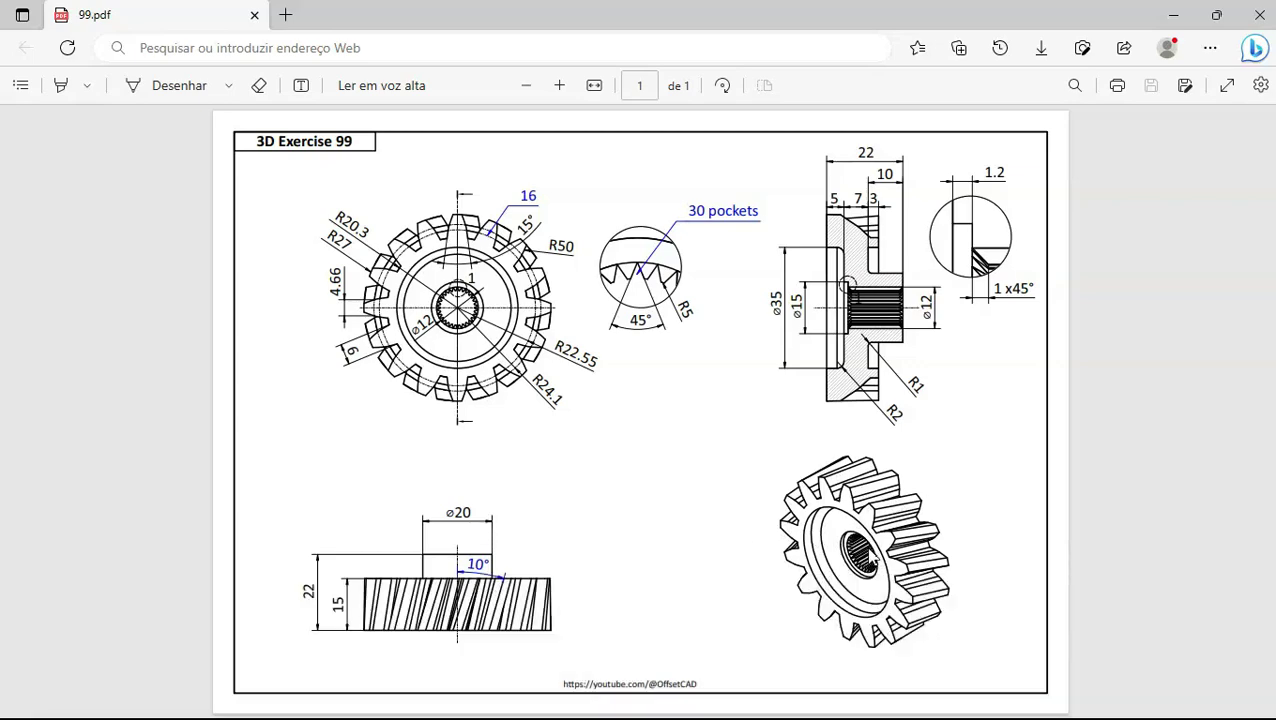
Switch from the PDF drawing to FreeCAD, create a new document and activate the Part Design workbench.
left_click(634, 488)
key("alt+Tab")
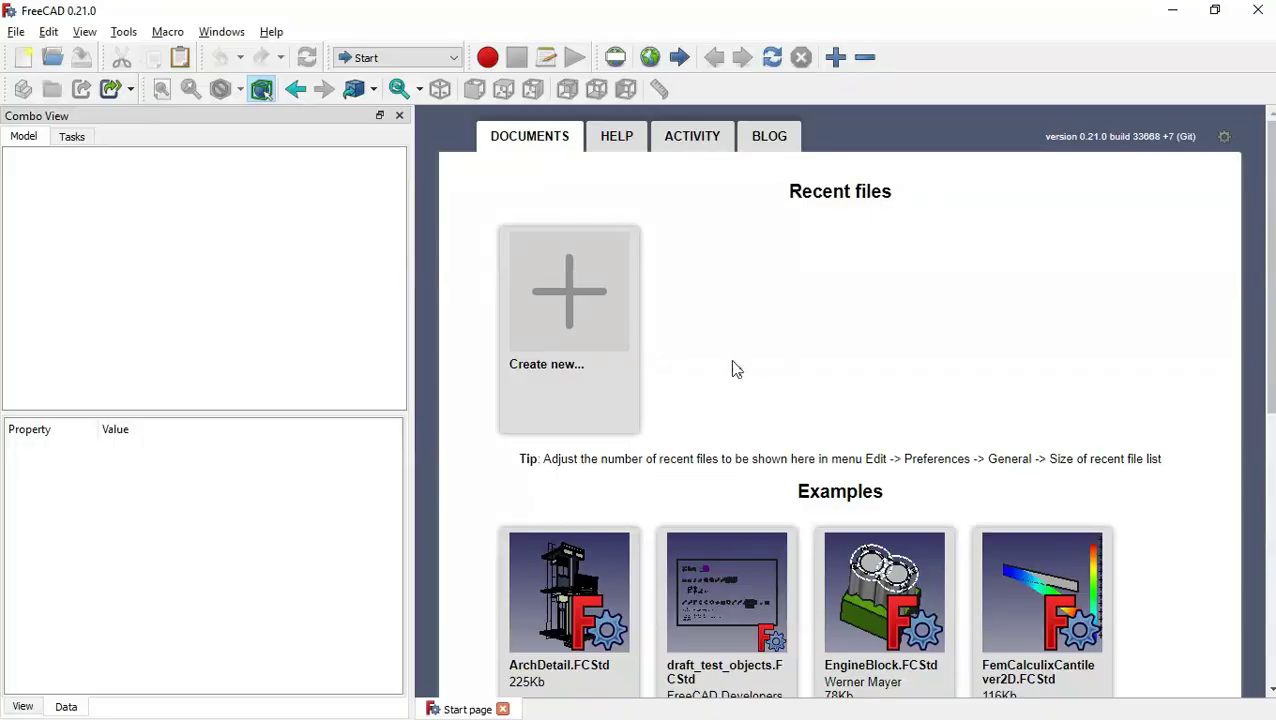
left_click(587, 314)
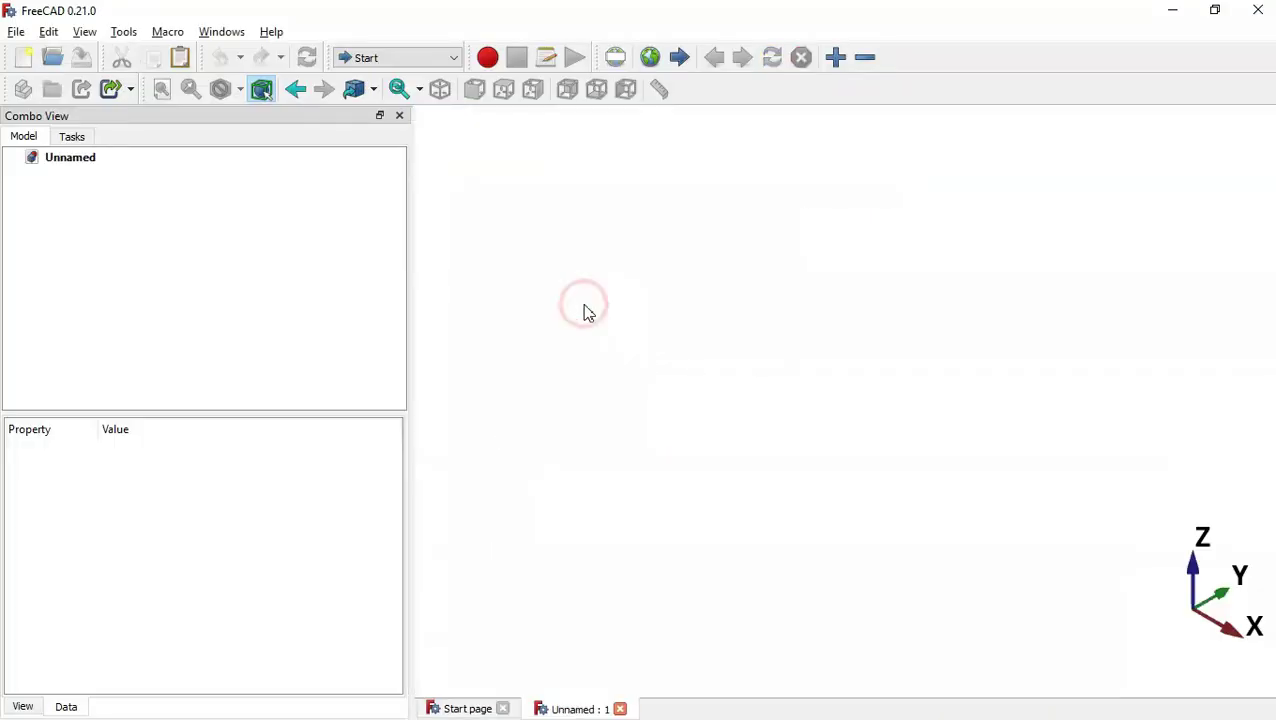
left_click(414, 56)
left_click(413, 157)
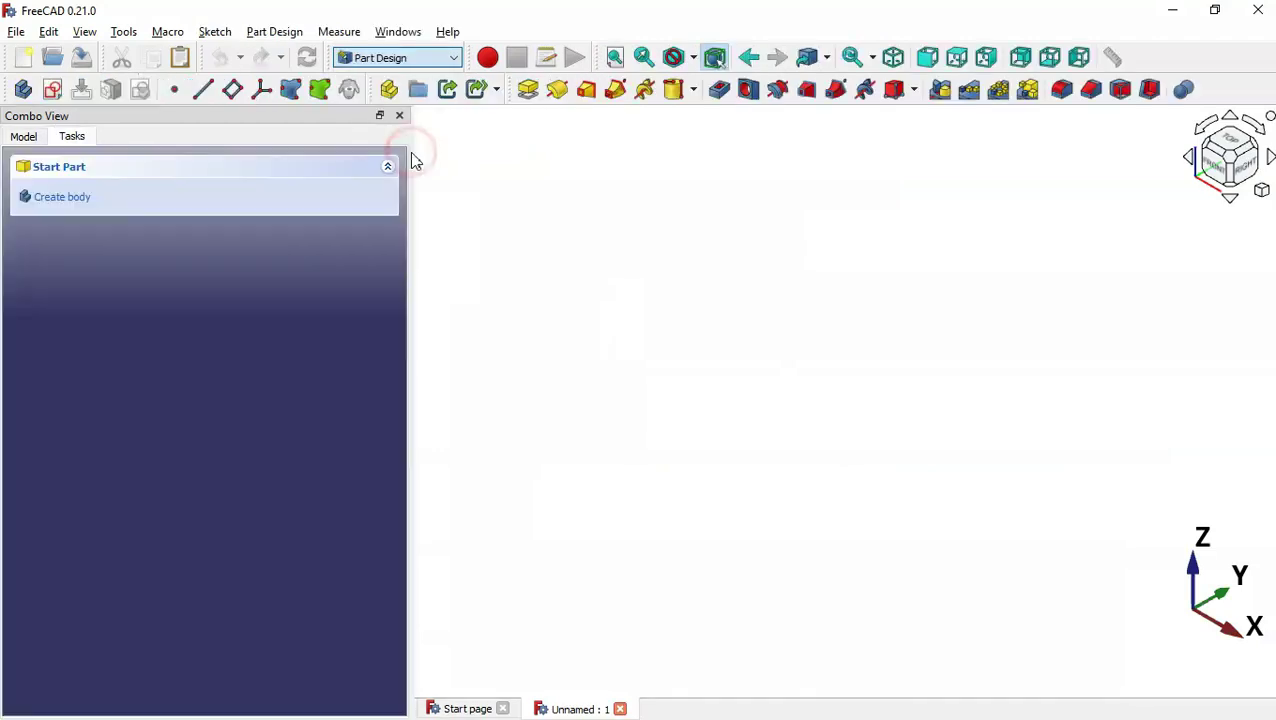
left_click(590, 288)
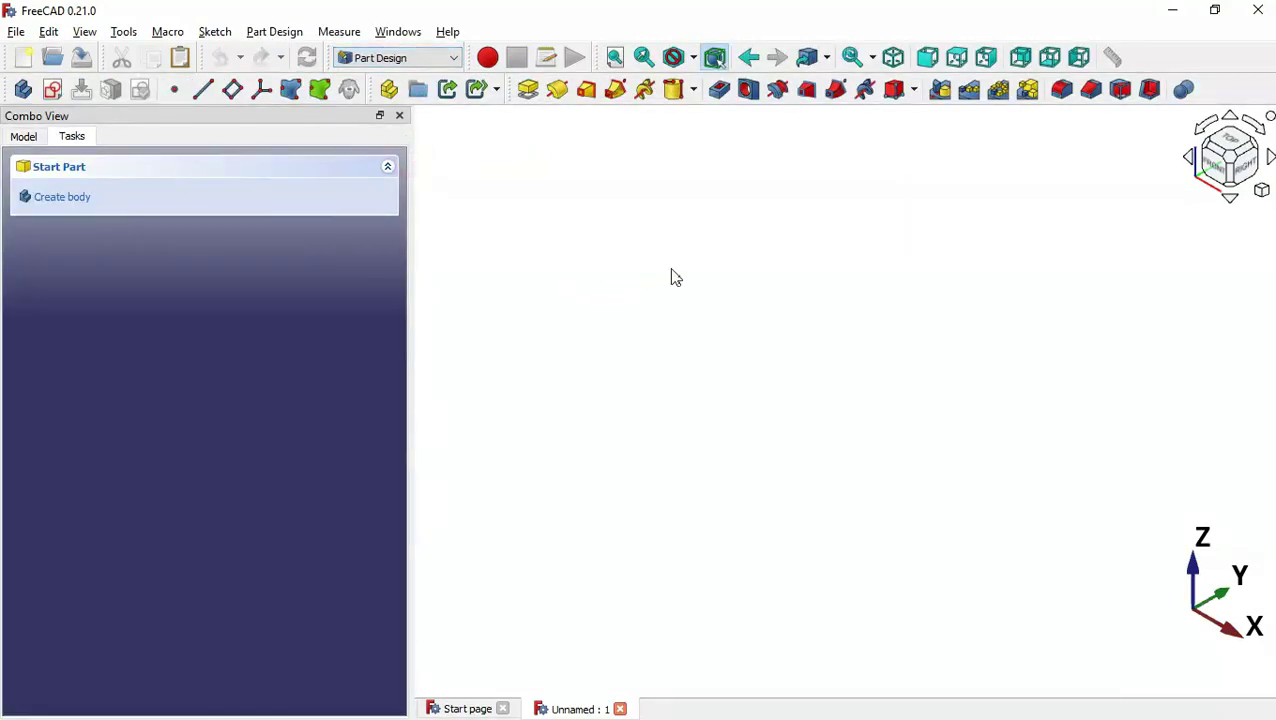
Check the gear drawing in the PDF, and add an additive cylinder in FreeCAD attached to the XZ plane.
key("alt+Tab")
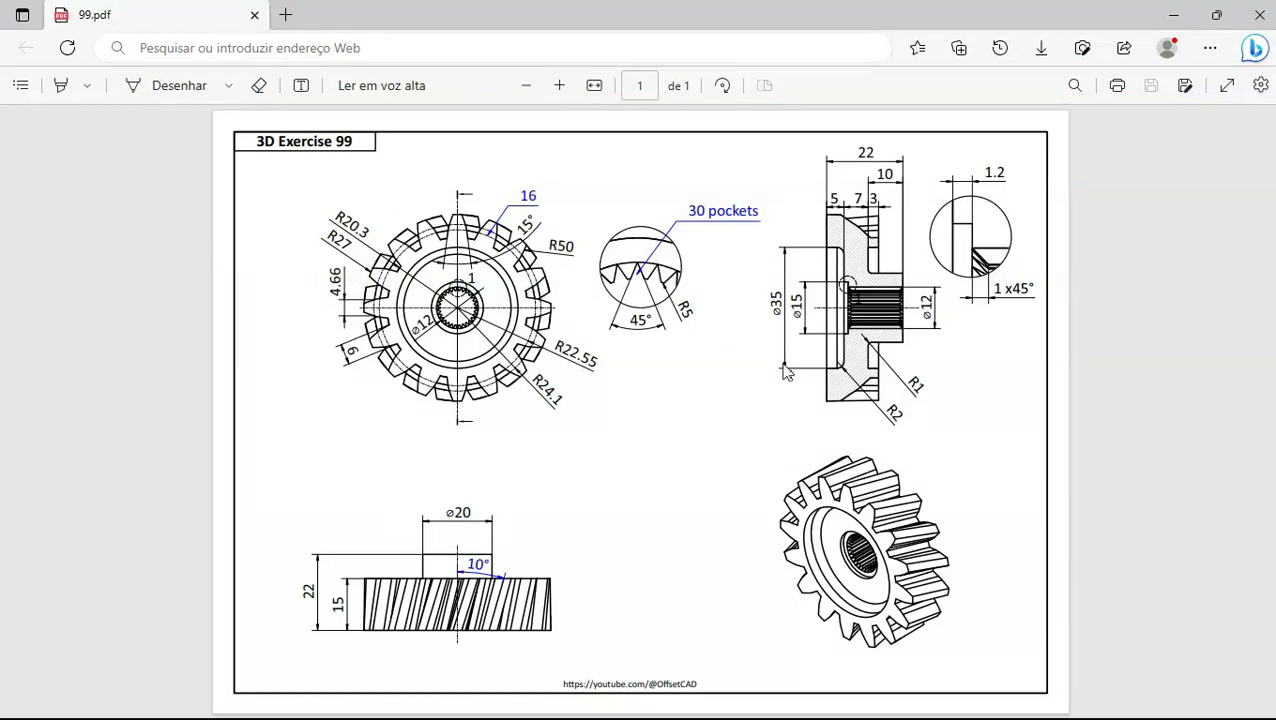
key("alt+Tab")
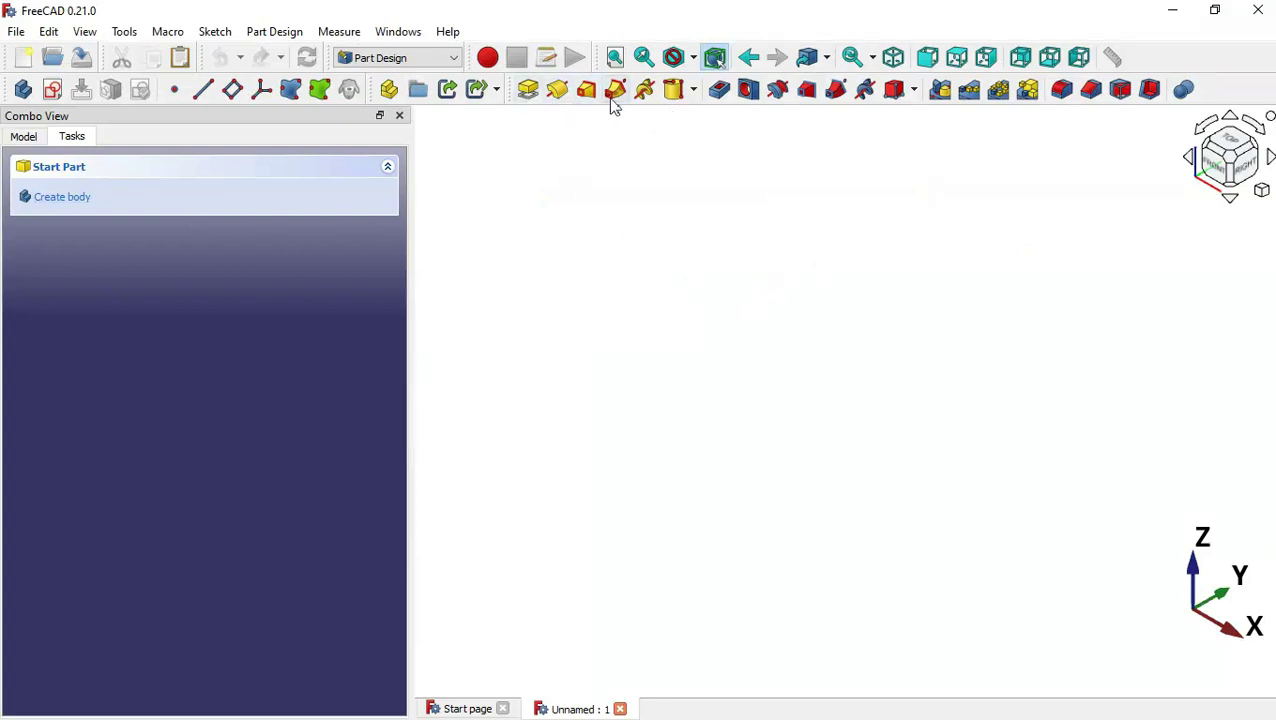
left_click(694, 92)
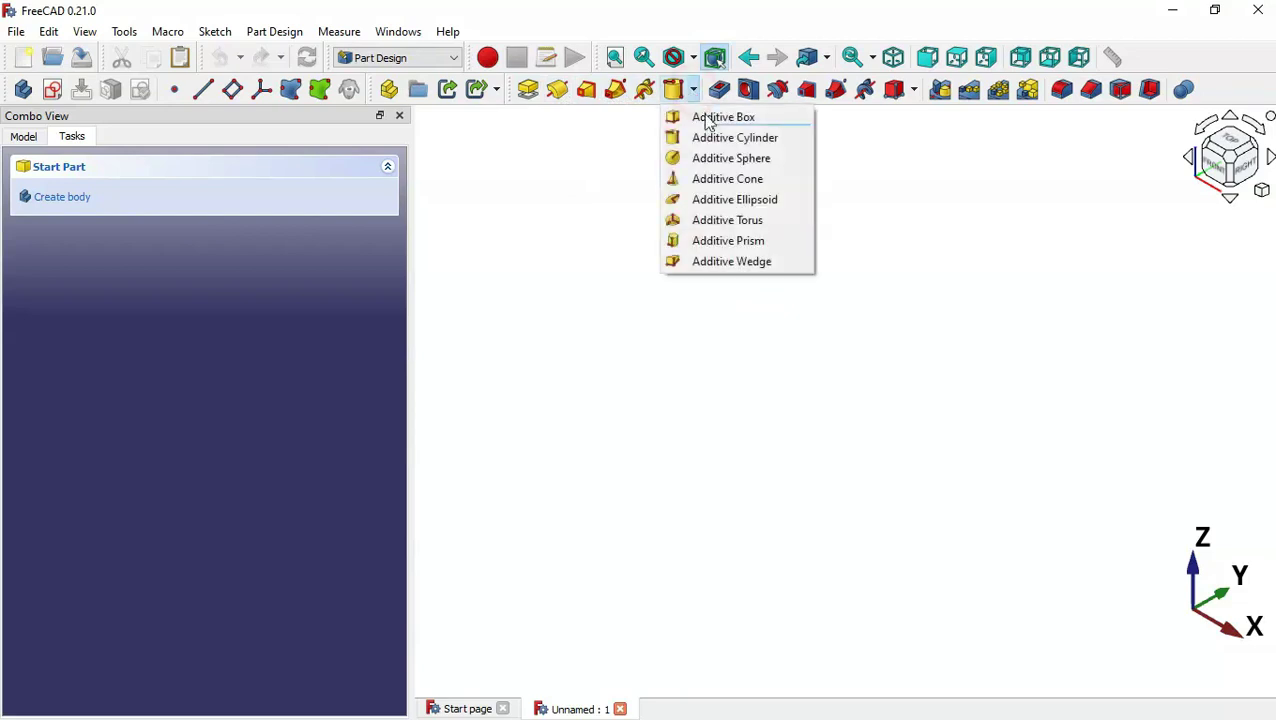
left_click(780, 139)
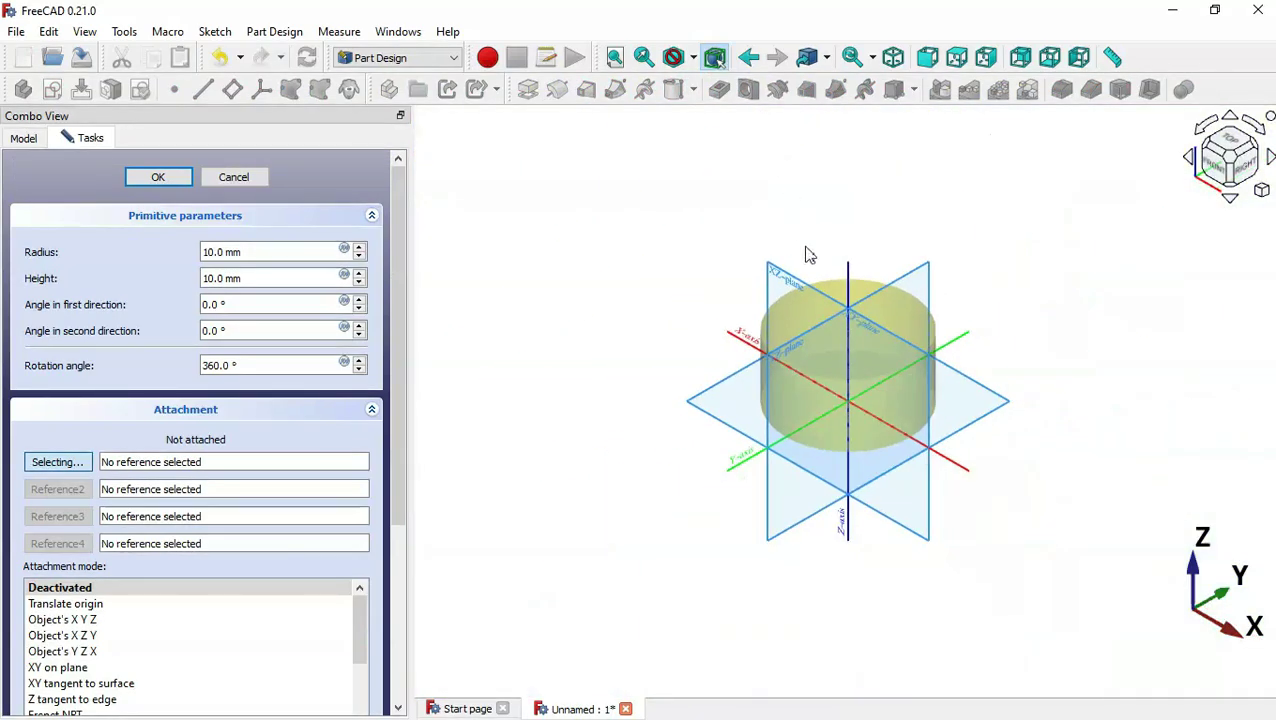
scroll(843, 295, "up", 4)
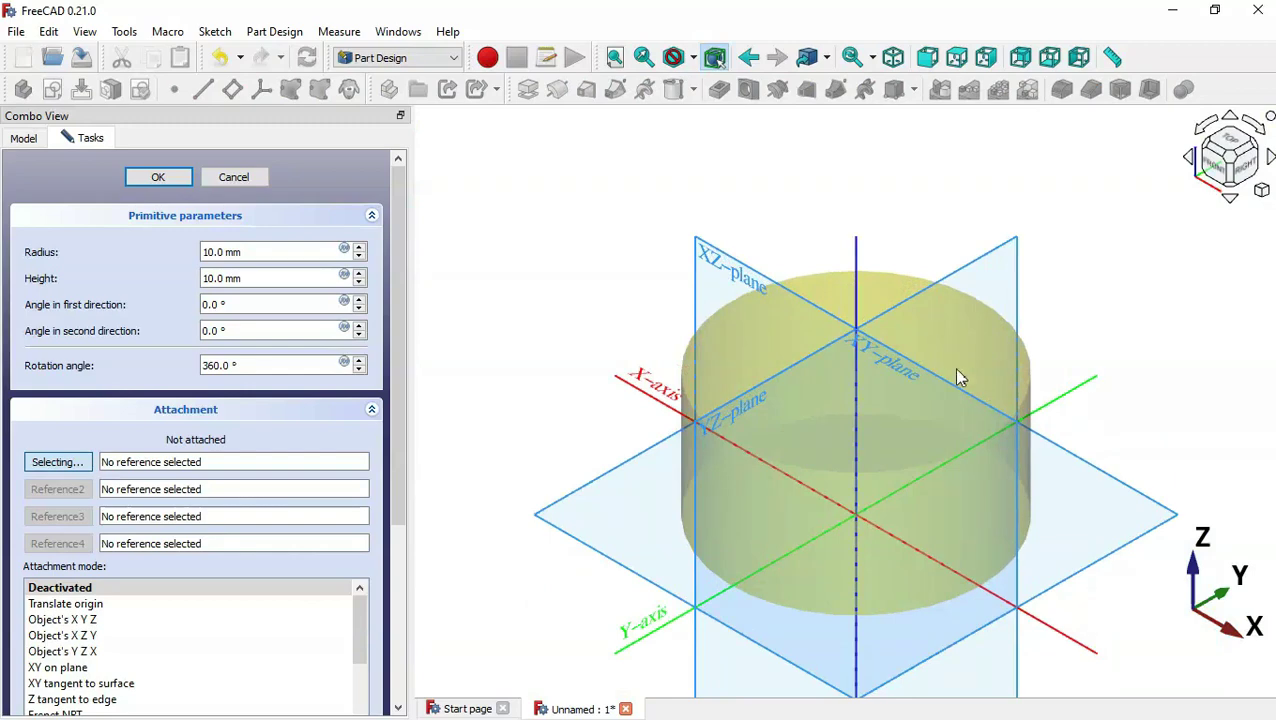
left_click(716, 260)
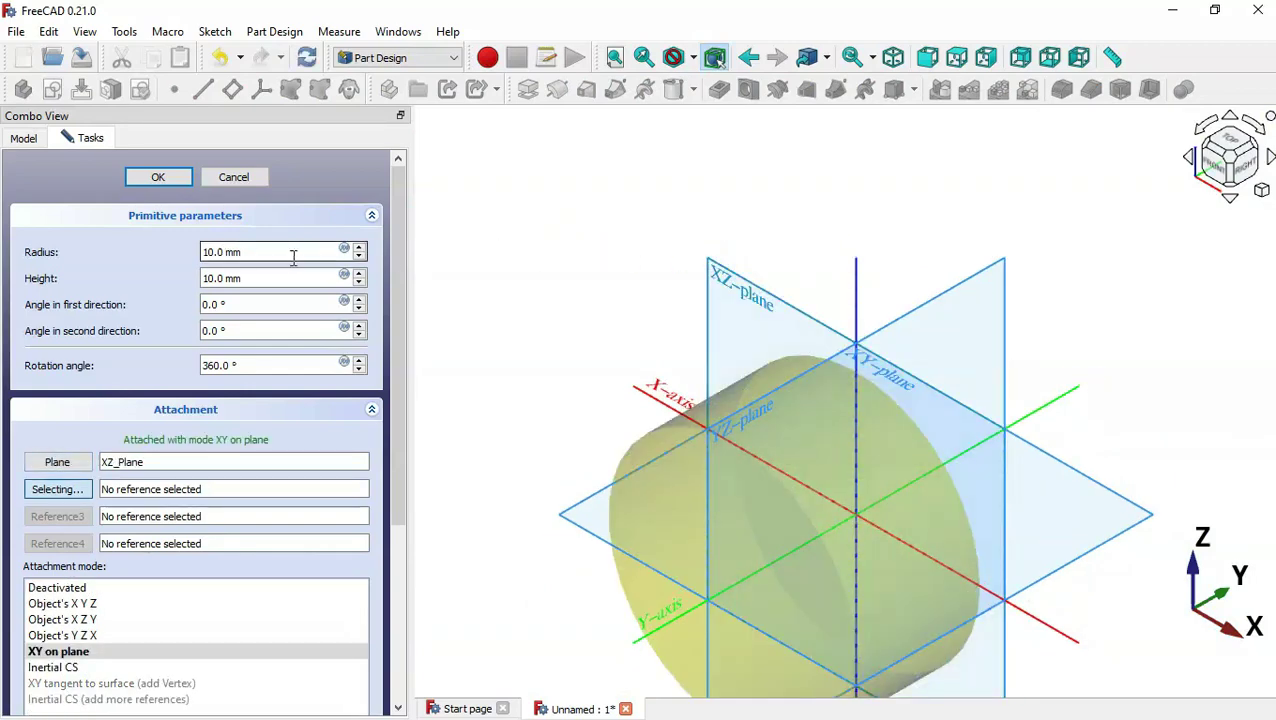
Consult the gear dimensions in the PDF drawing and set the cylinder's radius to 20.3 mm in FreeCAD.
key("alt+Tab")
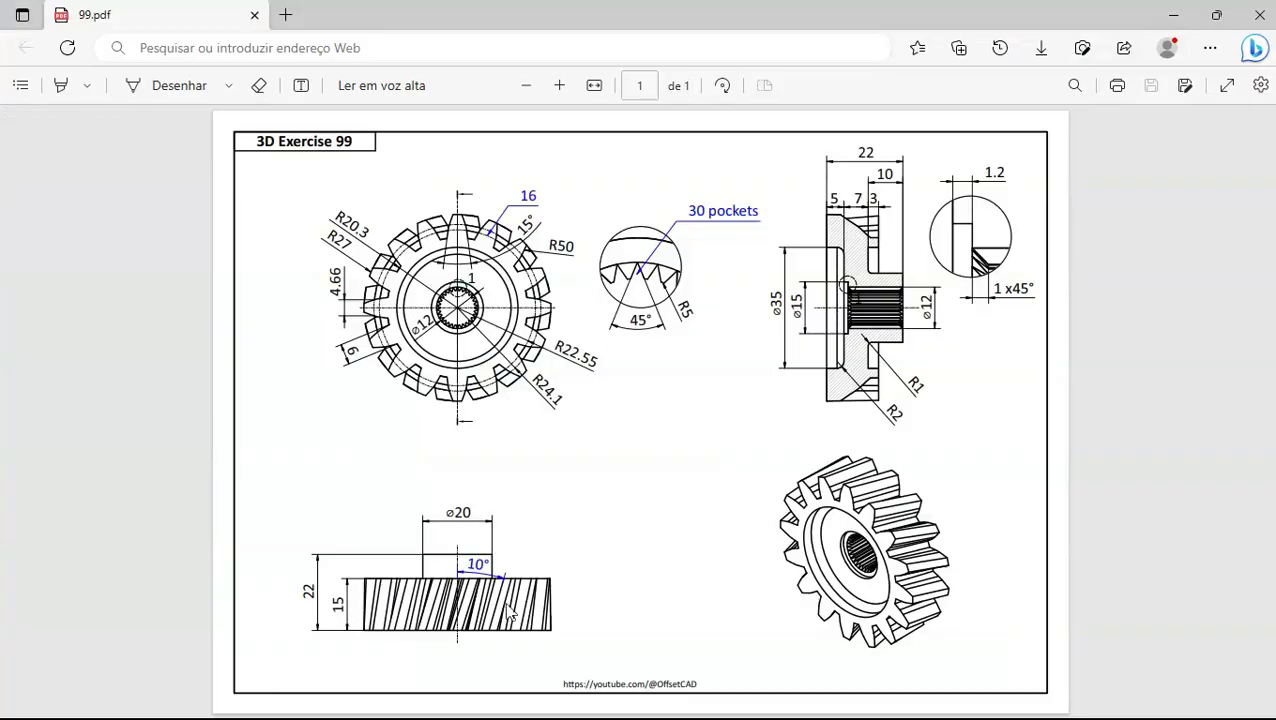
scroll(404, 640, "up", 2, "ctrl")
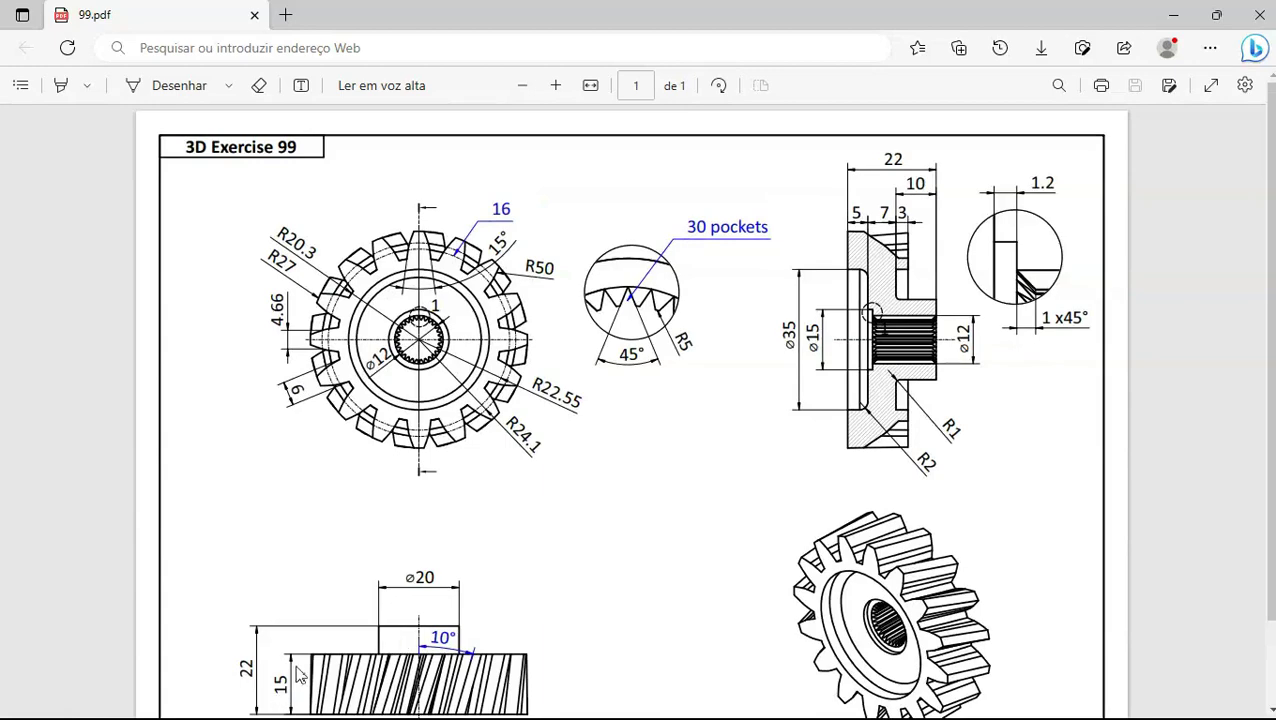
scroll(327, 178, "up", 1, "ctrl")
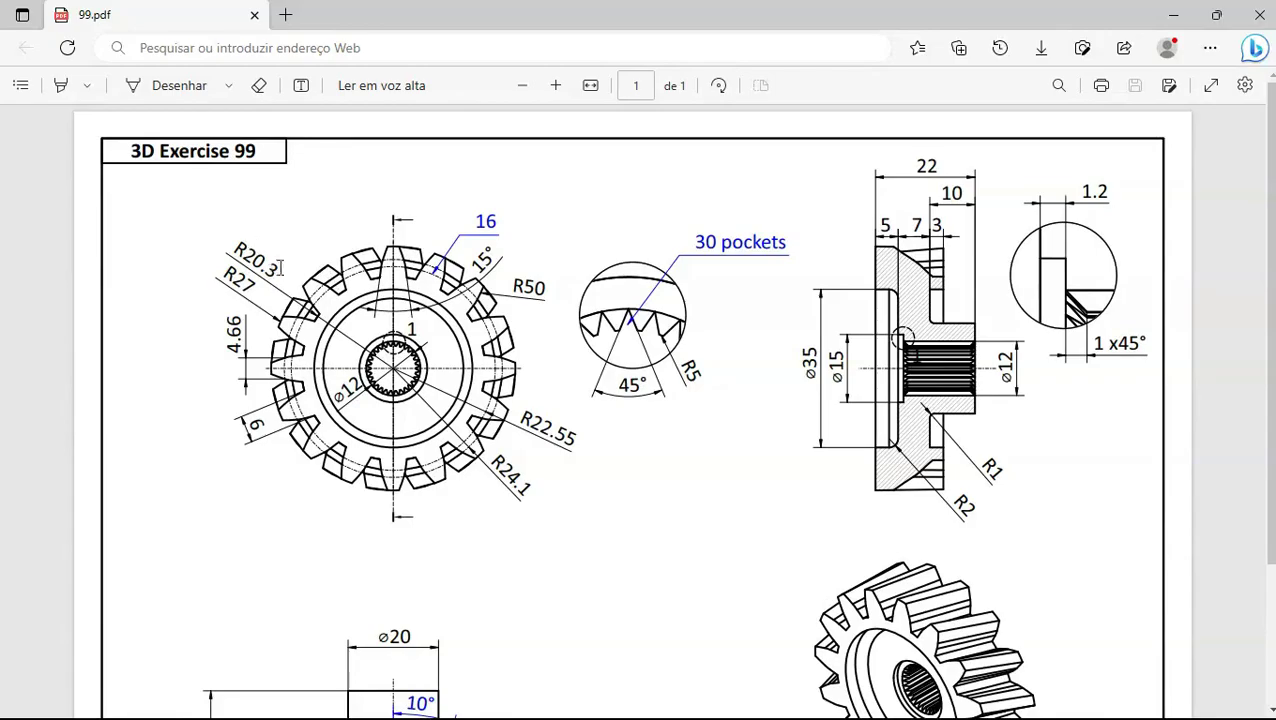
key("alt+Tab")
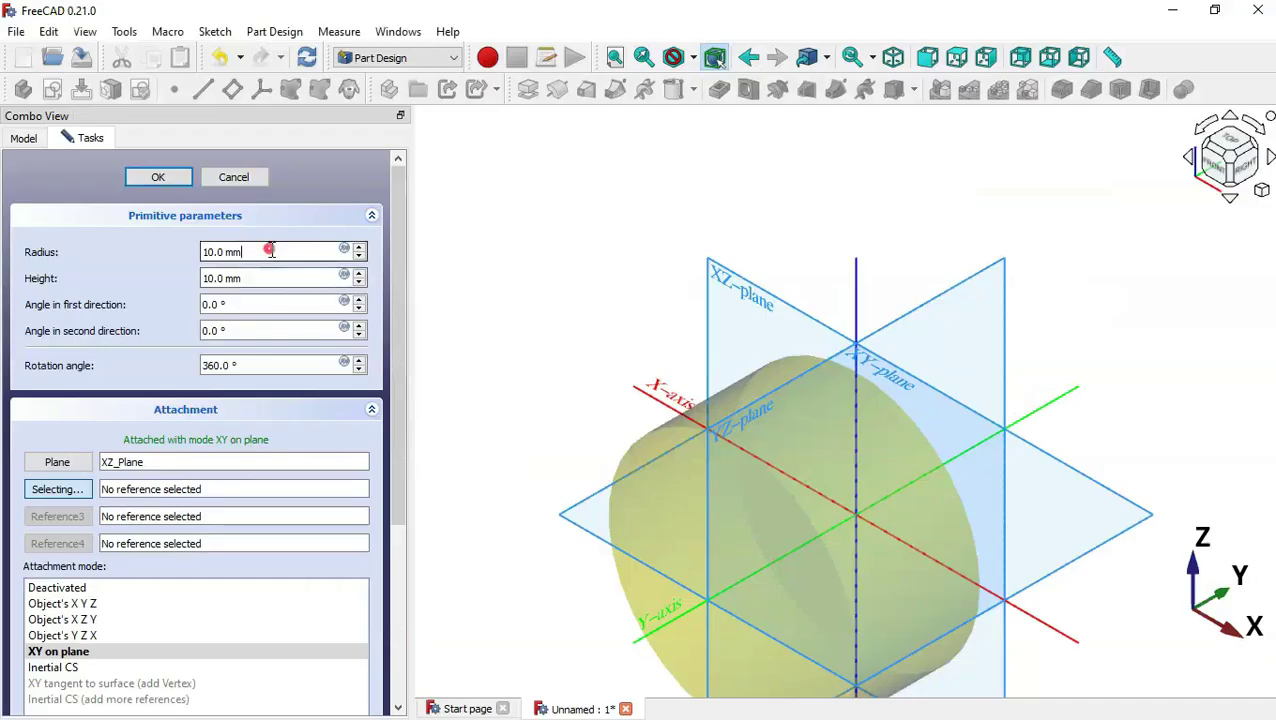
left_click_drag(271, 251, 137, 258)
type("20.")
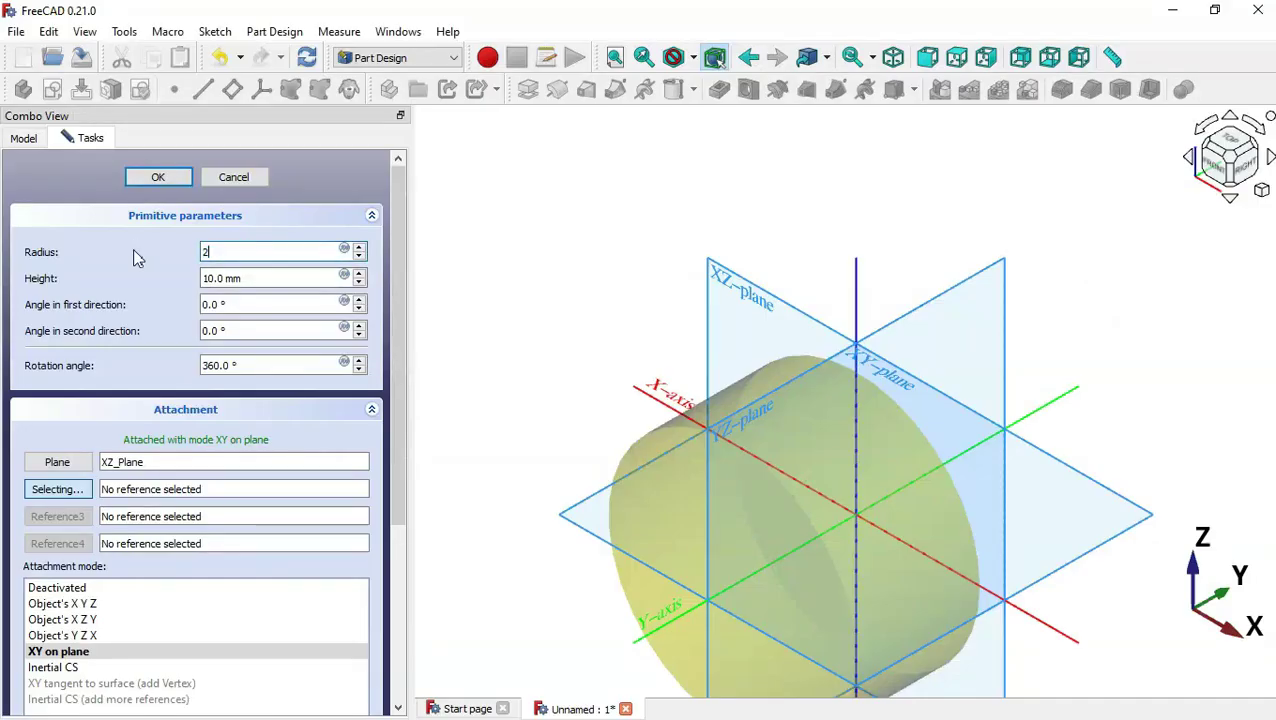
type("3")
Set the cylinder's height to 15 mm, accept the primitive and fit it in the view.
left_click(279, 271)
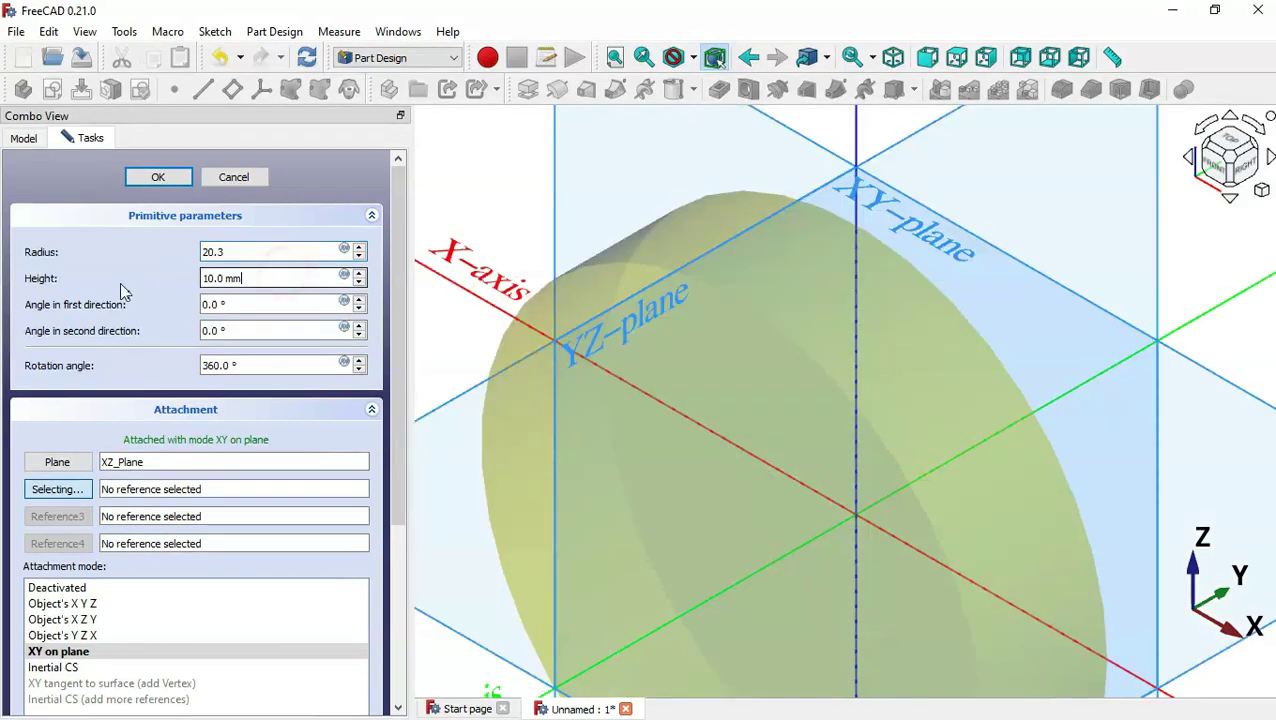
left_click_drag(246, 278, 176, 281)
type("15")
left_click(180, 177)
key("v")
key("f")
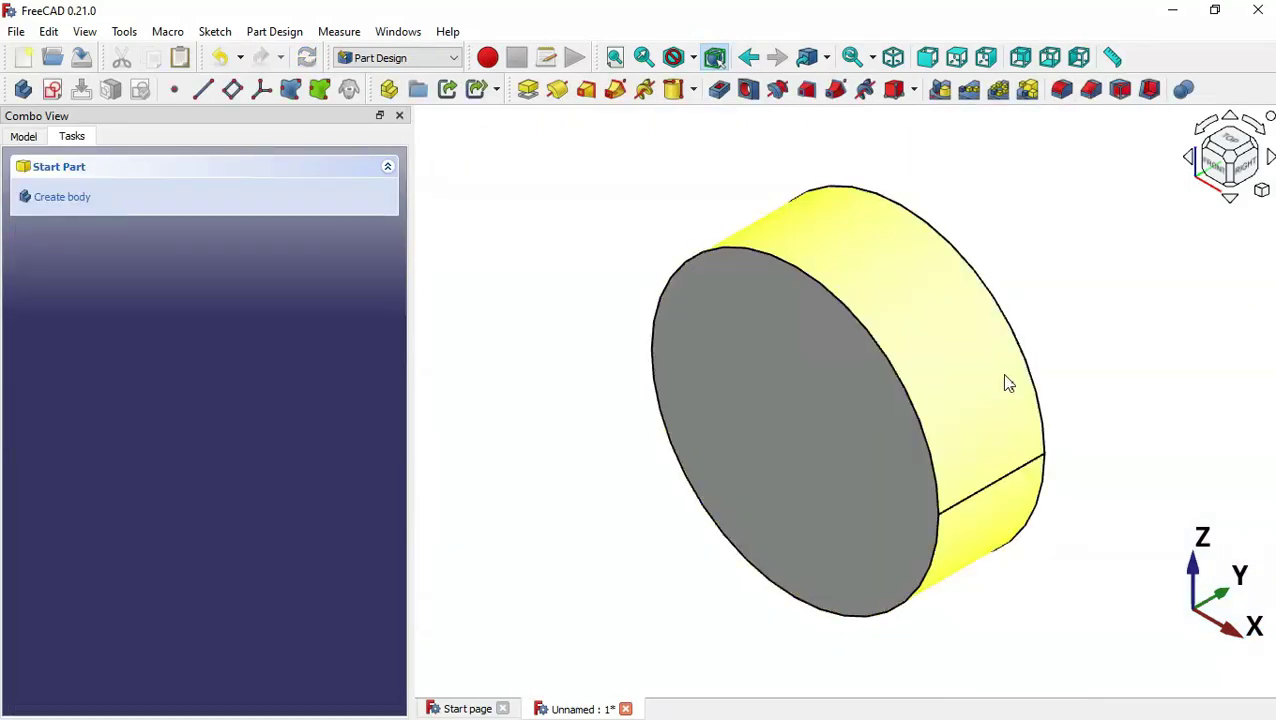
Start a hole on the cylinder's front face and set its diameter to 35 mm, checking the PDF drawing.
key("alt+Tab")
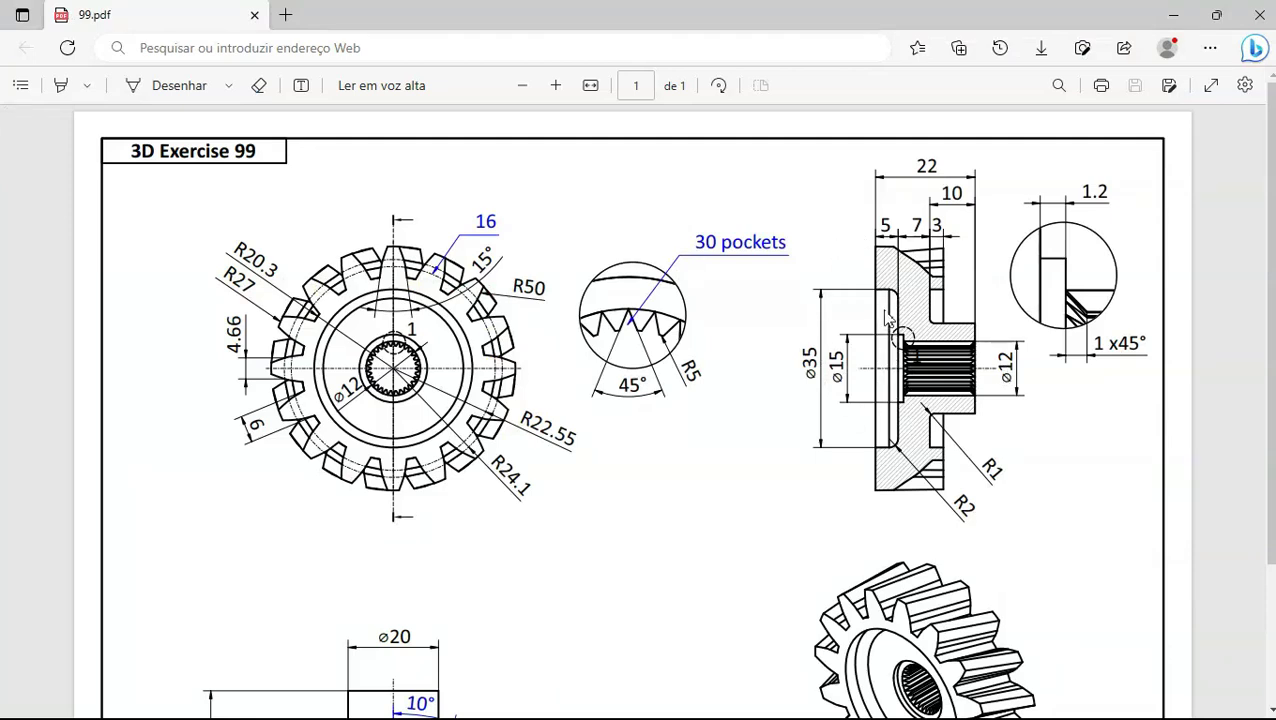
key("alt+Tab")
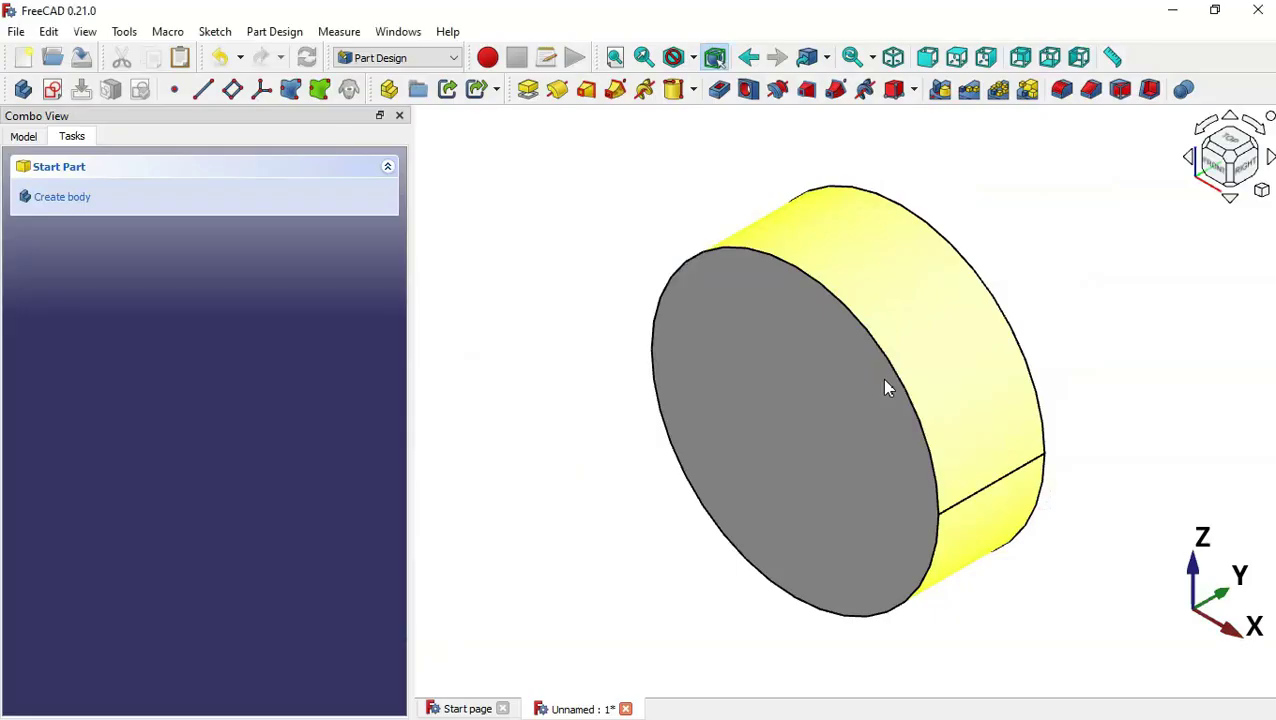
left_click(560, 368)
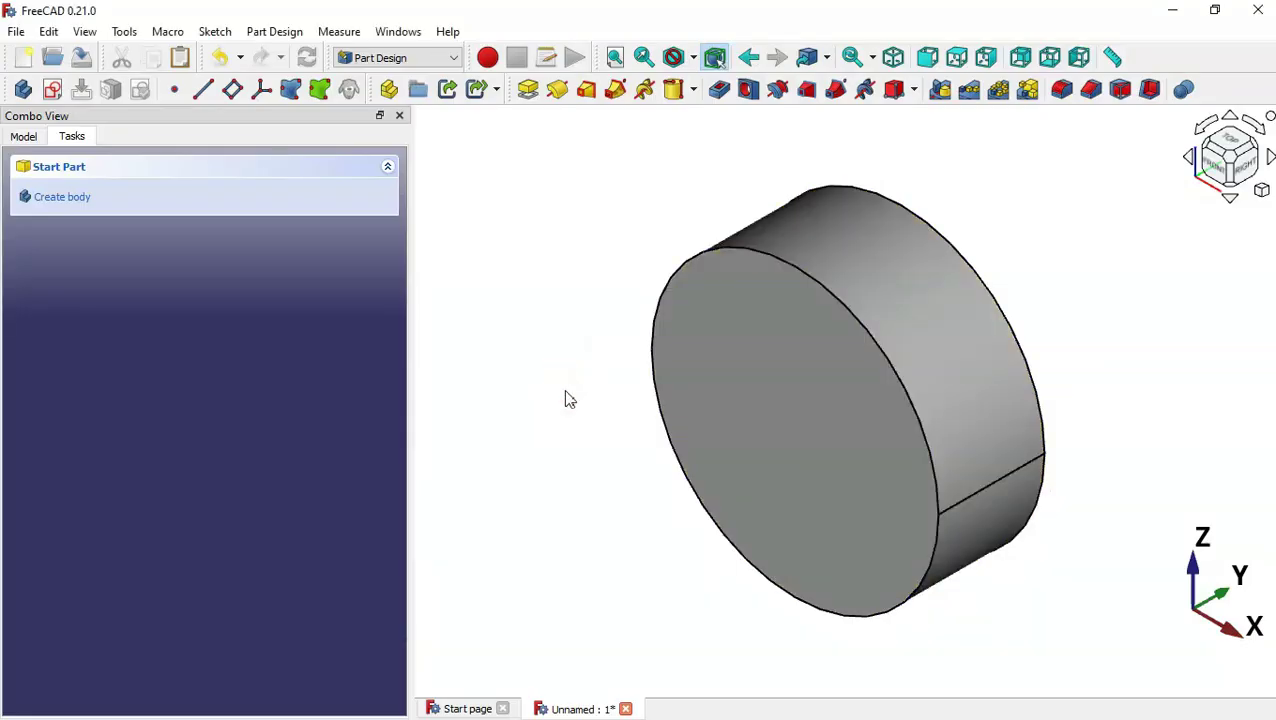
left_click(811, 442)
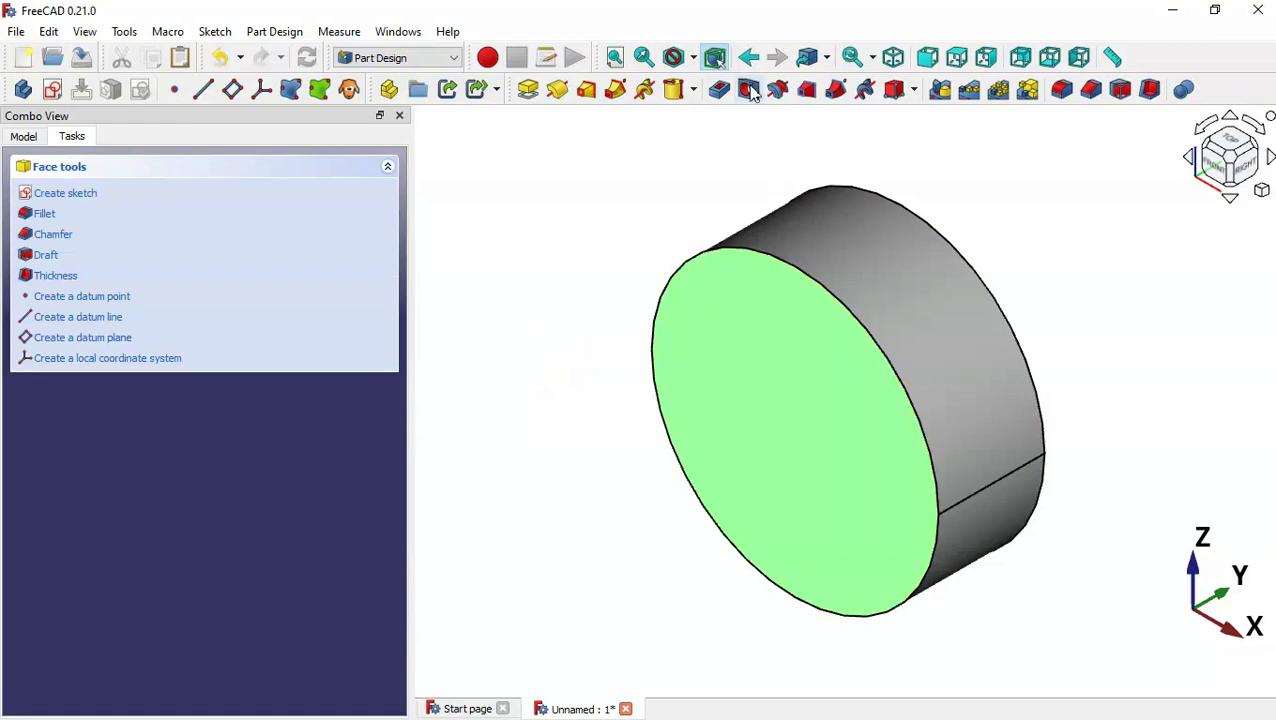
left_click(751, 91)
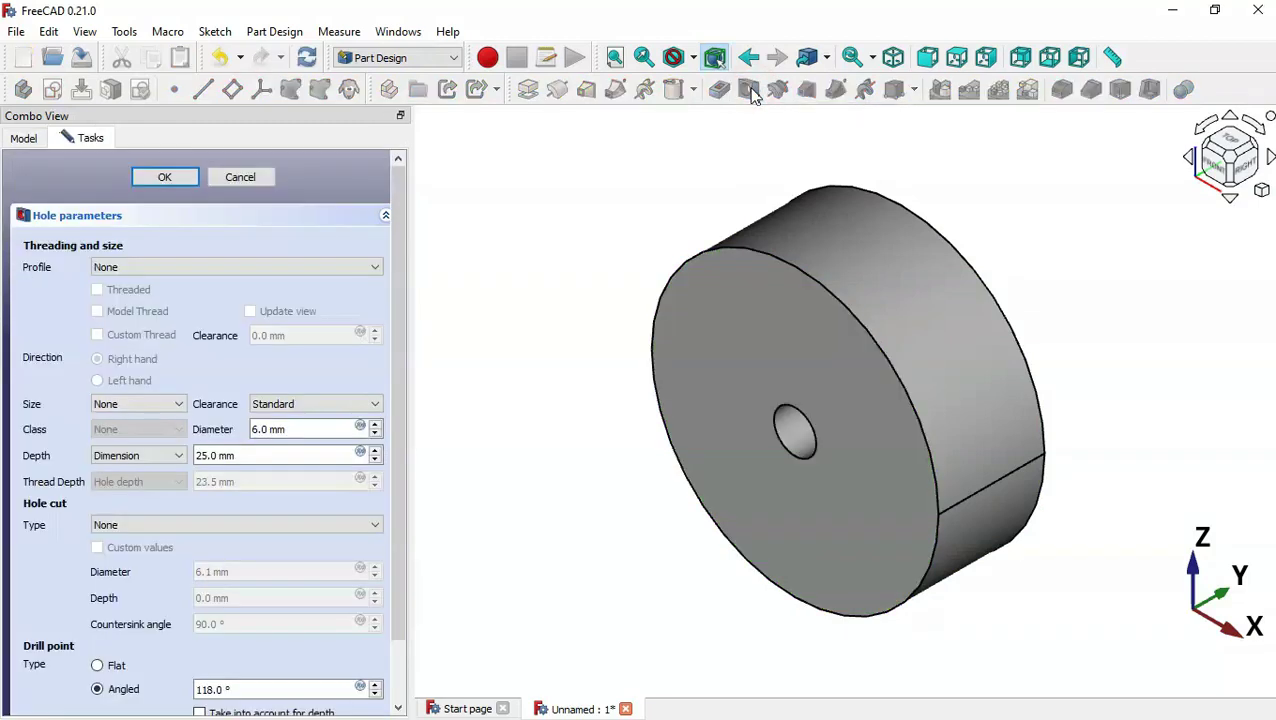
left_click_drag(313, 430, 240, 432)
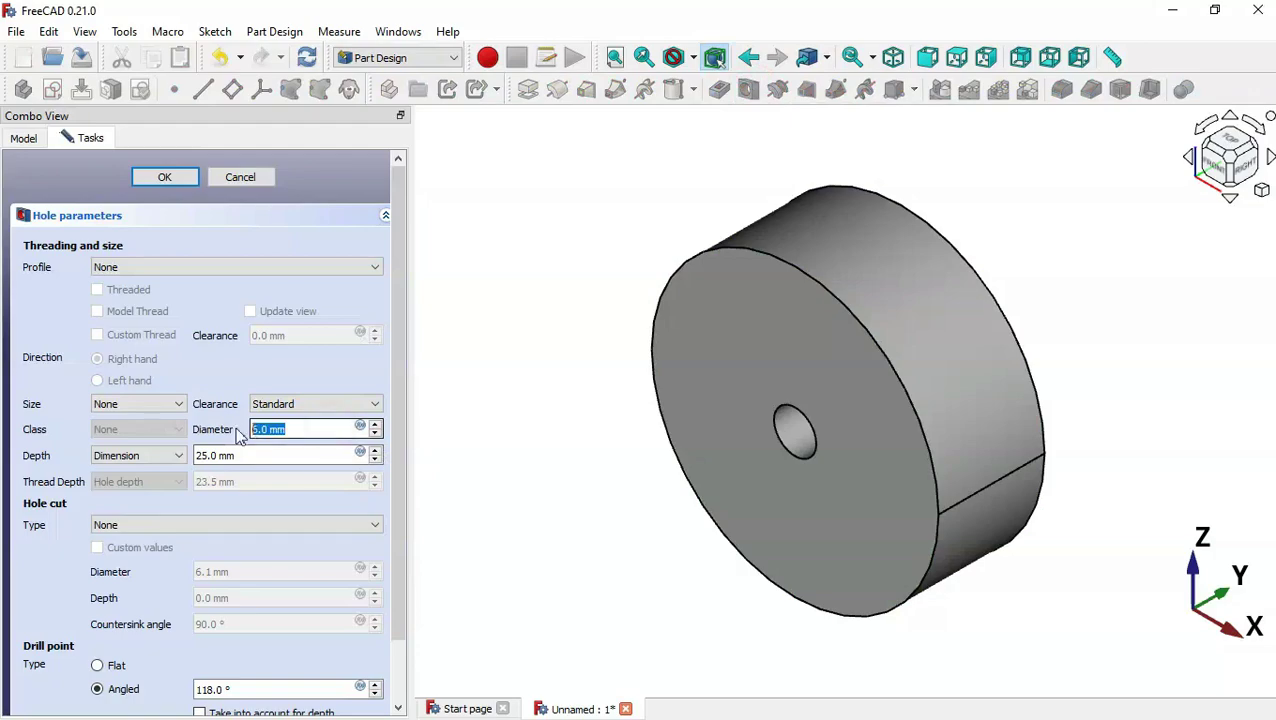
key("alt+Tab")
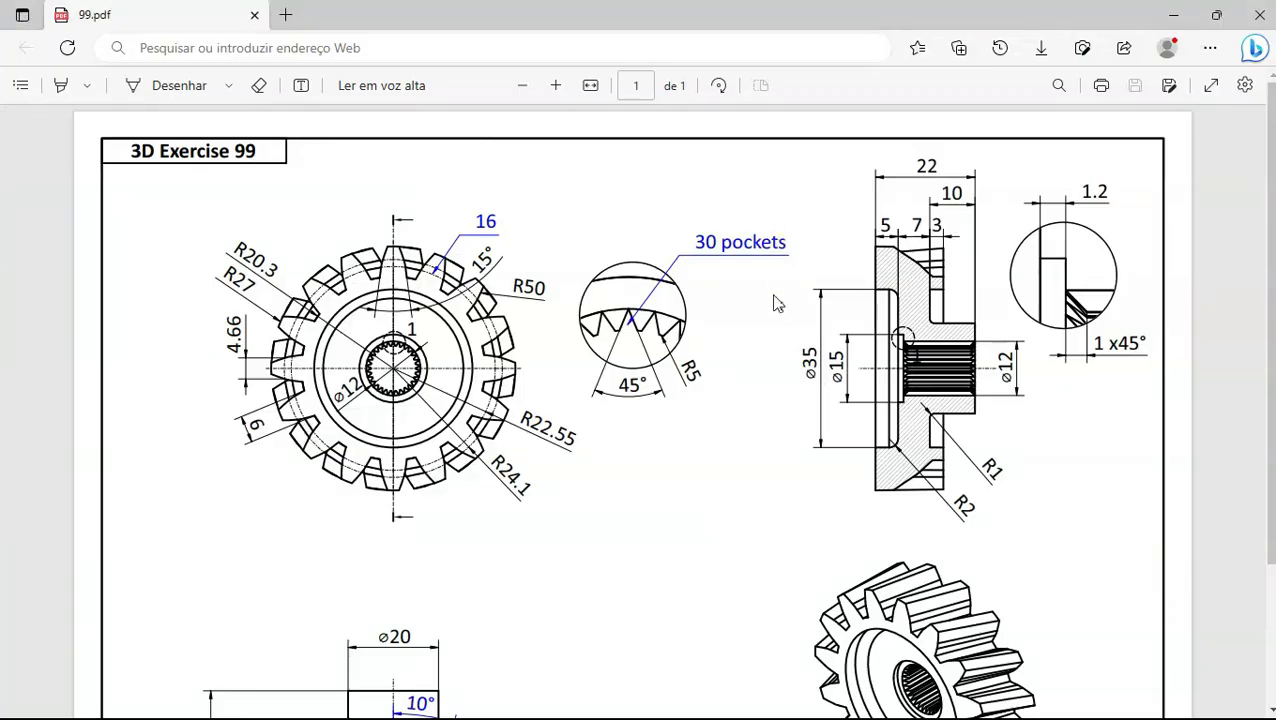
key("alt+Tab")
type("35")
key("alt+Tab")
key("alt+Tab")
Set the front hole's depth to 5 mm with a flat drill point and accept it.
left_click(241, 457)
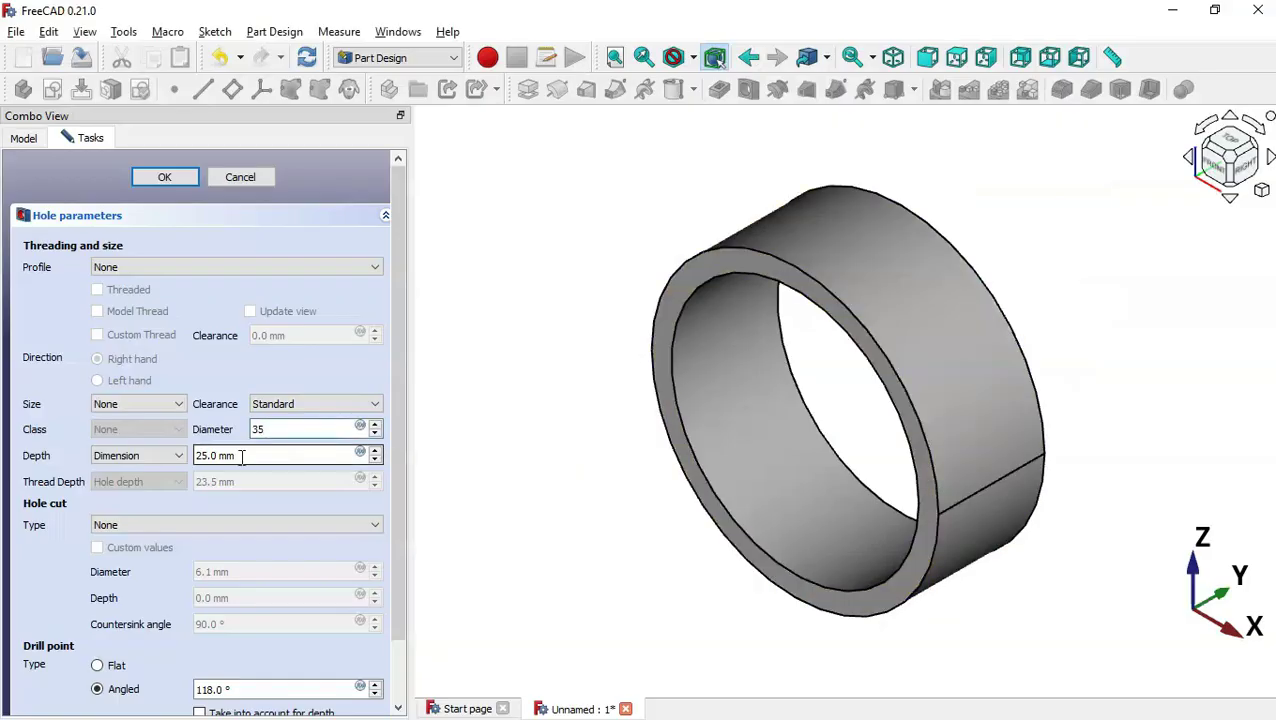
left_click_drag(260, 457, 157, 468)
type("5")
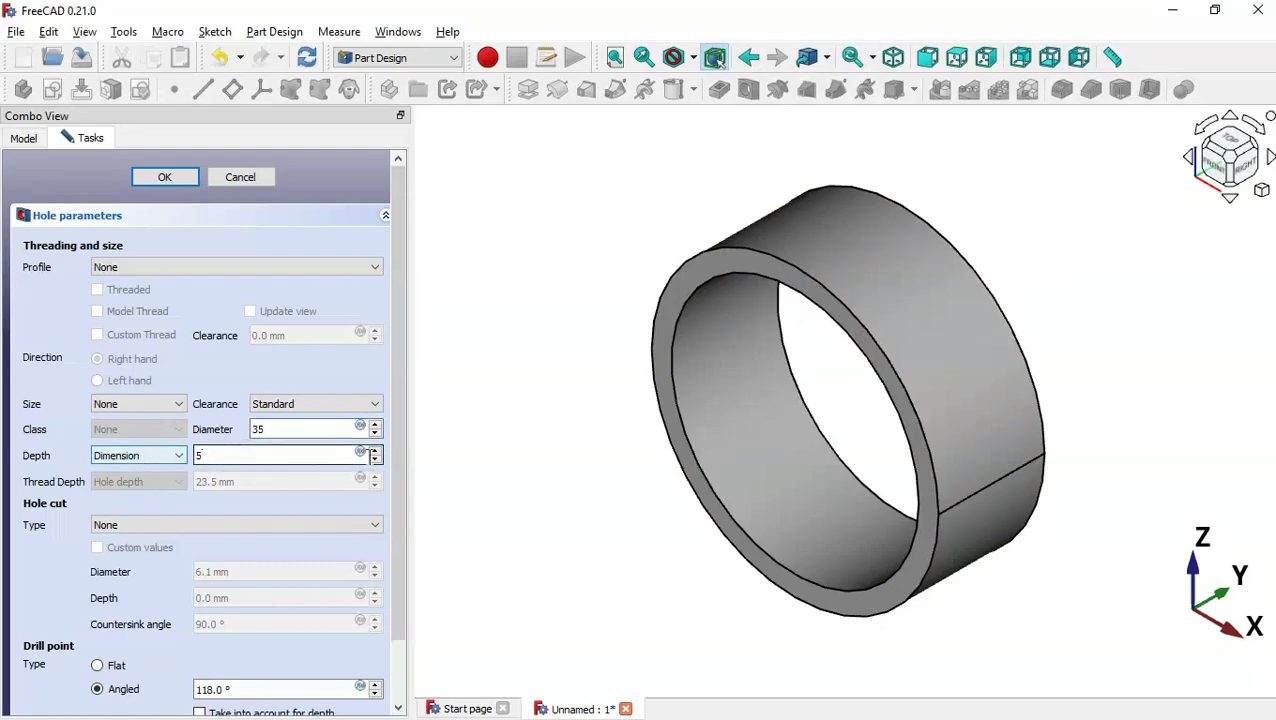
left_click_drag(395, 446, 407, 621)
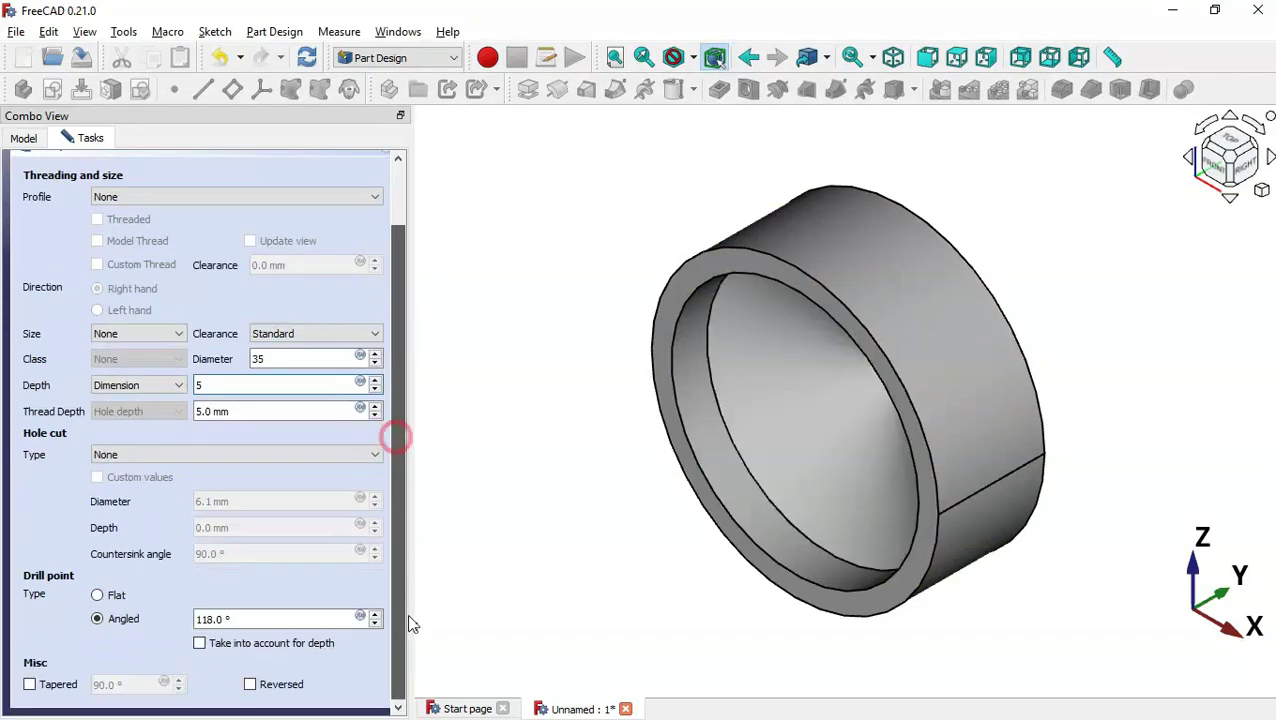
left_click(115, 597)
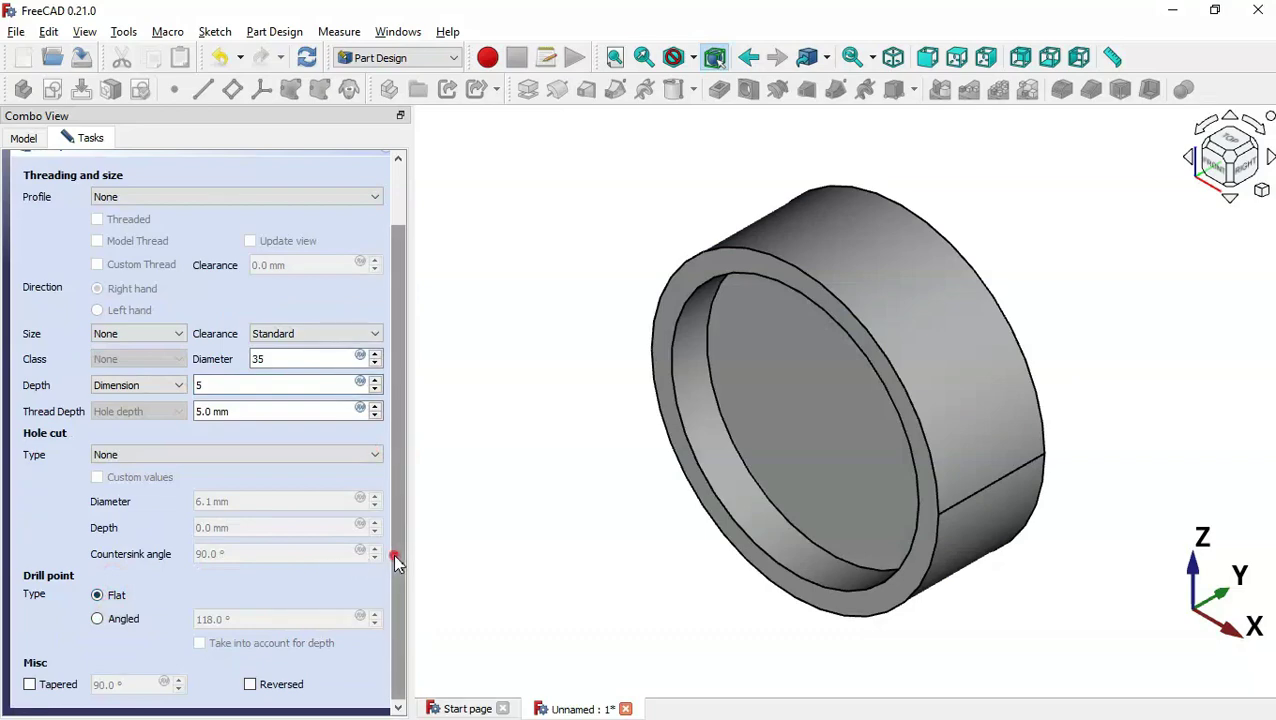
left_click_drag(393, 555, 380, 280)
left_click(168, 177)
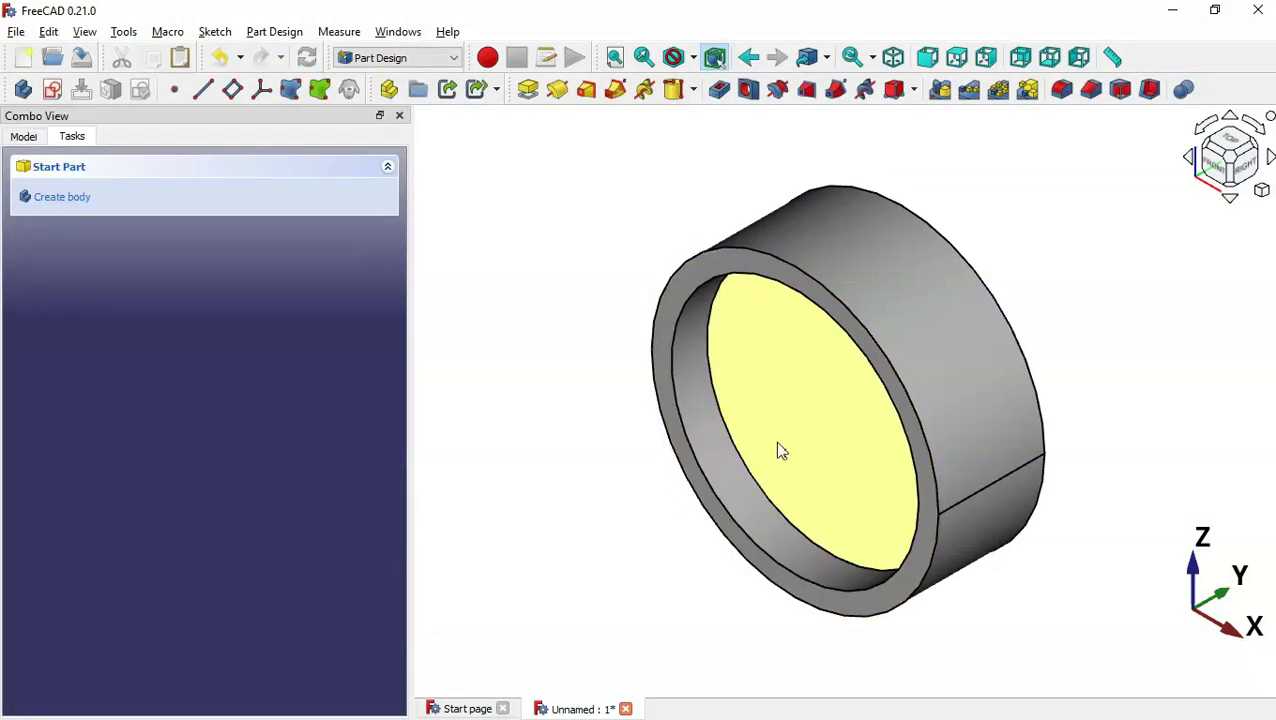
Consult the PDF drawing, start a hole on the cylinder's rear face in FreeCAD and set its diameter to 35 mm.
key("alt+Tab")
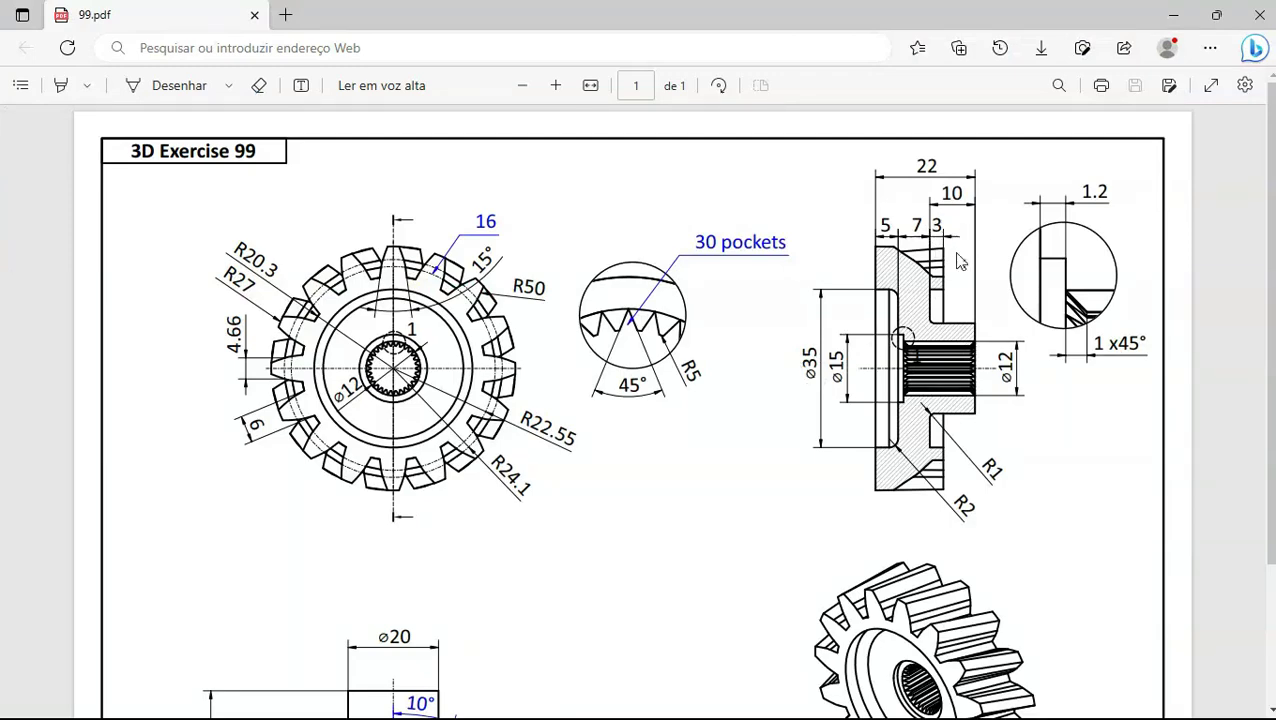
key("alt+Tab")
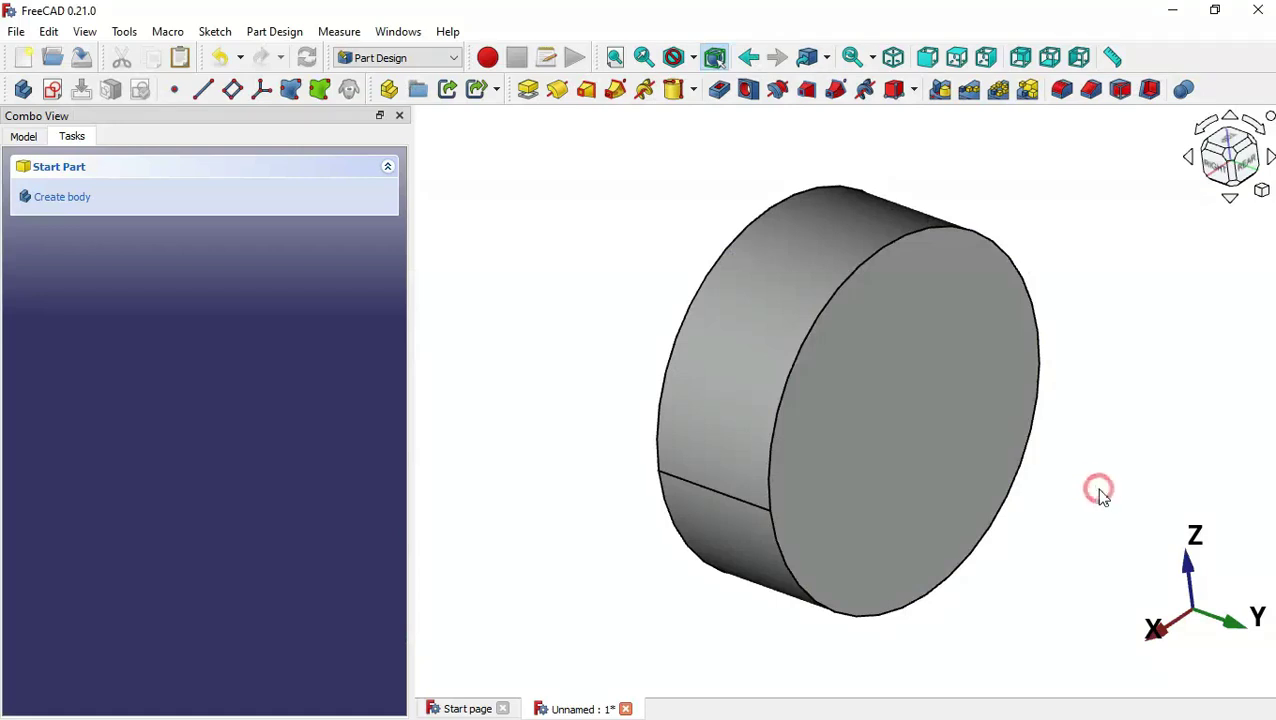
left_click(897, 424)
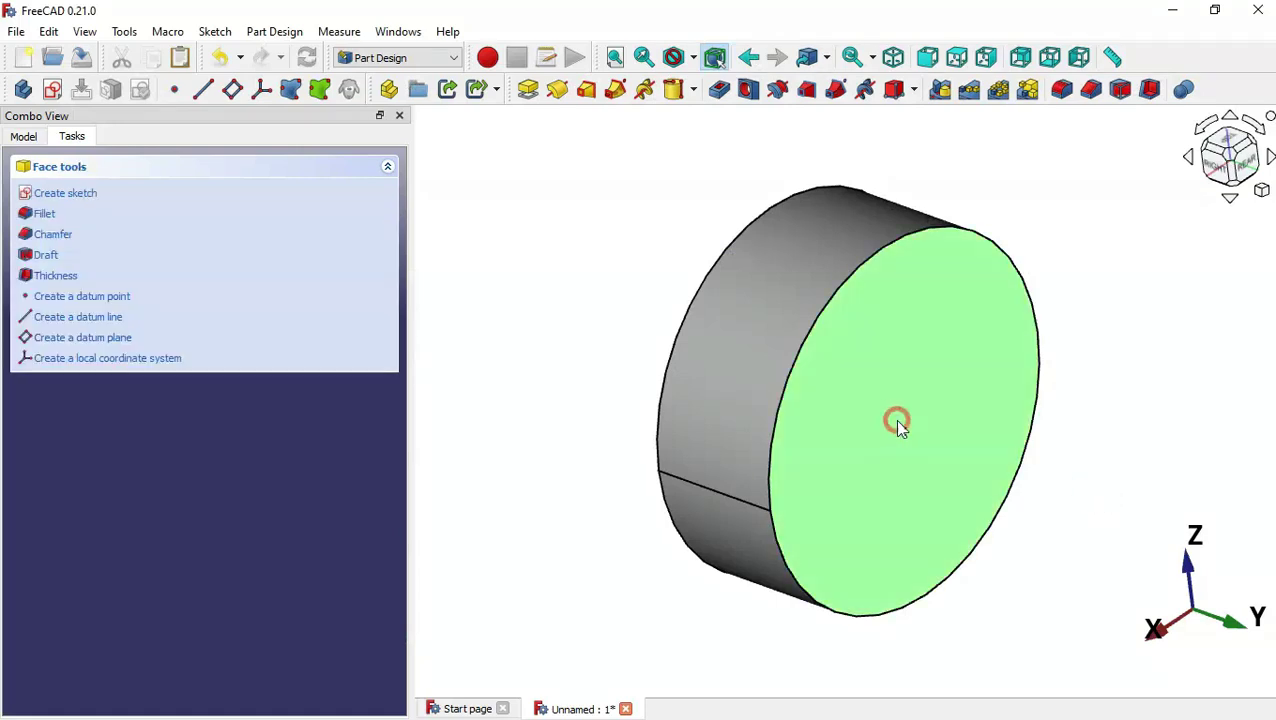
left_click(748, 90)
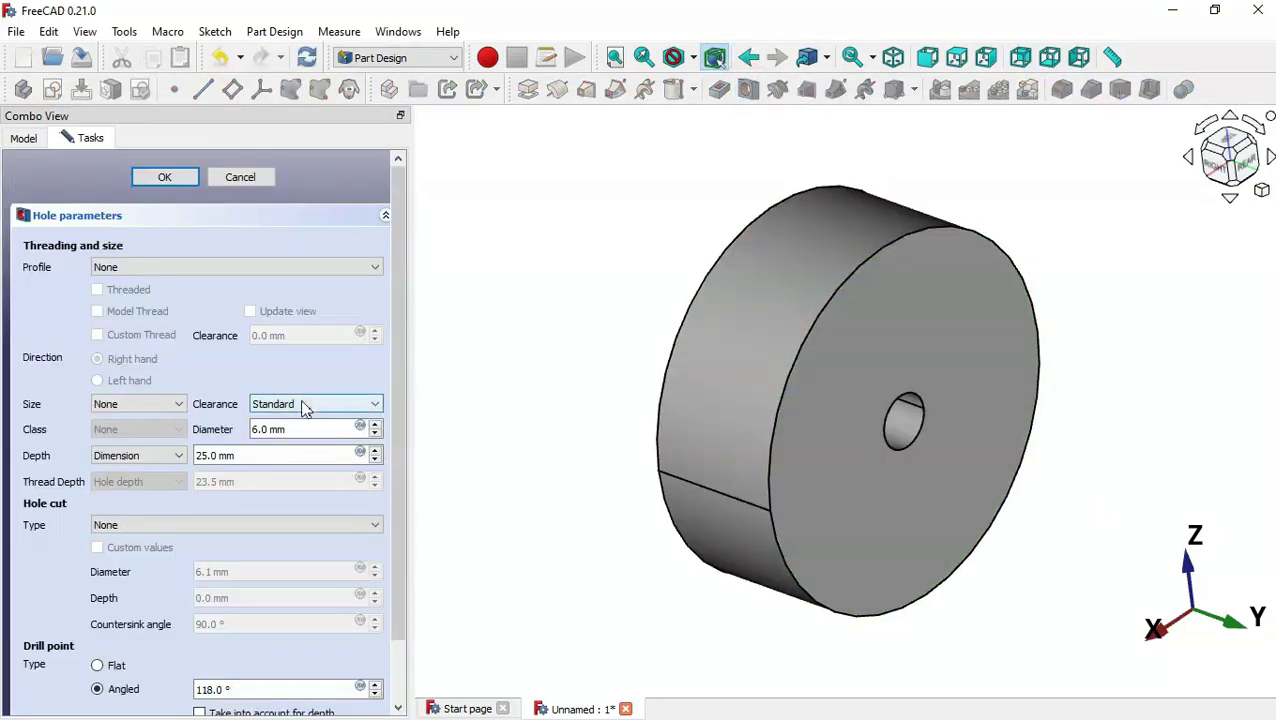
left_click(311, 435)
double_click(311, 435)
type("35")
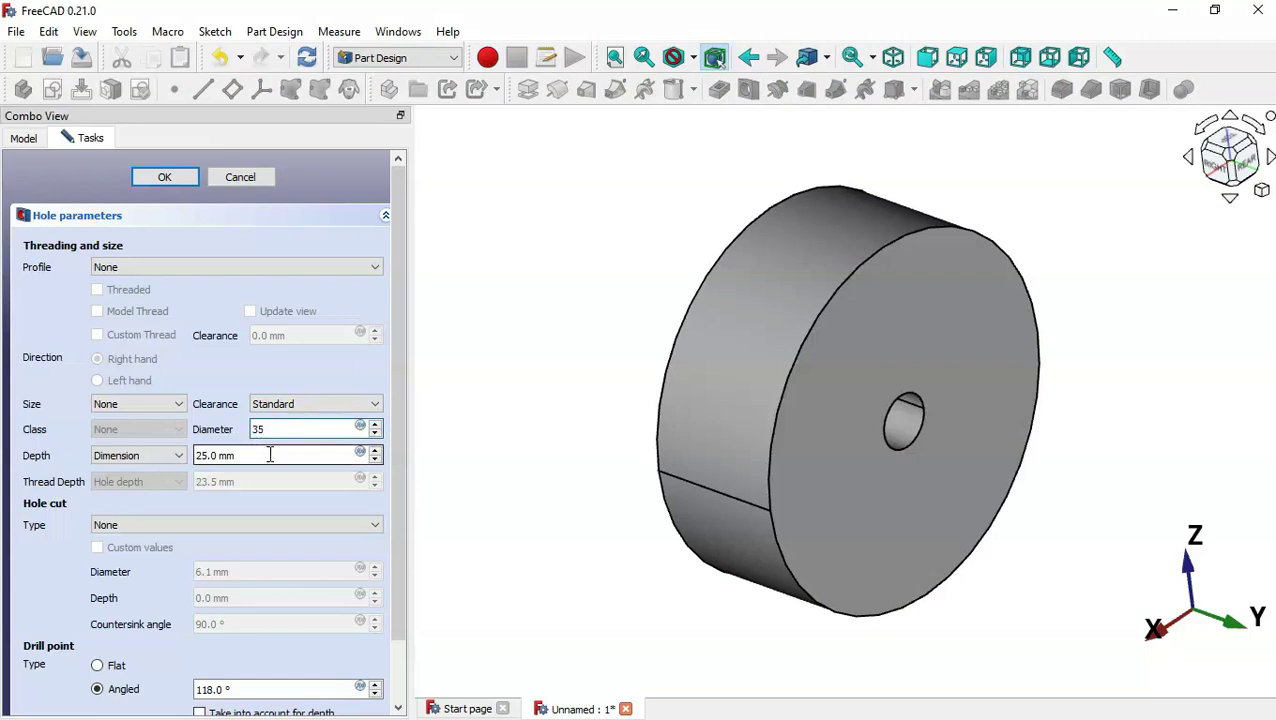
Set the rear hole's depth to 3 mm with a flat drill point and accept it.
left_click(265, 452)
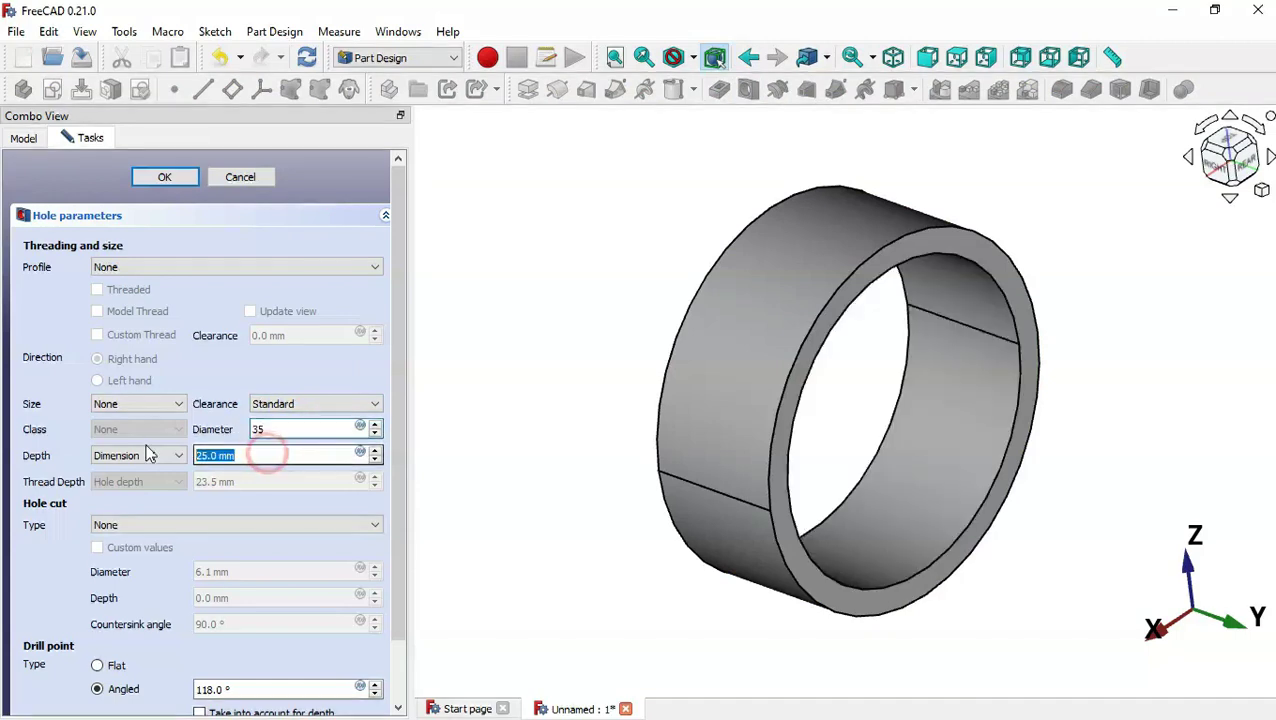
type("3")
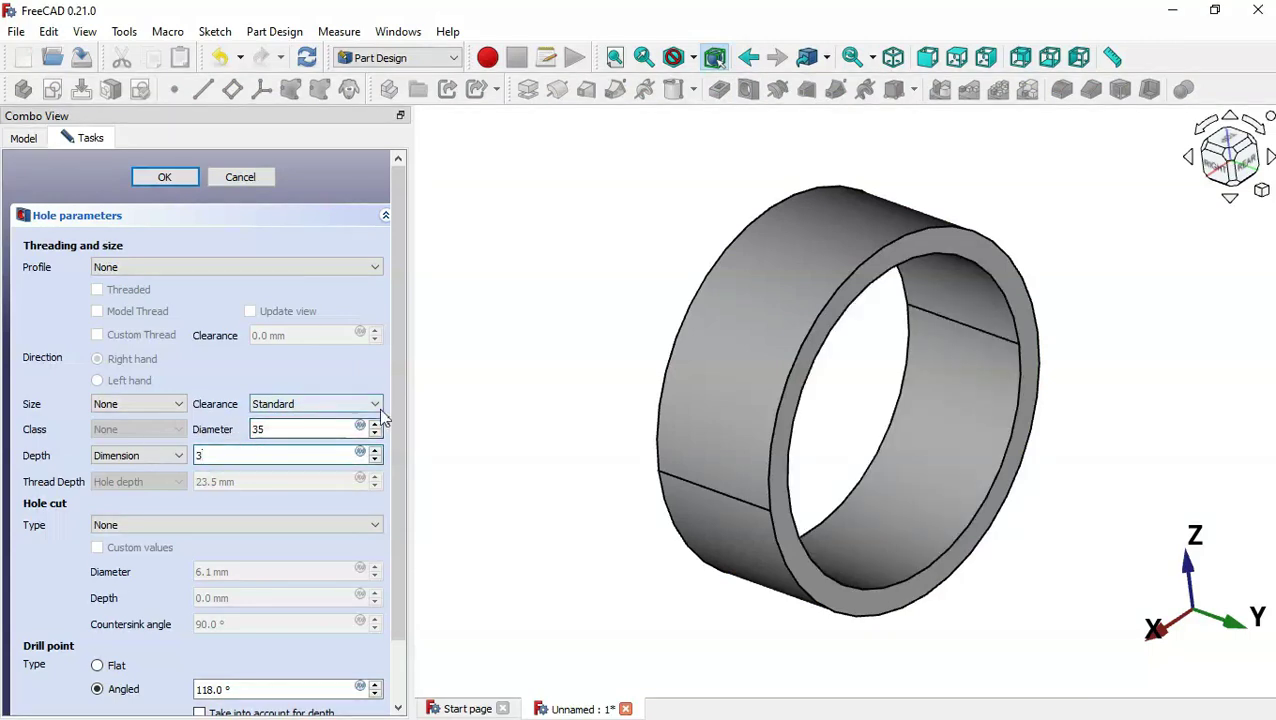
left_click_drag(402, 407, 410, 593)
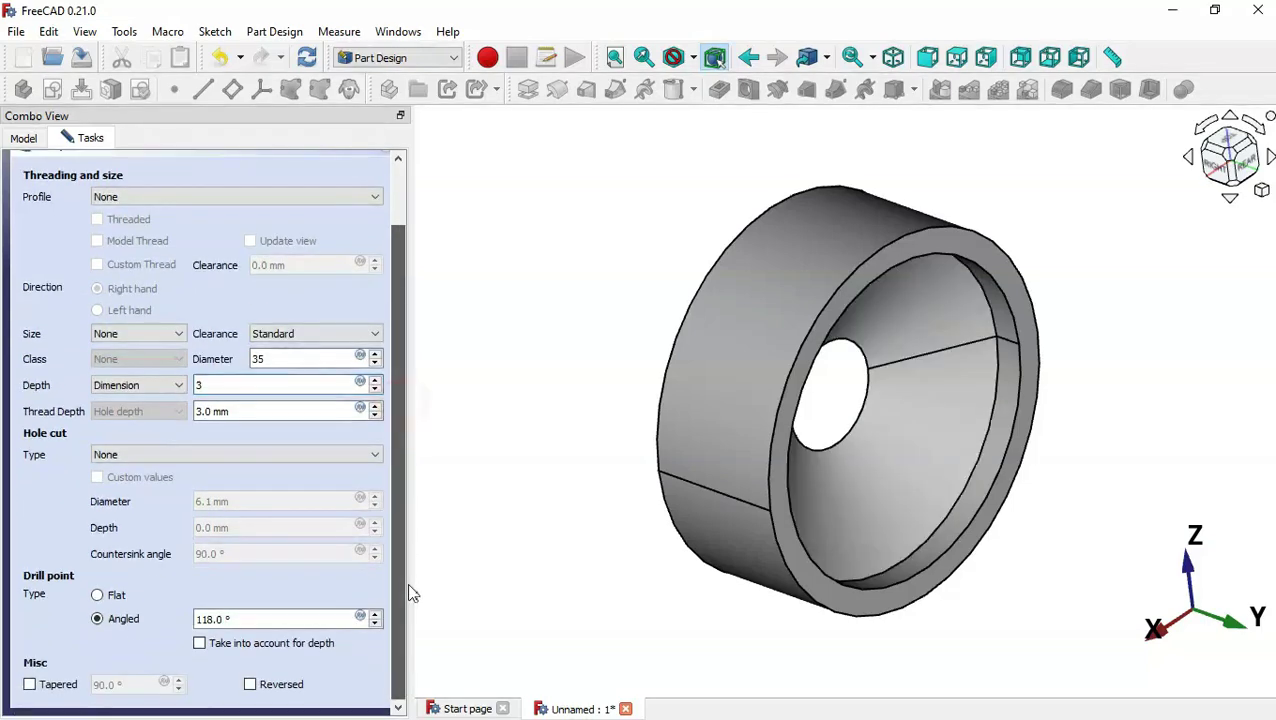
left_click(113, 600)
left_click_drag(392, 547, 222, 205)
left_click(165, 177)
middle_click_drag(570, 373, 603, 362)
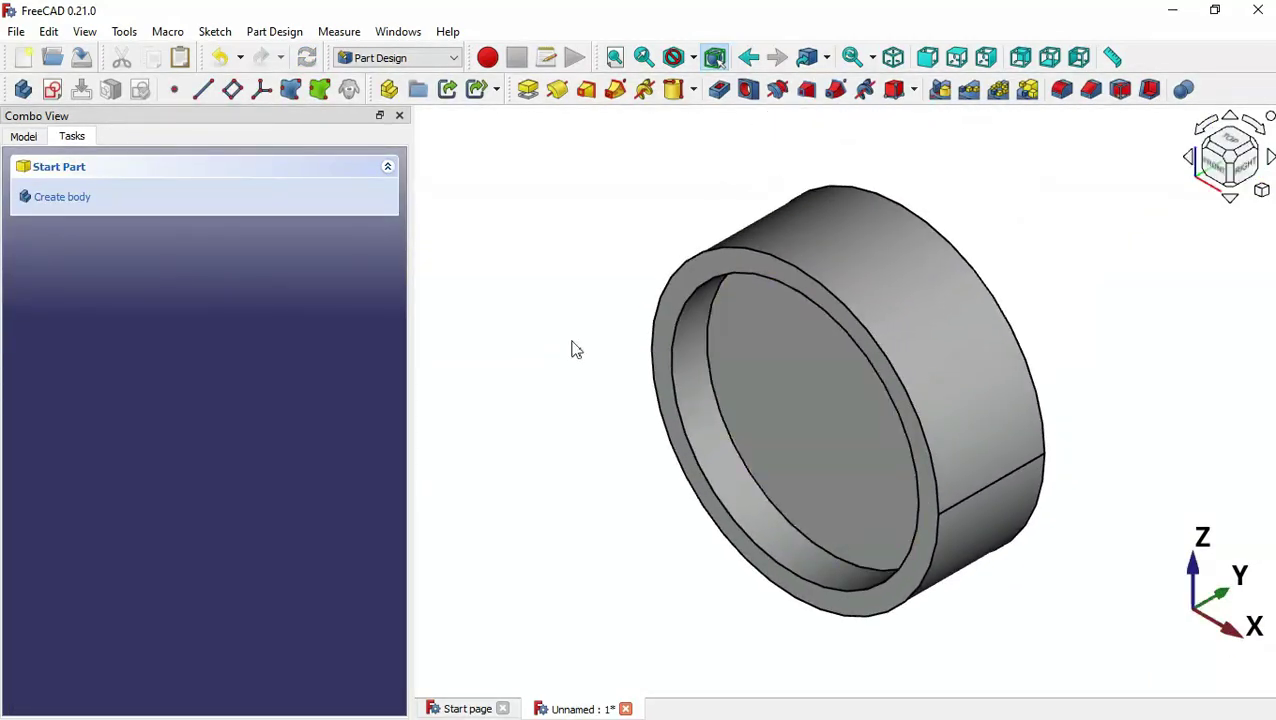
Add a cylinder primitive of 10 mm radius and 10 mm height attached to the rear recess's floor, checking the PDF drawing.
key("alt+Tab")
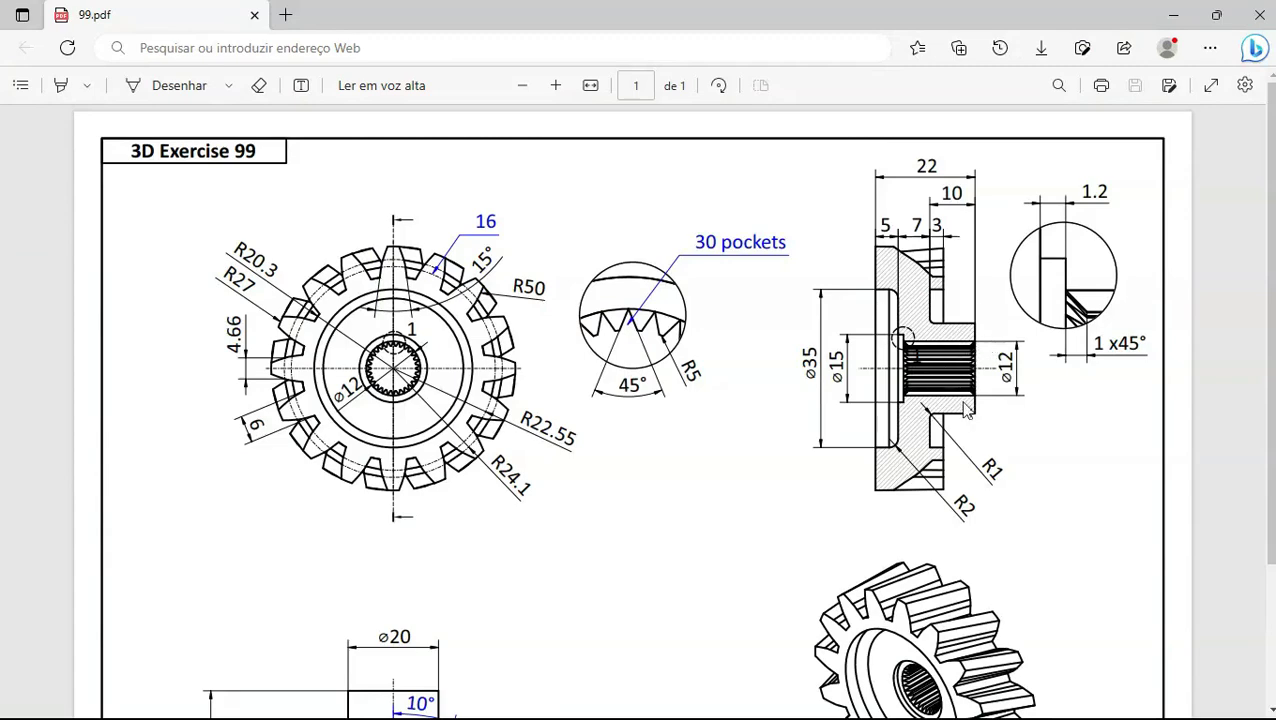
key("alt+Tab")
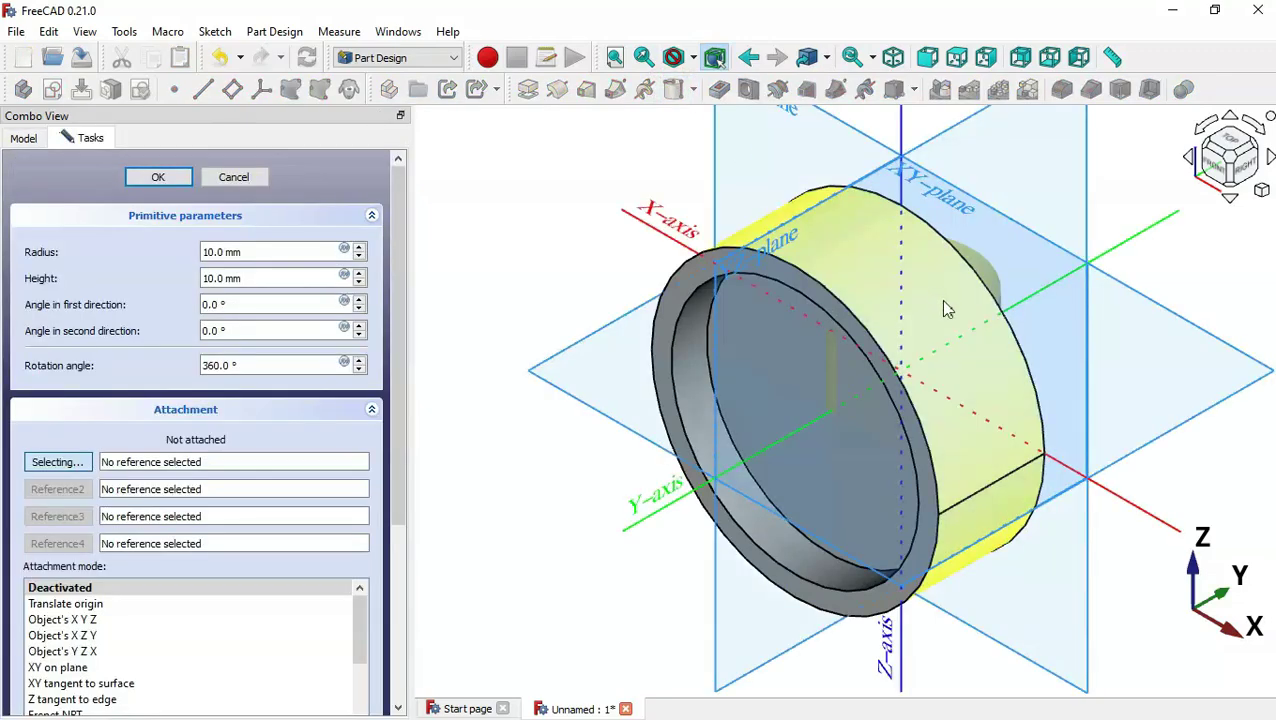
left_click_drag(1207, 449, 1028, 476)
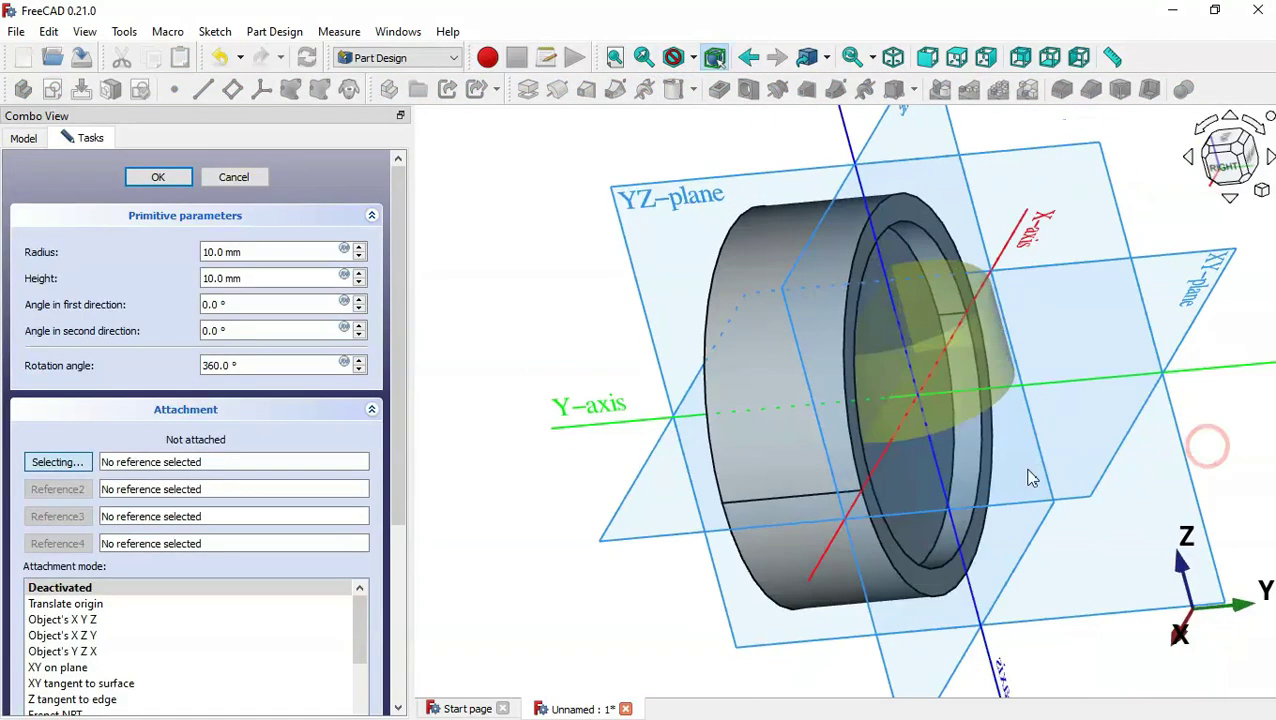
left_click(900, 480)
key("alt+Tab")
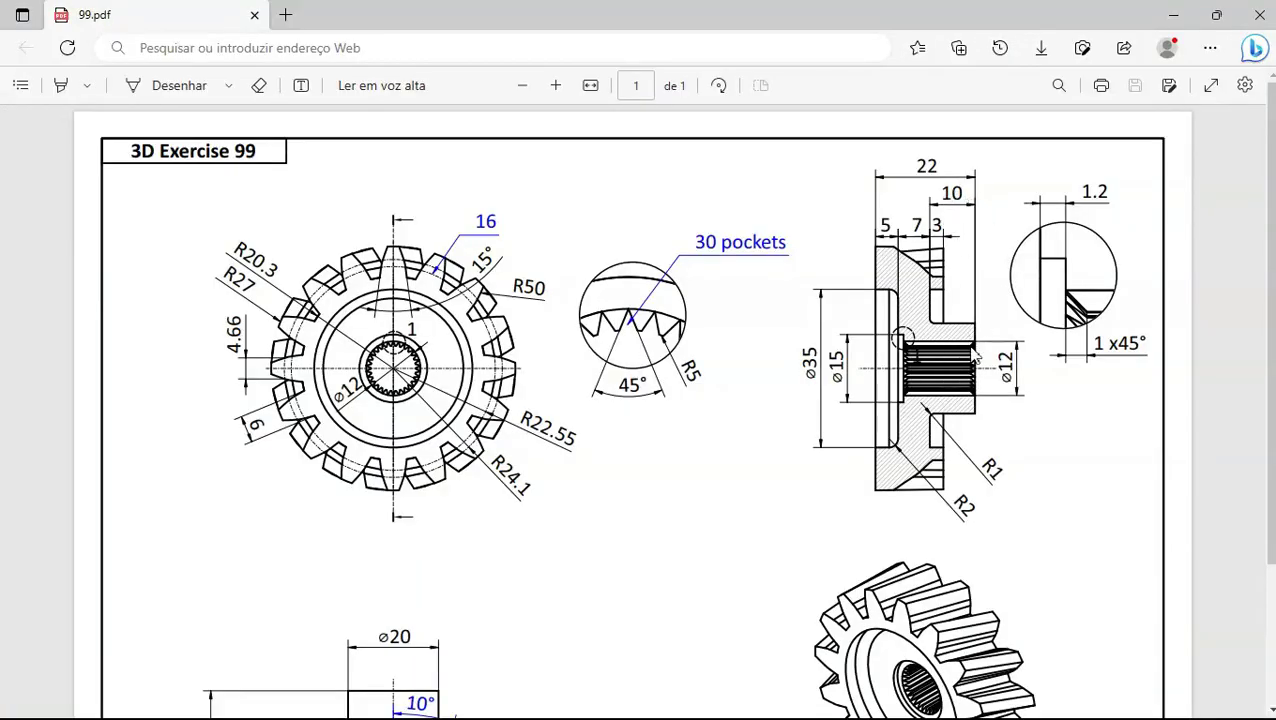
scroll(605, 455, "down", 3)
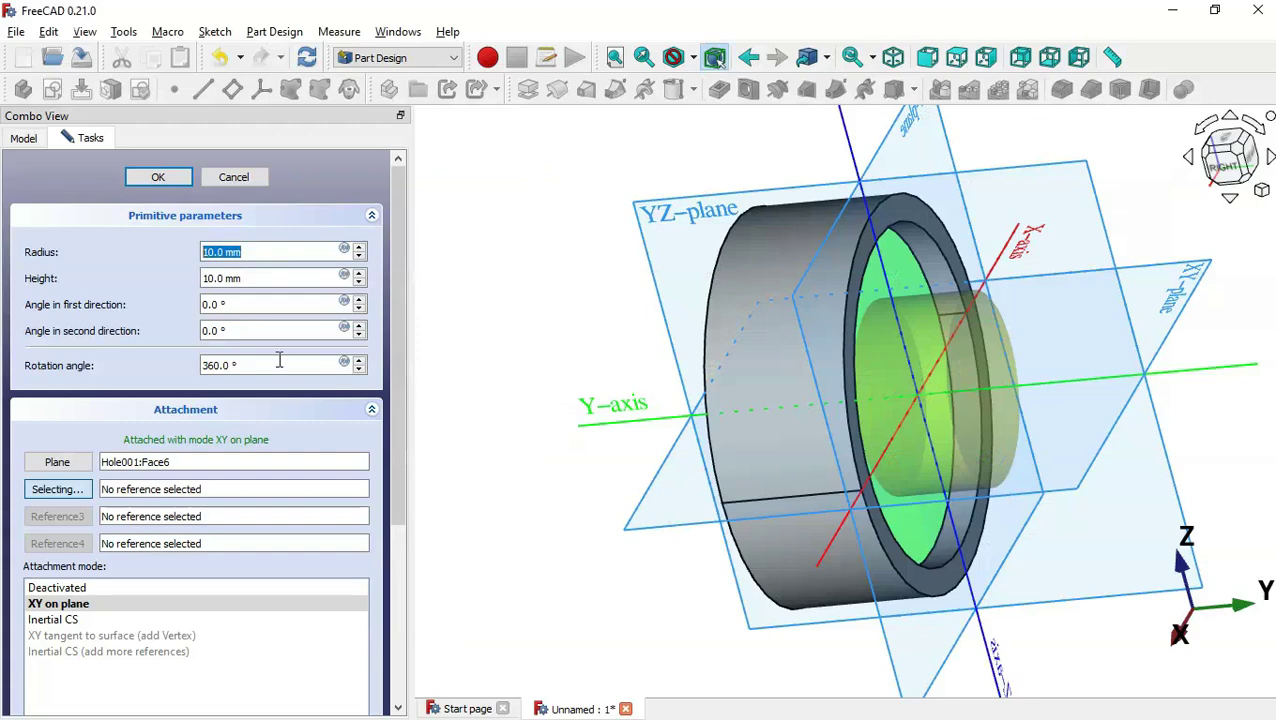
left_click(272, 251)
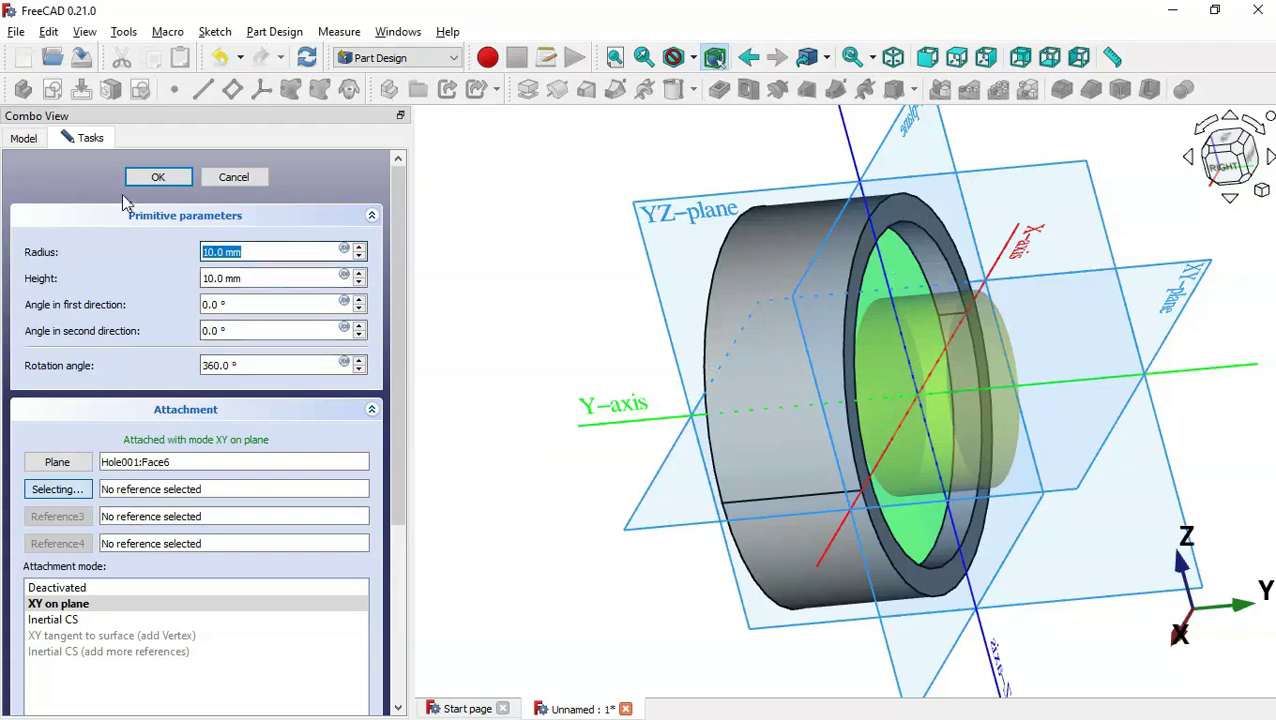
left_click(158, 177)
Examine the hub recess detail in the PDF drawing, then start a hole on the front recess's floor in FreeCAD with a 15 mm diameter.
mouse_move(1153, 399)
middle_mouse_down()
mouse_move(1151, 387)
mouse_move(1093, 454)
mouse_move(1062, 456)
middle_mouse_up()
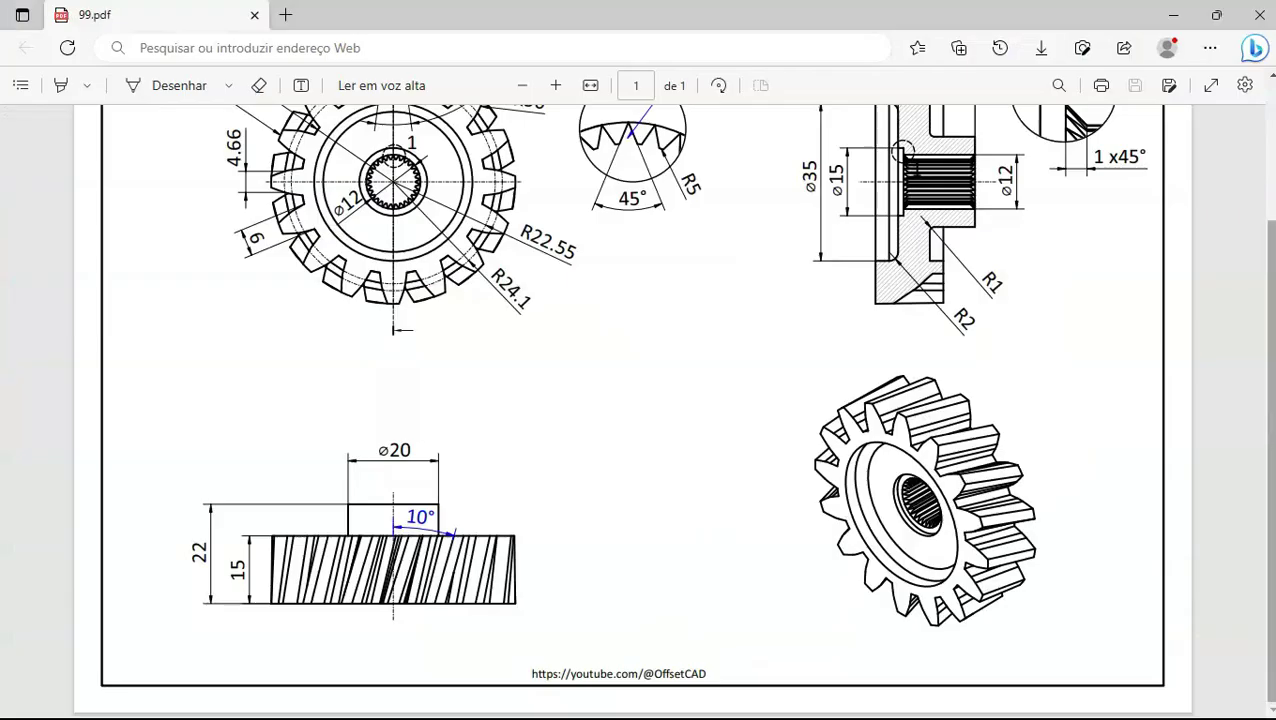
scroll(965, 470, "up", 1)
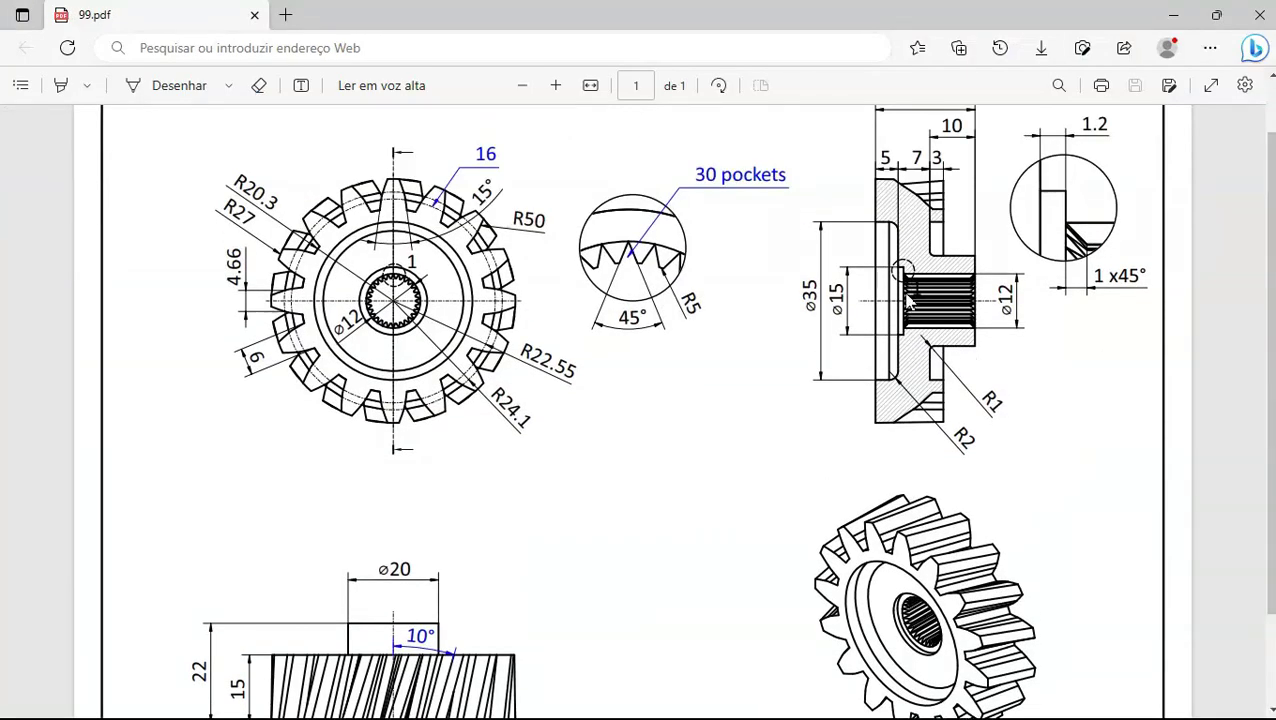
scroll(906, 299, "up", 2, "ctrl")
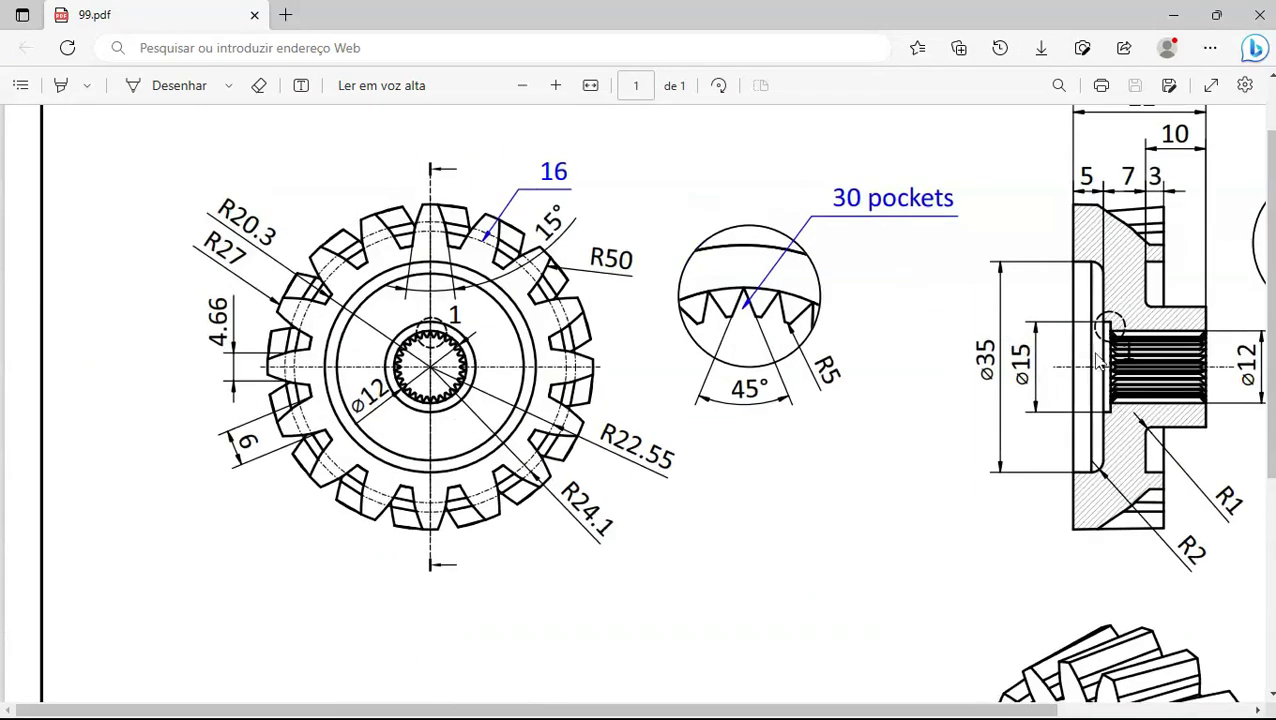
left_click_drag(940, 711, 1178, 695)
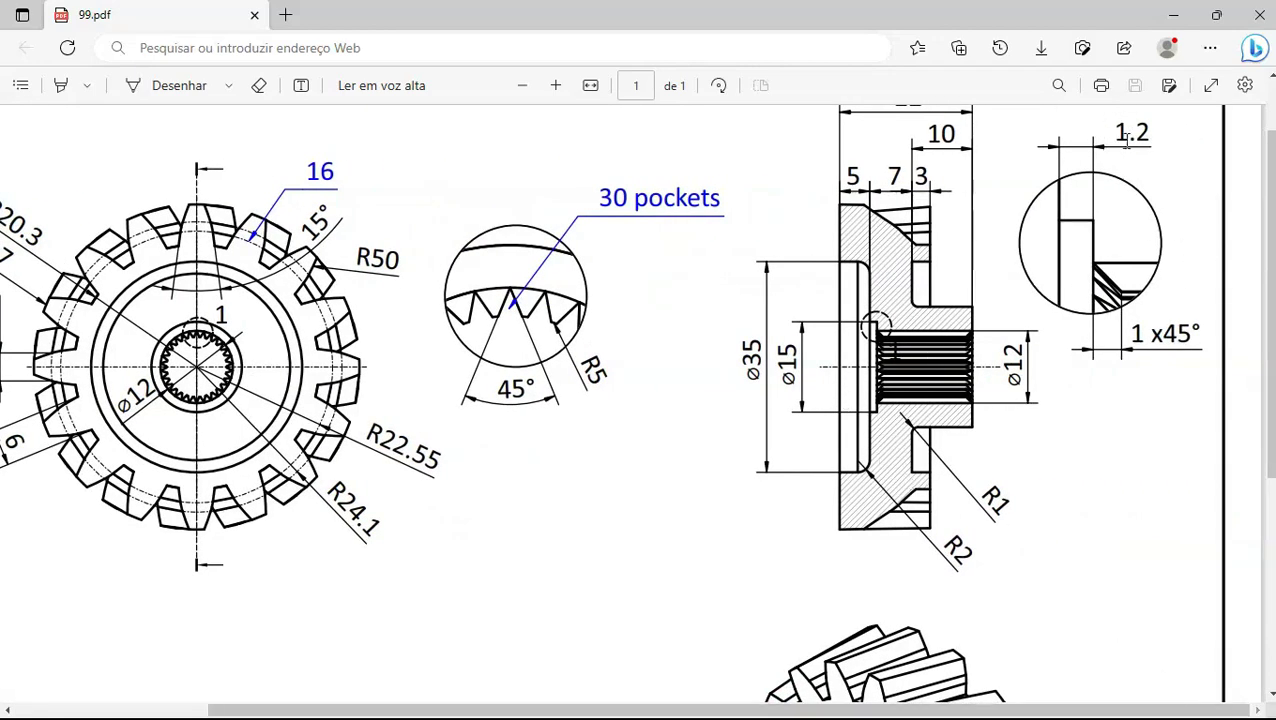
key("alt+Tab")
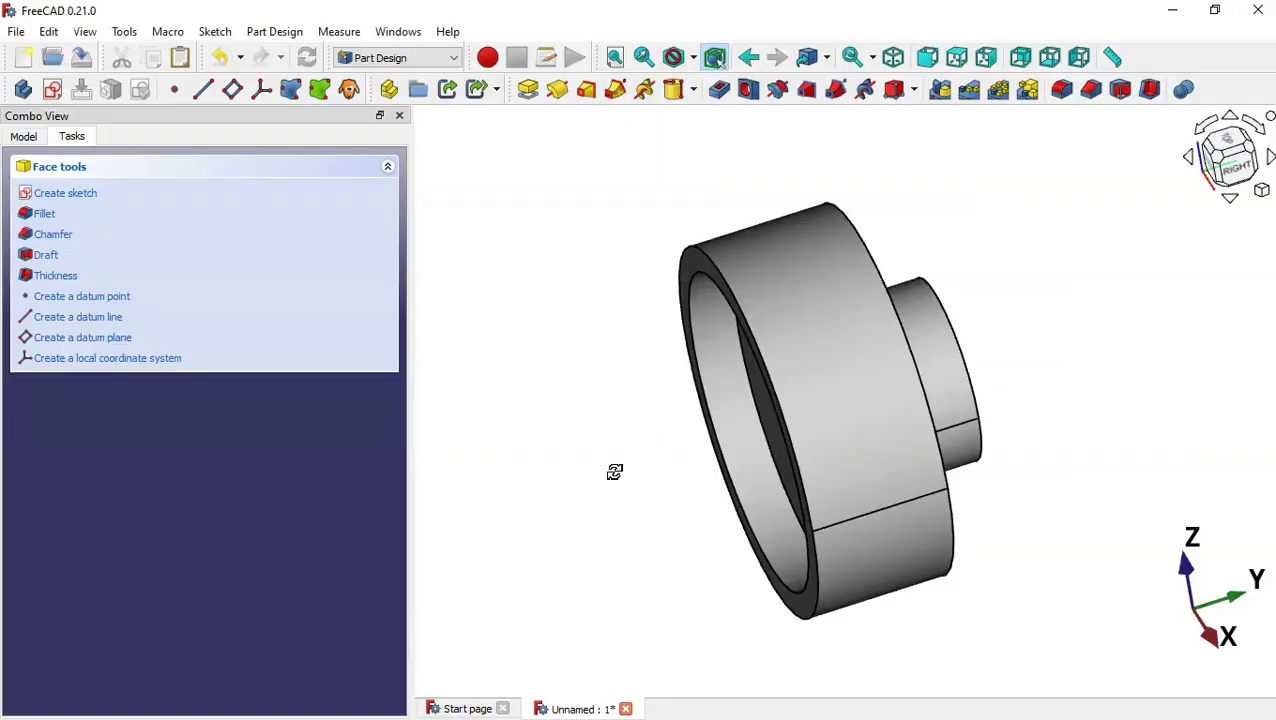
middle_click_drag(644, 498, 740, 493)
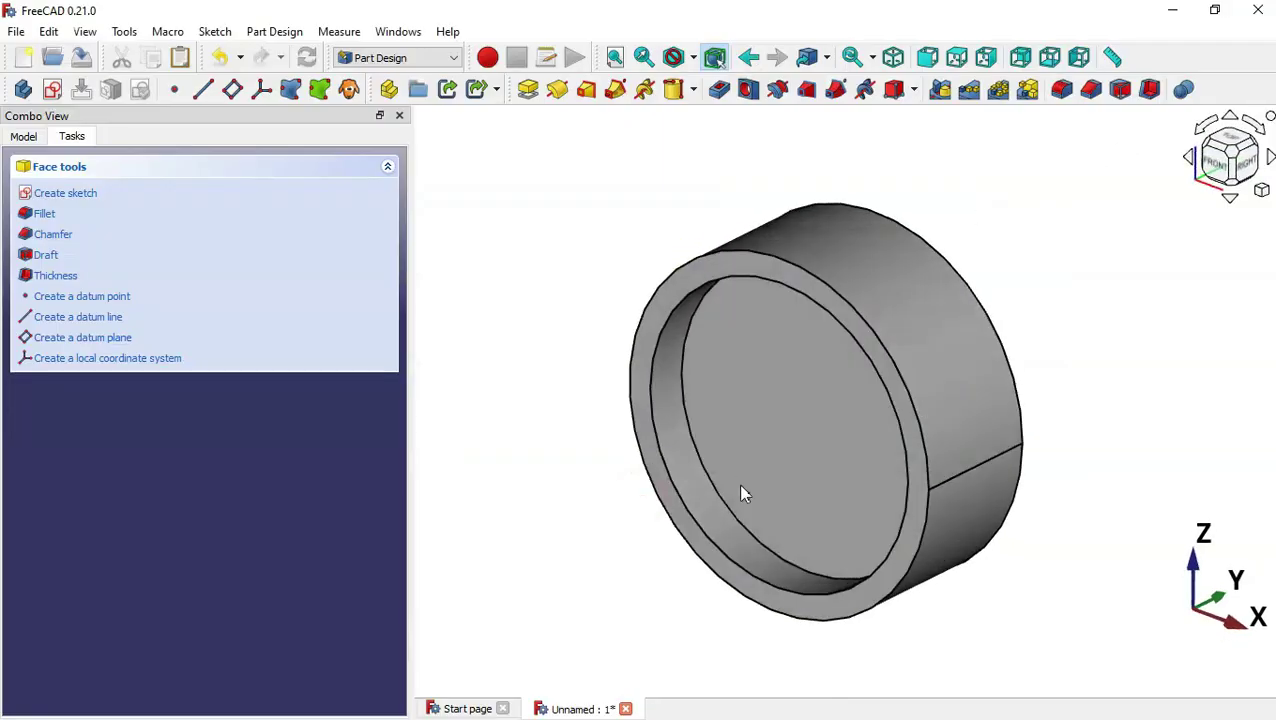
left_click(823, 409)
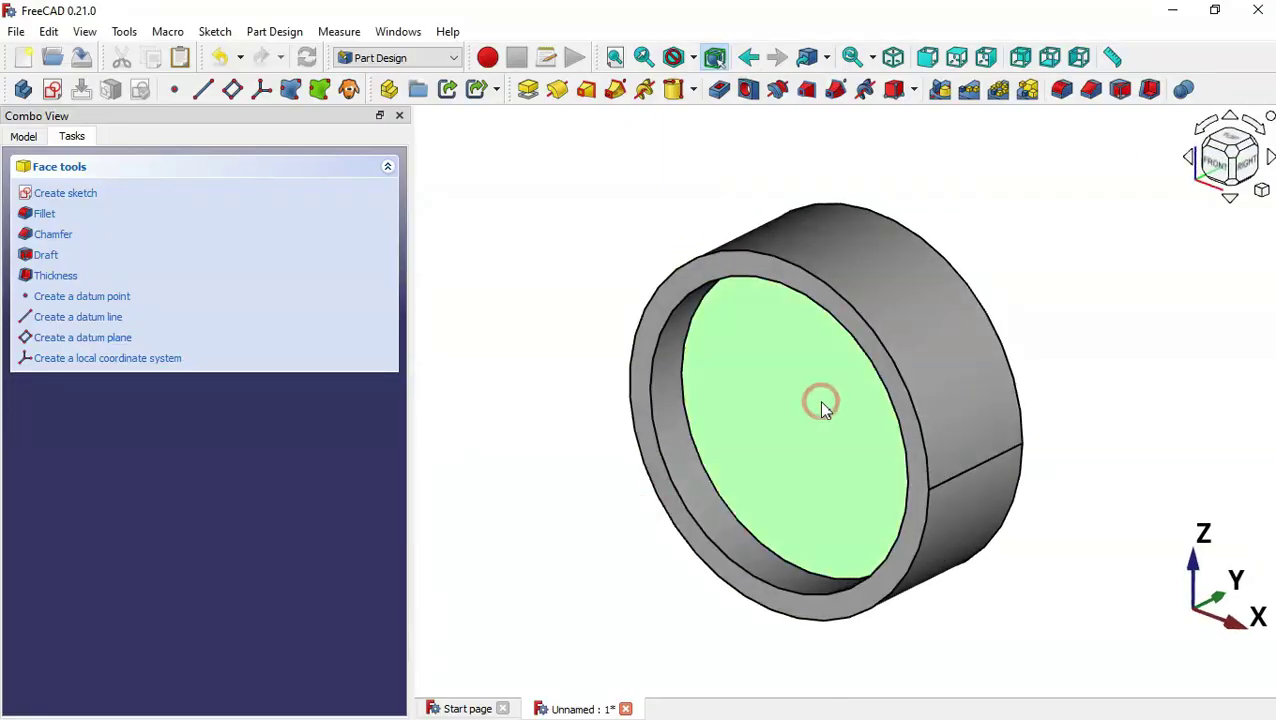
left_click(745, 92)
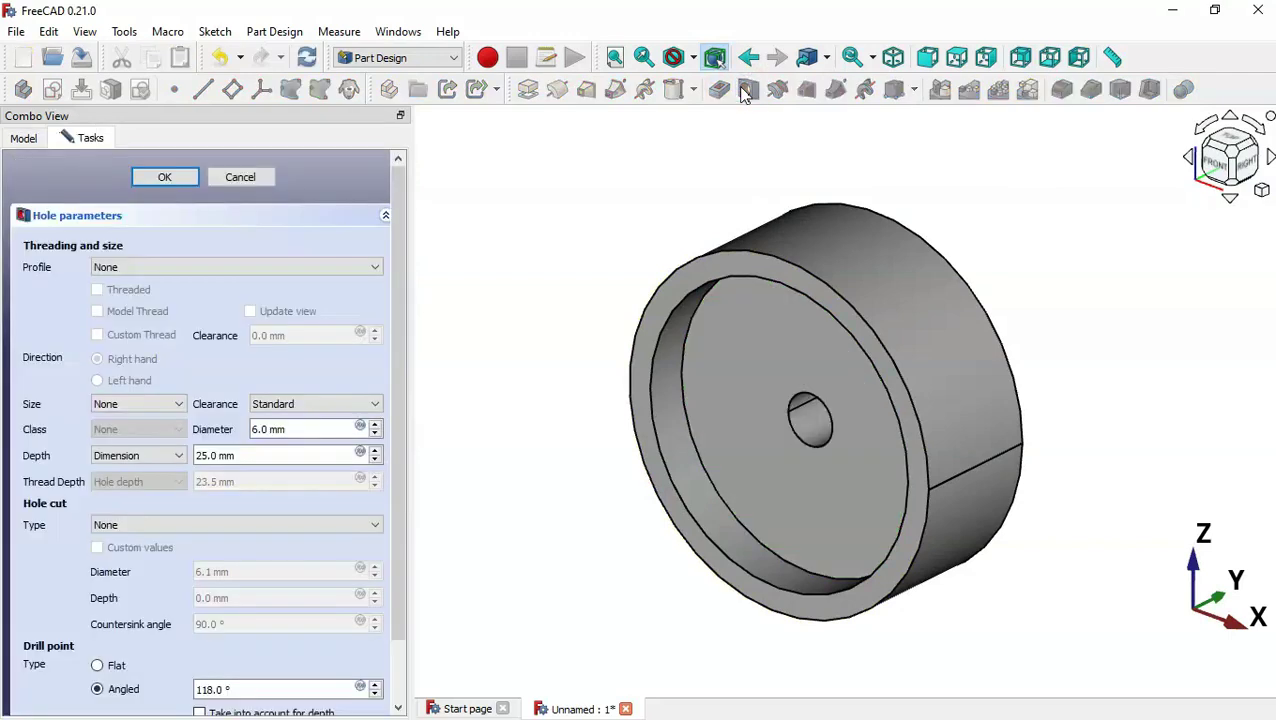
left_click(284, 428)
type("15")
Set the hub recess hole's depth to 1.2 mm with a flat drill point and accept it.
left_click(262, 454)
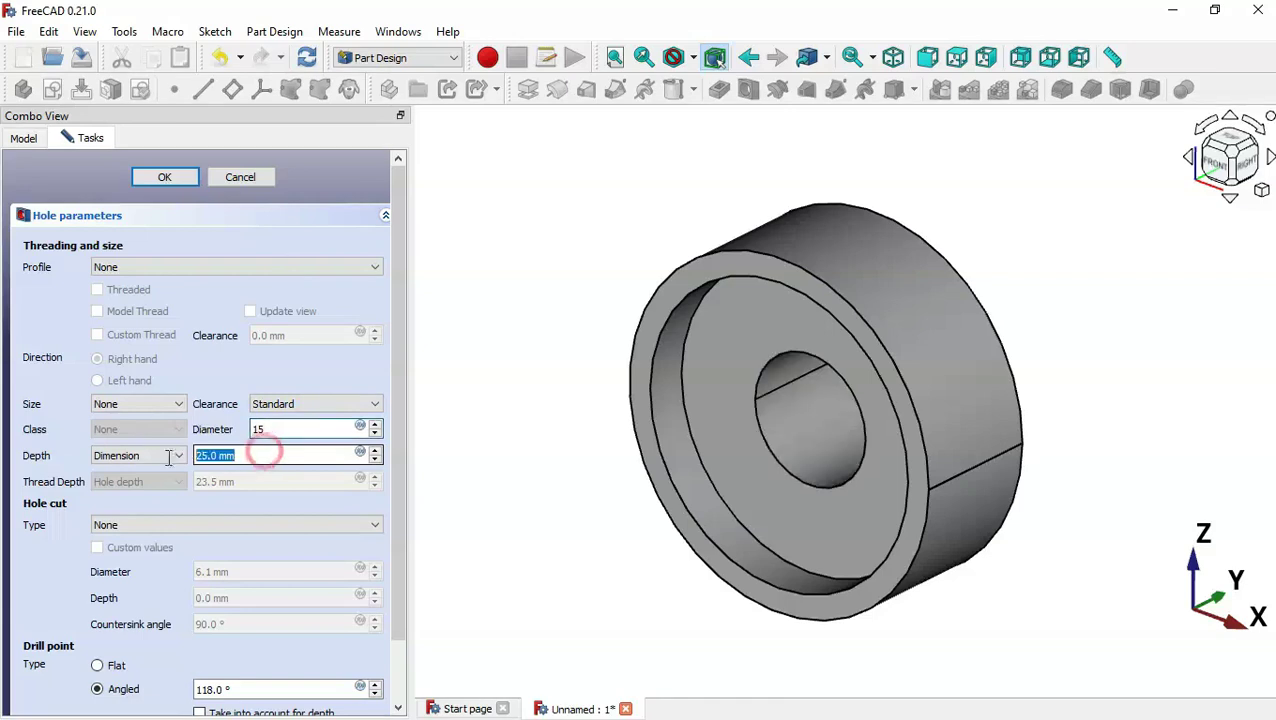
type("1.2")
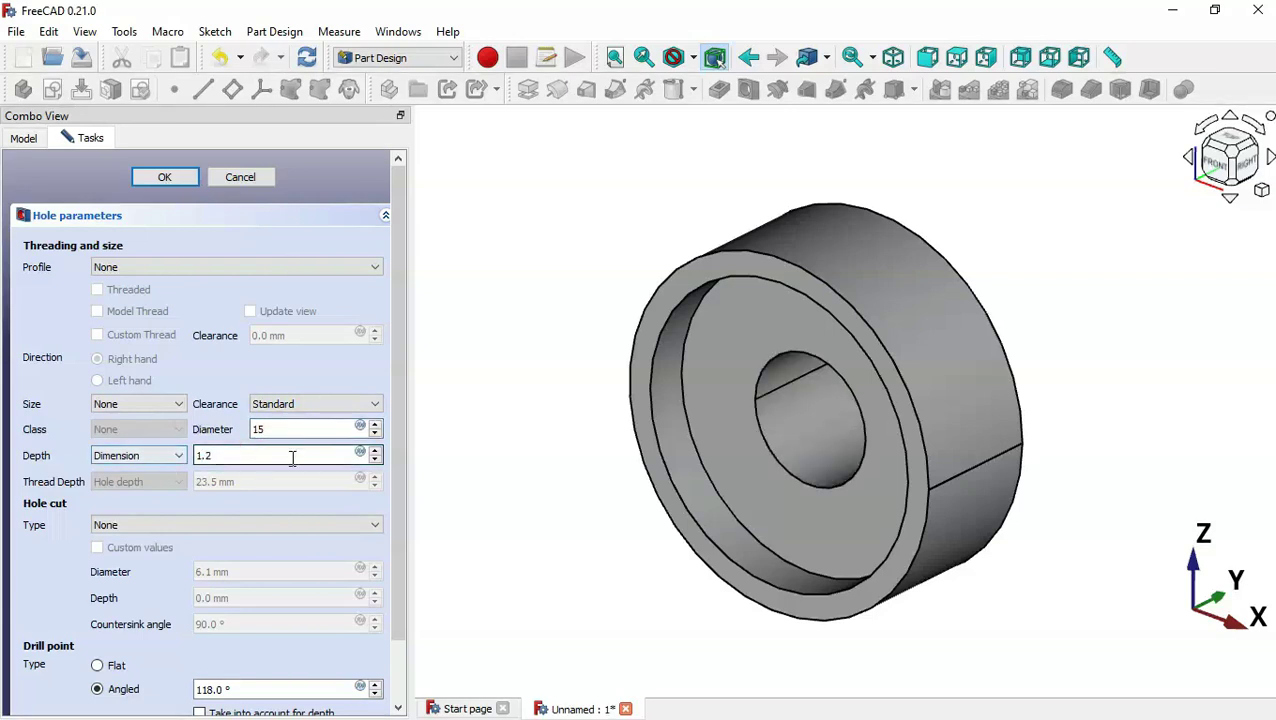
left_click(397, 452)
scroll(397, 452, "down", 2)
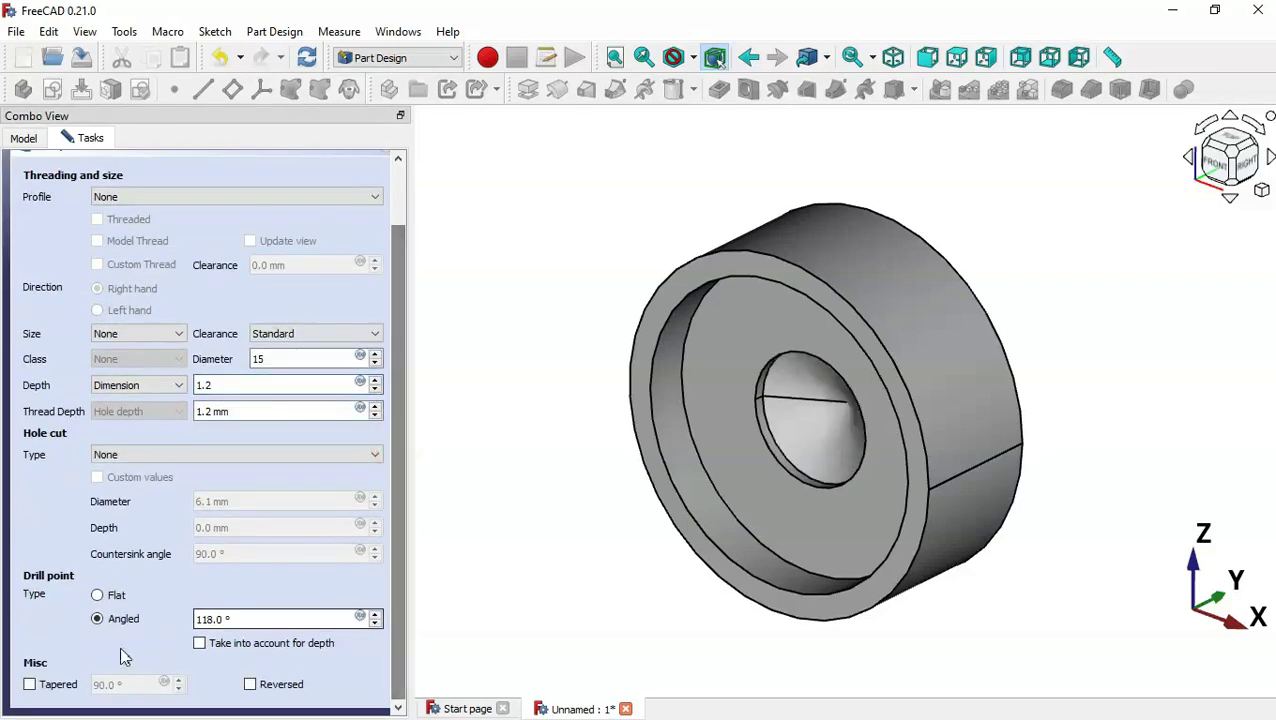
left_click(117, 596)
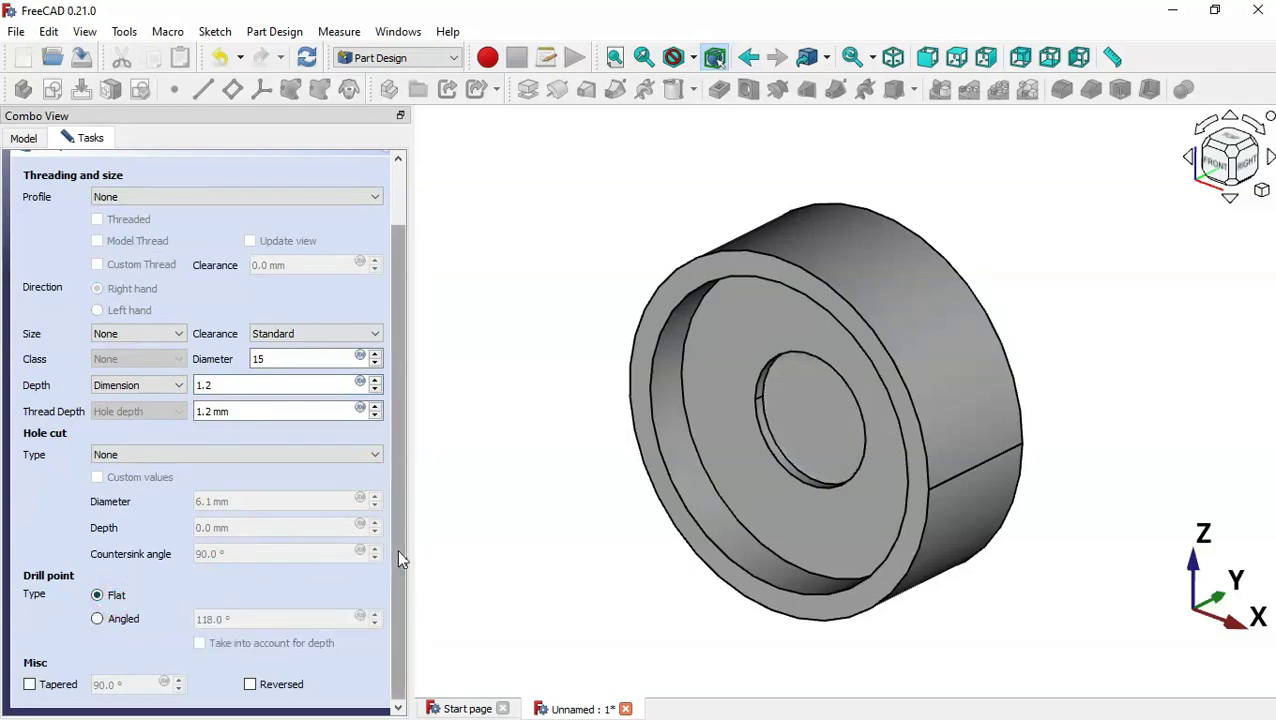
left_click_drag(397, 549, 384, 248)
left_click(165, 177)
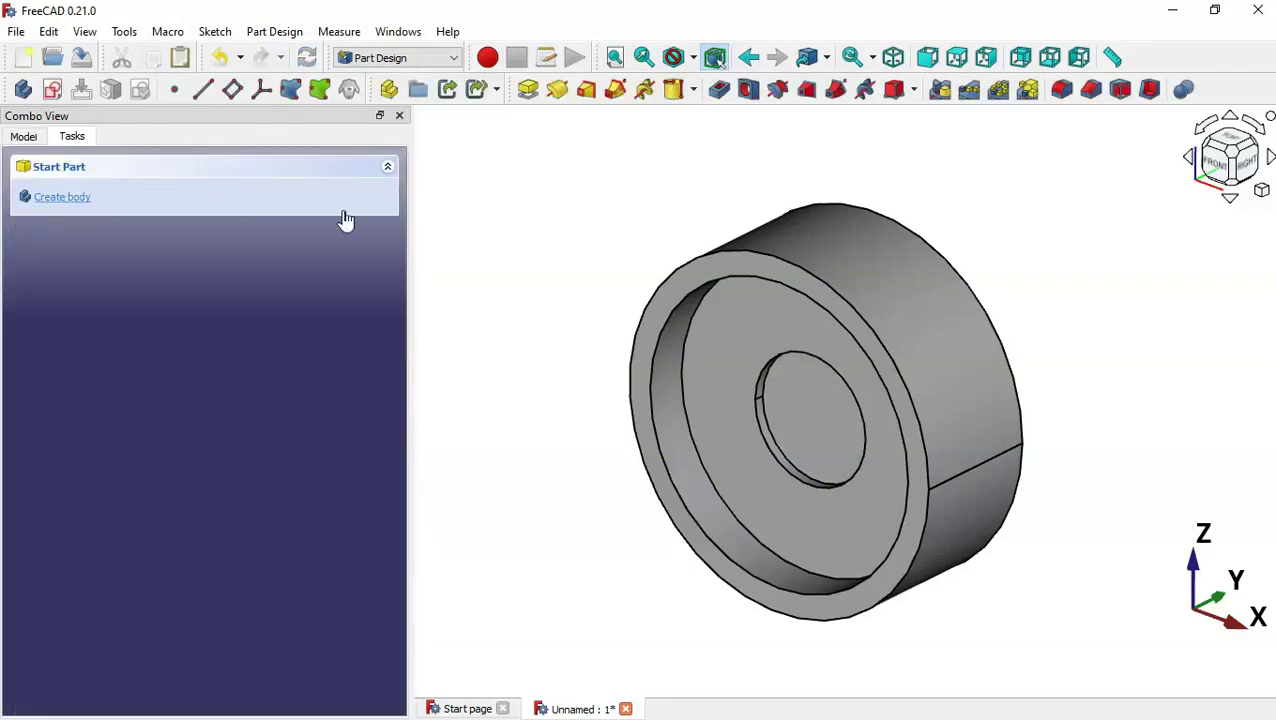
Check the bore in the PDF drawing and cut a 10 mm diameter, 25 mm deep hole from the rear boss's end face in FreeCAD.
mouse_move(1080, 383)
middle_mouse_down()
mouse_move(735, 421)
mouse_move(1156, 373)
mouse_move(1090, 395)
middle_mouse_up()
key("alt+Tab")
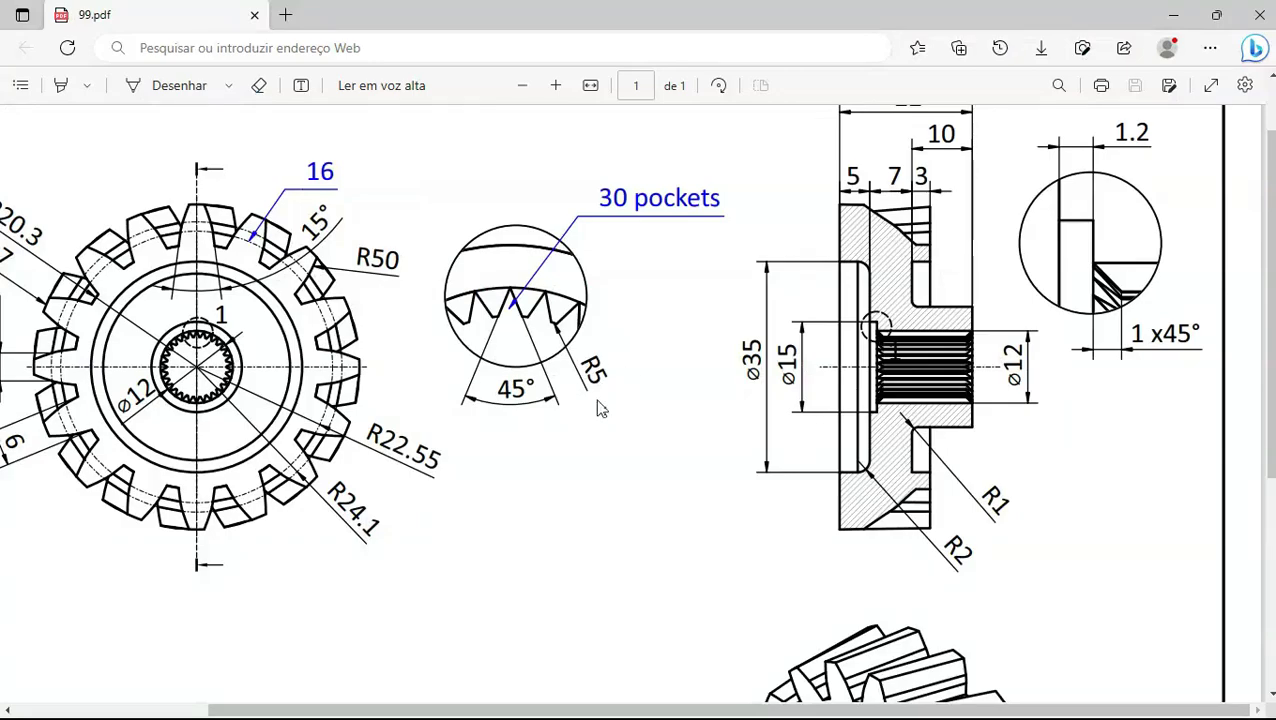
key("alt+Tab")
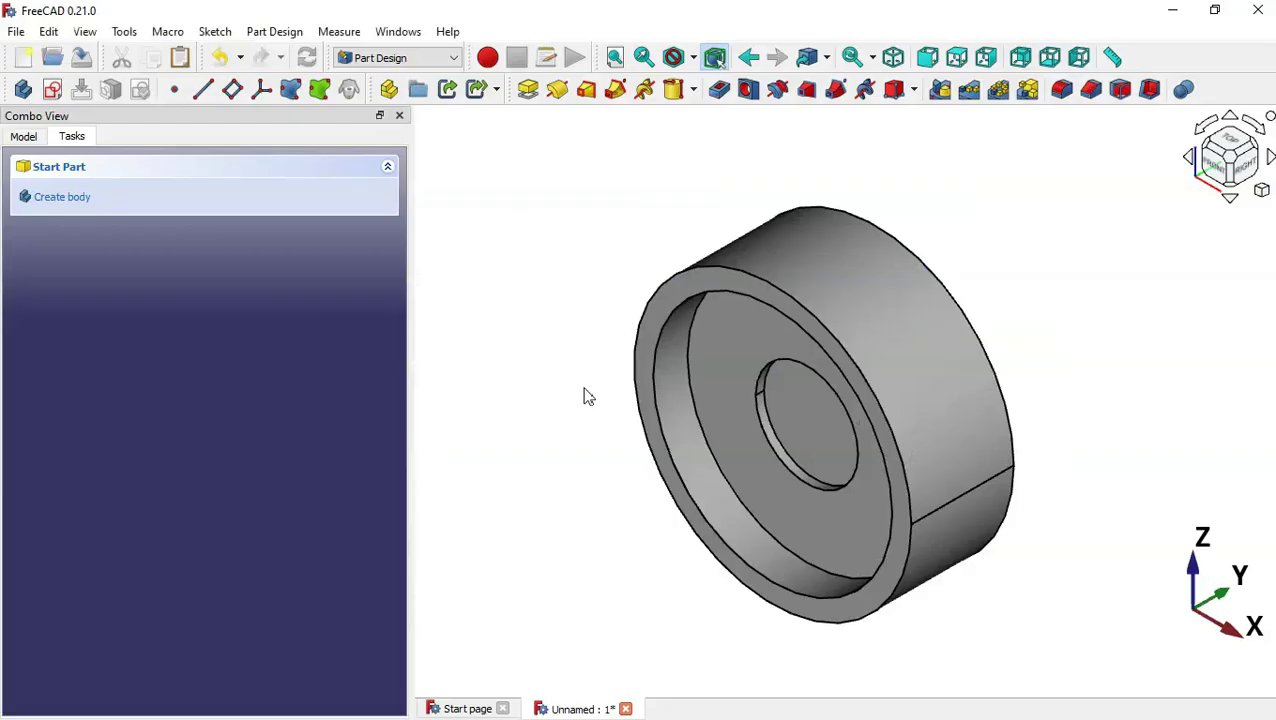
middle_click_drag(1050, 459, 1045, 447)
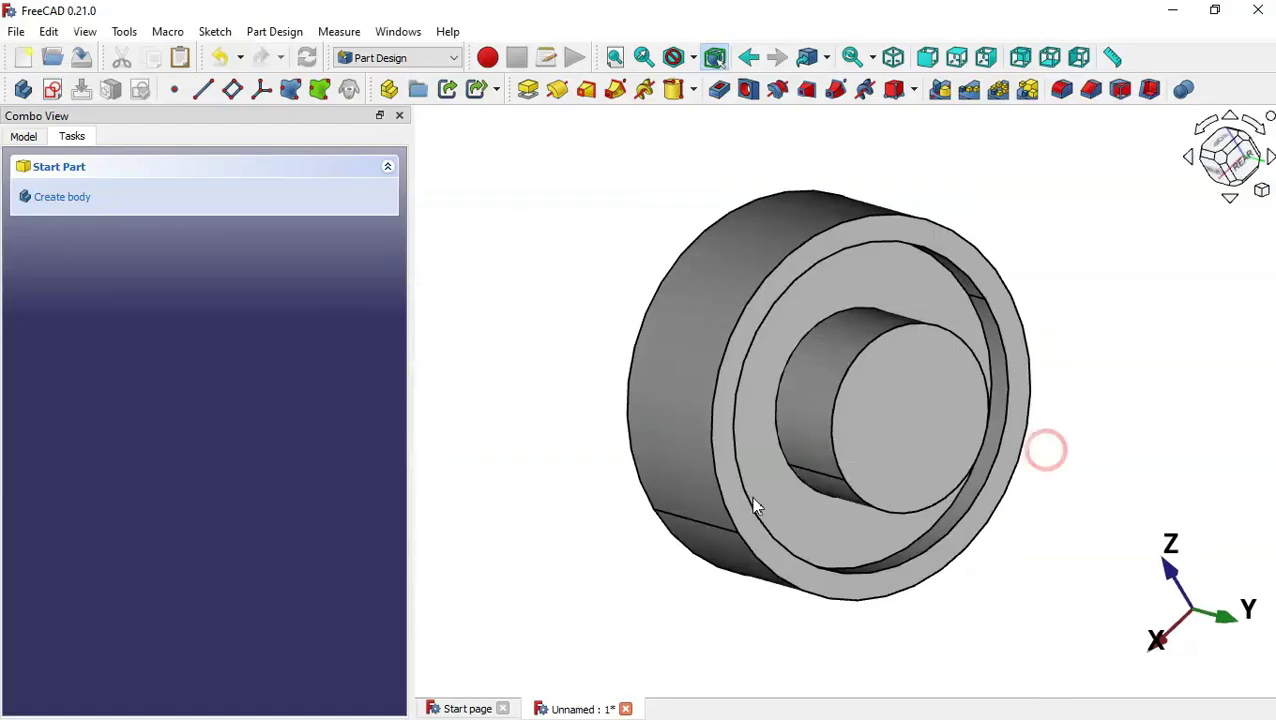
left_click(906, 404)
left_click(748, 90)
triple_click(322, 433)
key("Down")
type("10")
left_click(279, 458)
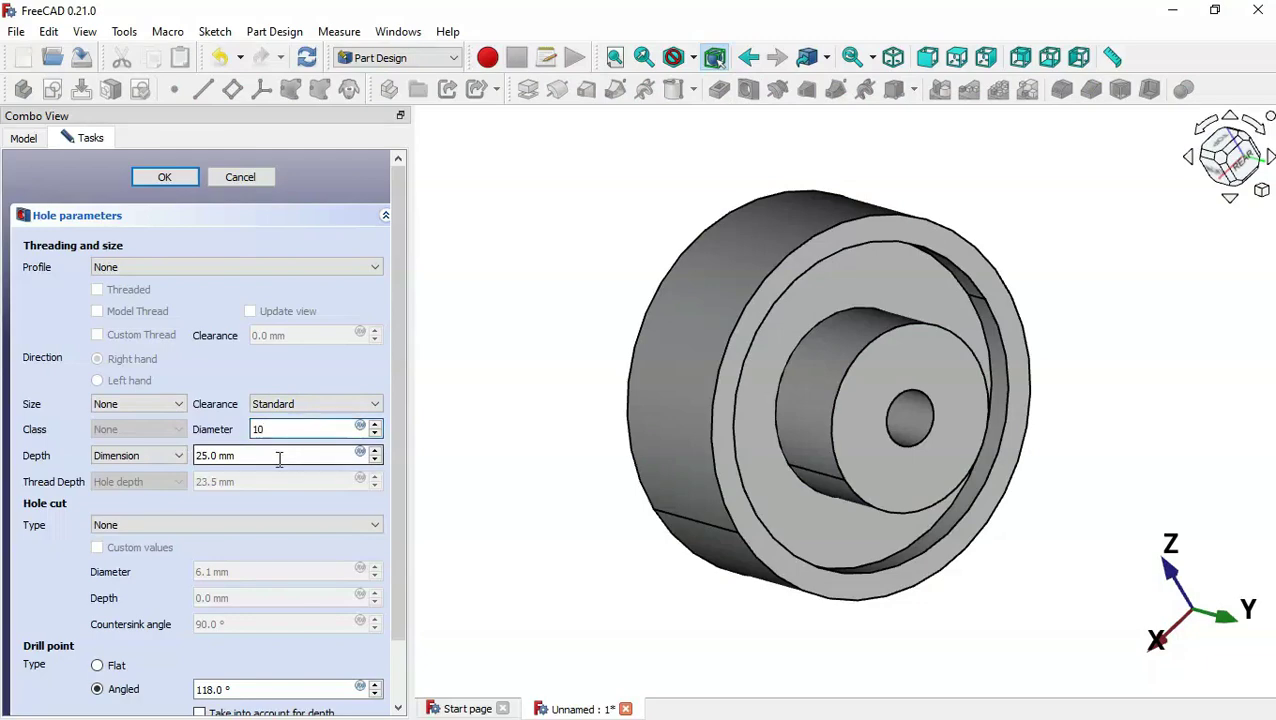
middle_click_drag(572, 530, 826, 462)
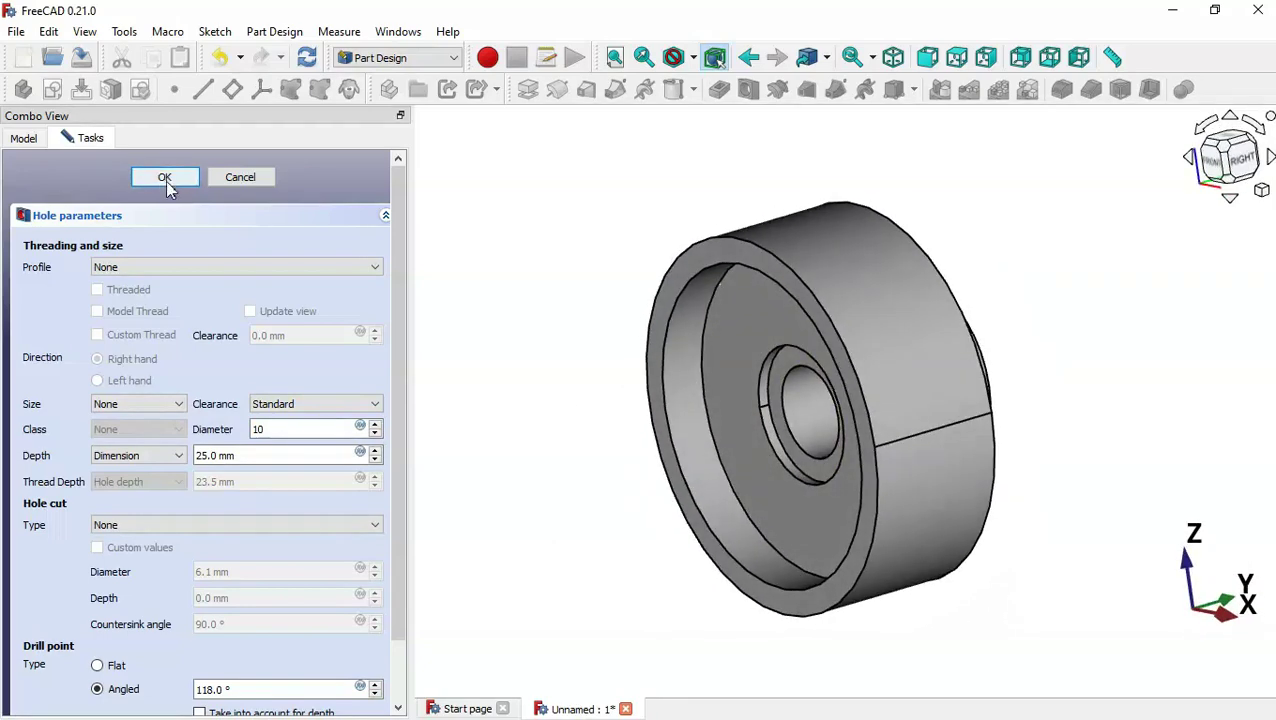
left_click(165, 178)
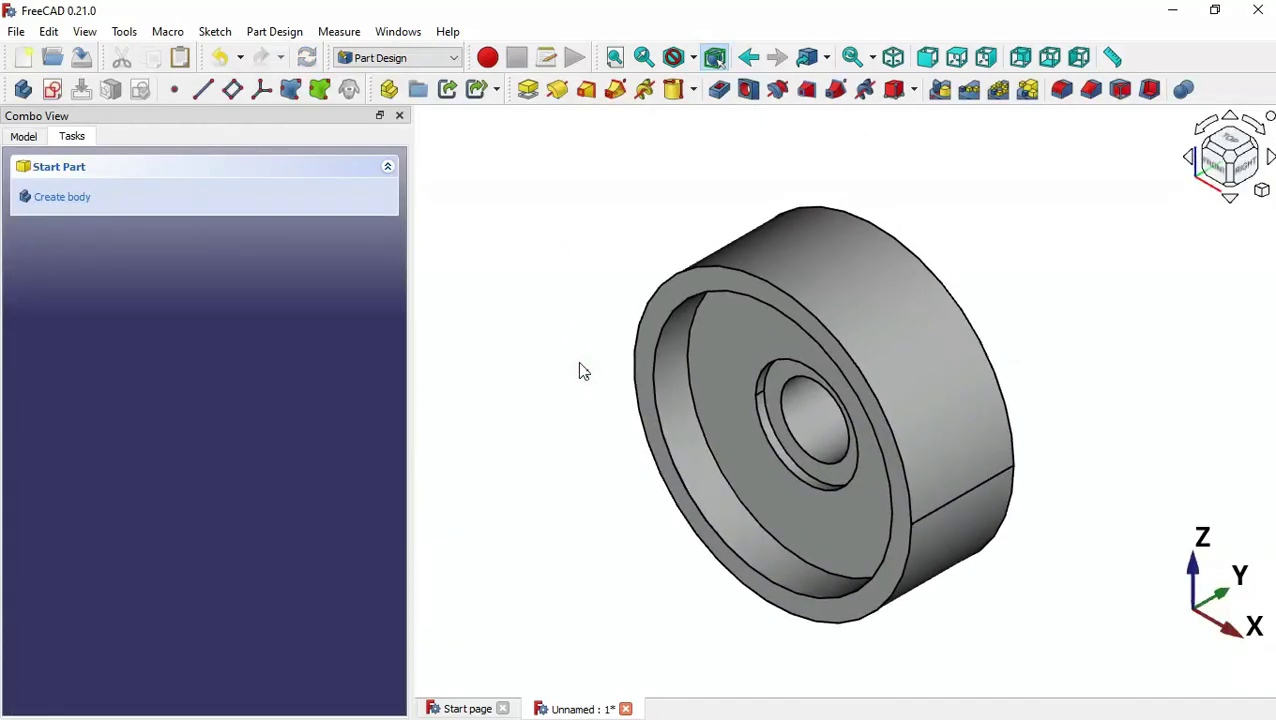
Check the fillet radii in the PDF drawing and round the front recess's floor edge with a 2 mm fillet in FreeCAD.
middle_click_drag(1157, 474, 1094, 421)
key("0")
key("alt+Tab")
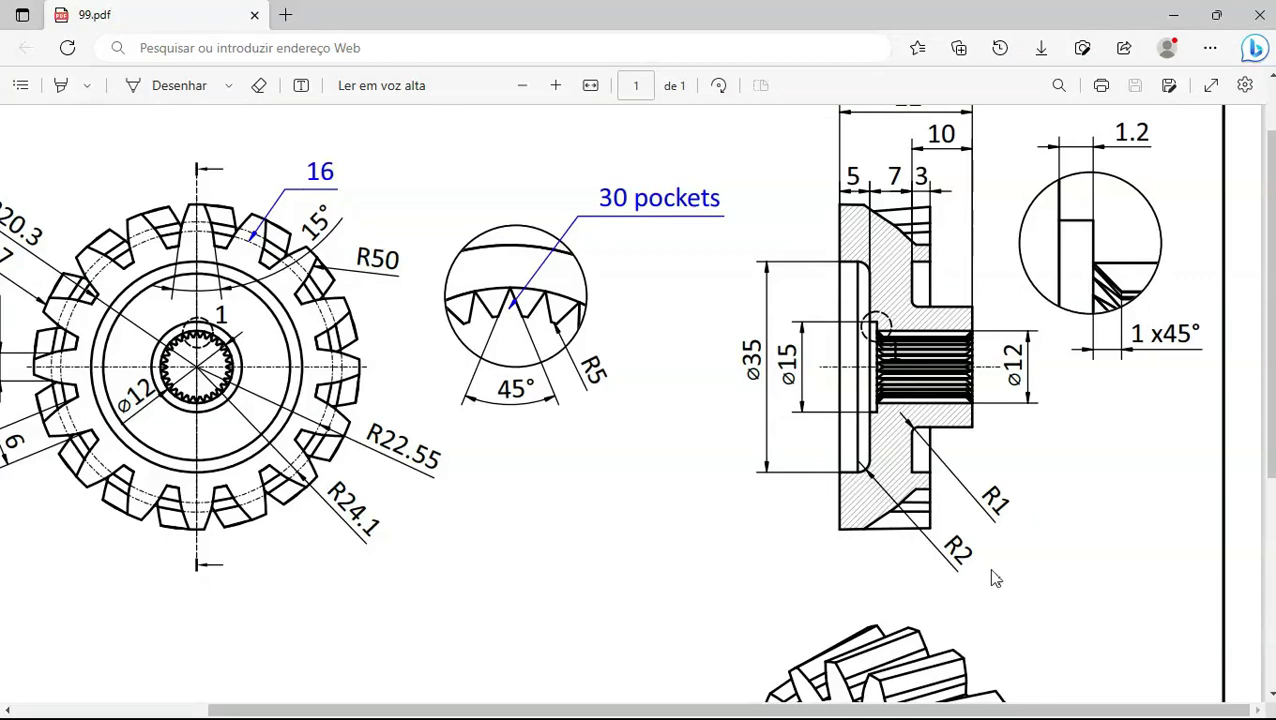
key("alt+Tab")
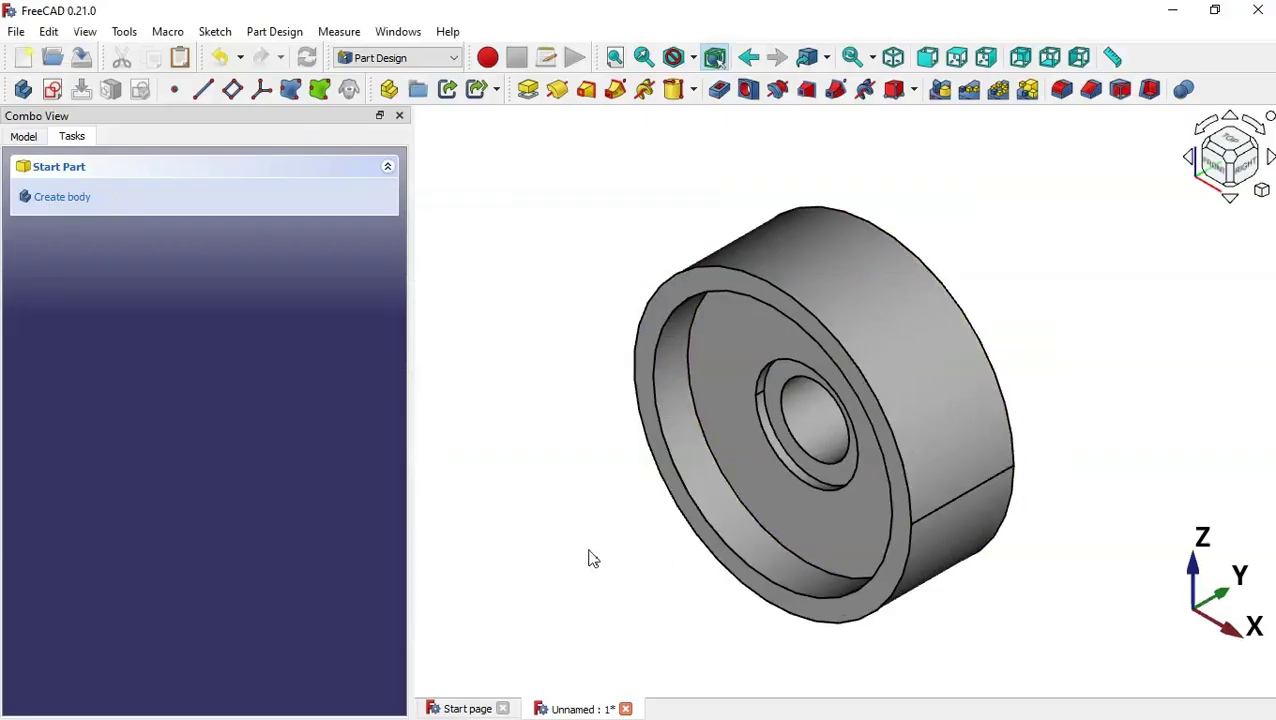
left_click(740, 507)
left_click(1061, 92)
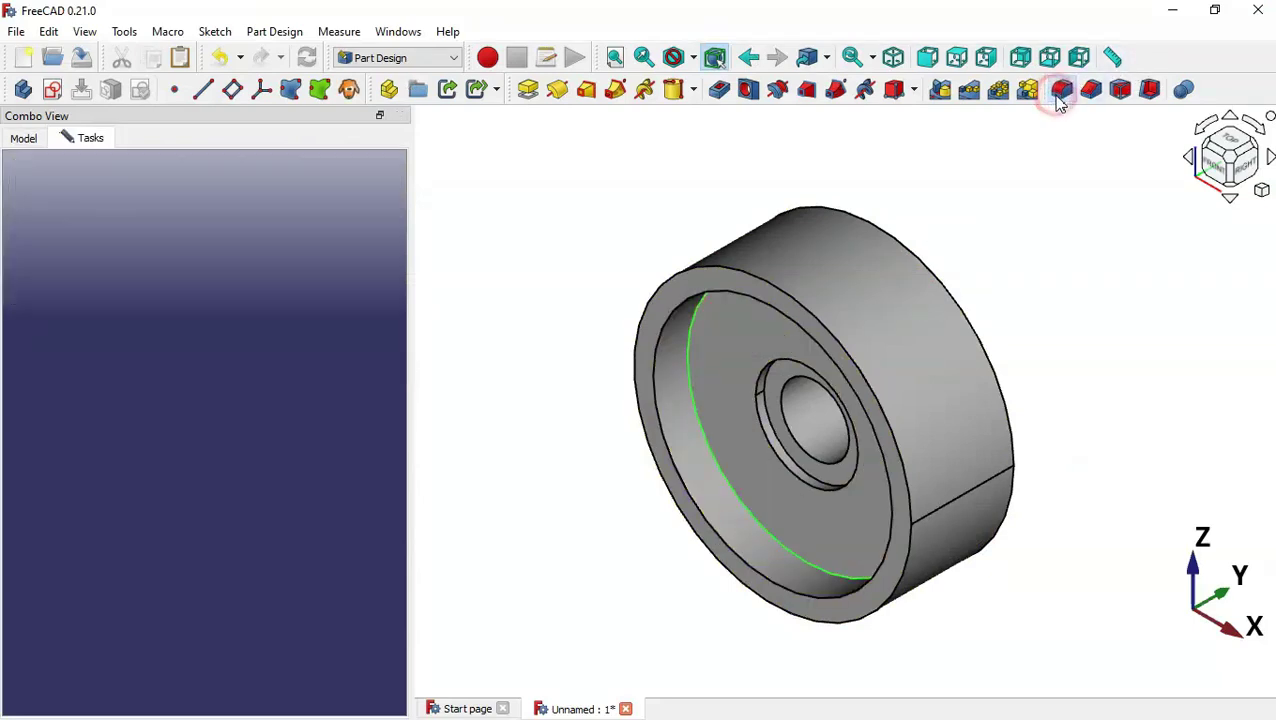
double_click(293, 457)
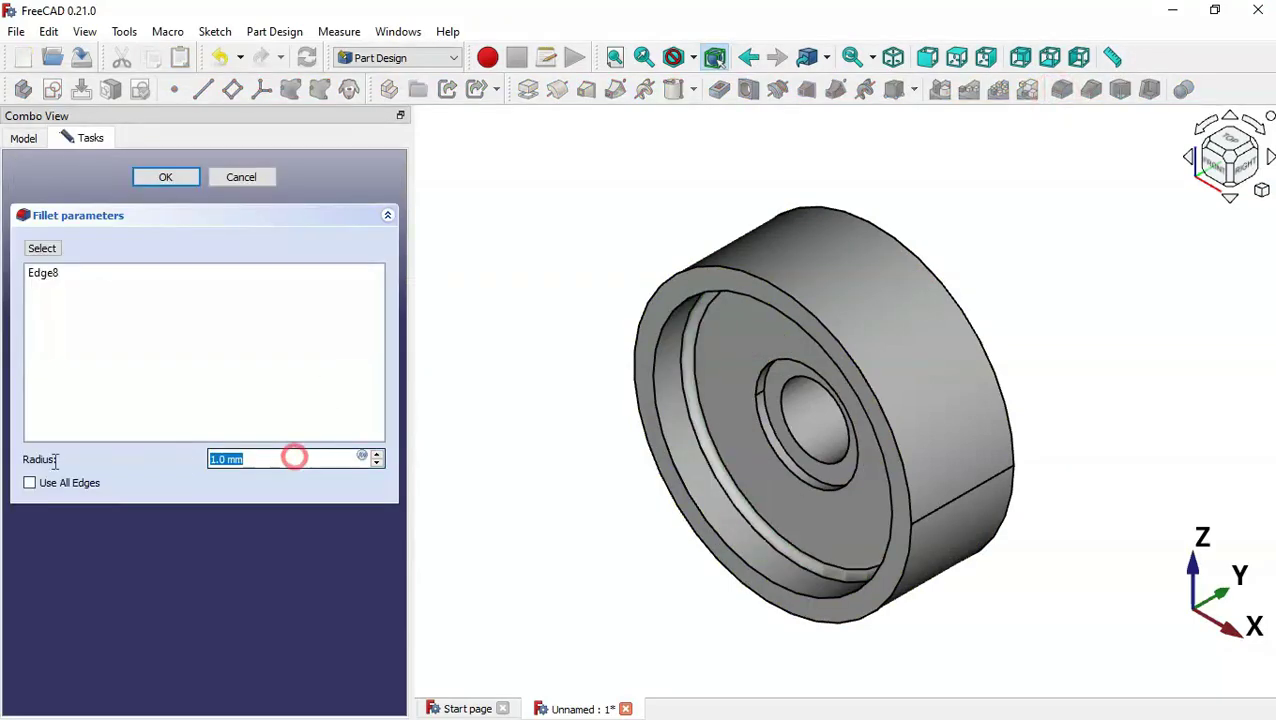
type("2")
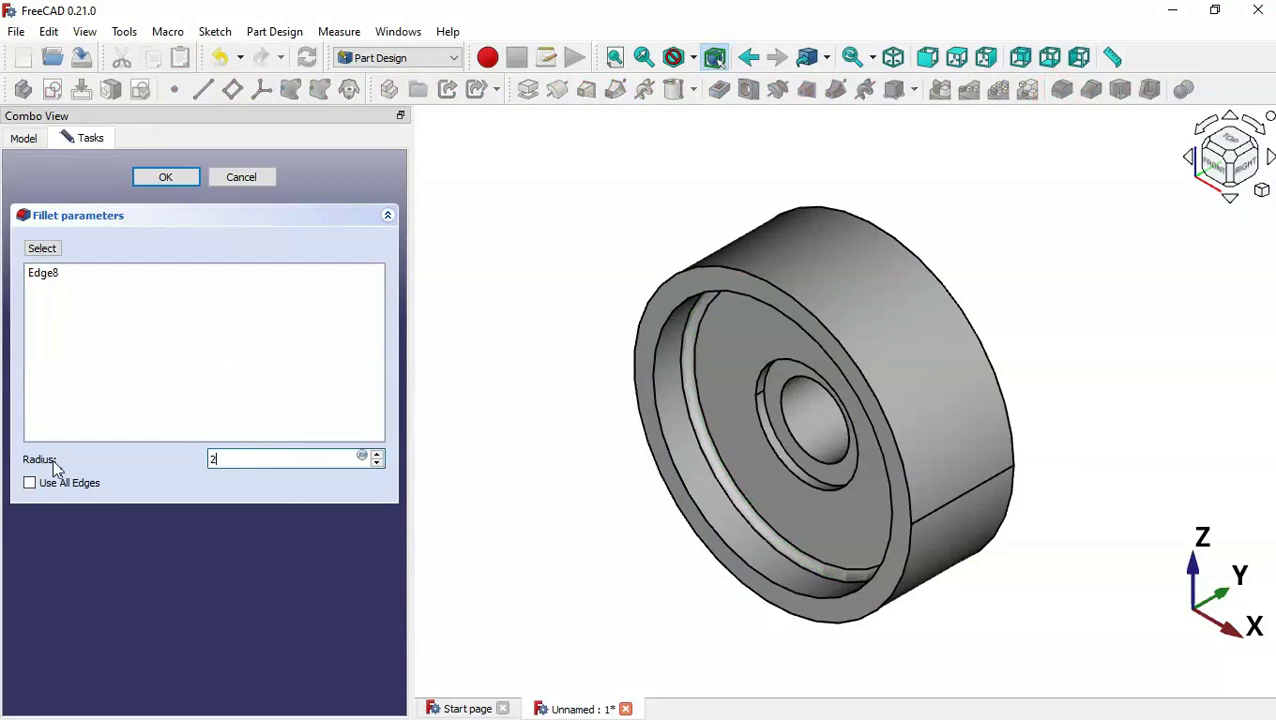
left_click(166, 177)
Check the boss root radius in the PDF drawing and add a 1 mm fillet where the rear boss meets the recess floor in FreeCAD.
middle_click_drag(1068, 336, 1068, 327)
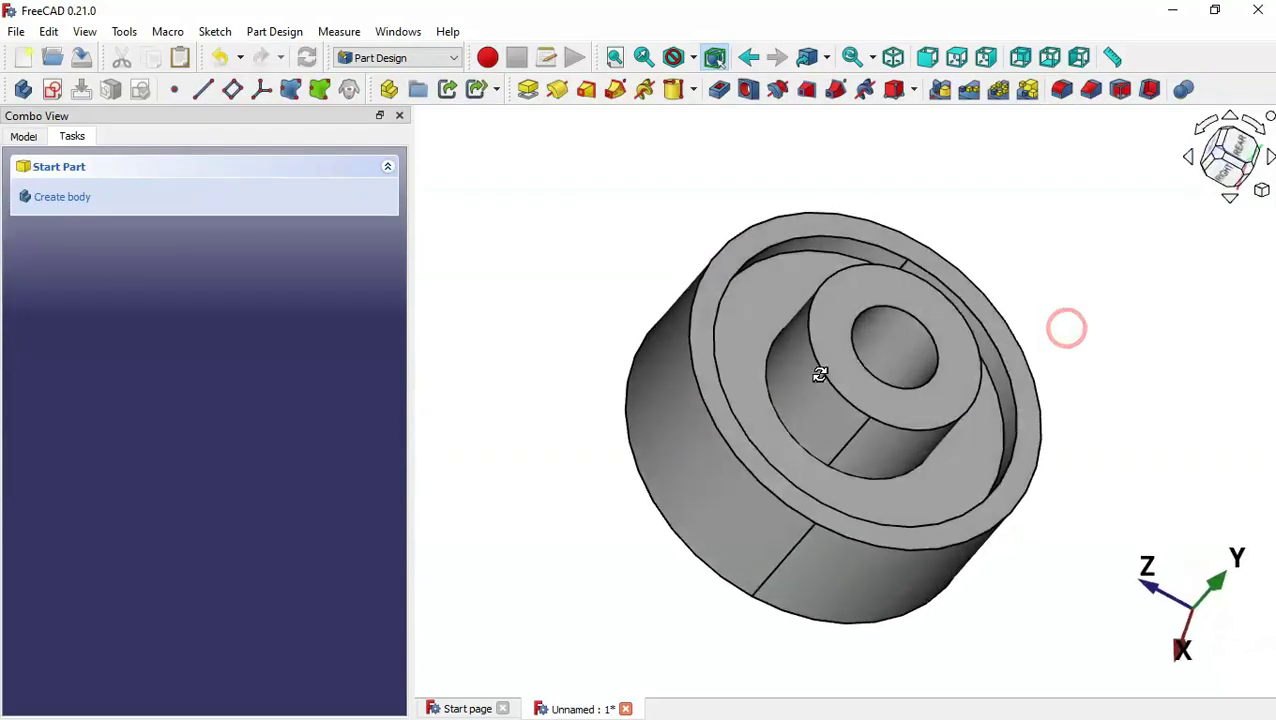
key("alt+Tab")
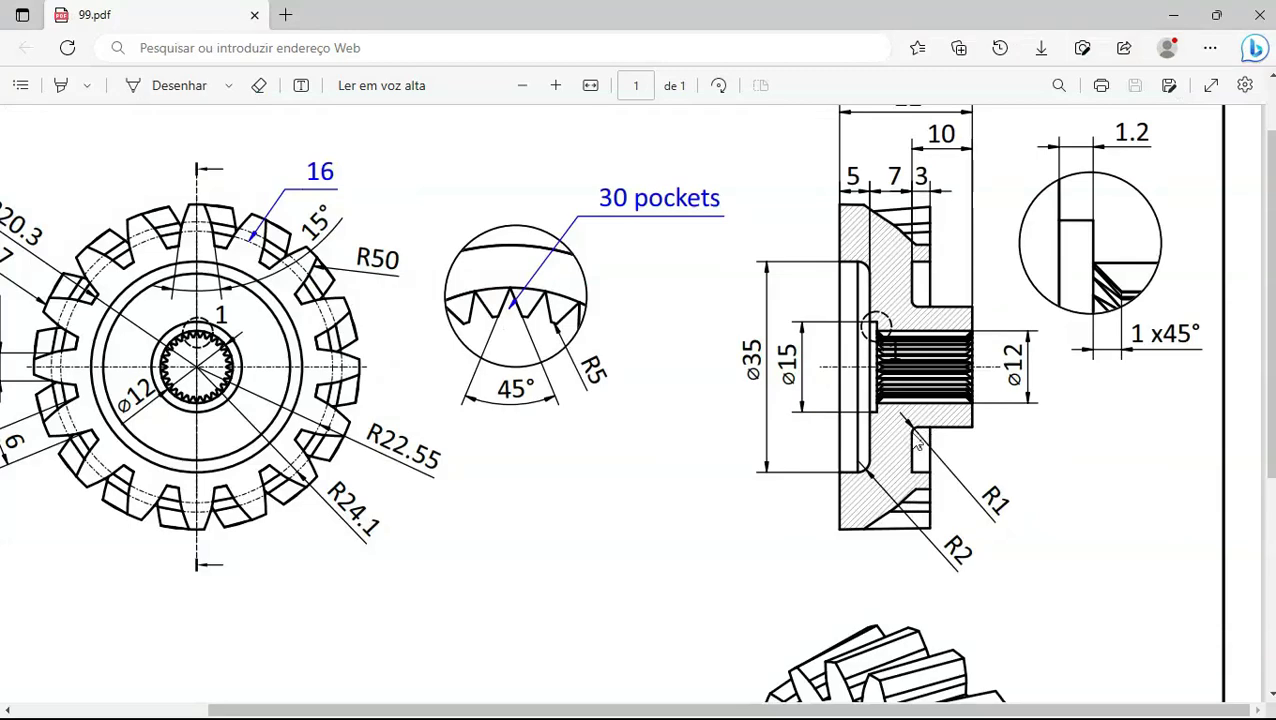
key("alt+Tab")
middle_click_drag(1025, 490, 882, 487)
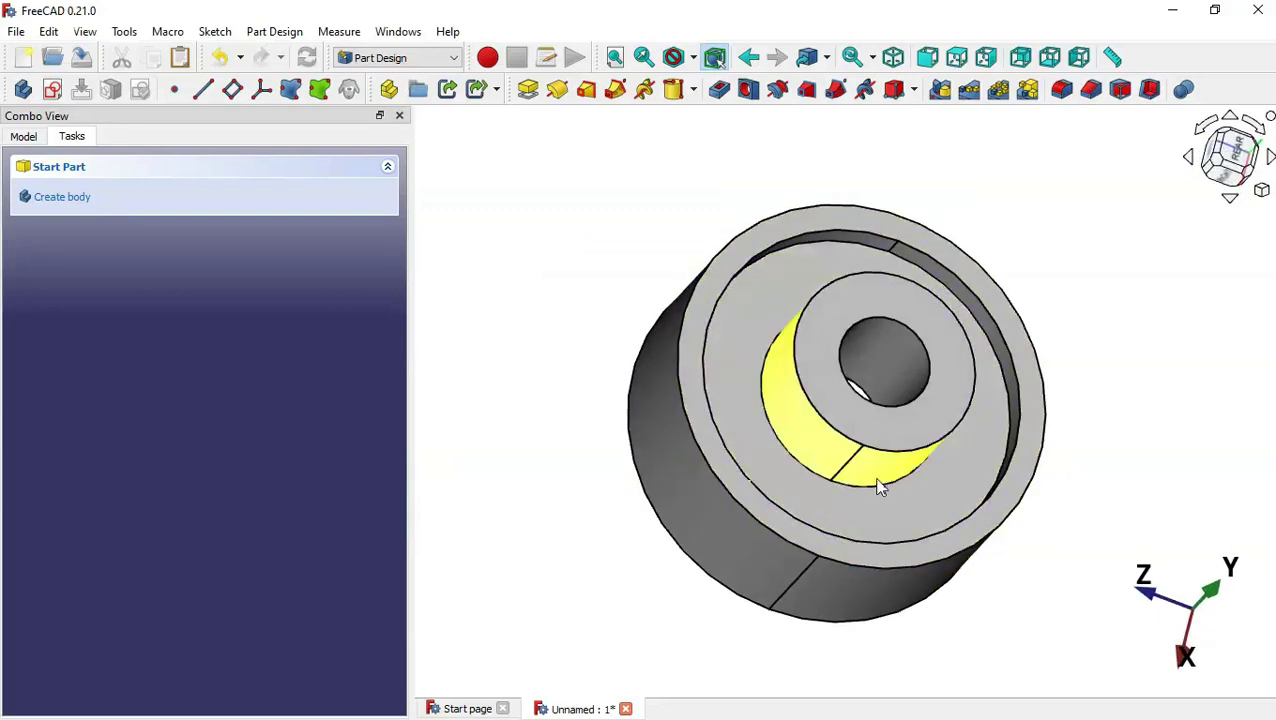
left_click(870, 484)
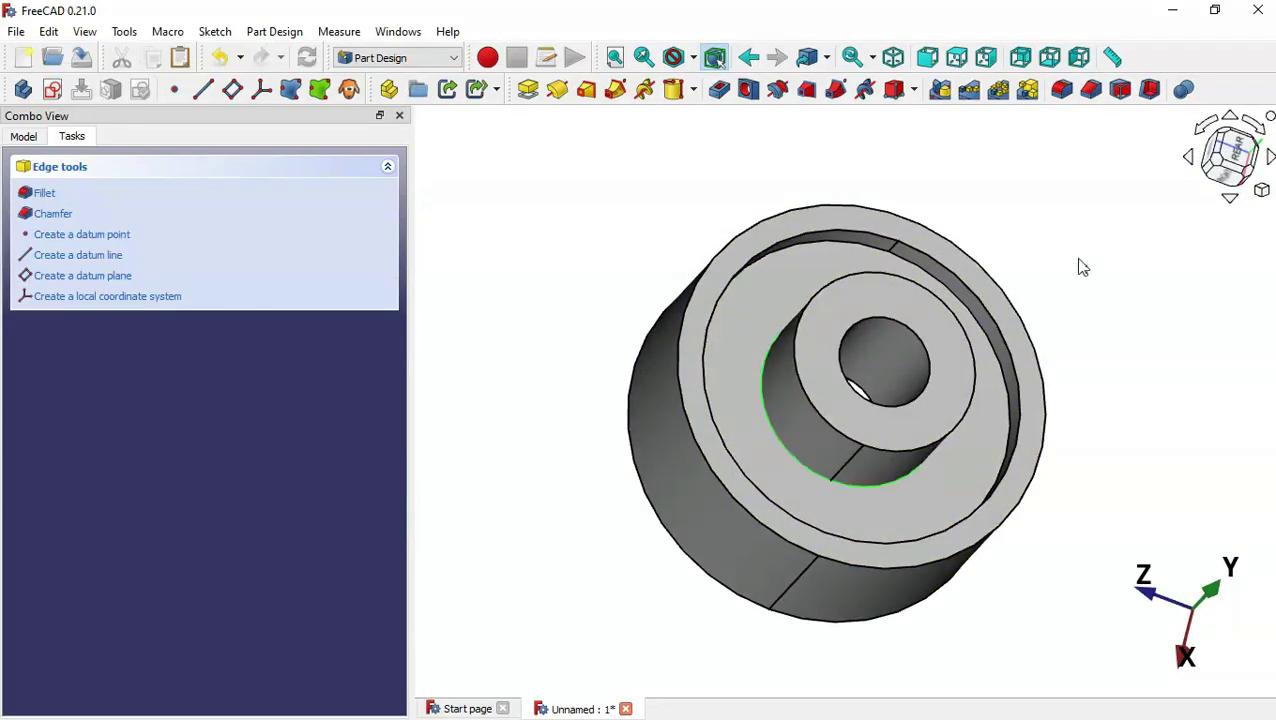
left_click(1061, 89)
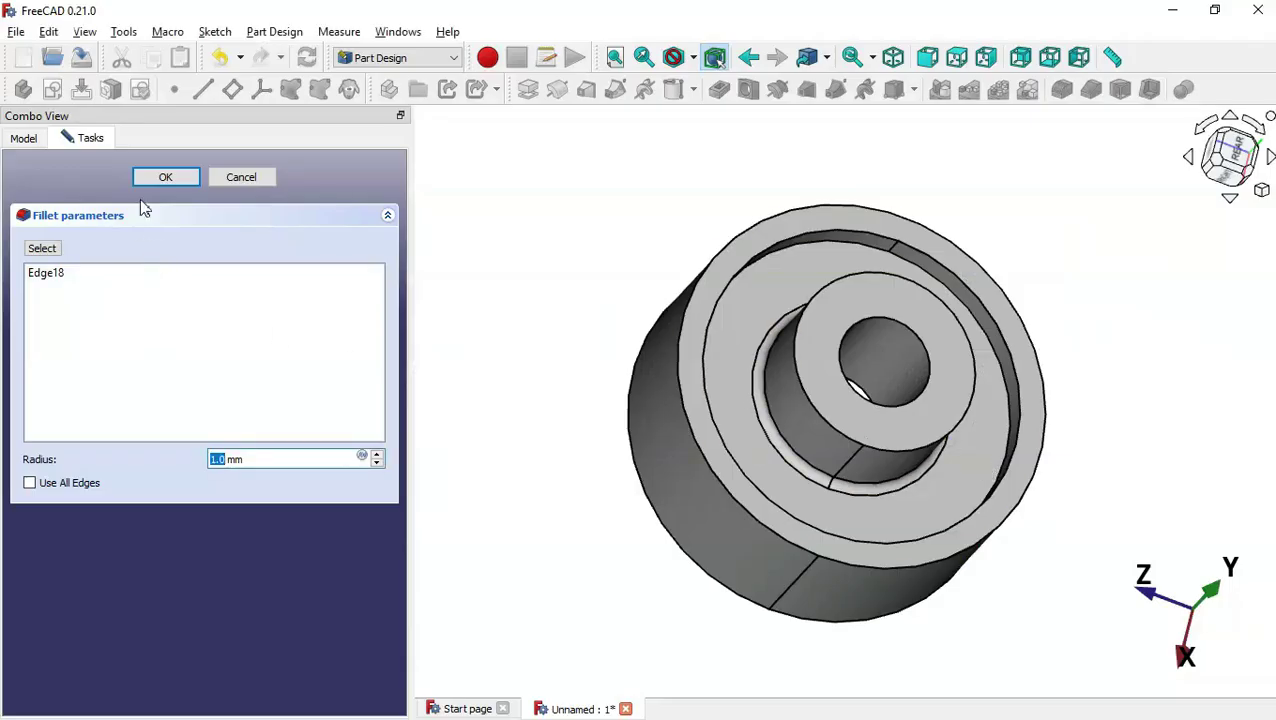
left_click(168, 177)
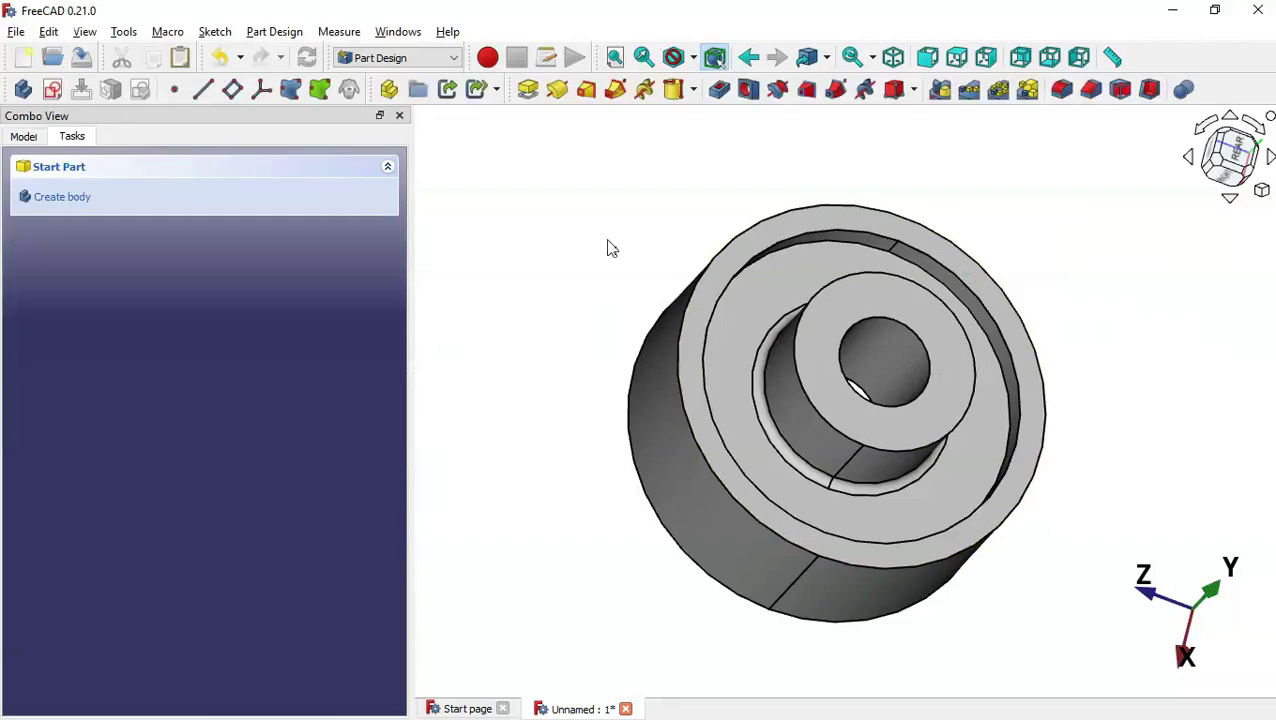
Chamfer the circular edges at both ends of the bore with an equal distance of 1 mm.
left_click_drag(612, 248, 607, 236)
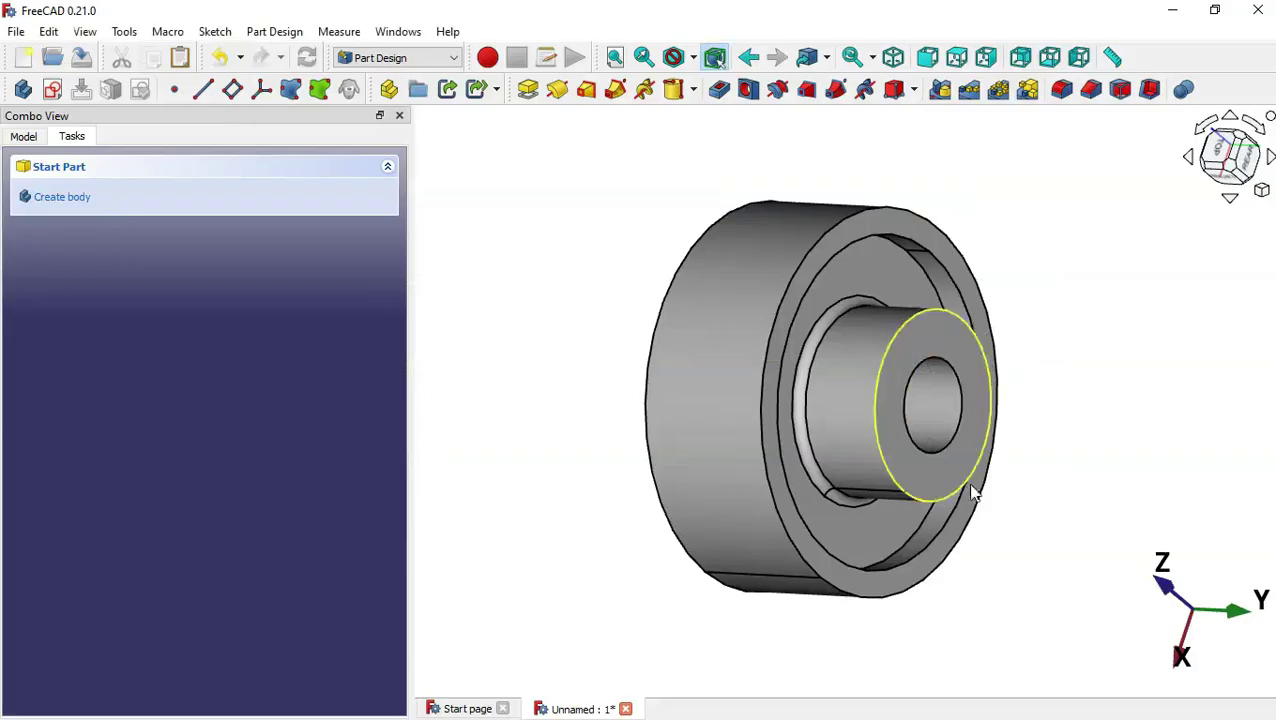
left_click(958, 386)
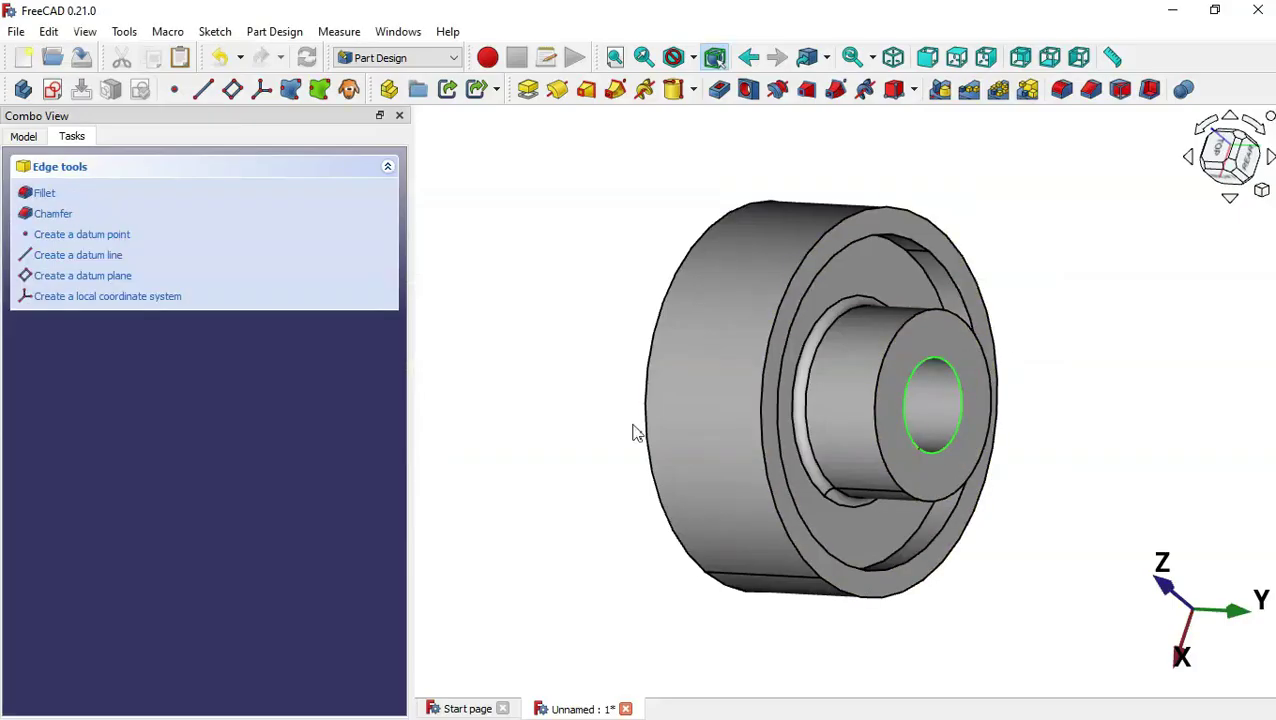
middle_click_drag(570, 430, 840, 378)
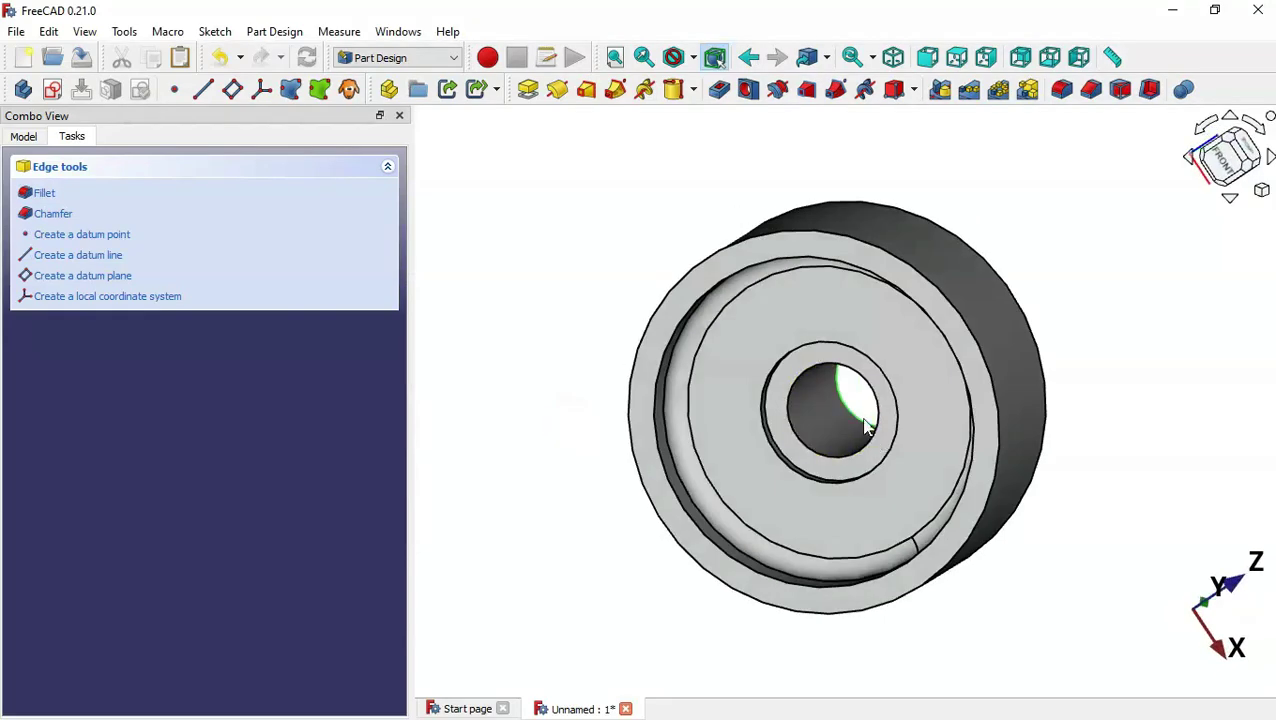
left_click(838, 374)
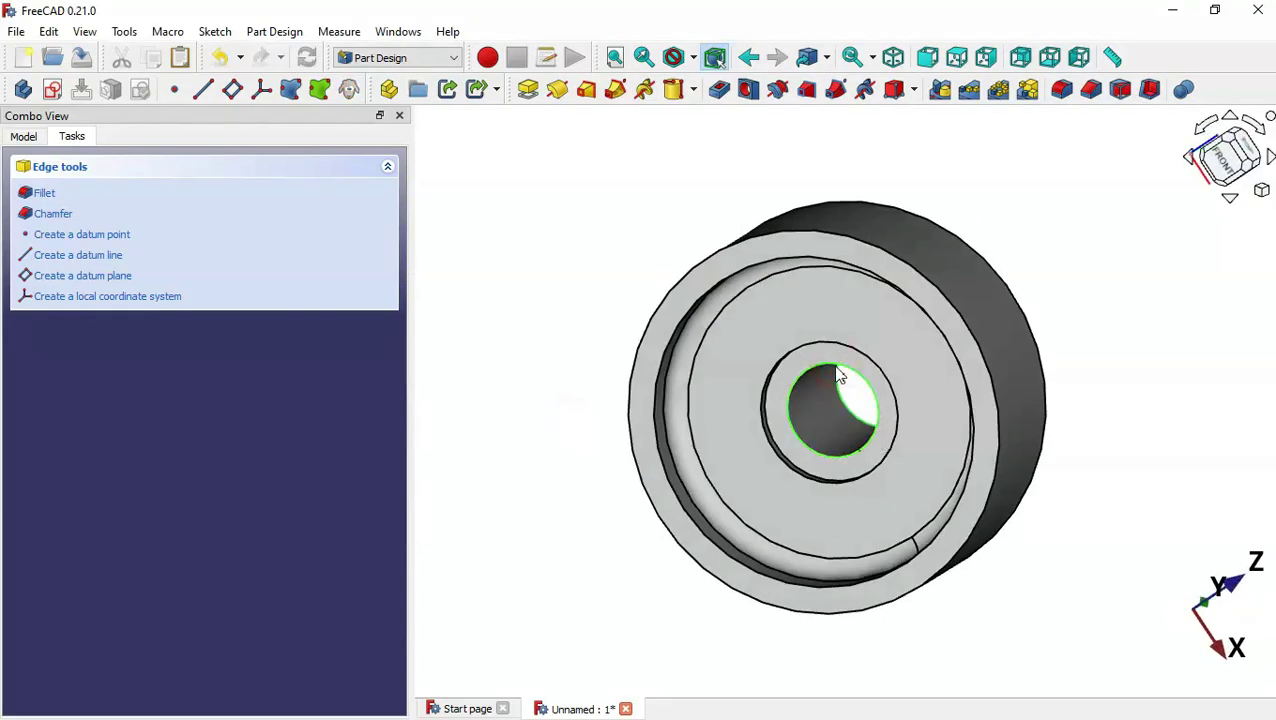
left_click(1093, 91)
middle_click_drag(1137, 308, 1020, 322)
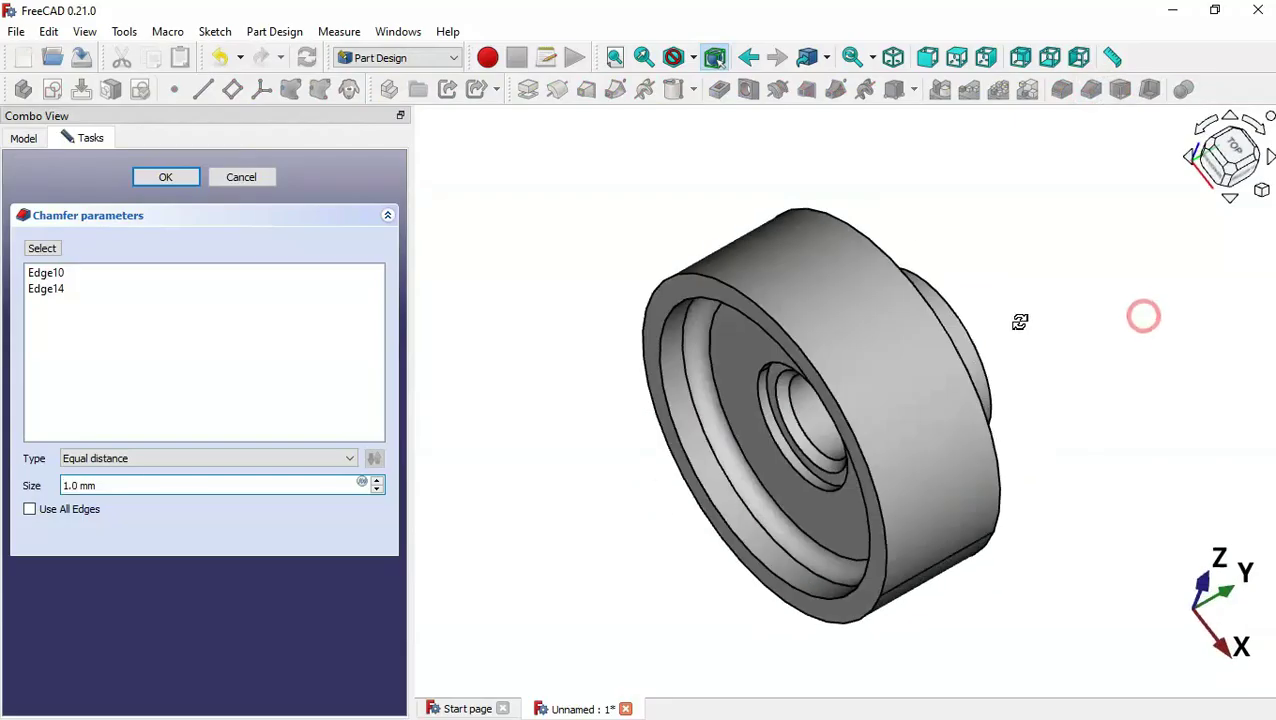
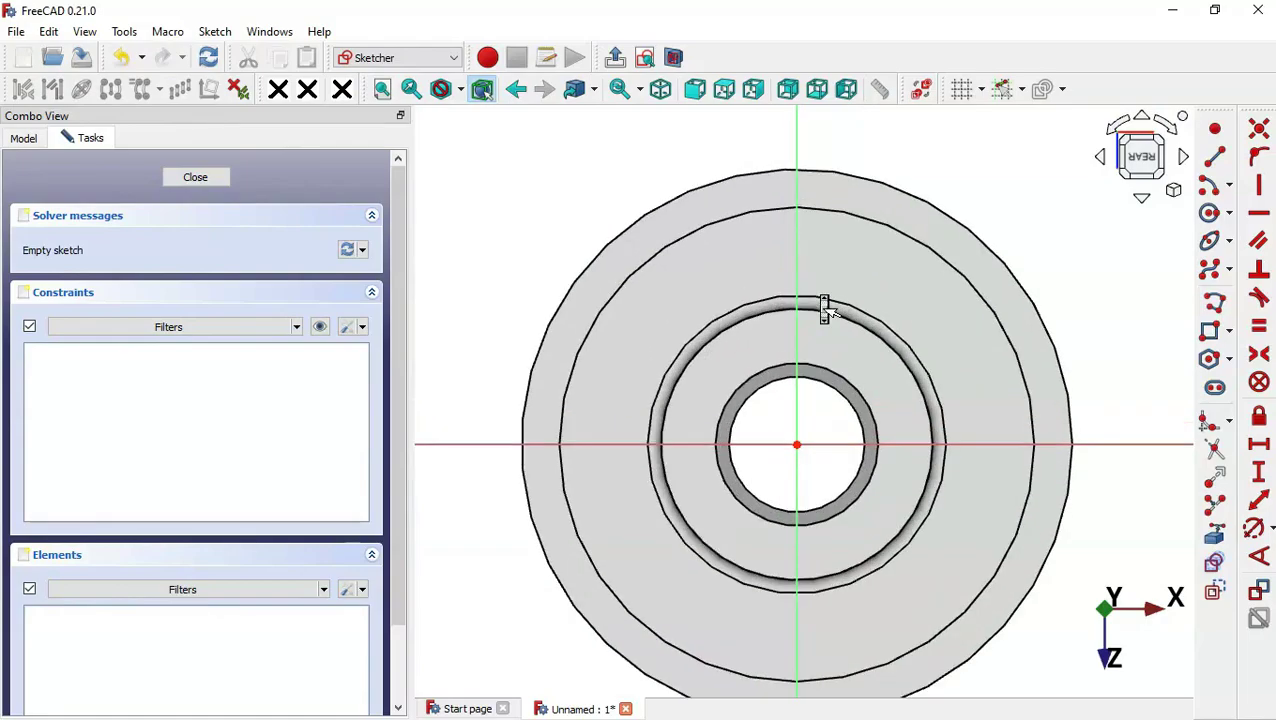
Check the pocket detail in the PDF drawing and sketch a closed triangle about 6.1 mm wide across the bore's edge, apex on the vertical axis.
key("alt+Tab")
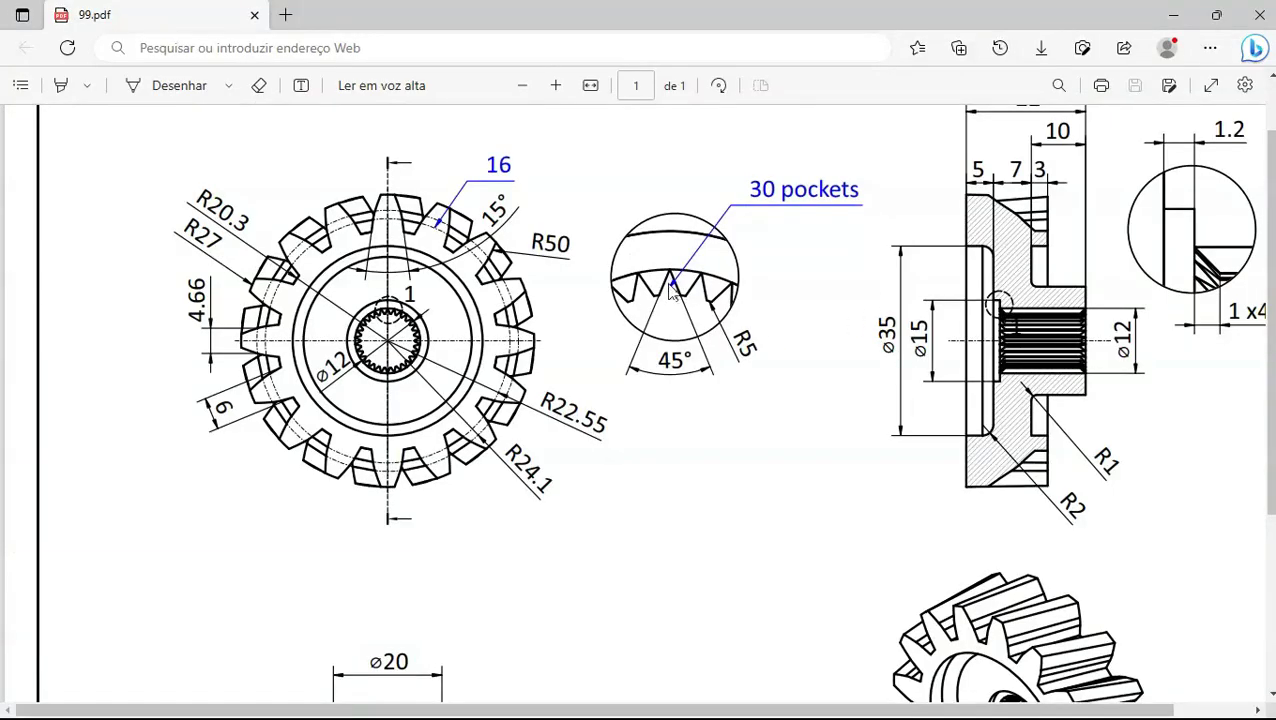
key("alt+Tab")
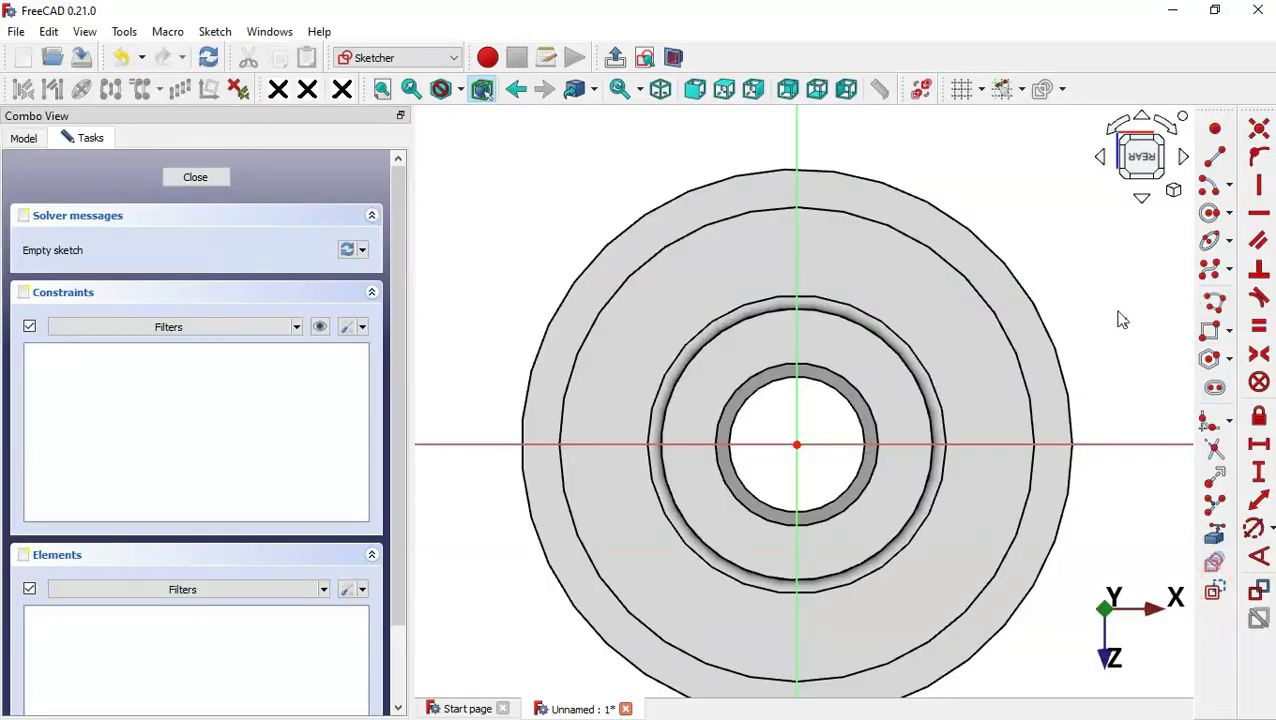
left_click(1214, 302)
scroll(990, 290, "up", 1)
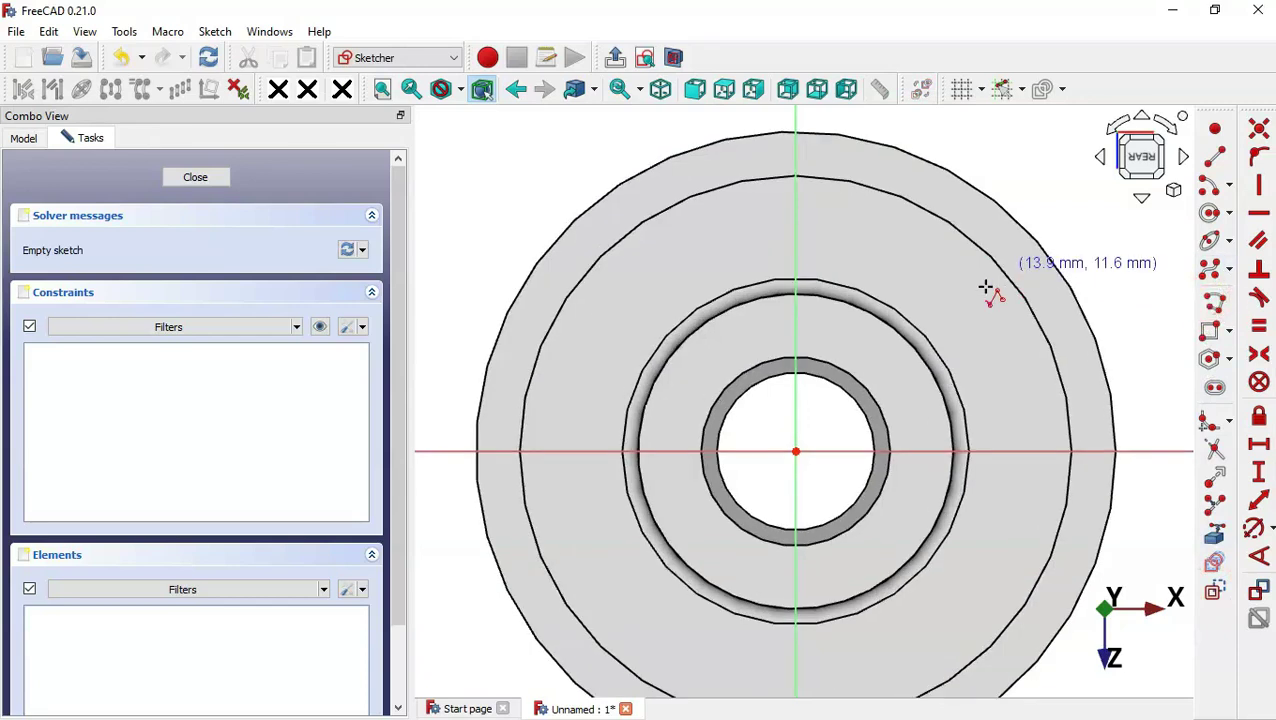
left_click(796, 331)
left_click(842, 398)
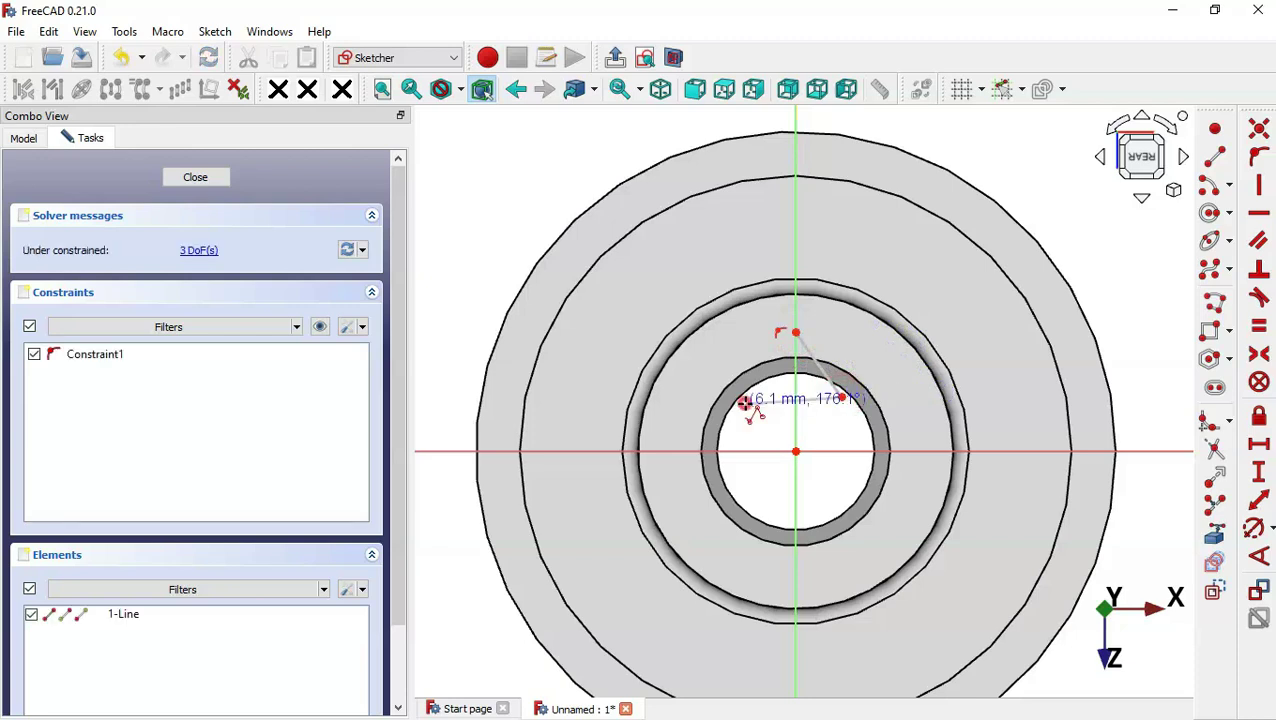
left_click(745, 403)
left_click(797, 331)
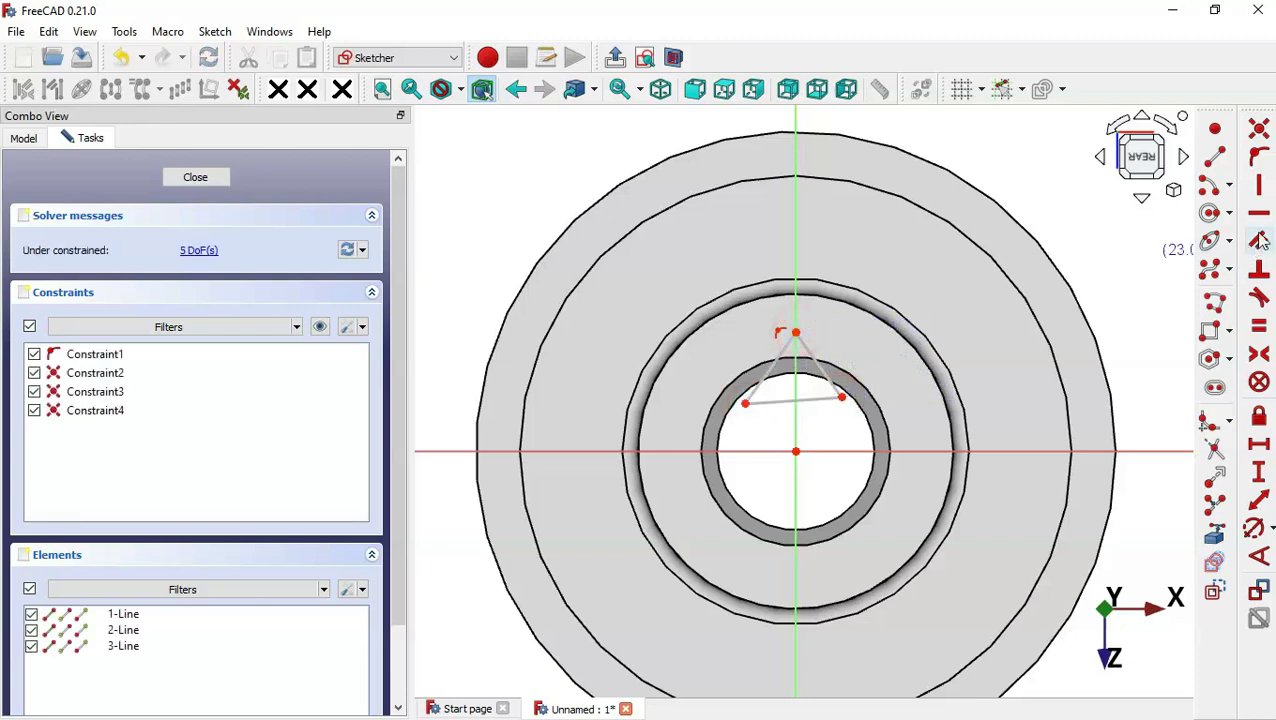
Constrain the triangle's base line horizontal and make its two slanted sides equal in length.
left_click(1260, 218)
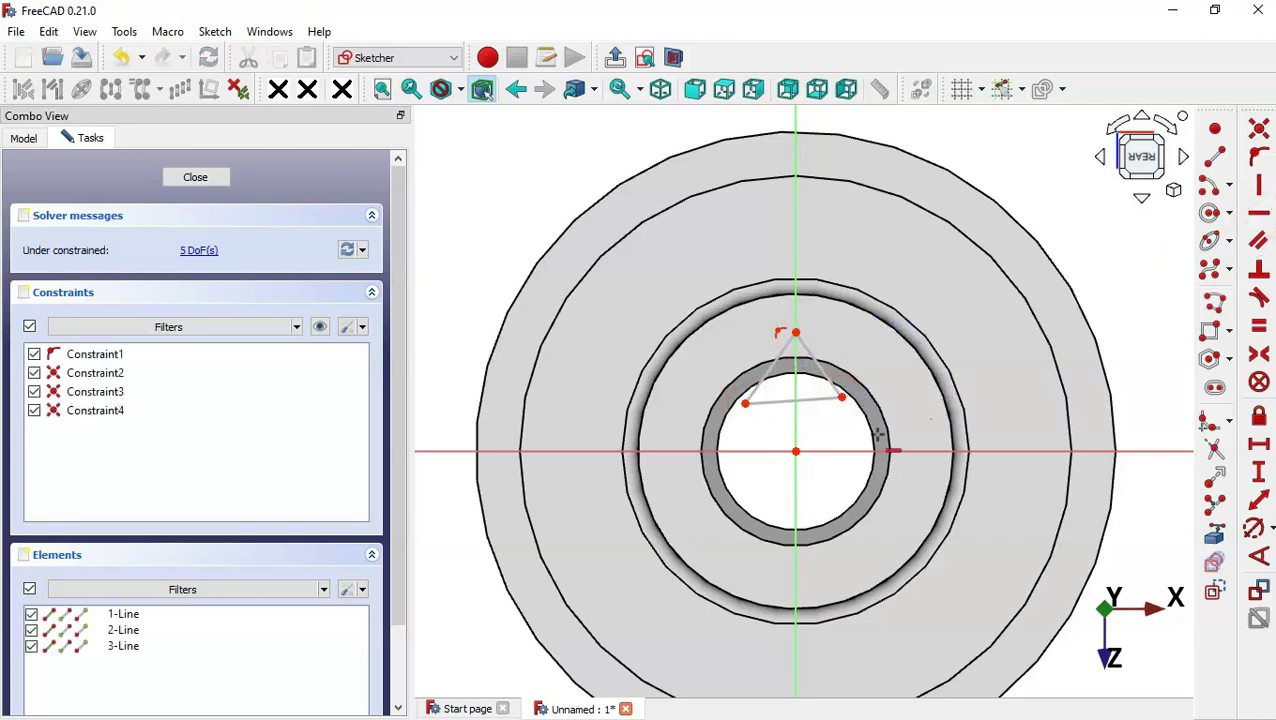
left_click(821, 399)
scroll(831, 337, "up", 2)
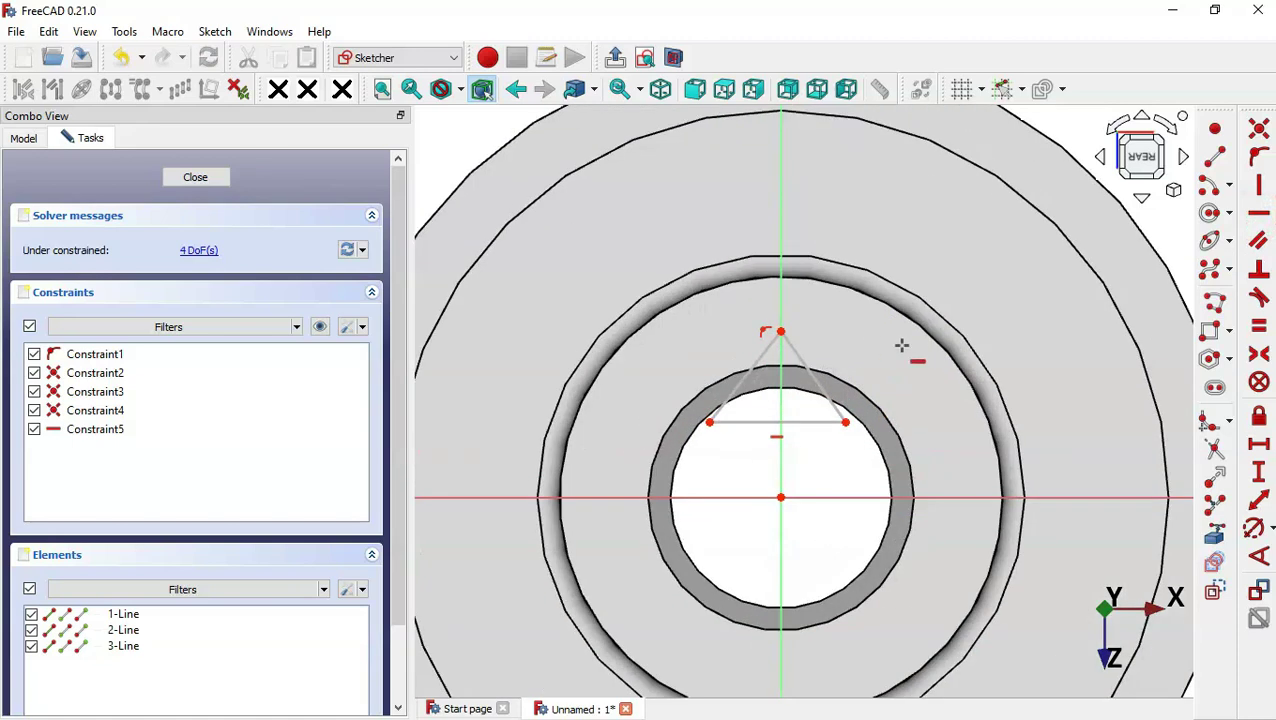
left_click_drag(868, 395, 694, 361)
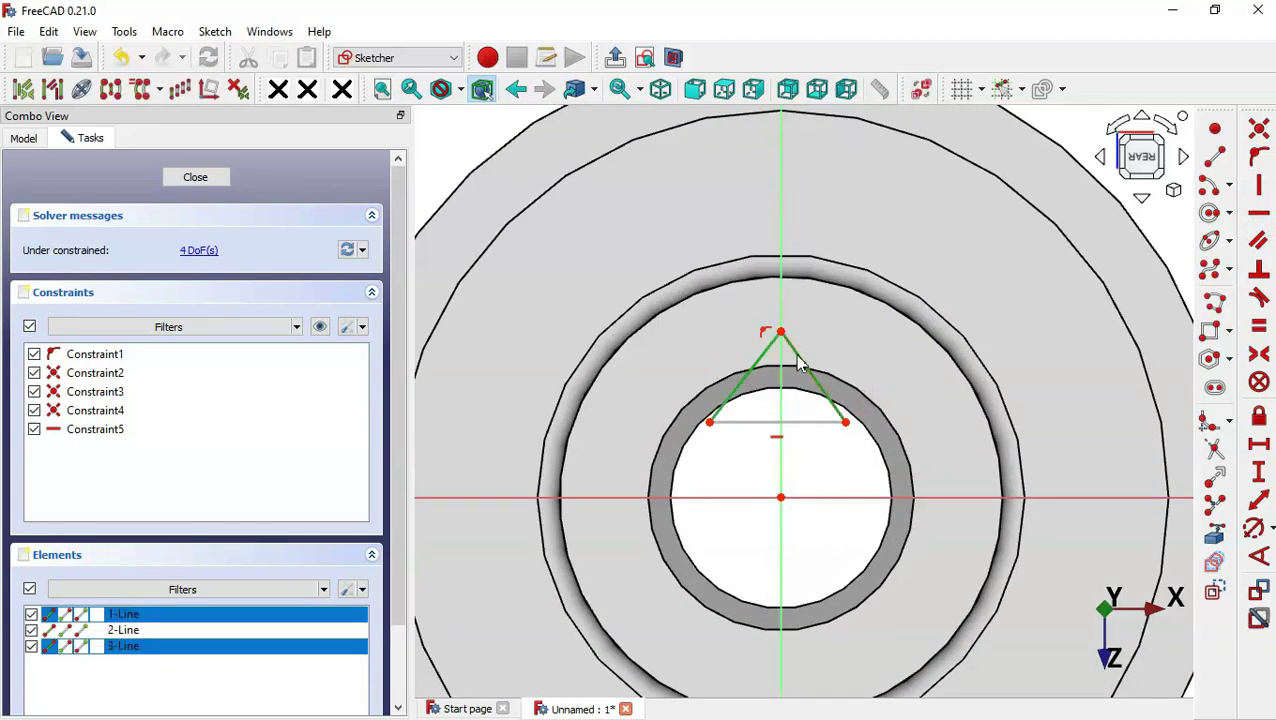
left_click(1257, 330)
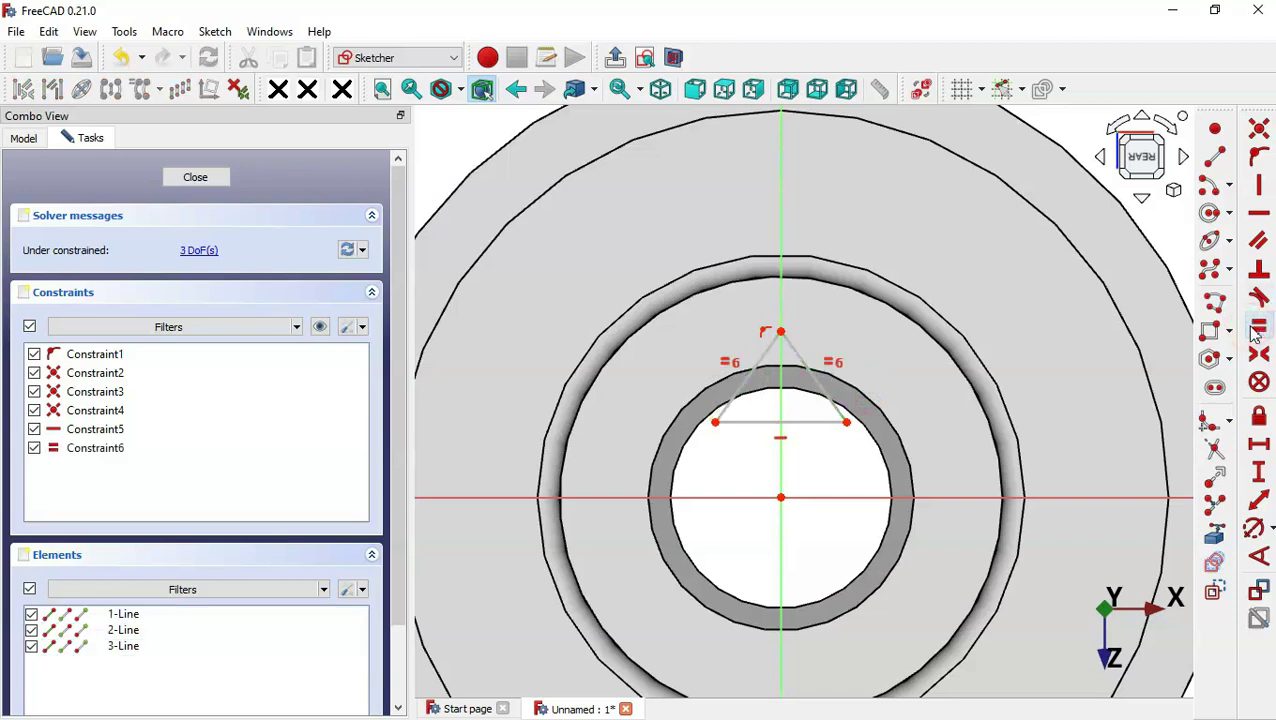
Check the pocket angle in the PDF drawing and set the angle between the triangle's slanted sides to 45° in FreeCAD.
left_click(1258, 559)
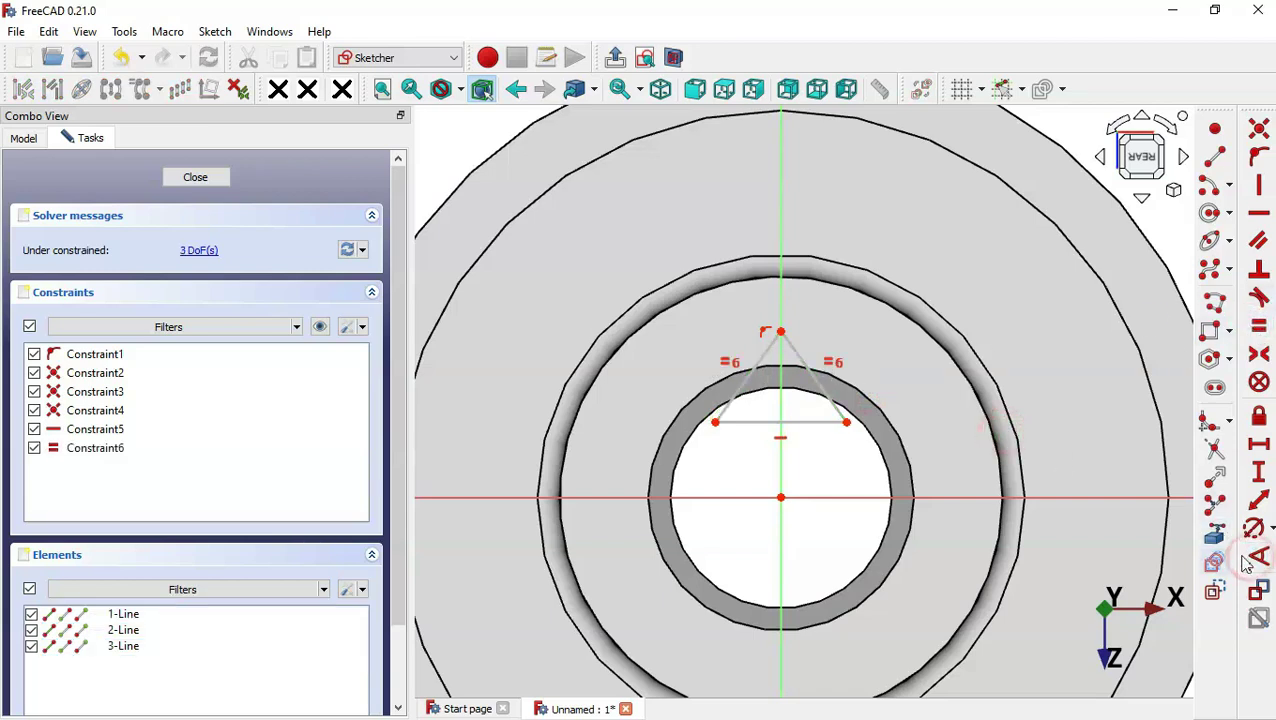
left_click(739, 389)
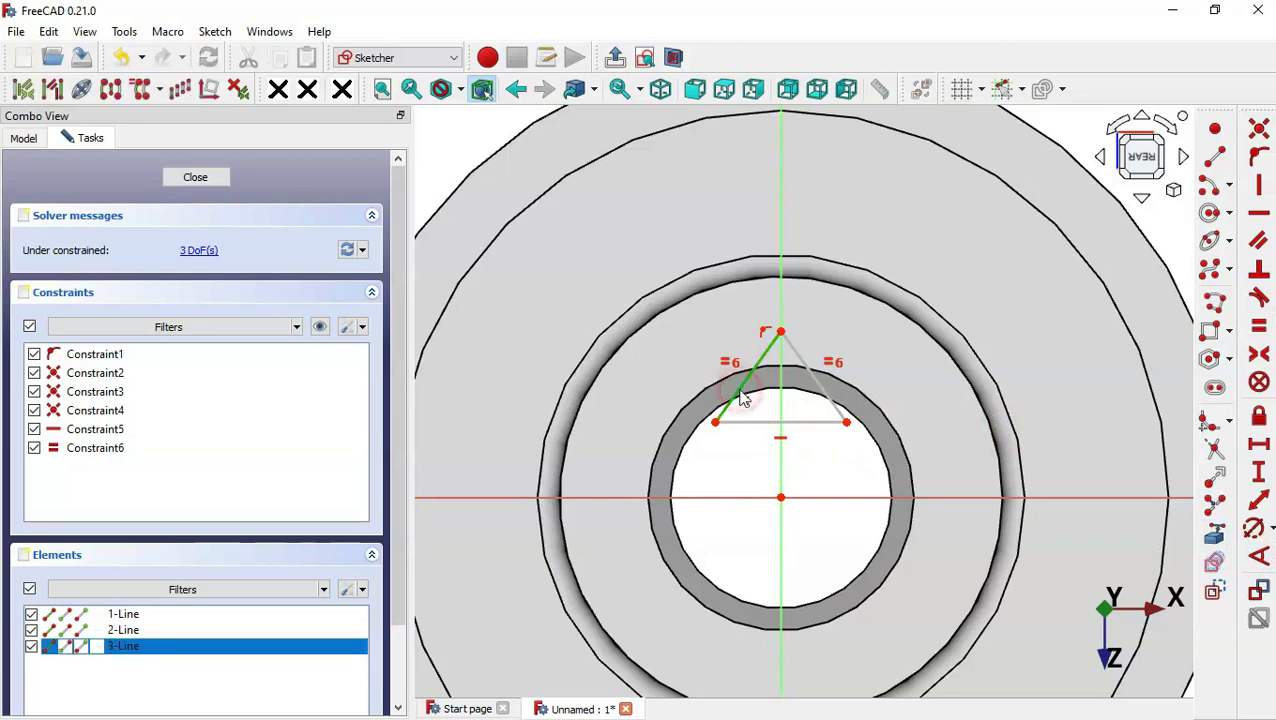
left_click(826, 390)
key("alt+Tab")
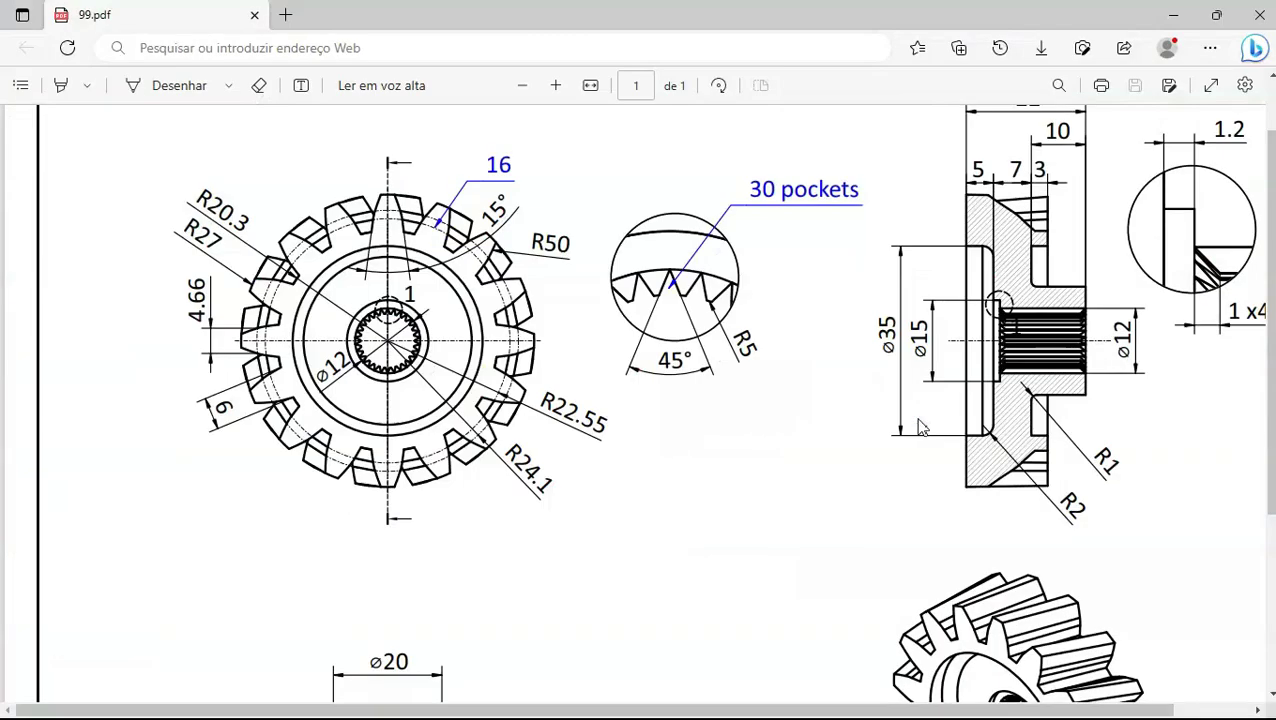
key("alt+Tab")
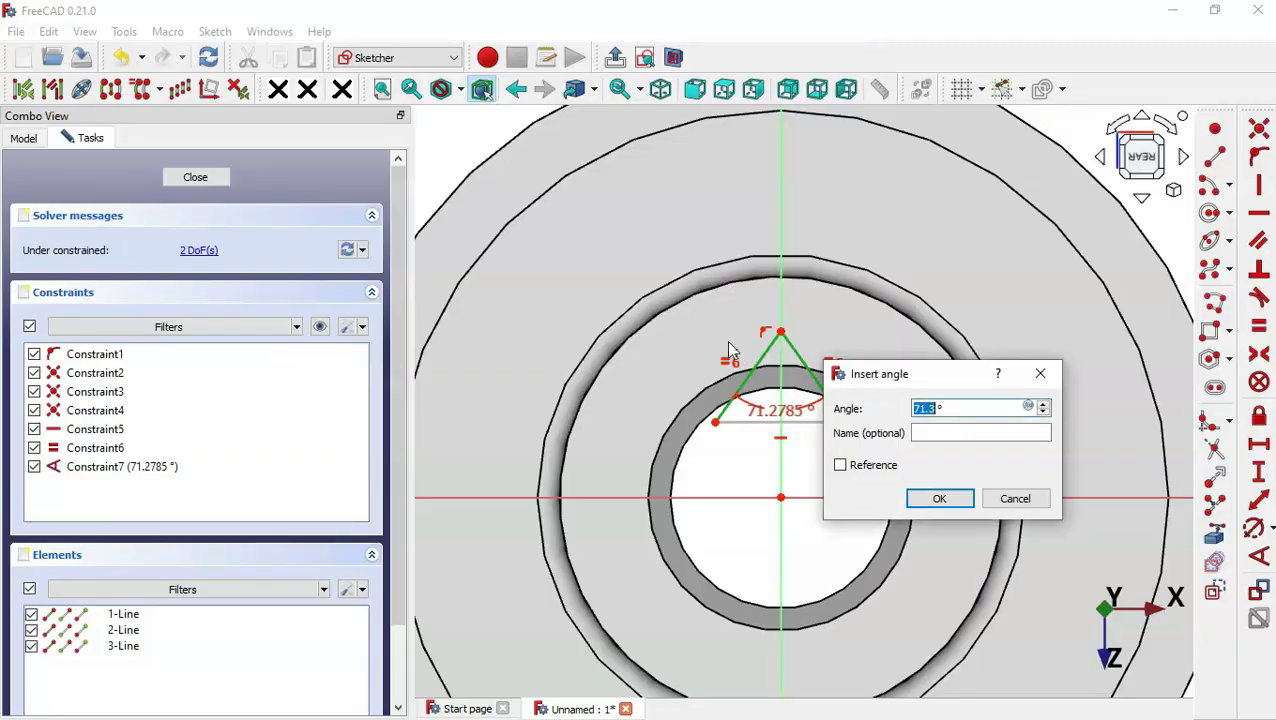
type("45")
key("Return")
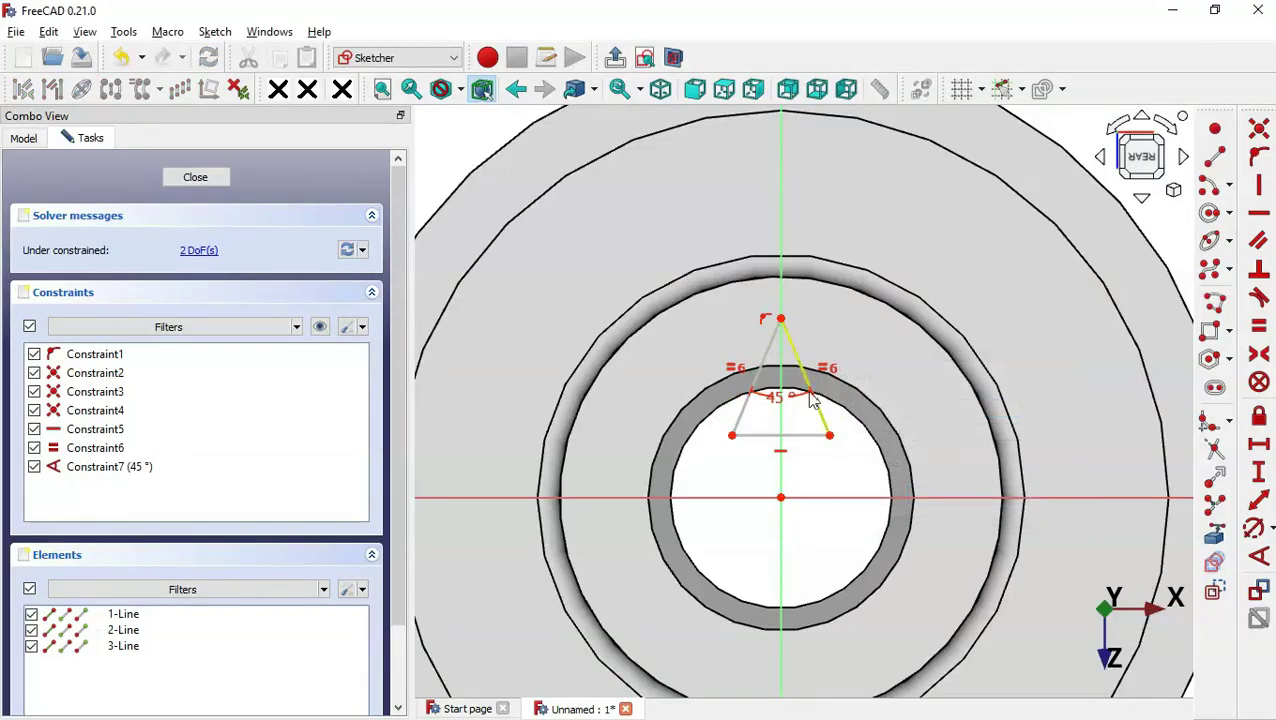
Check the pocket detail in the PDF drawing and set the vertical distance from the sketch origin to the triangle's apex to 6 mm.
key("alt+Tab")
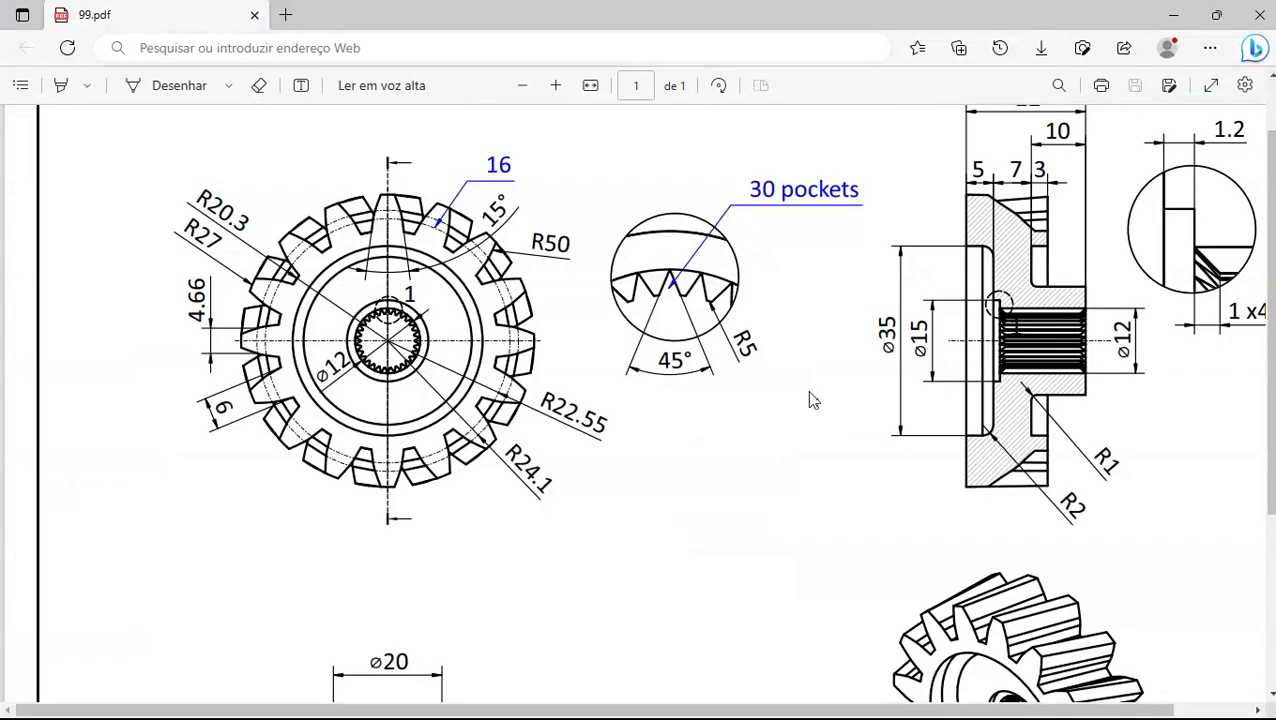
key("alt+Tab")
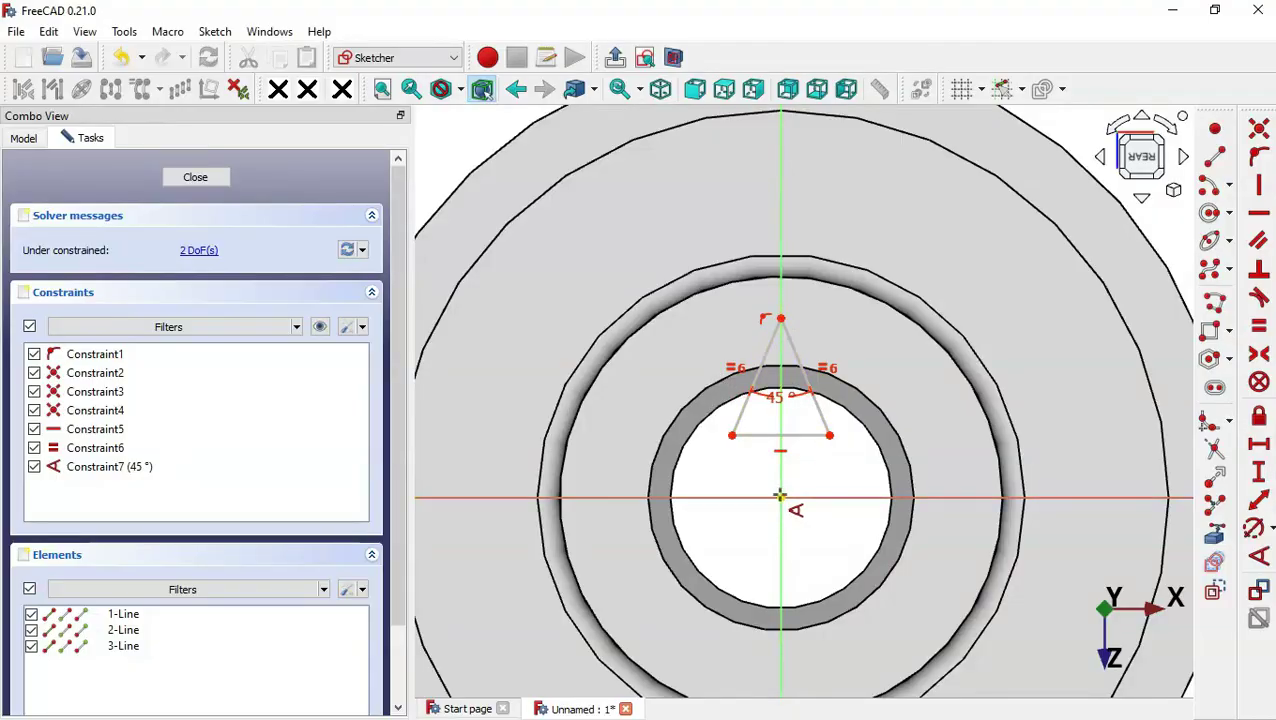
left_click(1259, 474)
left_click(781, 497)
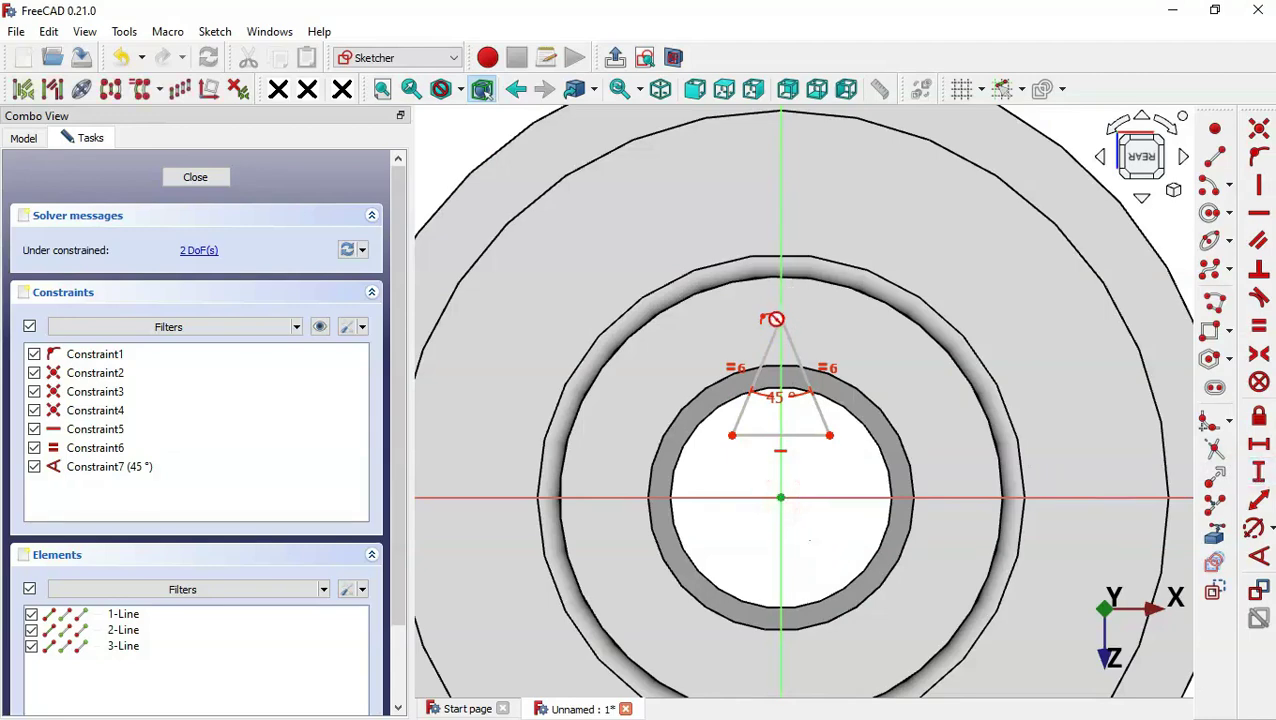
left_click(782, 319)
key("alt+Tab")
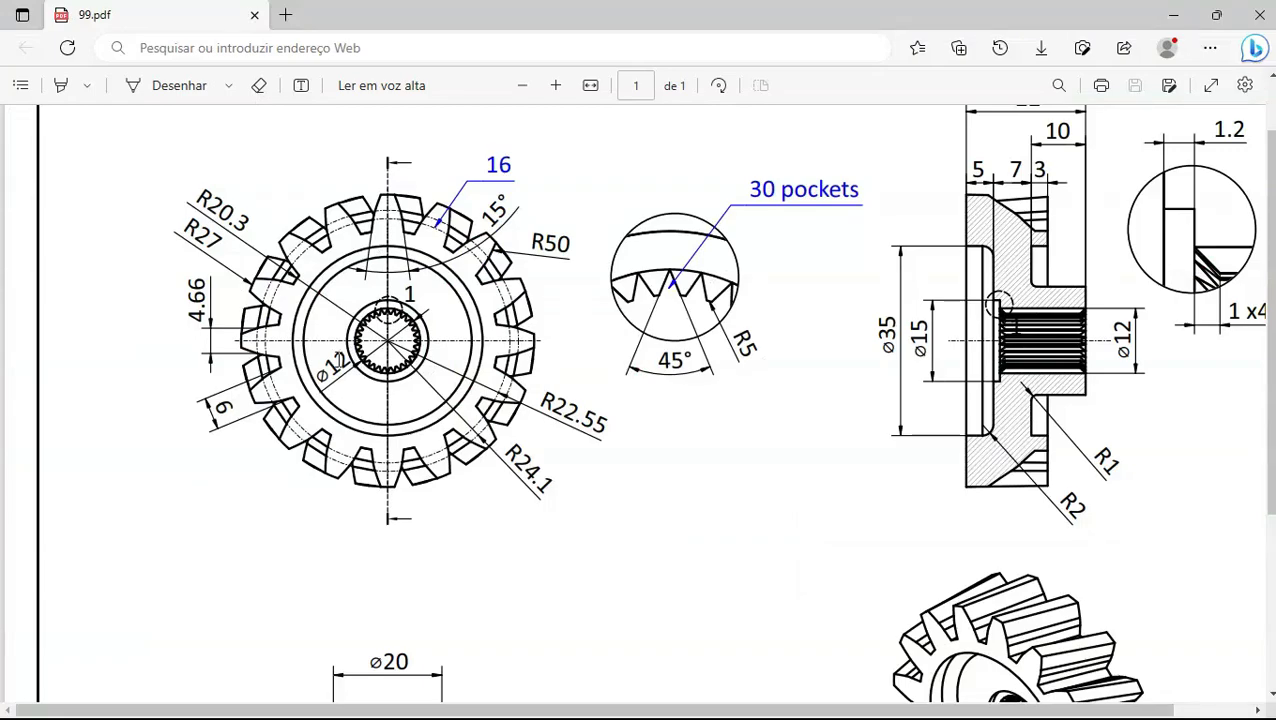
key("alt+Tab")
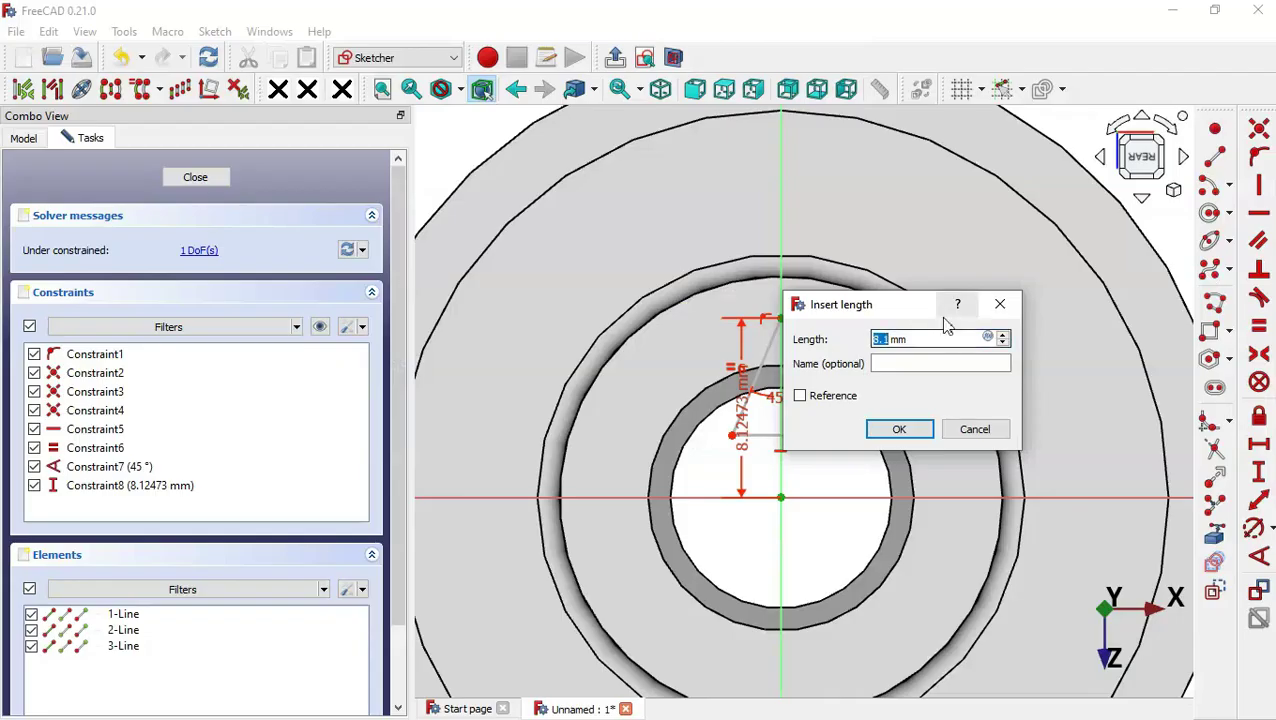
type("6")
key("Return")
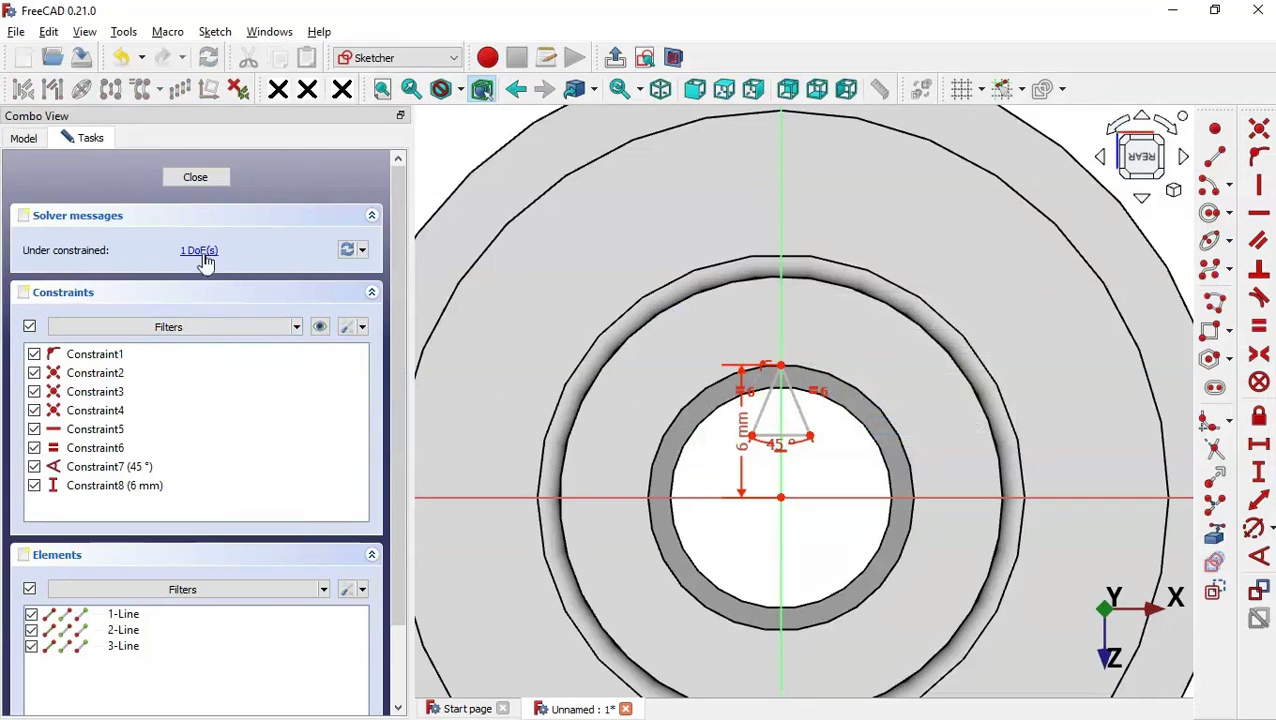
Set the vertical distance between the triangle's apex and its base corner to 3 mm and finish the sketch.
left_click(812, 434)
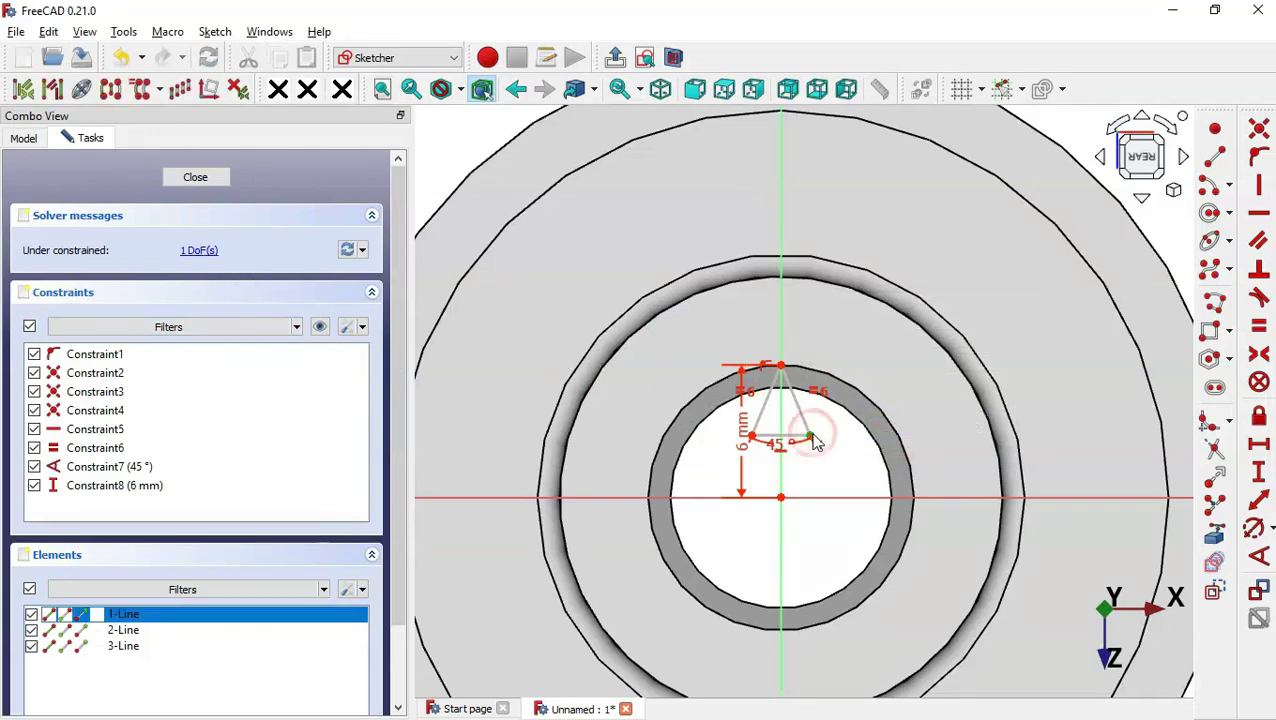
left_click(781, 366)
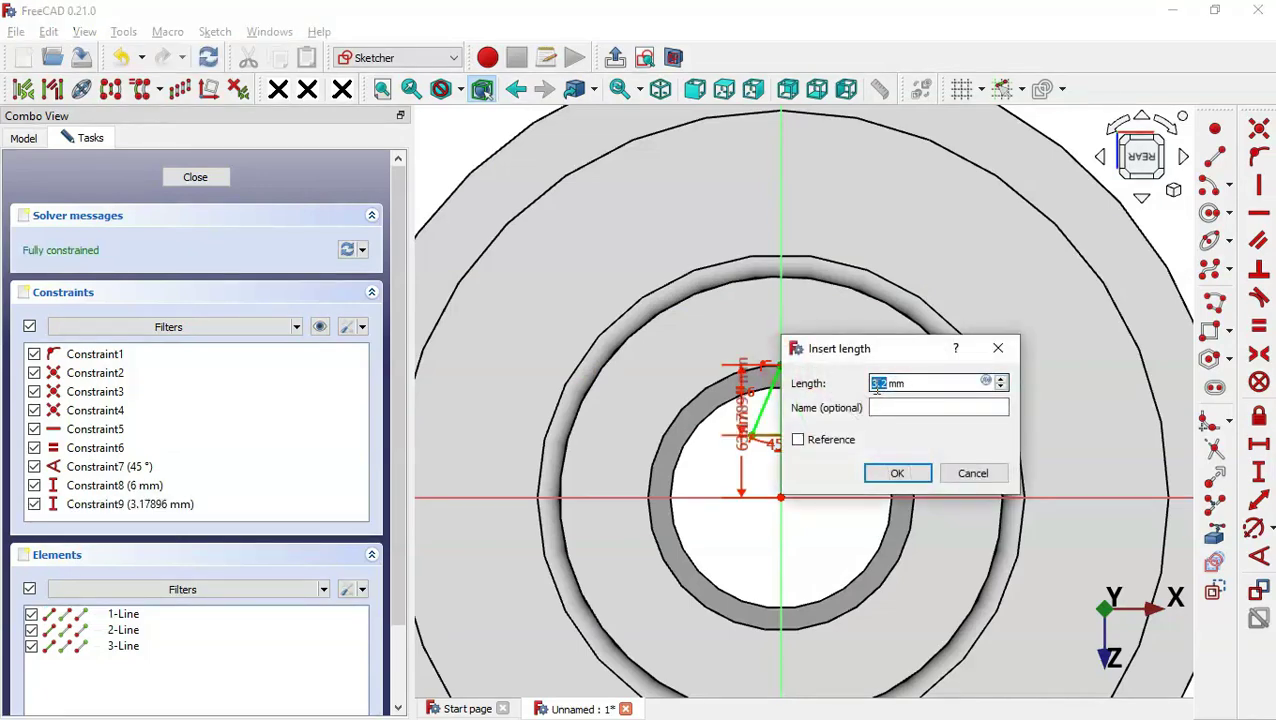
type("3")
key("Return")
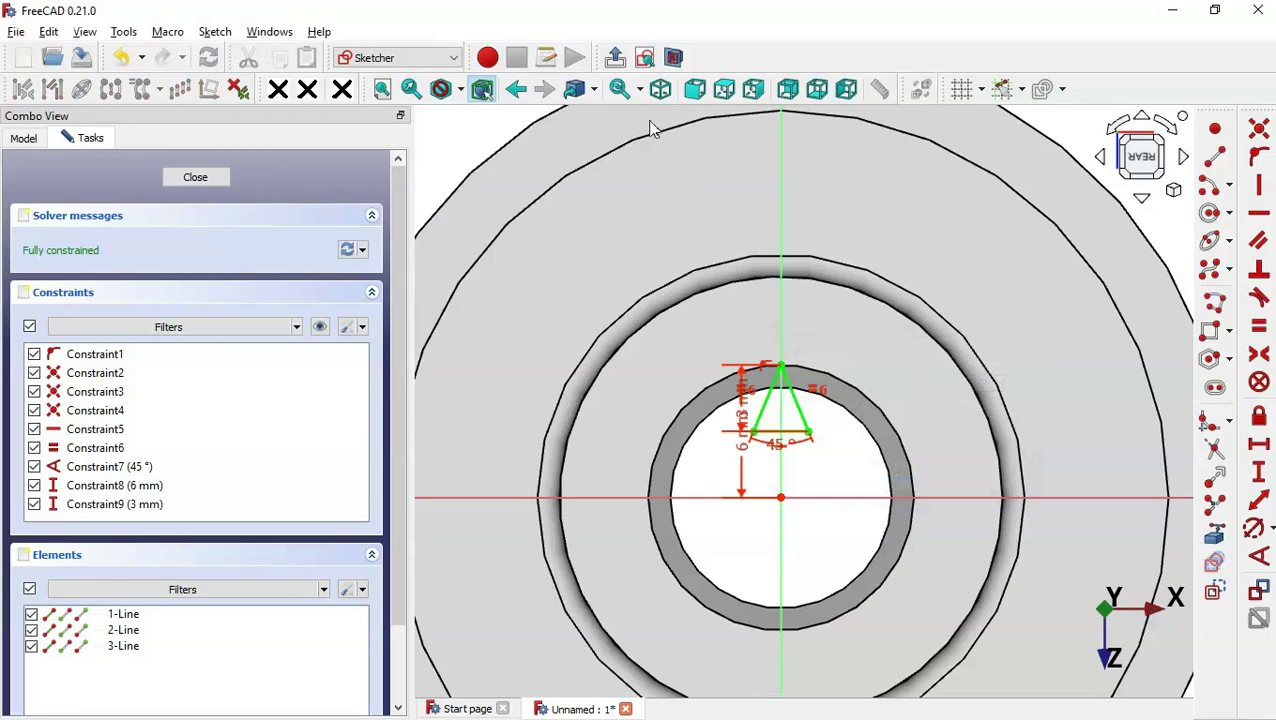
left_click(615, 57)
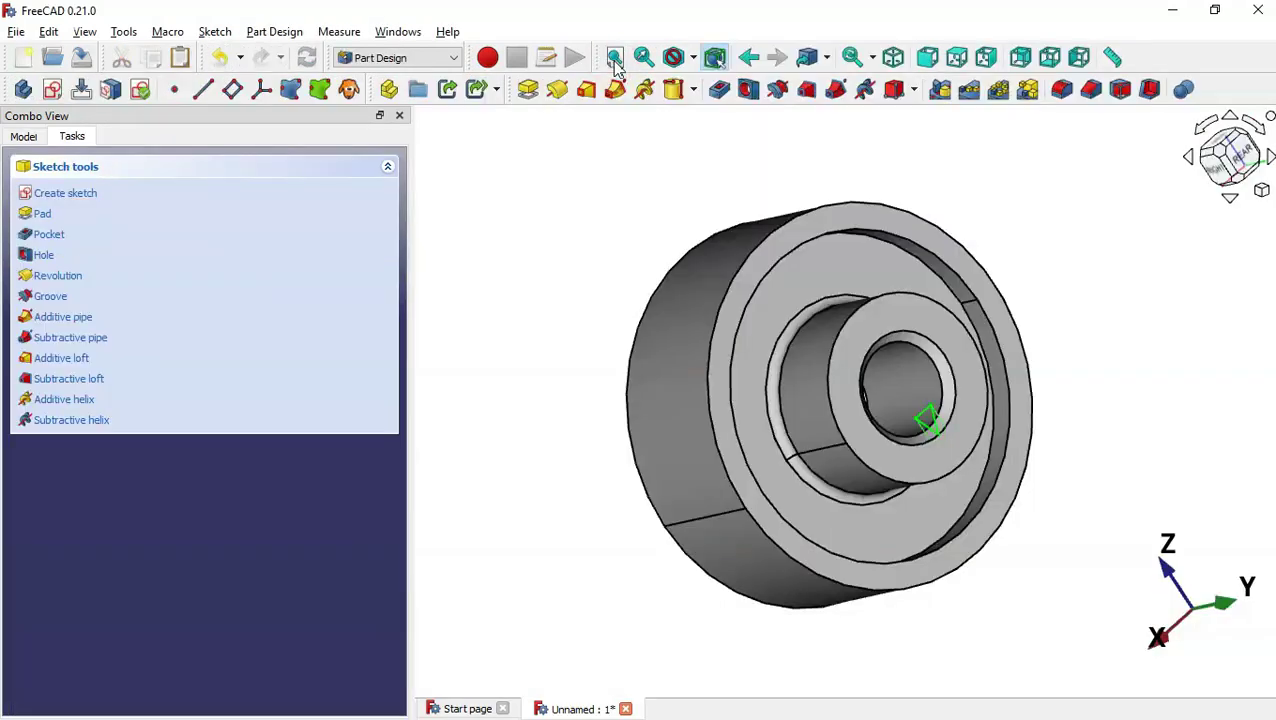
Cut the triangular sketch through the whole bore as a pocket of type Through all.
left_click(727, 99)
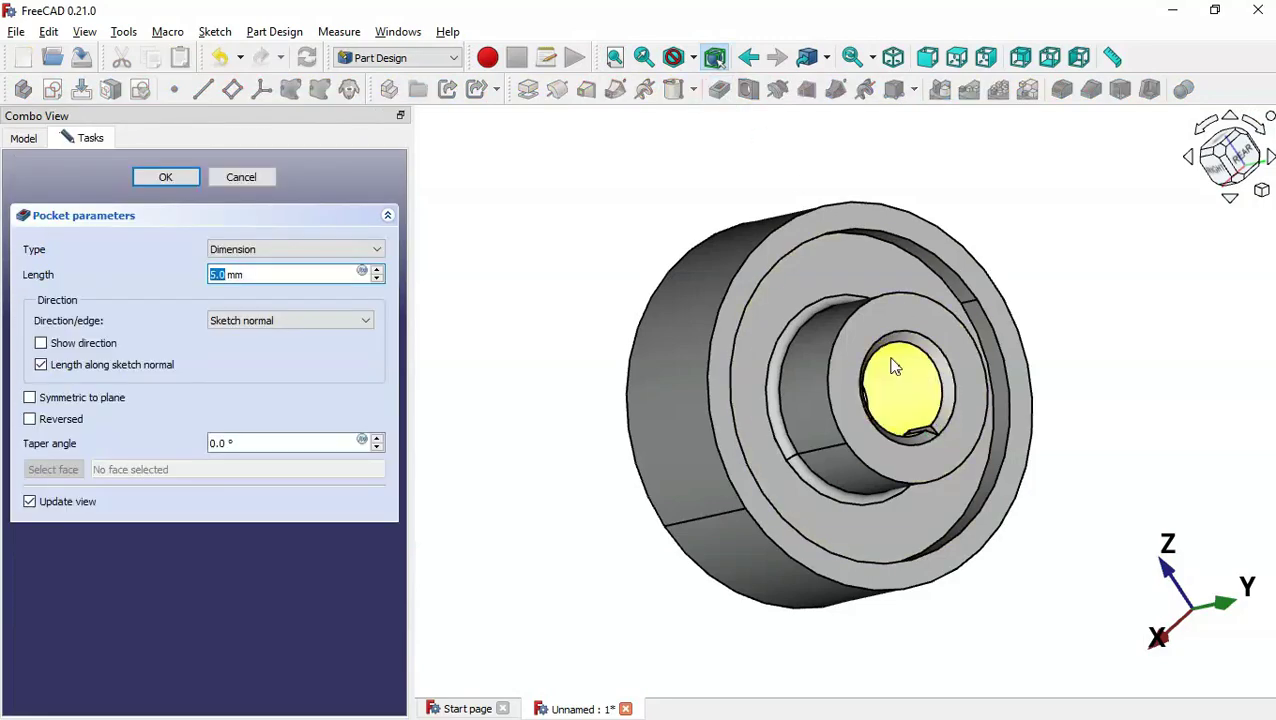
mouse_move(1136, 459)
middle_mouse_down()
mouse_move(1020, 541)
mouse_move(1048, 549)
mouse_move(1096, 527)
mouse_move(994, 524)
mouse_move(1062, 522)
middle_mouse_up()
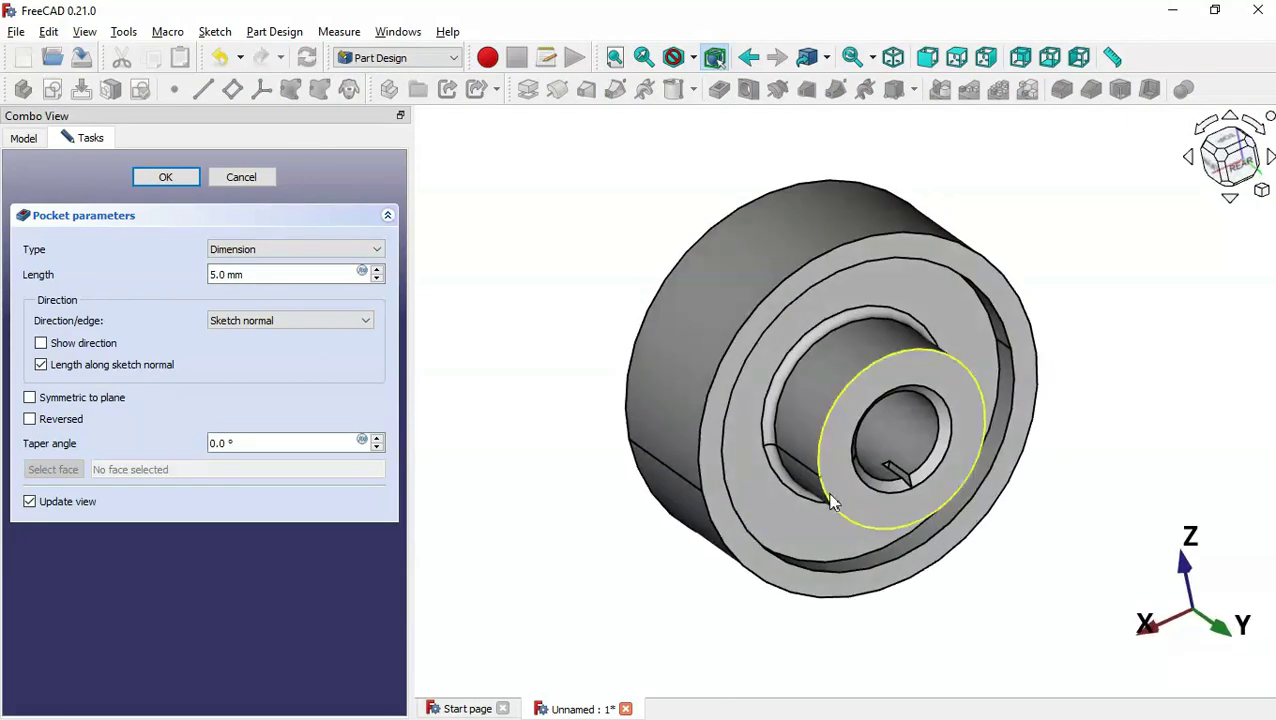
middle_click_drag(1165, 476, 1139, 468)
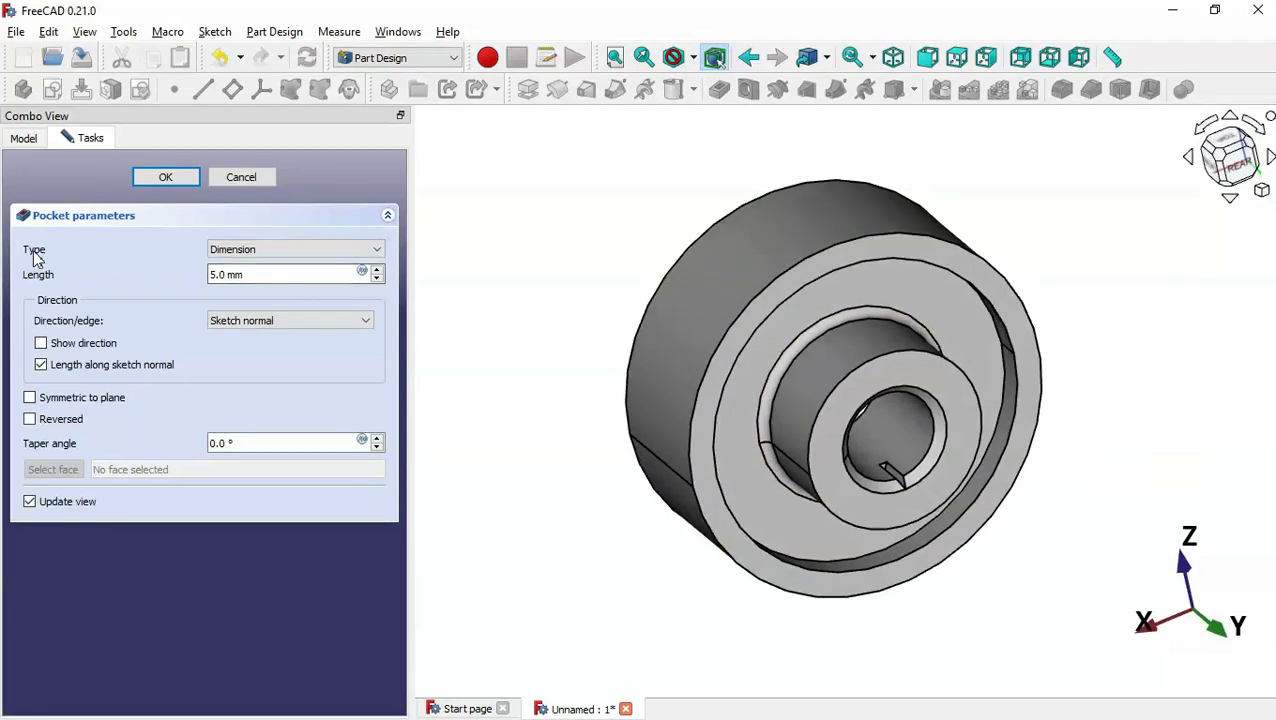
left_click(333, 253)
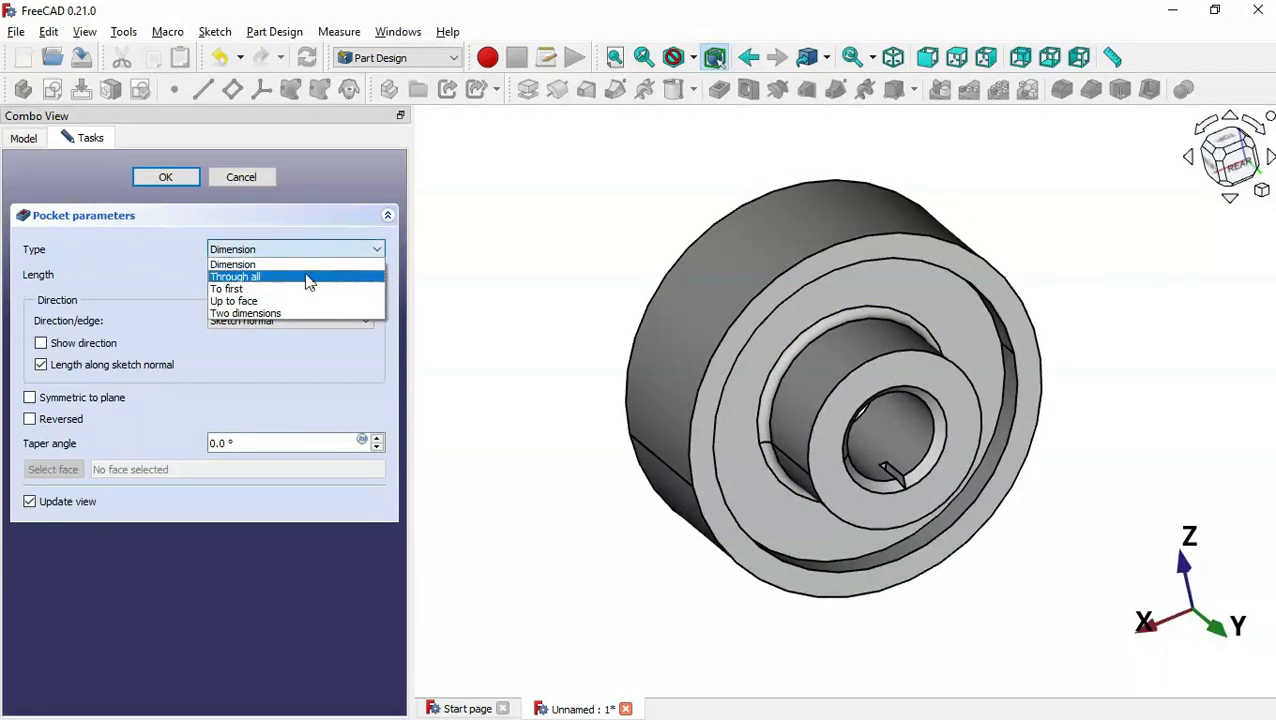
left_click(307, 280)
middle_click_drag(1025, 436, 977, 447)
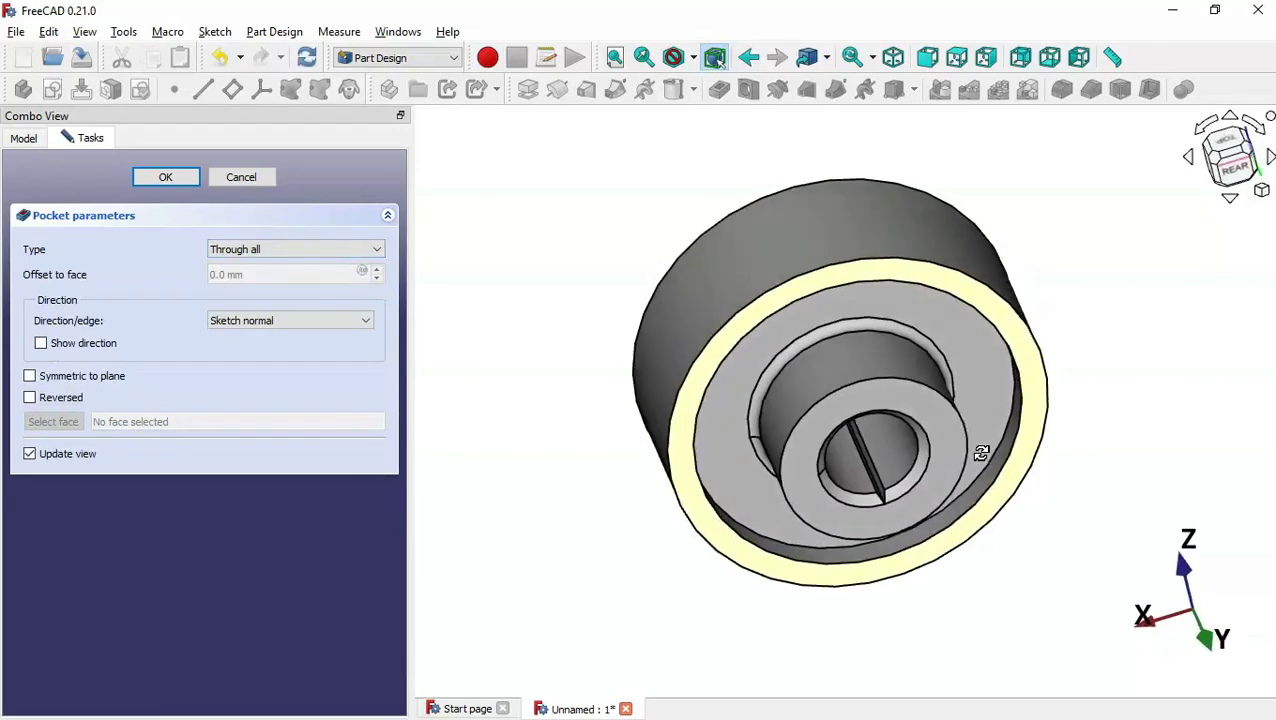
left_click(177, 183)
left_click(601, 265)
key("0")
Check the pocket layout in the PDF drawing and create a 360° polar pattern of the bore pocket about the normal sketch axis.
key("alt+Tab")
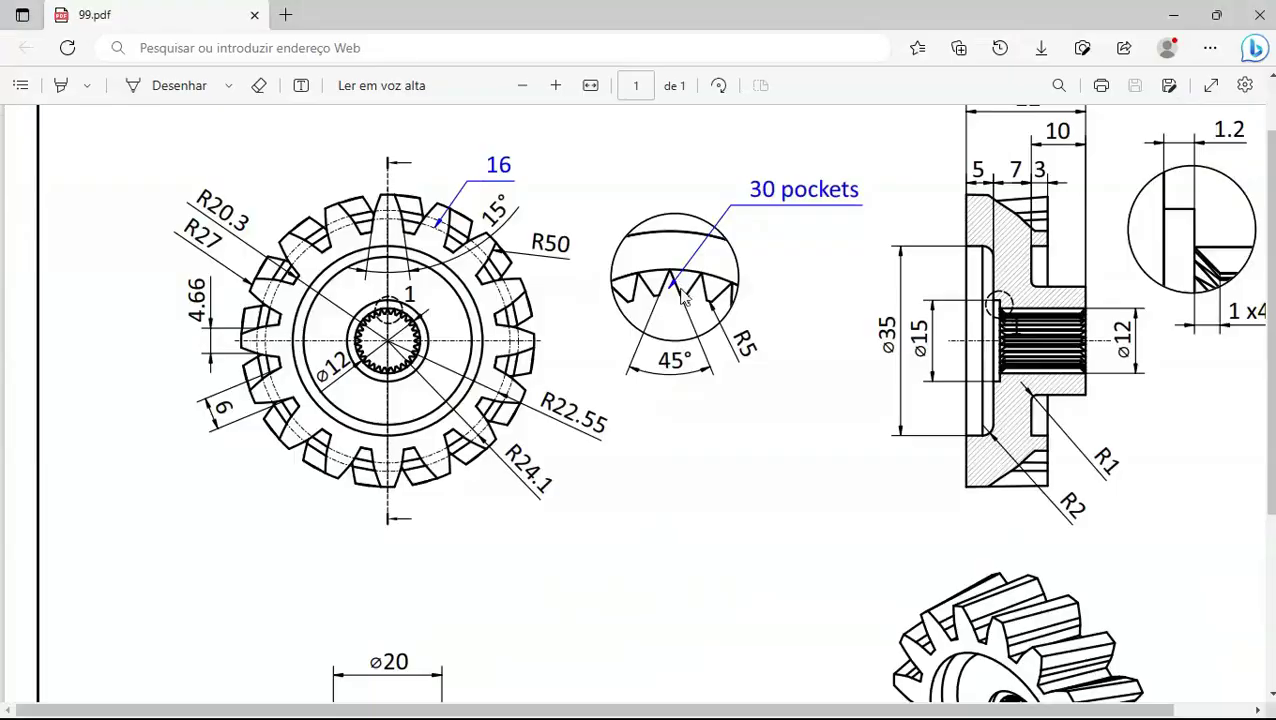
scroll(636, 316, "down", 1, "ctrl")
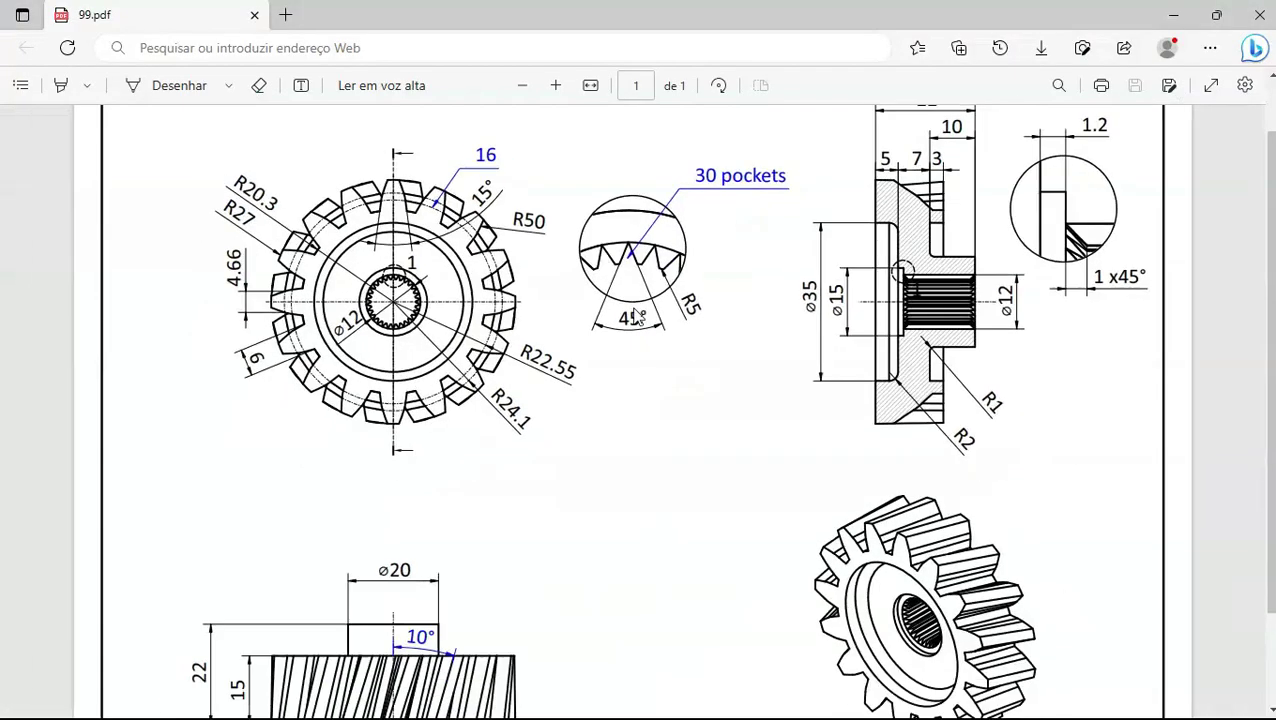
scroll(636, 316, "down", 1, "ctrl")
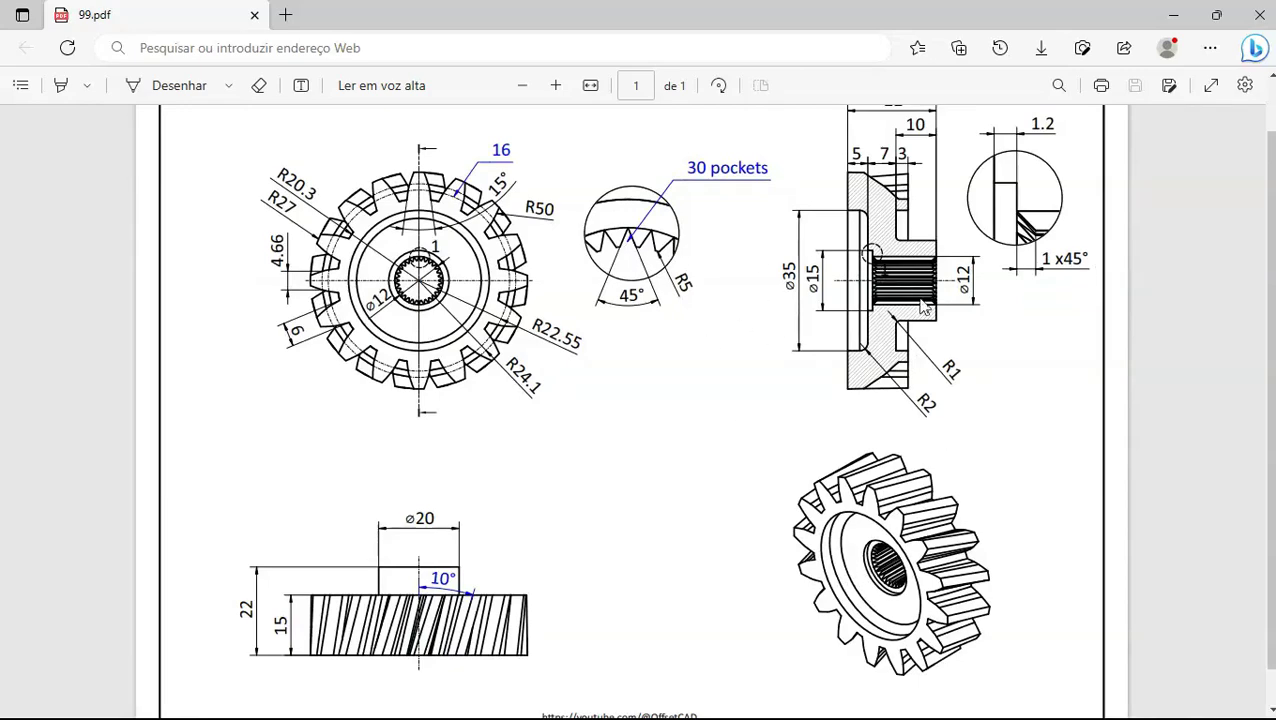
key("alt+Tab")
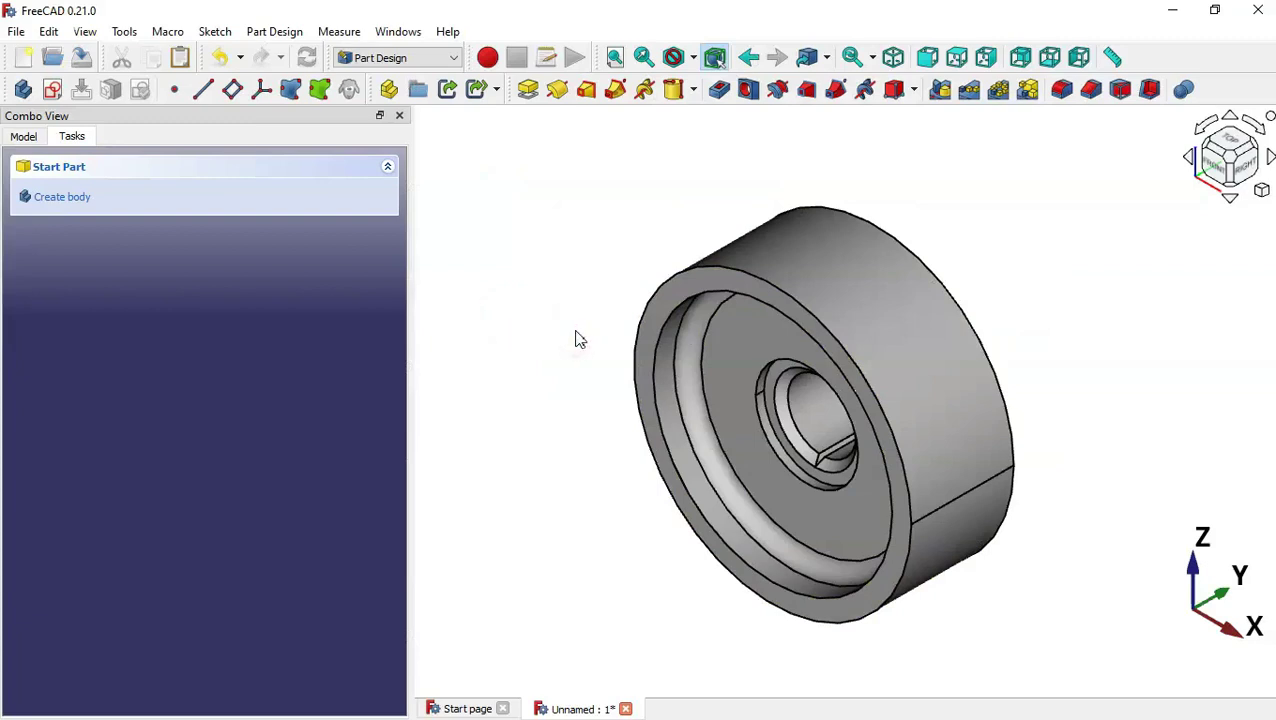
key("3")
left_click(12, 140)
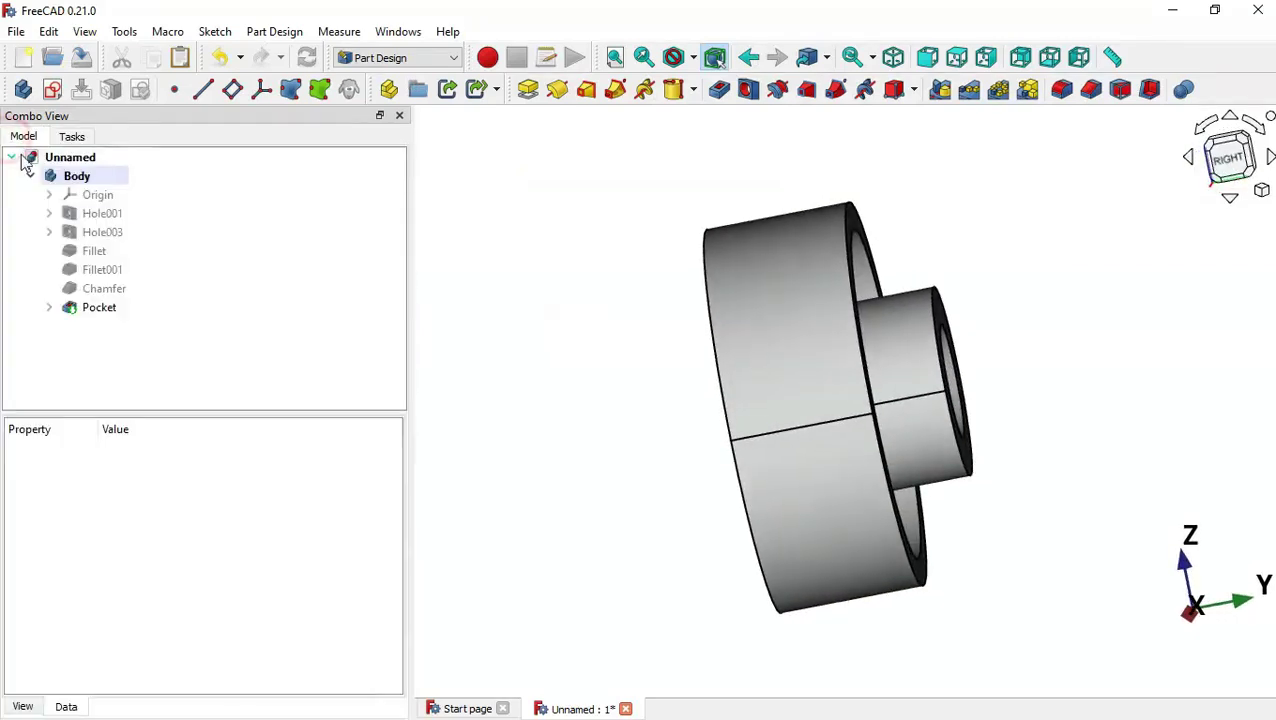
left_click(108, 310)
left_click(669, 475)
key("1")
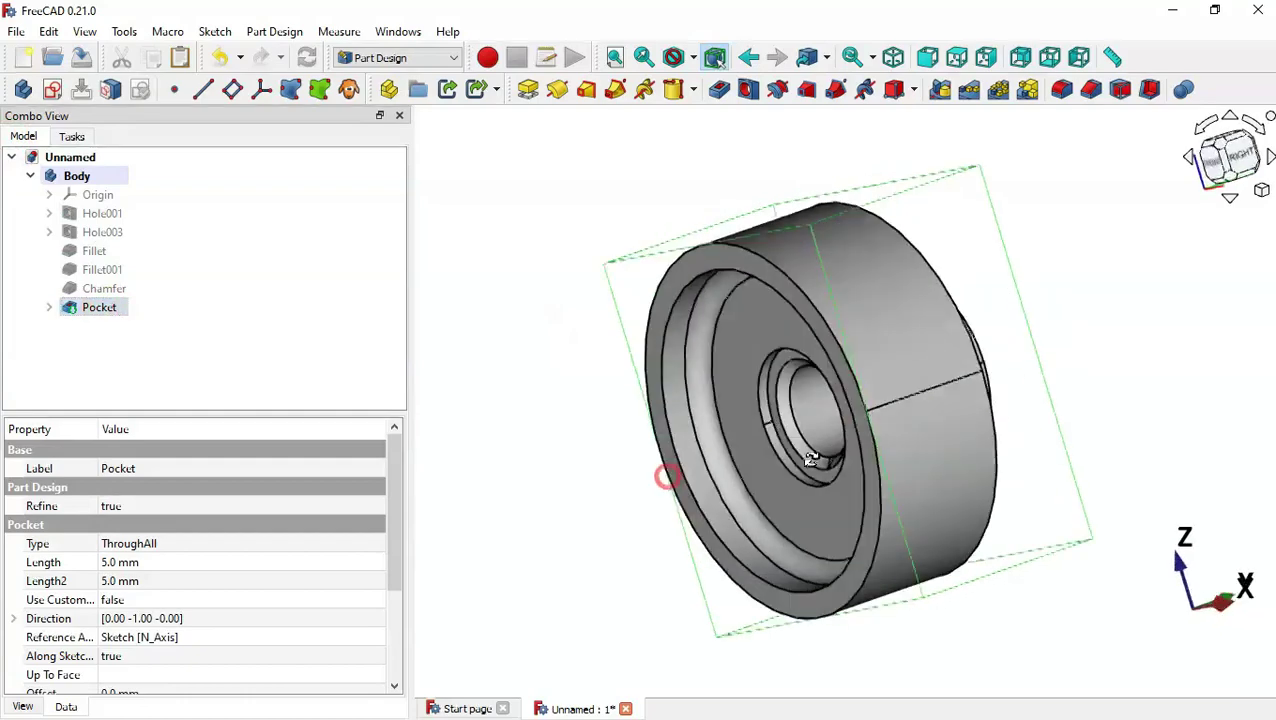
left_click(998, 90)
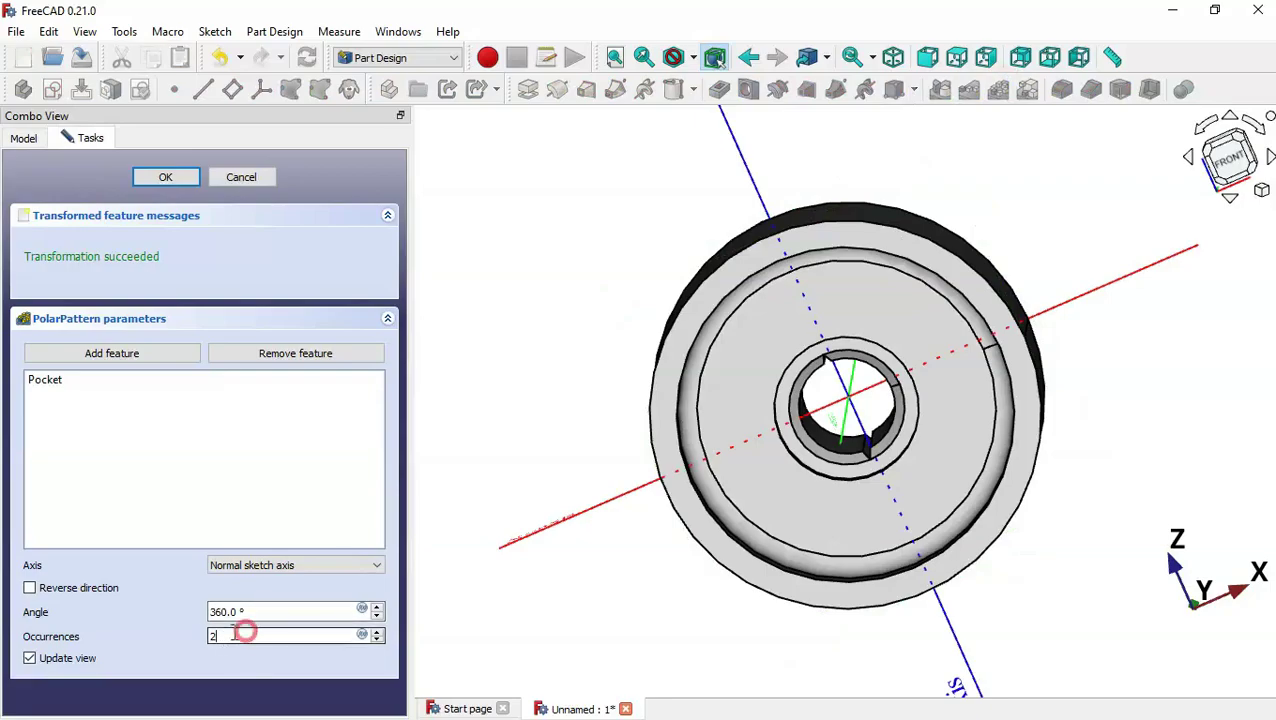
Check the pocket count in the PDF drawing and set the polar pattern to 30 occurrences.
key("alt+Tab")
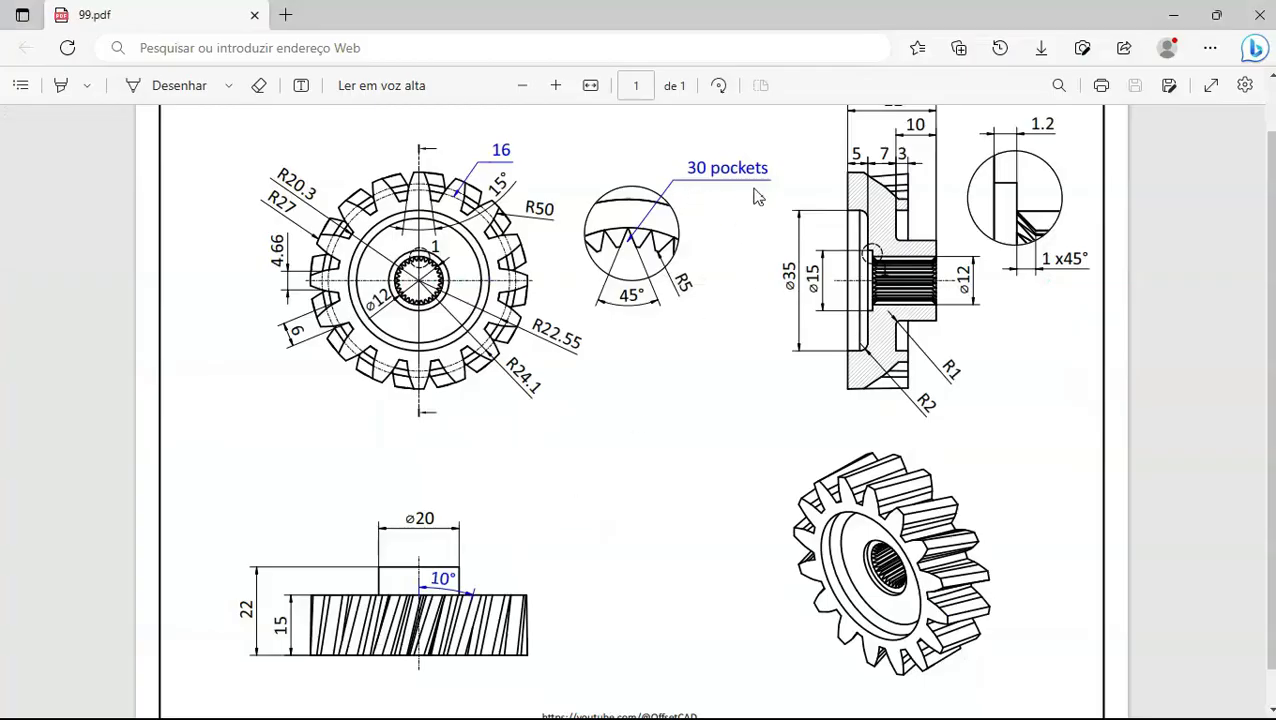
key("alt+Tab")
double_click(223, 636)
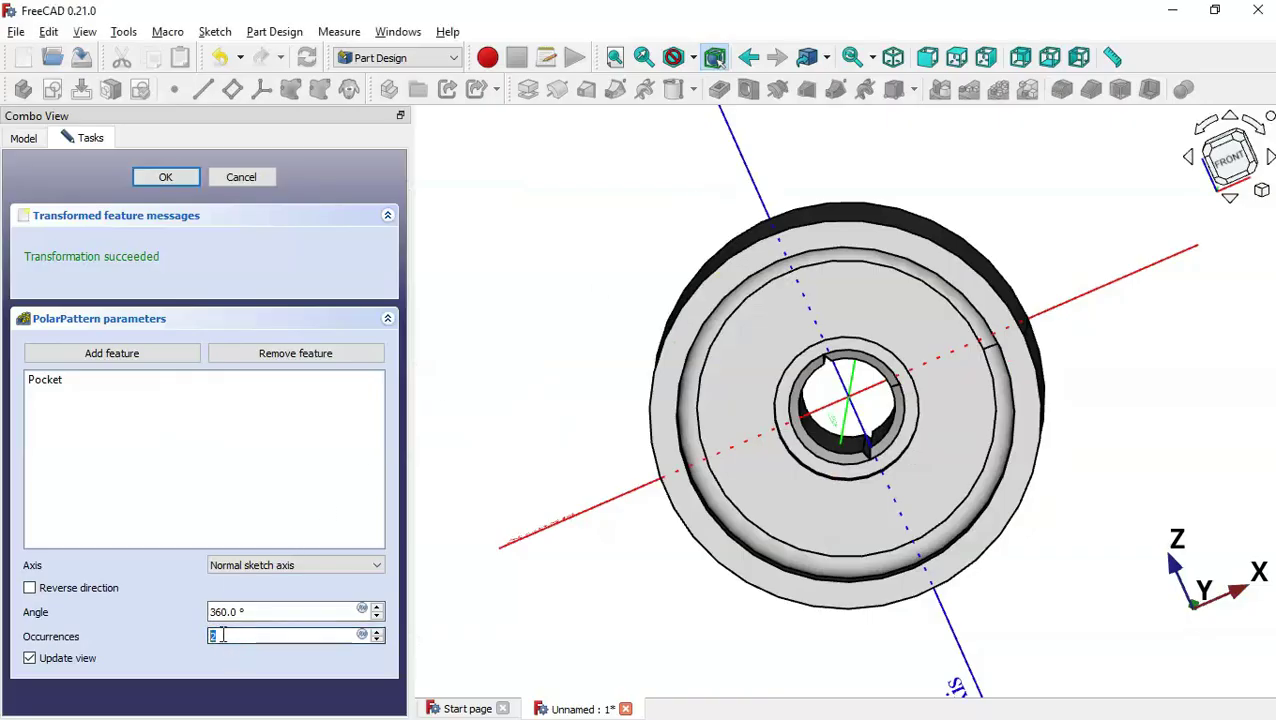
type("30")
left_click(459, 593)
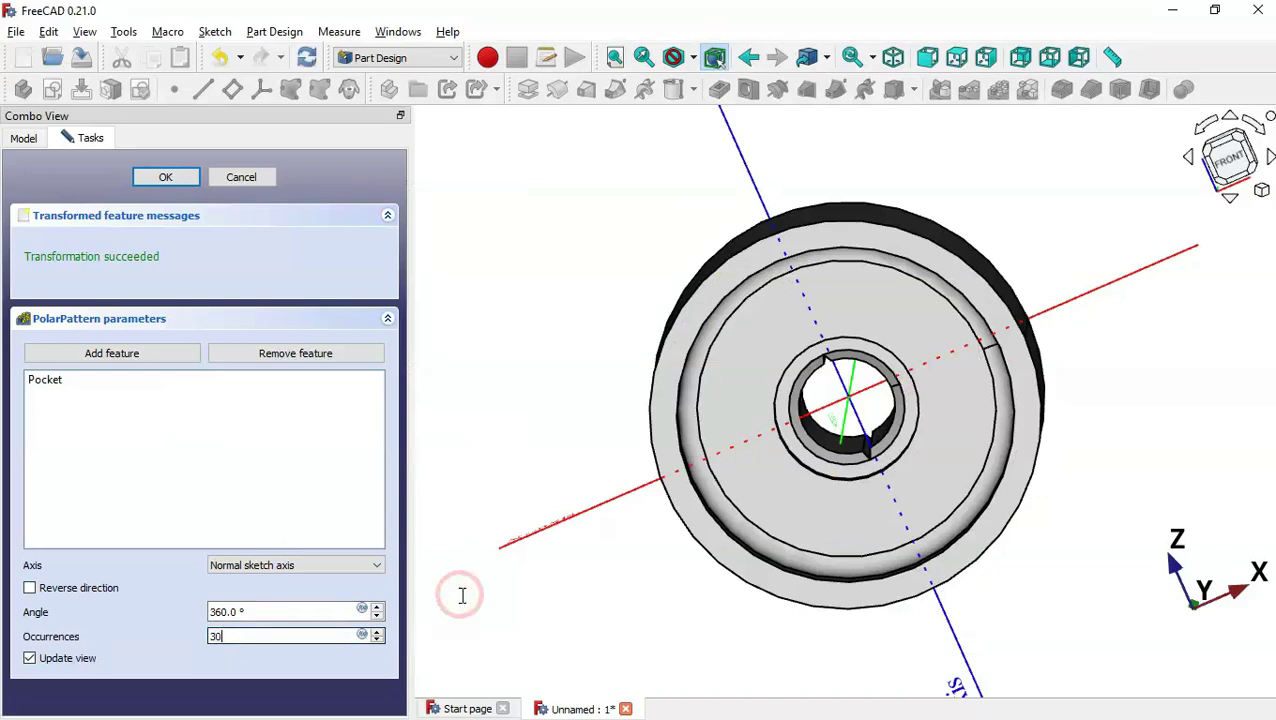
left_click(166, 180)
middle_click_drag(560, 563, 865, 430)
key("0")
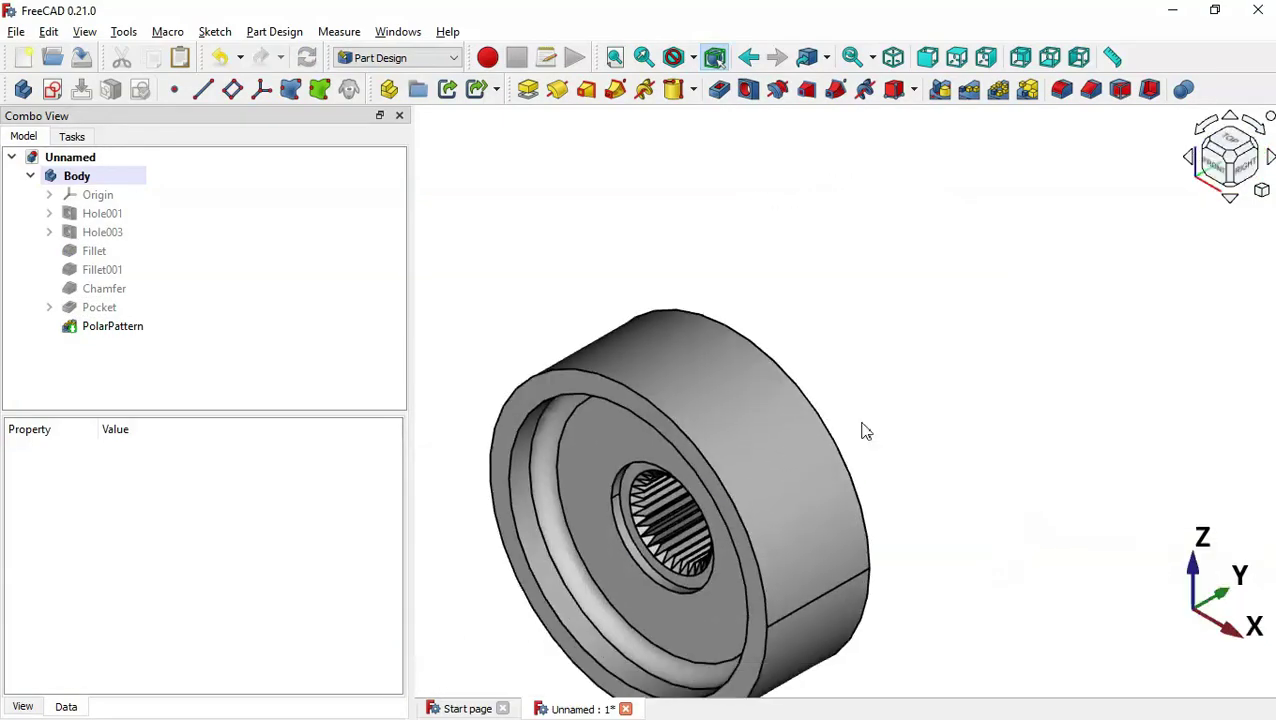
Check the gear teeth in the PDF drawing and create a new sketch on the front outer ring face in FreeCAD.
key("alt+Tab")
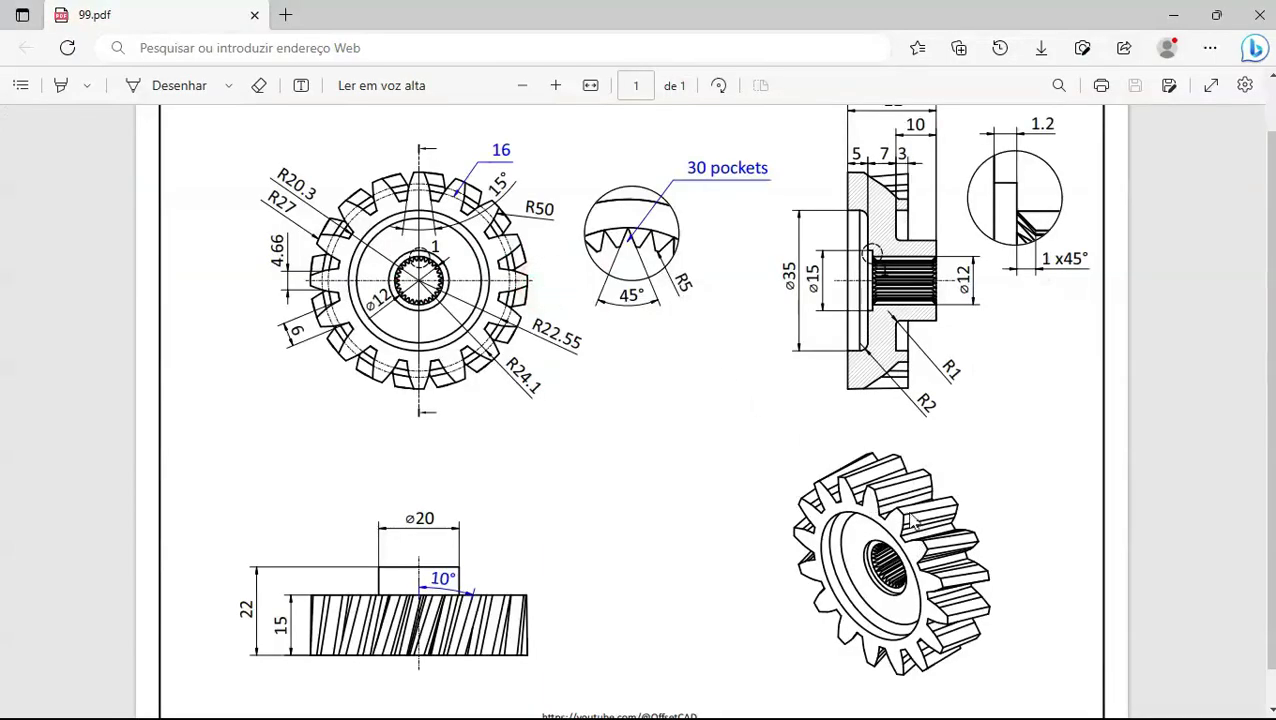
key("alt+Tab")
left_click(764, 293)
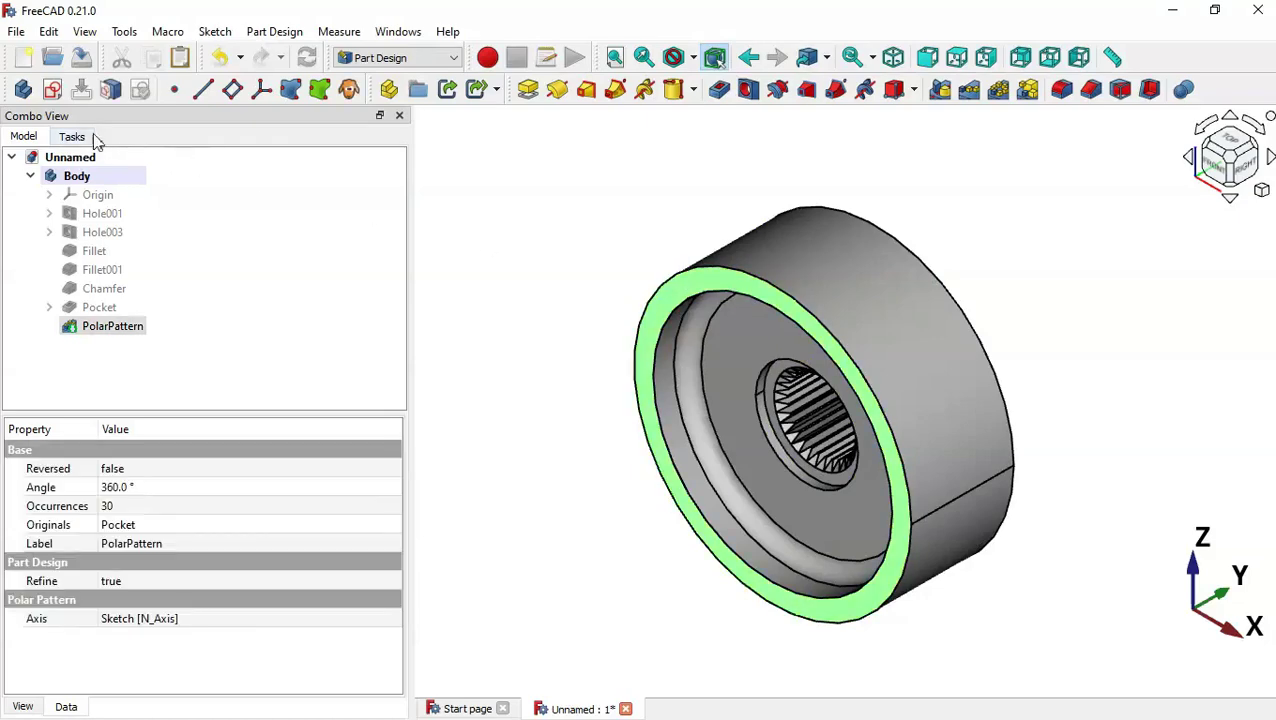
left_click(53, 91)
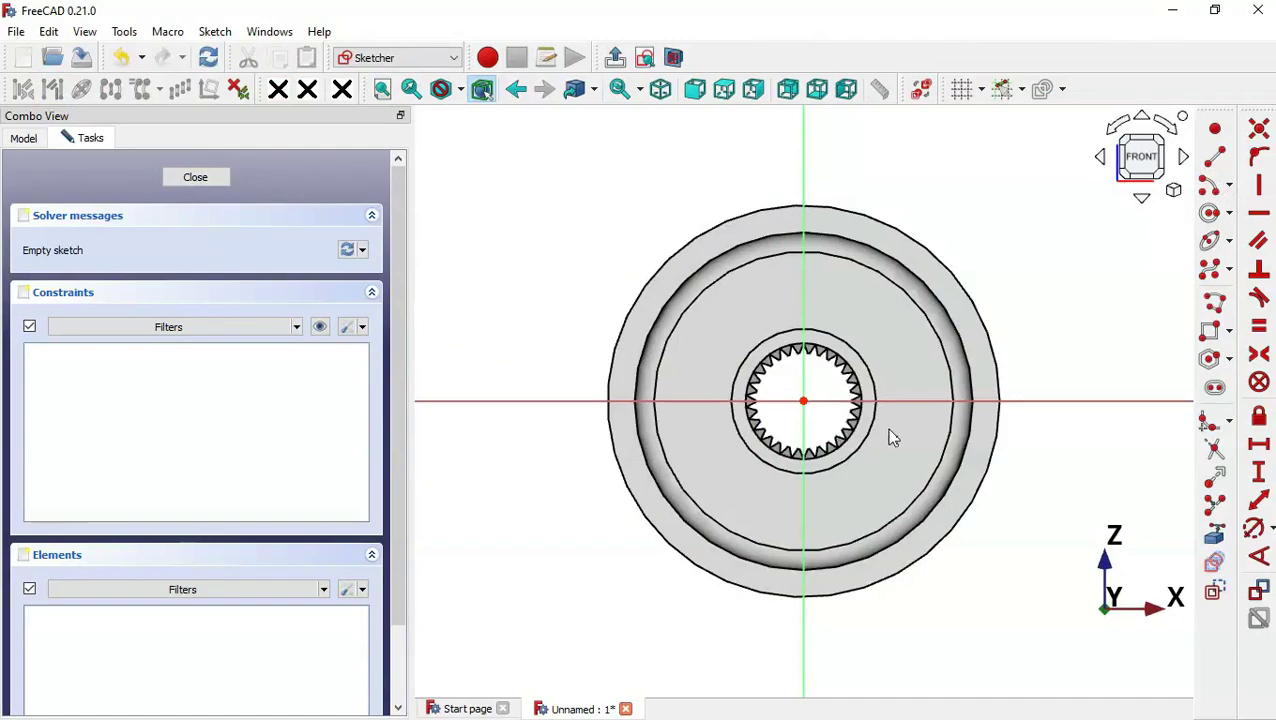
scroll(889, 432, "down", 2)
scroll(866, 174, "up", 4)
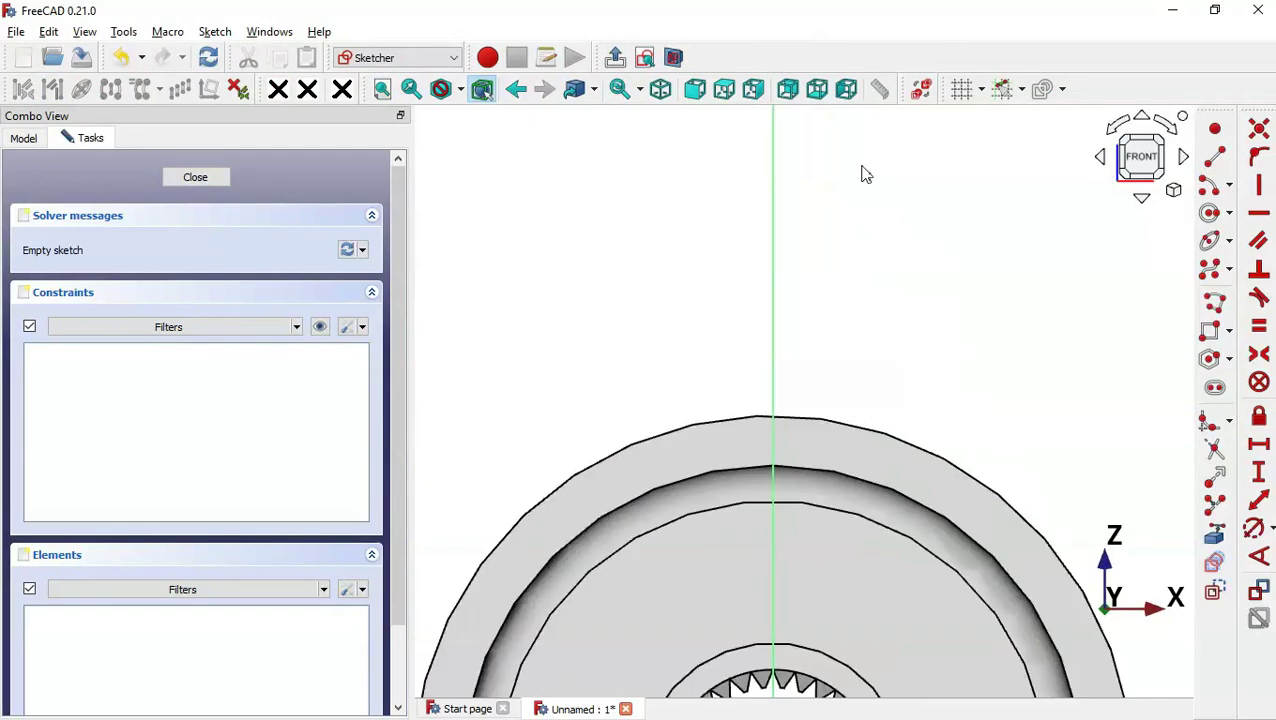
Check the tooth profile in the PDF drawing and sketch the tooth's root arc, radius about 22.8 mm, centred on the origin.
key("alt+Tab")
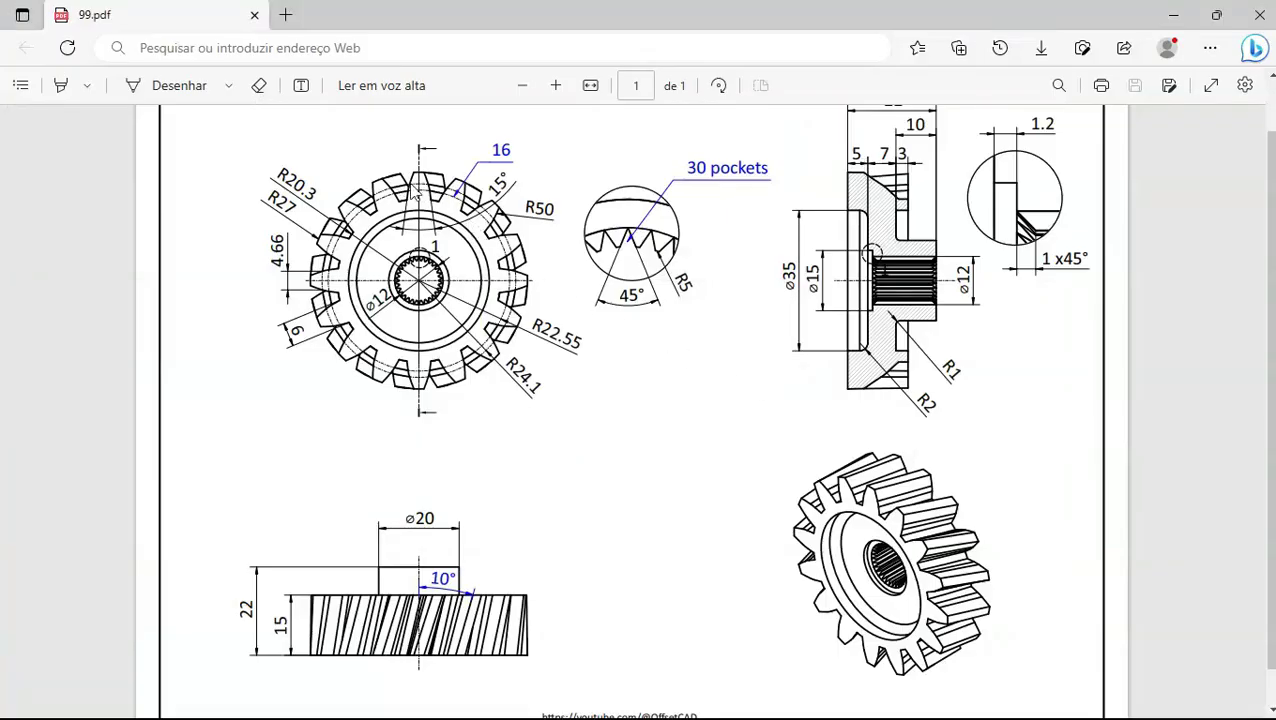
key("alt+Tab")
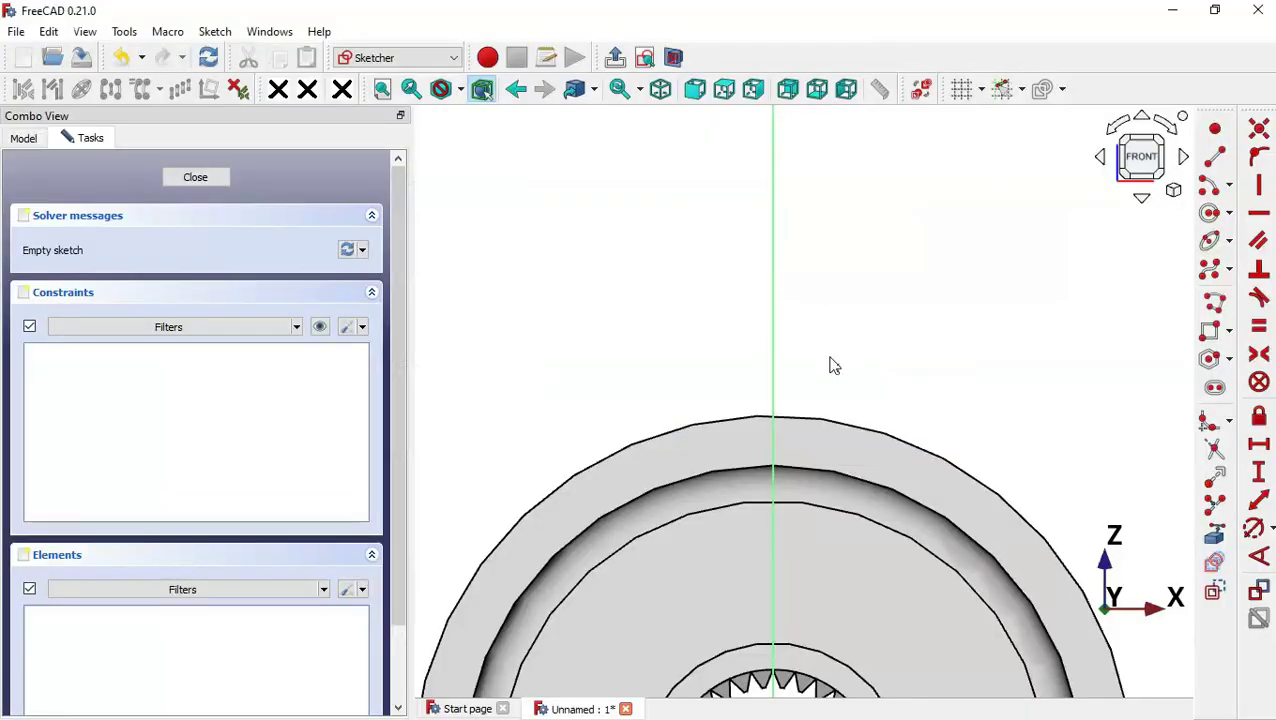
scroll(833, 365, "up", 1)
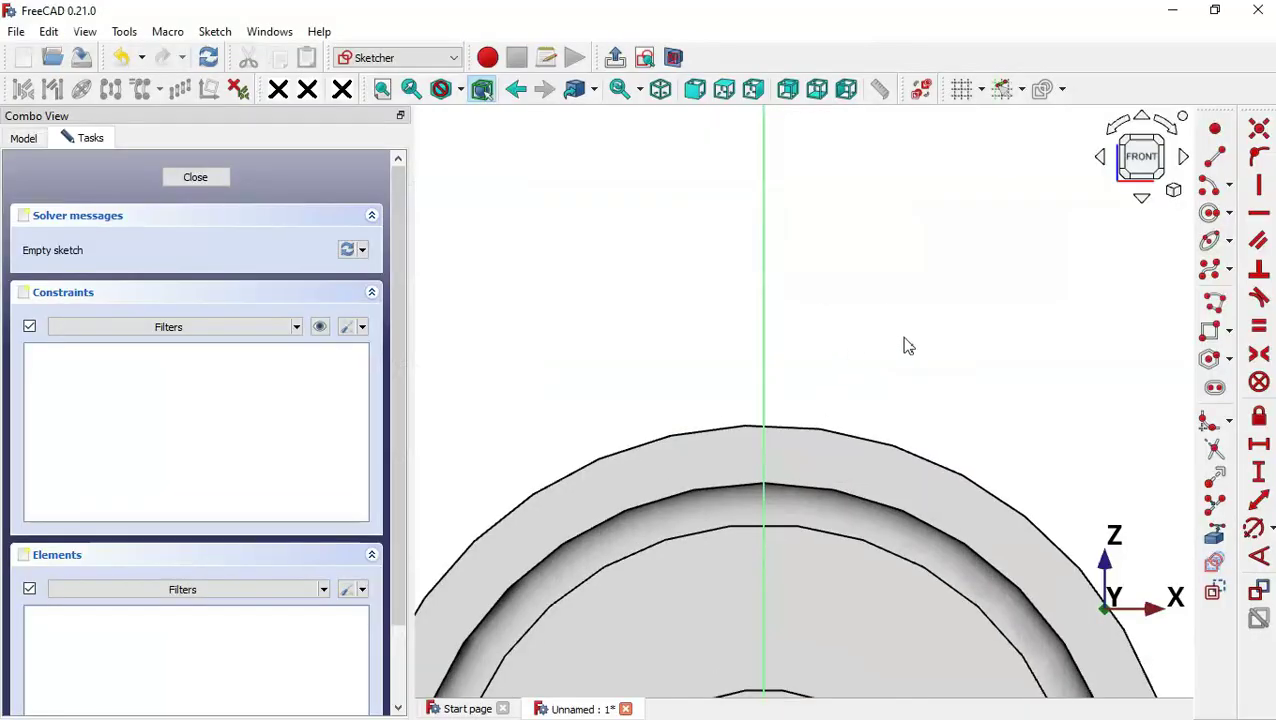
left_click(1209, 212)
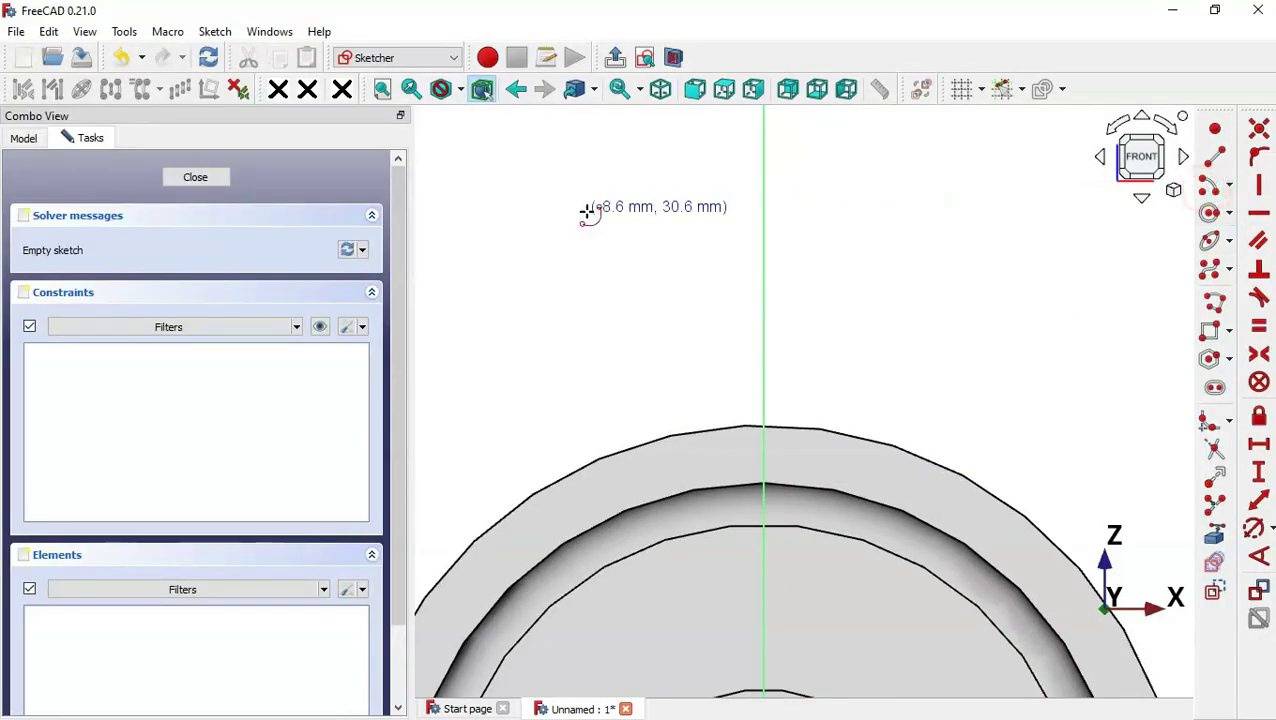
scroll(585, 212, "down", 2)
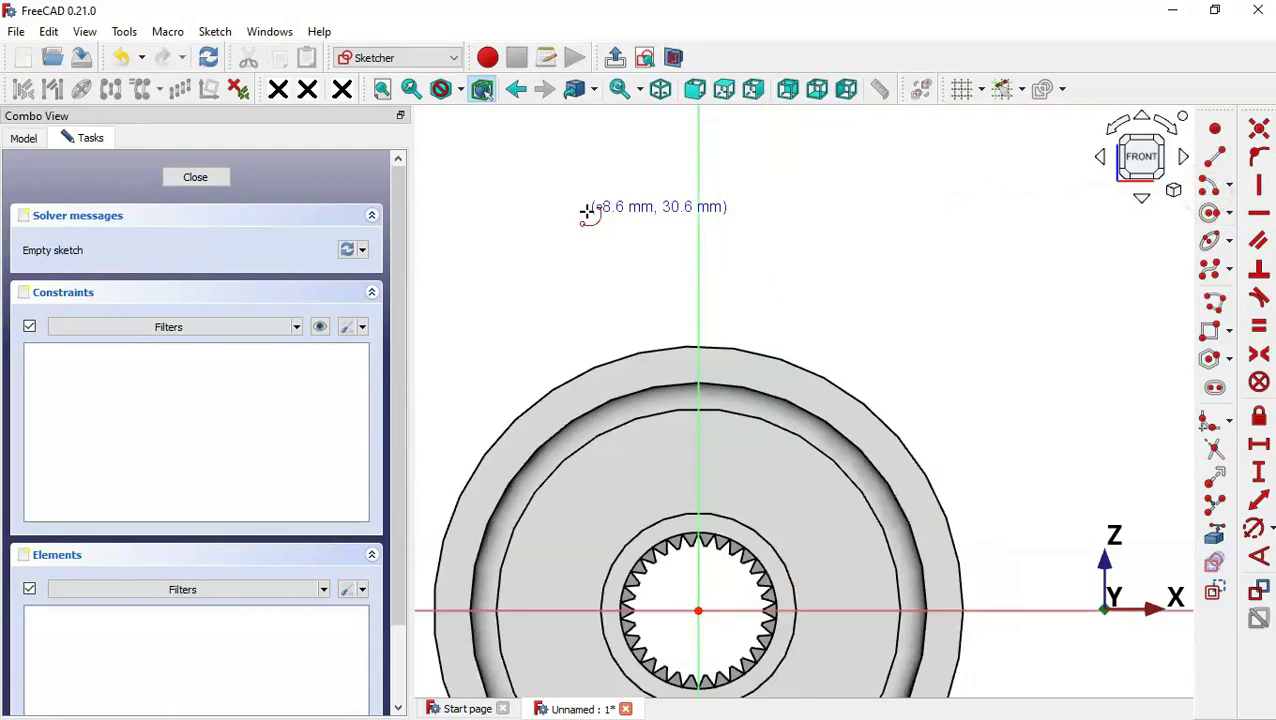
left_click(698, 610)
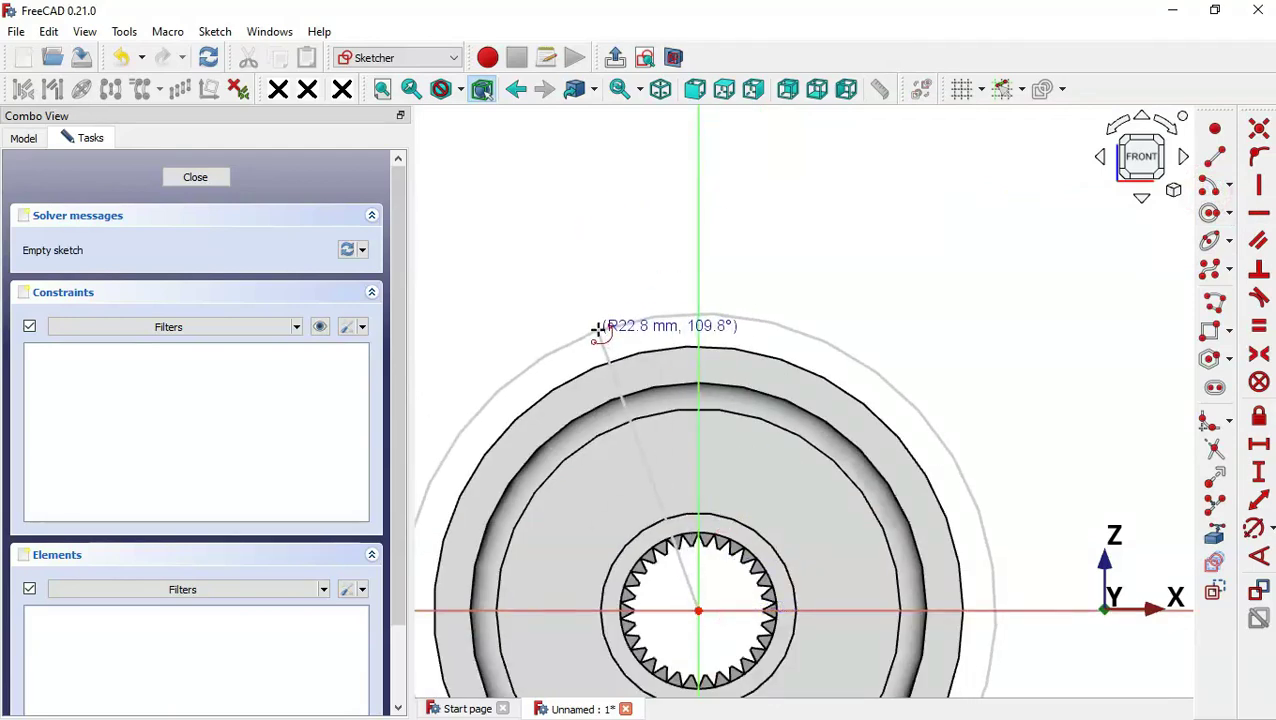
left_click(599, 331)
left_click(837, 348)
Sketch a shorter tip arc centred on the origin above the root arc, with a curved flank arc running down from each end.
left_click(698, 610)
left_click(652, 126)
left_click(751, 126)
left_click(581, 206)
left_click(751, 126)
left_click(768, 193)
left_click(891, 228)
left_click(652, 126)
left_click(632, 197)
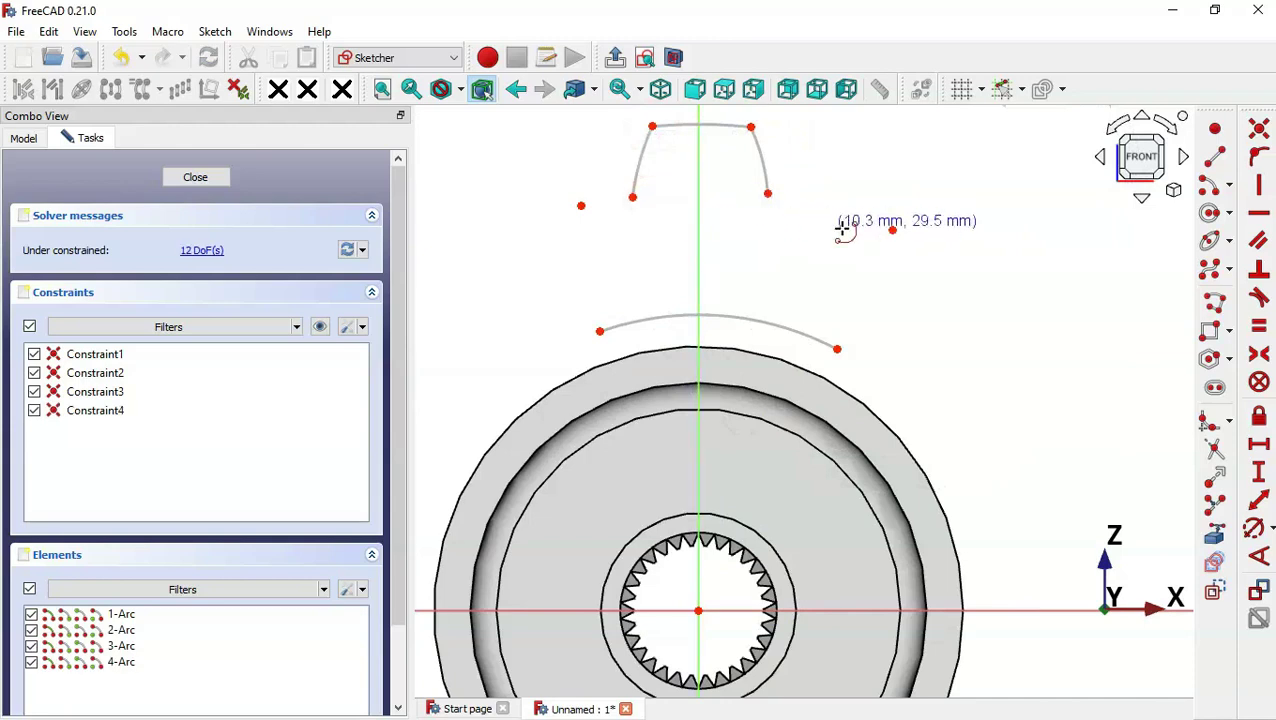
Close the tooth profile with two straight lines joining the lower ends of the flank arcs to the root arc's ends.
left_click(1214, 157)
left_click(836, 346)
left_click(768, 193)
left_click(632, 197)
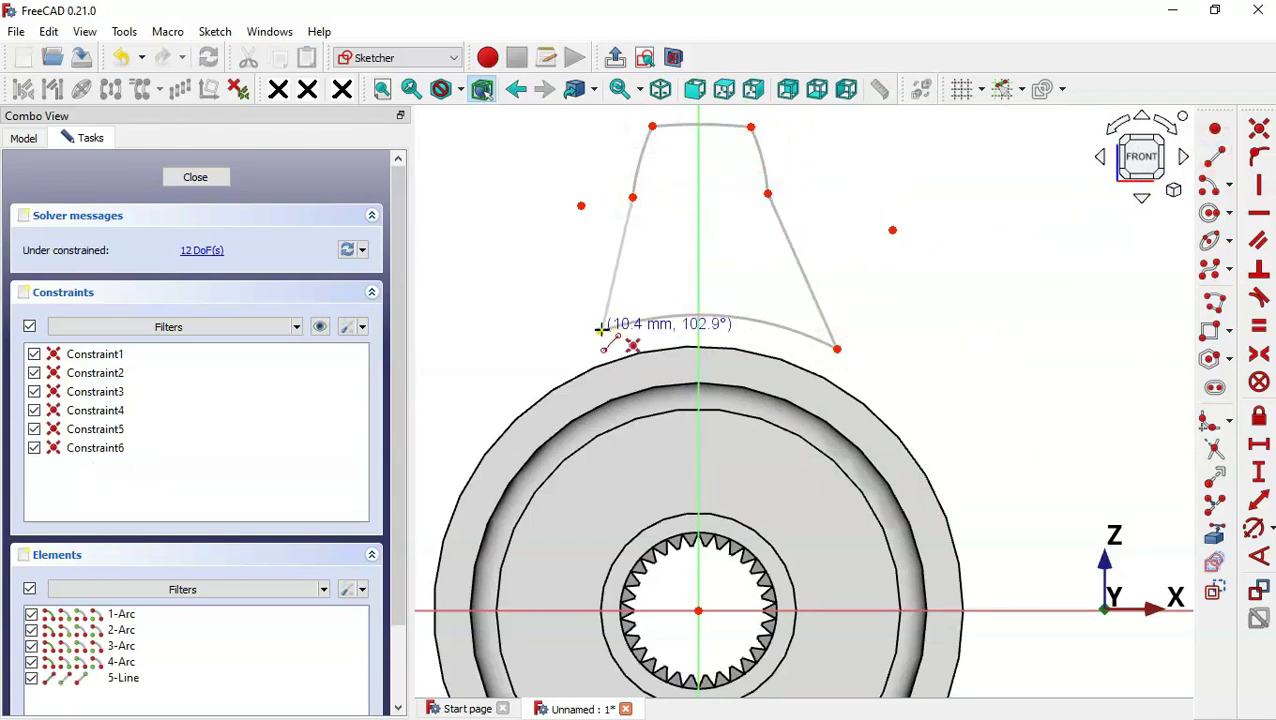
left_click(600, 330)
scroll(860, 299, "down", 3)
scroll(740, 165, "up", 3)
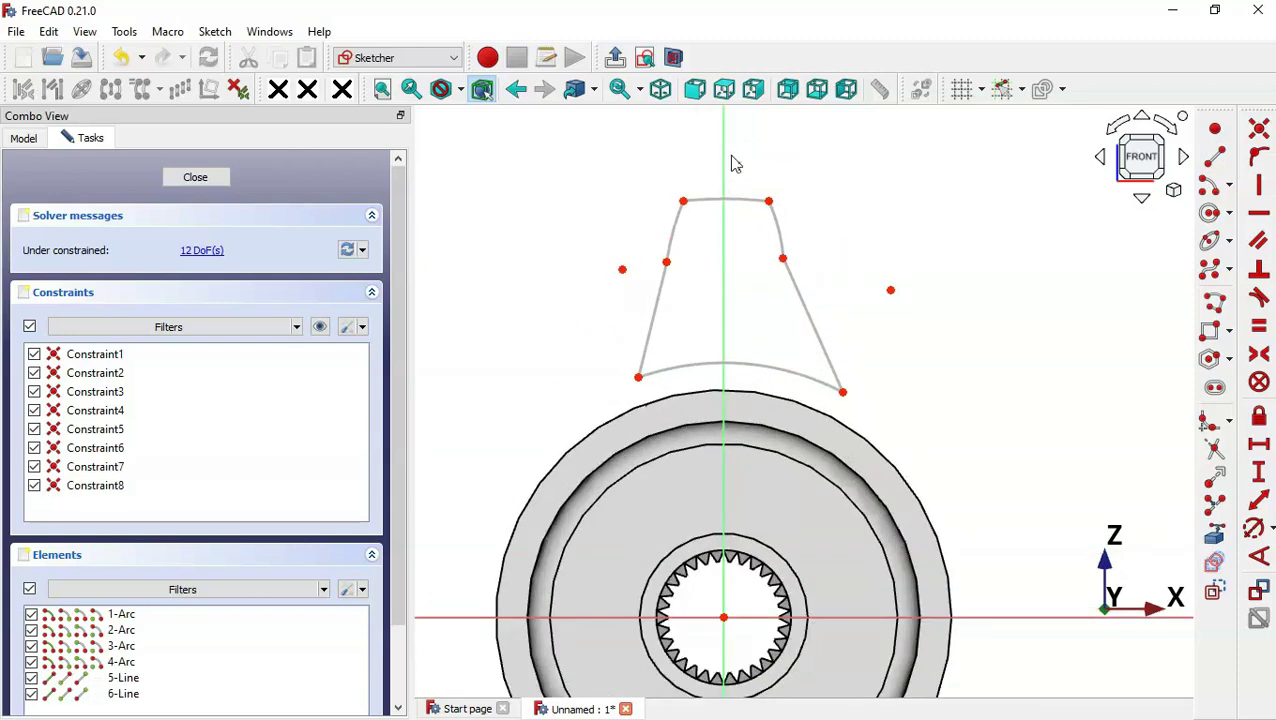
Pull the arc-to-line junctions on both tooth flanks outward and round each junction with a sketch fillet.
left_click_drag(785, 262, 830, 257)
left_click_drag(670, 270, 625, 266)
left_click_drag(834, 265, 865, 253)
left_click(1208, 420)
left_click(861, 236)
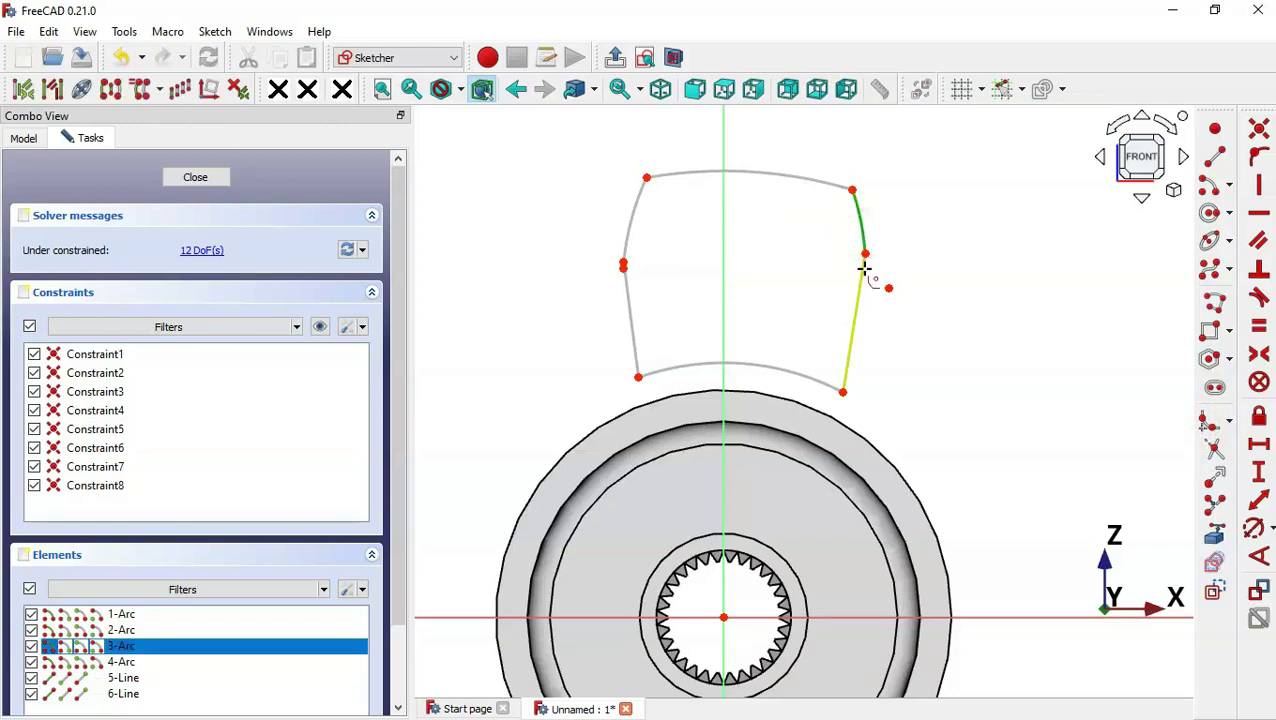
left_click(864, 271)
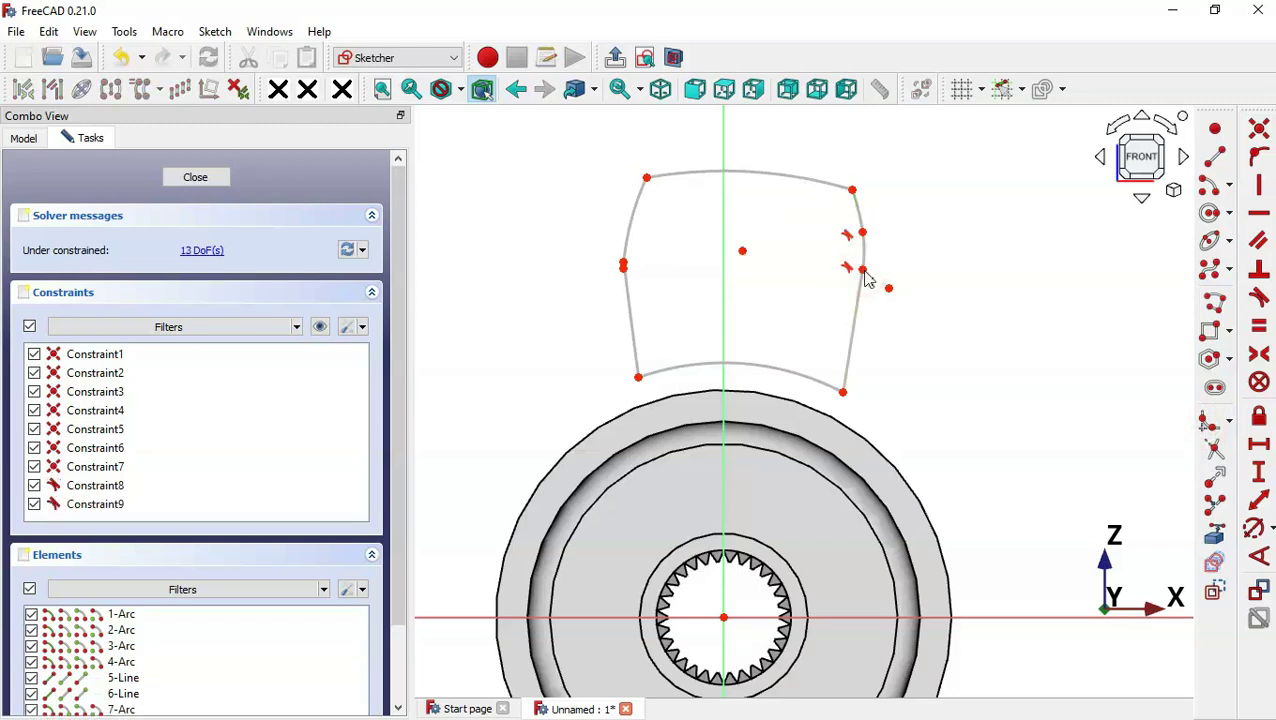
left_click(627, 220)
left_click(628, 282)
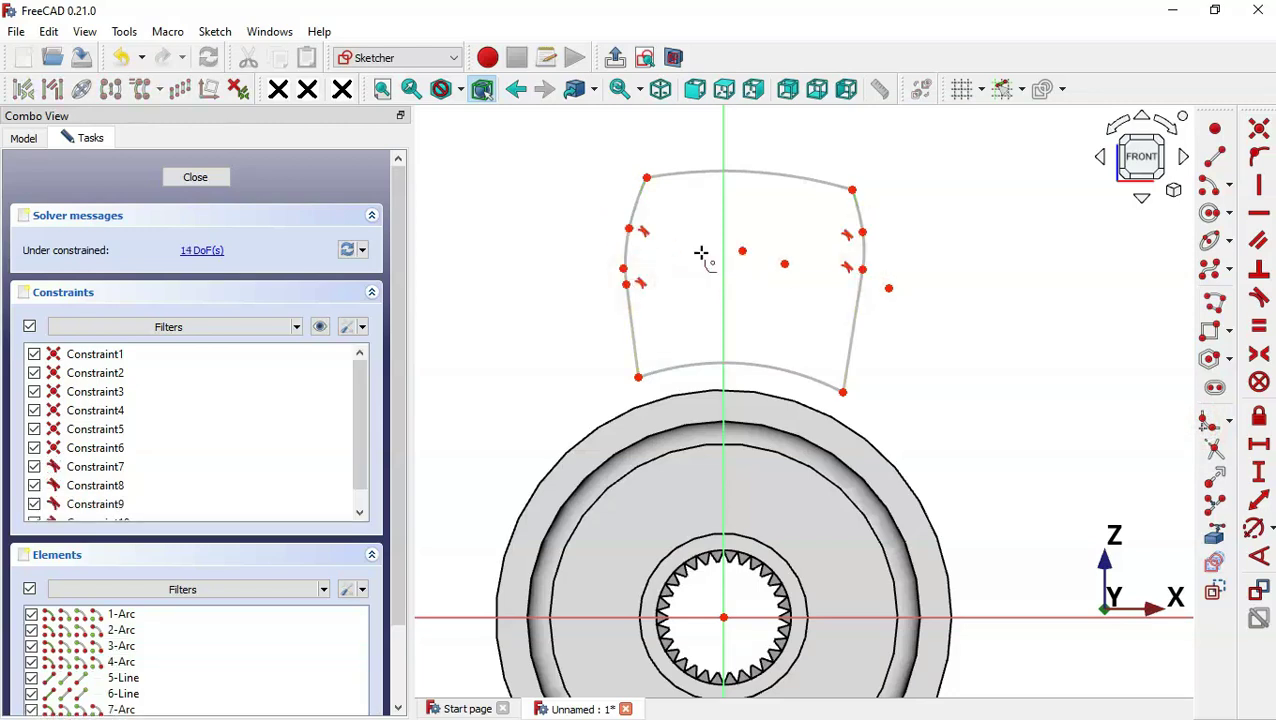
Constrain the root arc's two endpoints to be horizontally aligned, and do the same for the tip arc's endpoints.
scroll(679, 243, "up", 1)
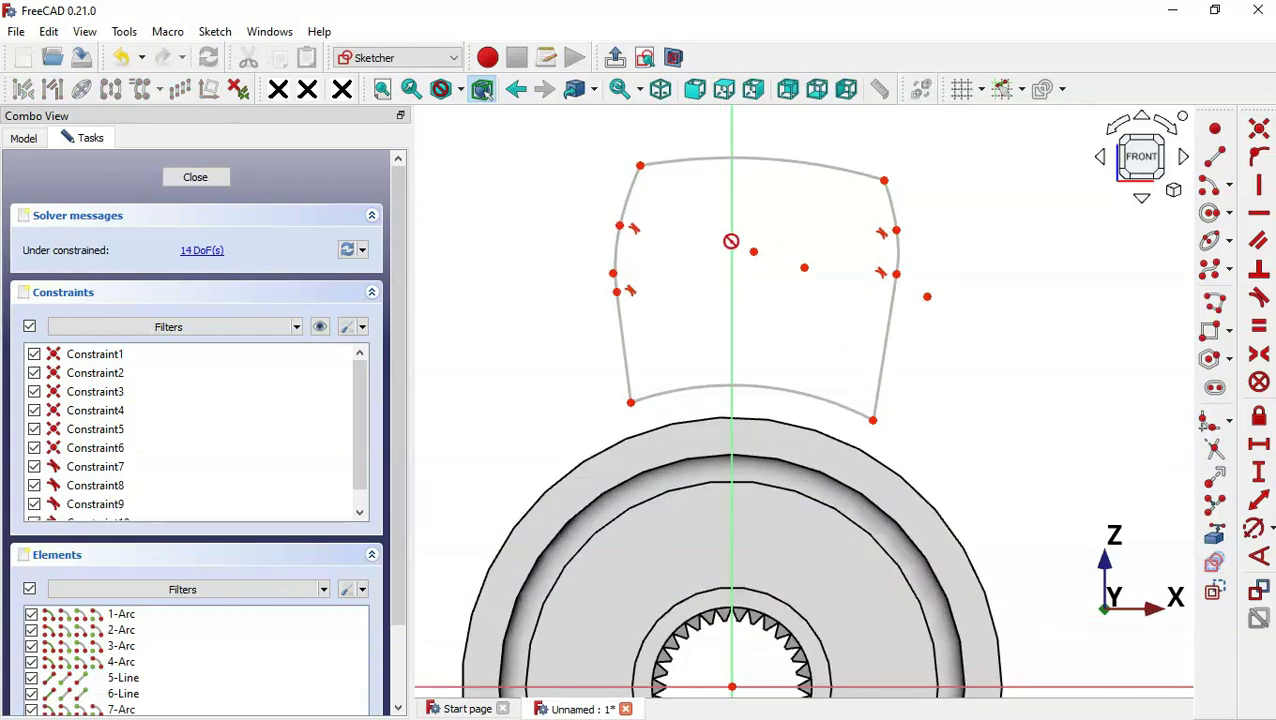
scroll(726, 284, "down", 1)
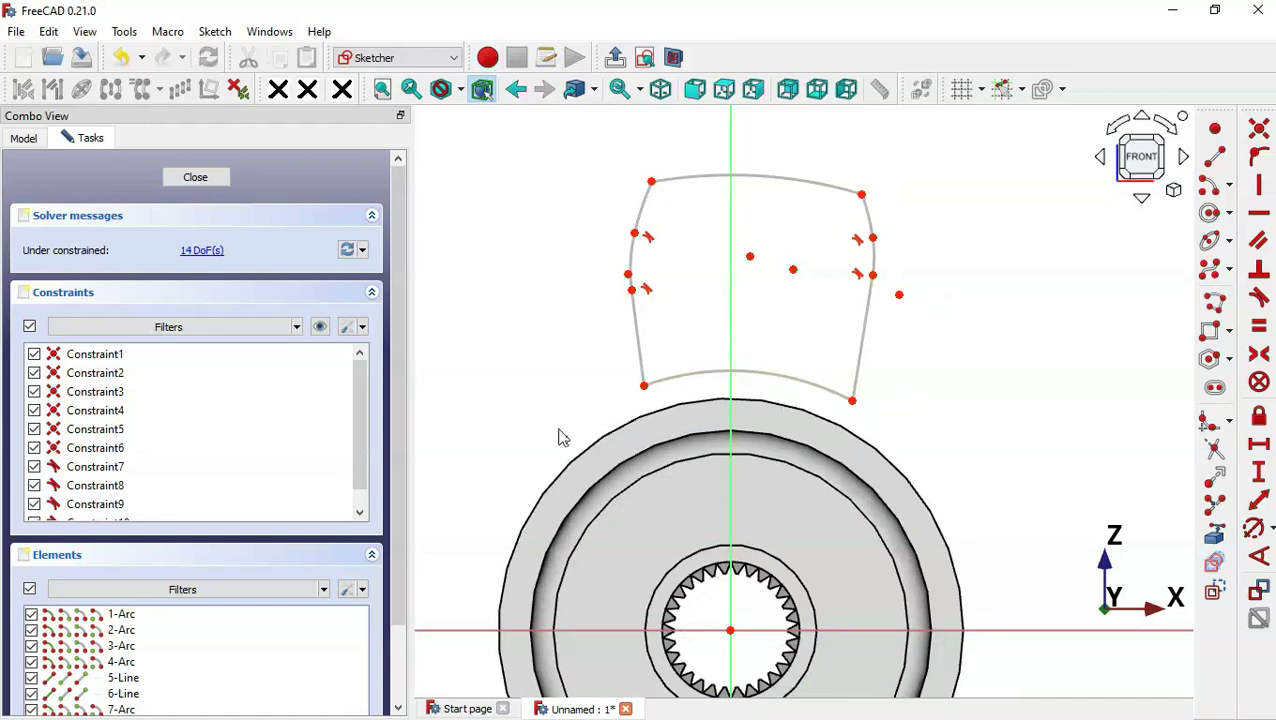
left_click_drag(598, 356, 658, 404)
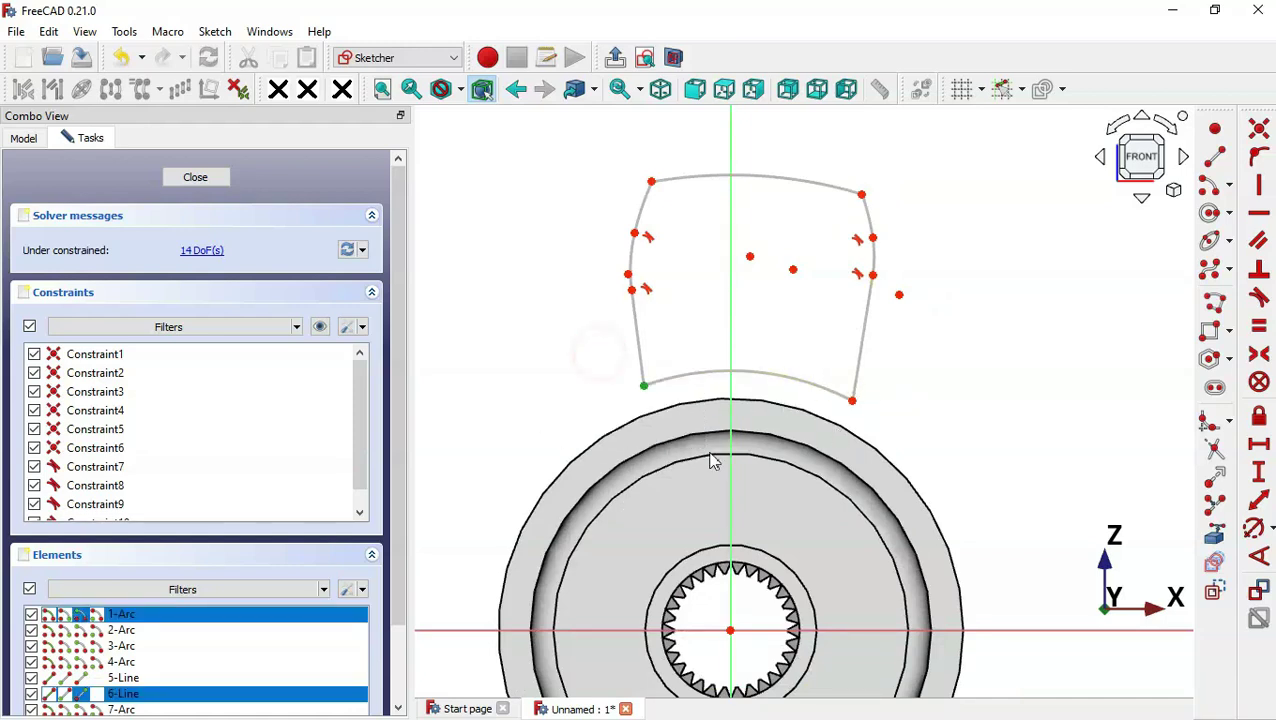
left_click_drag(830, 360, 904, 448)
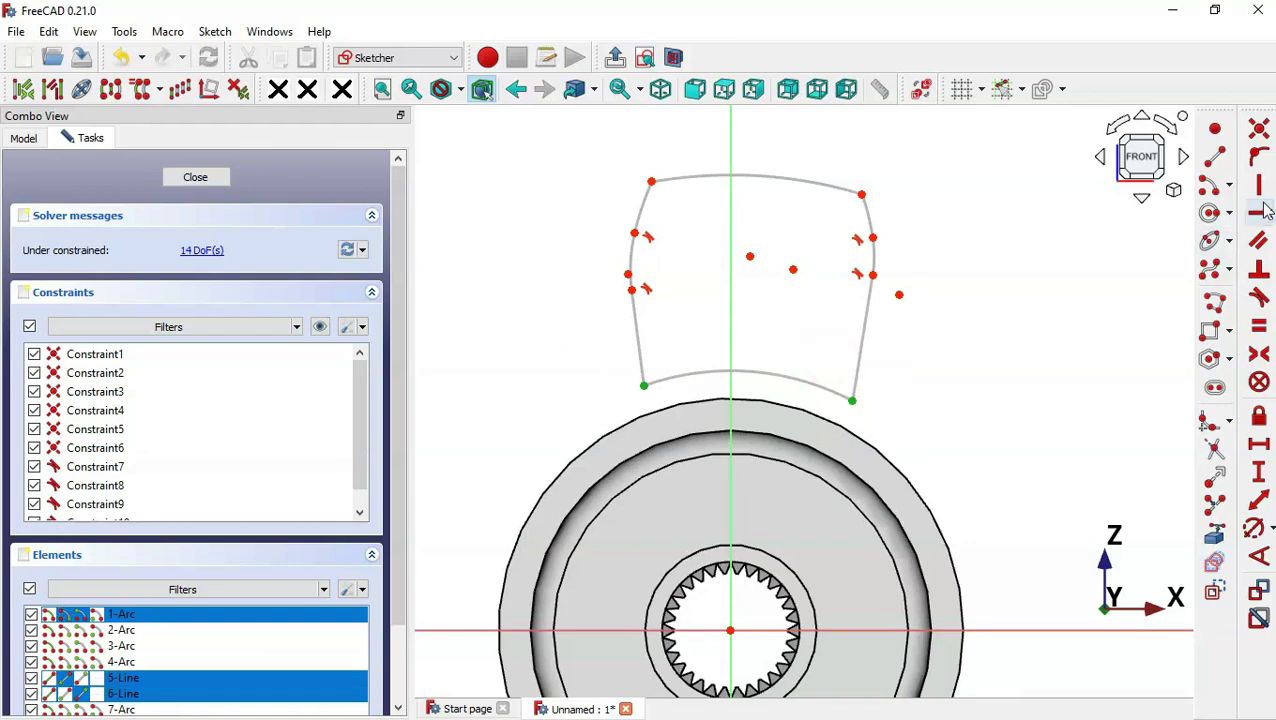
left_click(1263, 216)
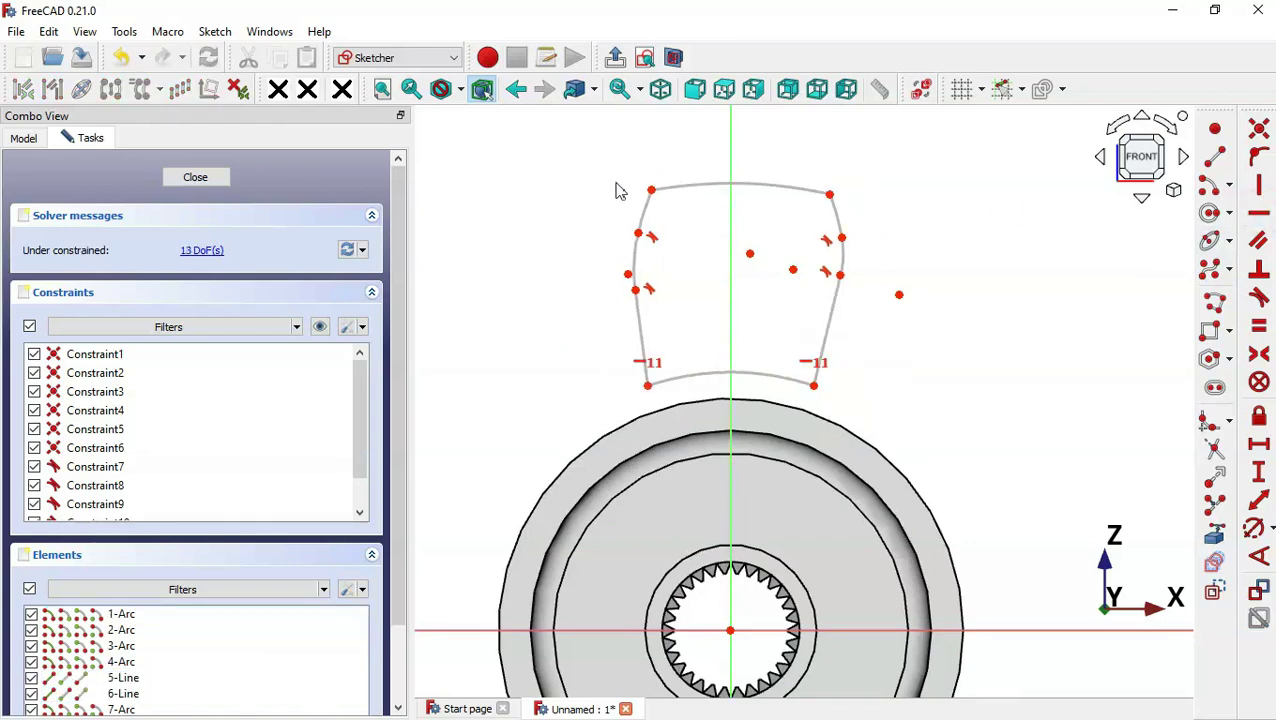
left_click_drag(618, 166, 681, 207)
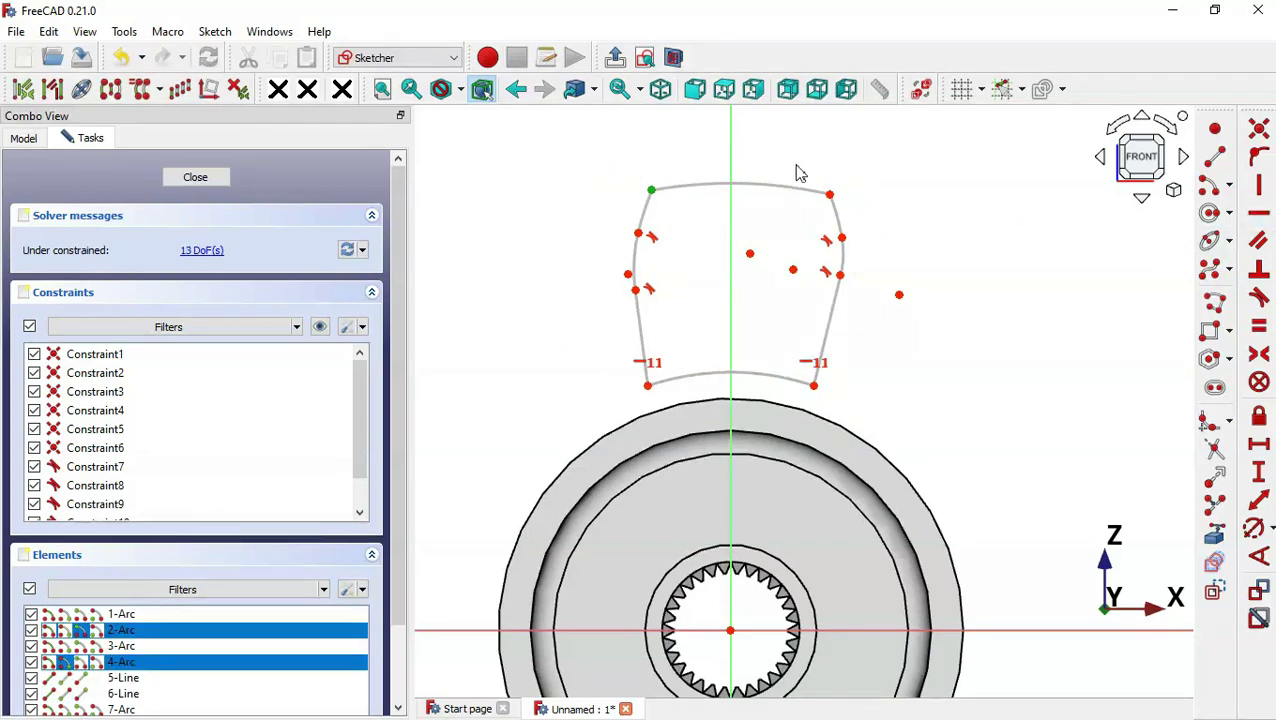
left_click_drag(795, 163, 868, 224)
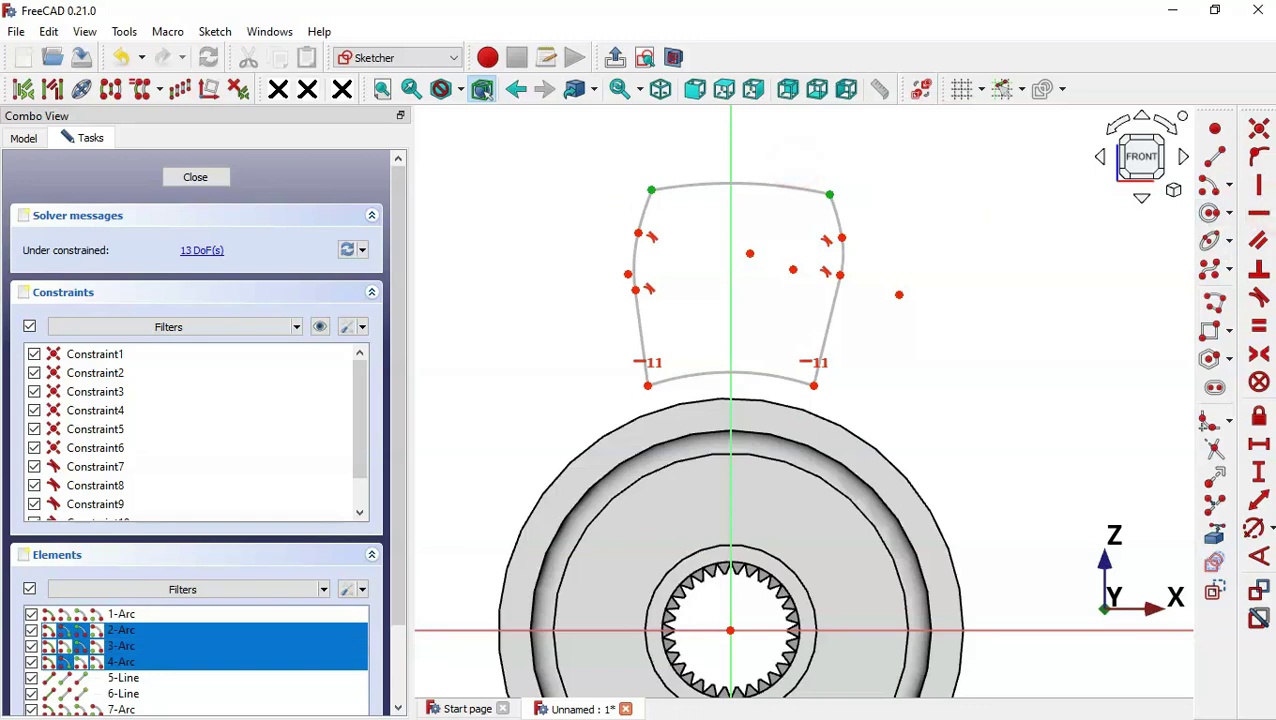
left_click(1259, 212)
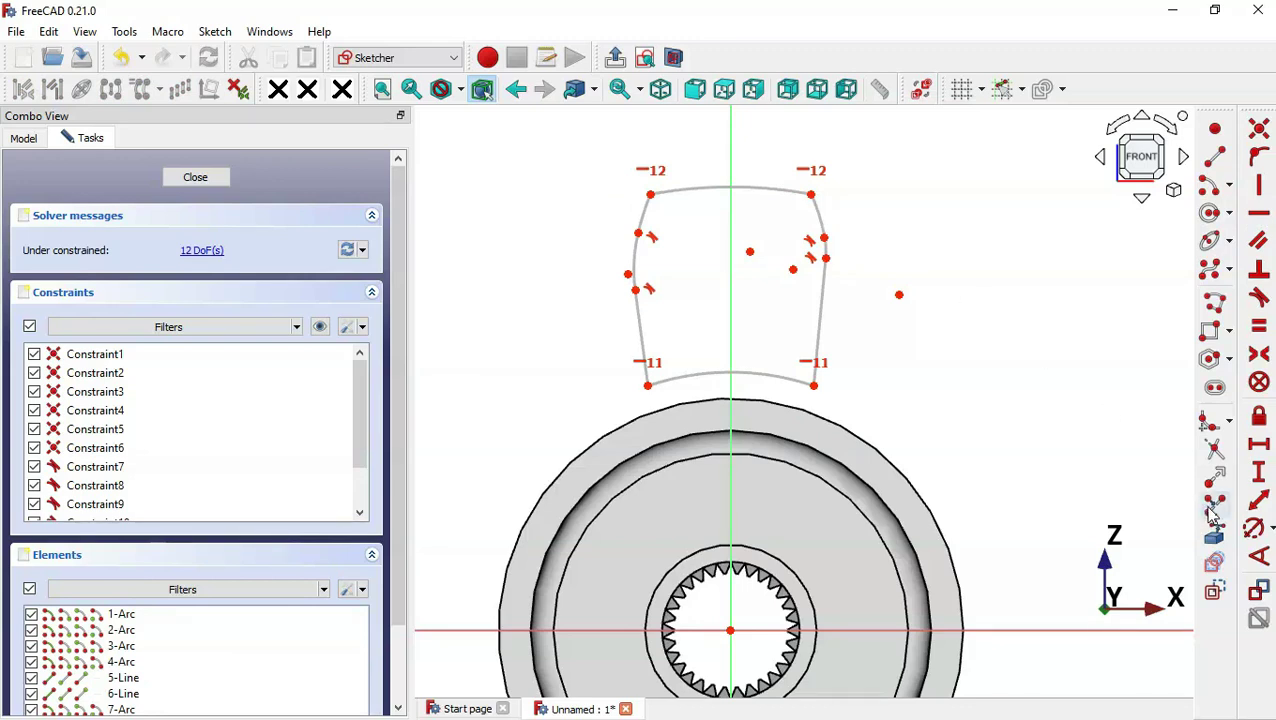
Check the root radius in the PDF drawing and constrain the root arc's radius to 20.3 mm.
left_click(1254, 527)
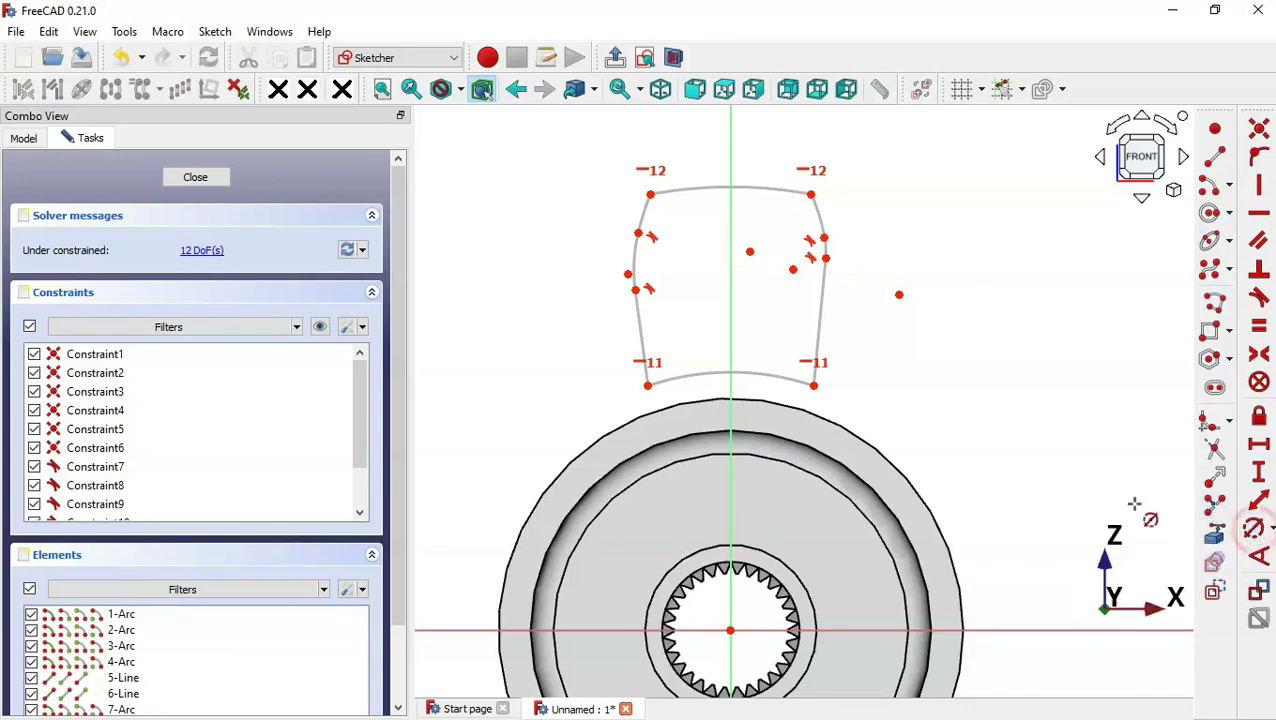
left_click(752, 374)
key("alt+Tab")
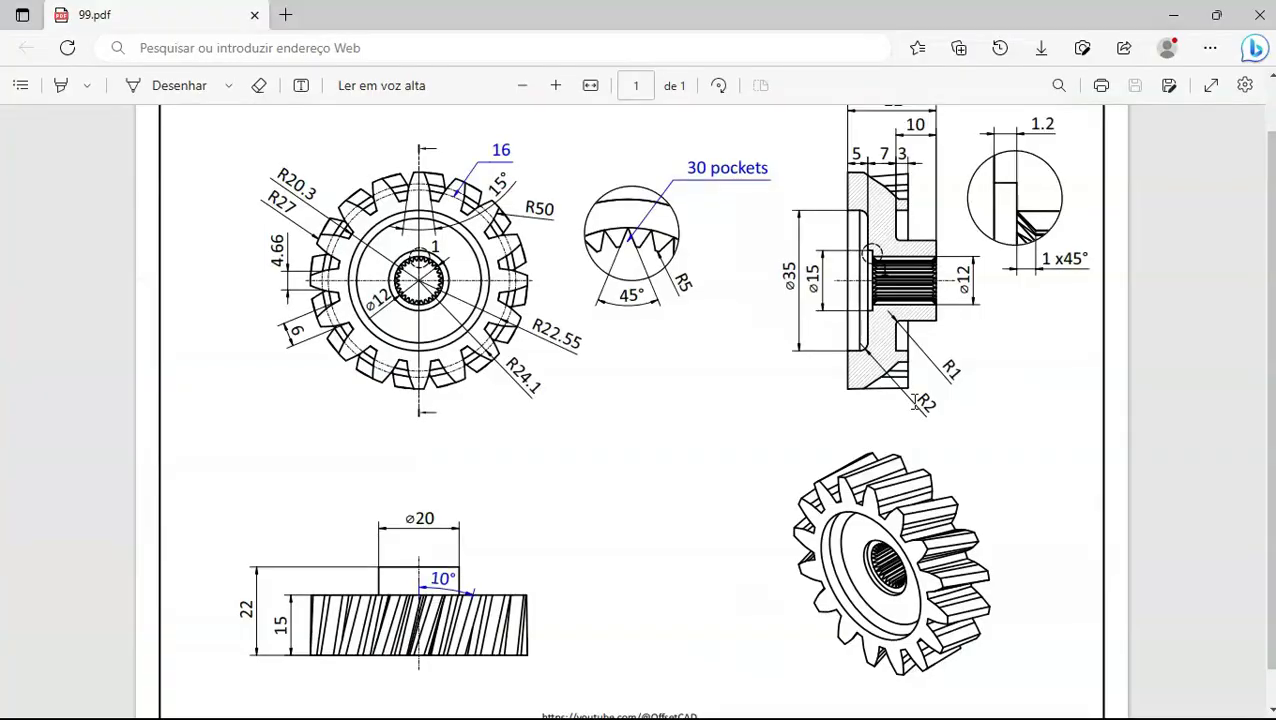
scroll(232, 172, "up", 2, "ctrl")
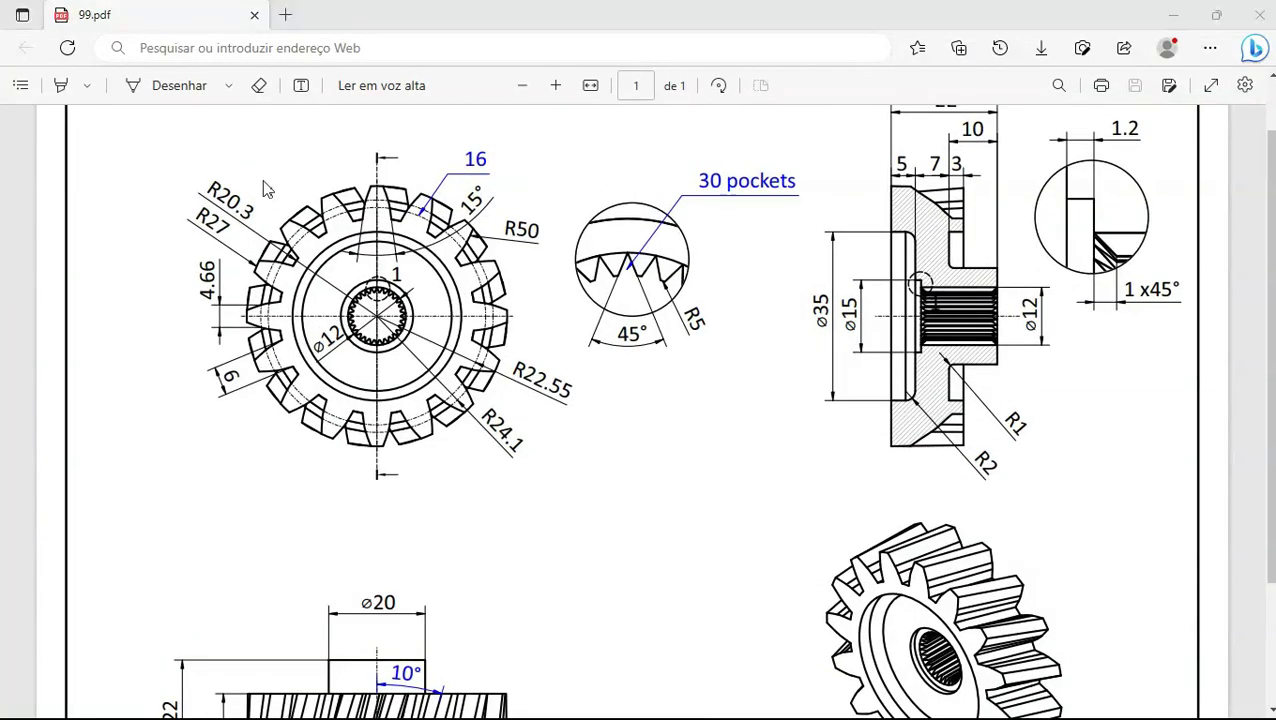
key("alt+Tab")
type("20.3")
key("Return")
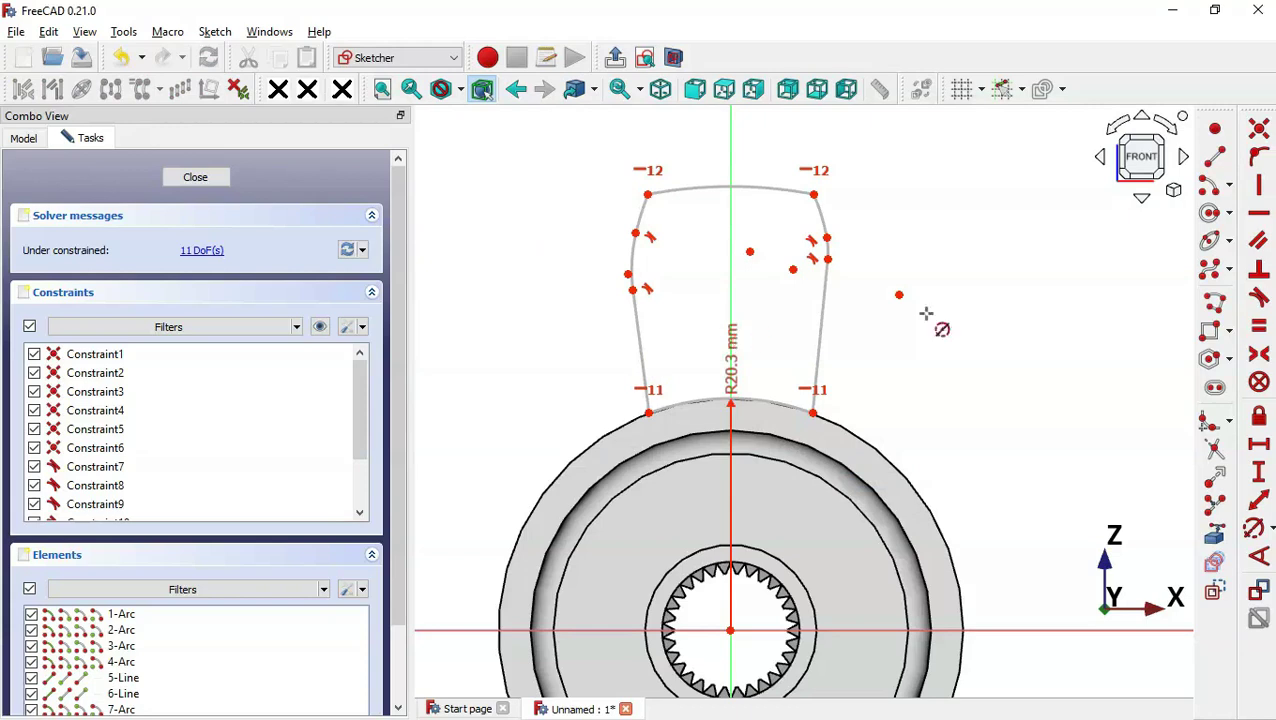
Apply equality constraints between the two fillet arcs, the two upper flank arcs and the two straight flank lines.
left_click(1259, 326)
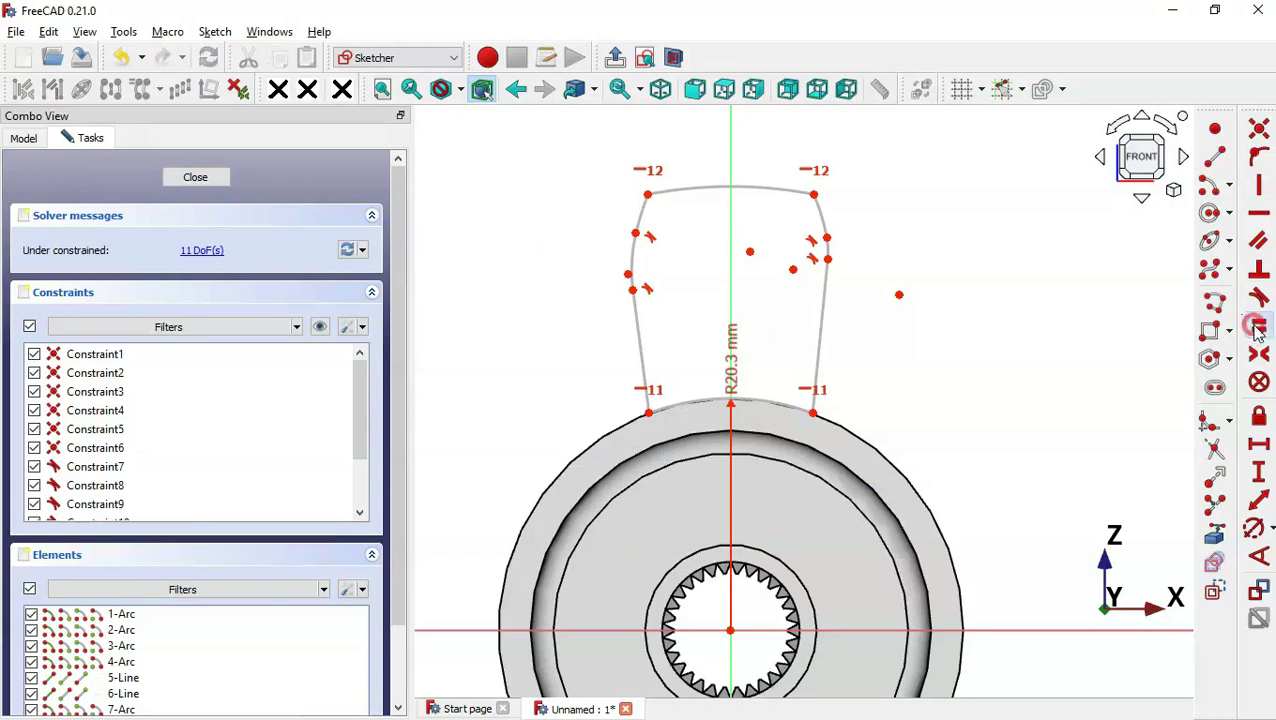
left_click(826, 249)
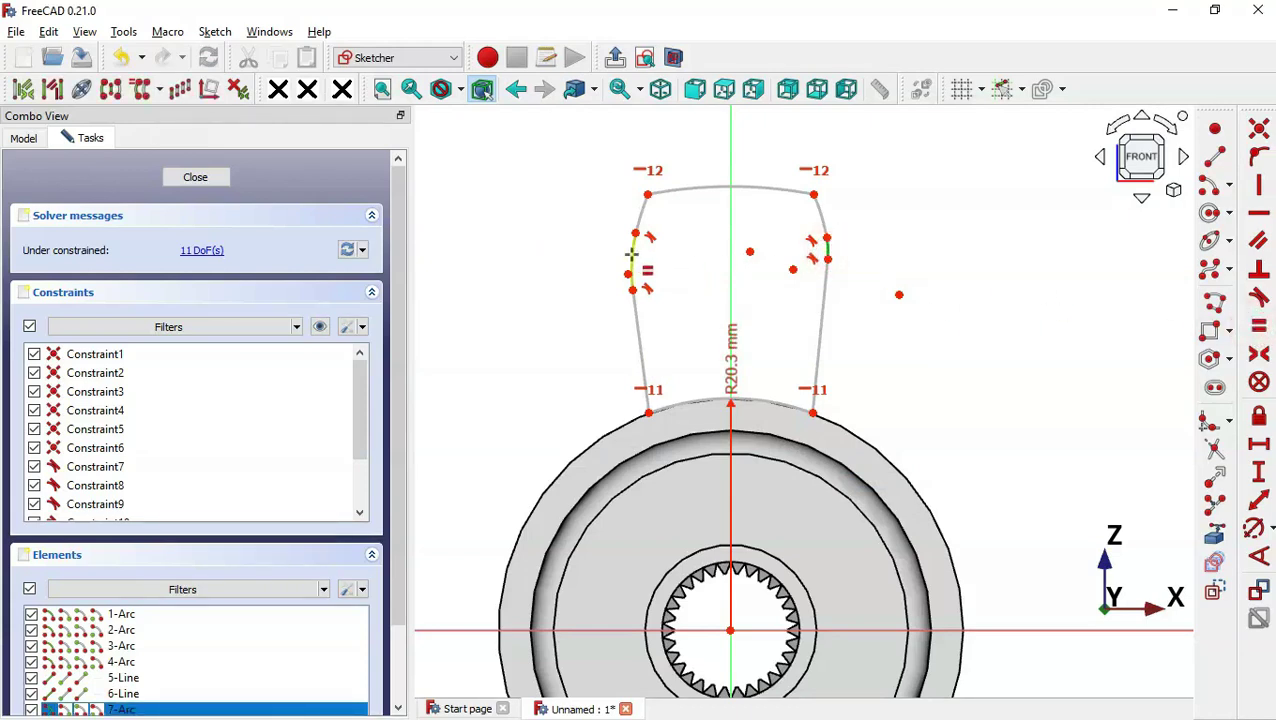
left_click(632, 254)
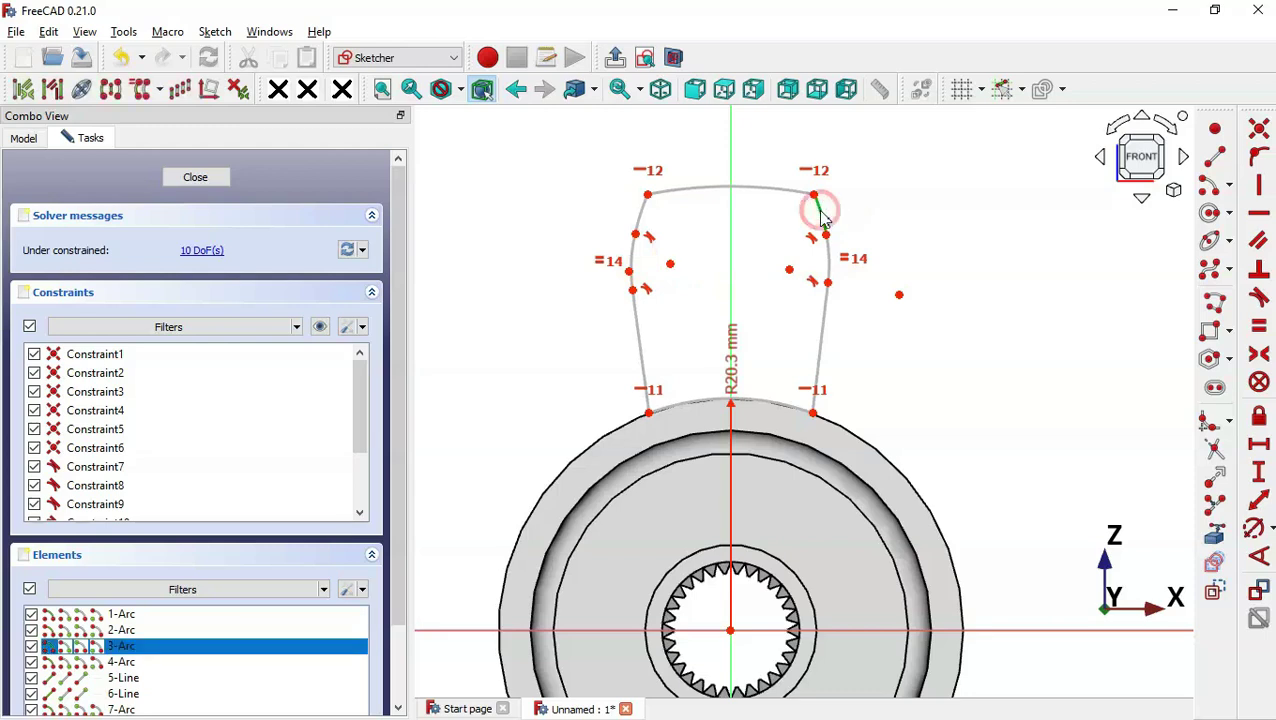
left_click(641, 208)
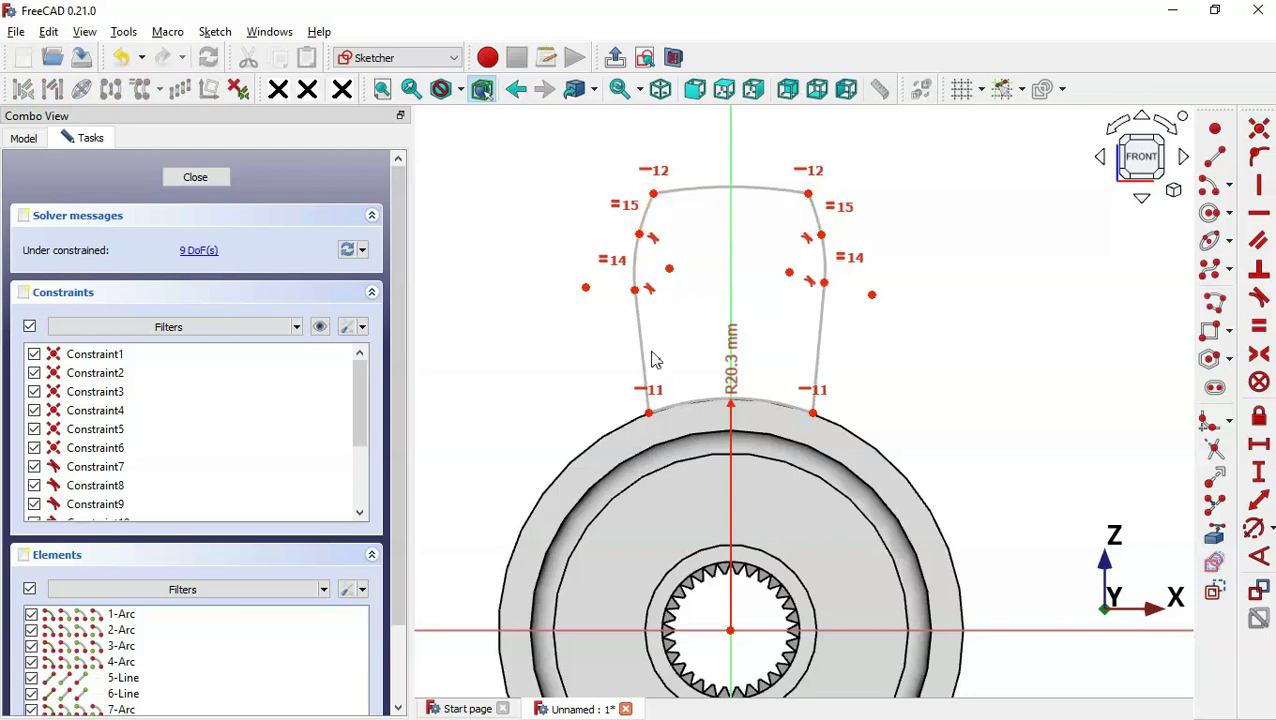
left_click(645, 351)
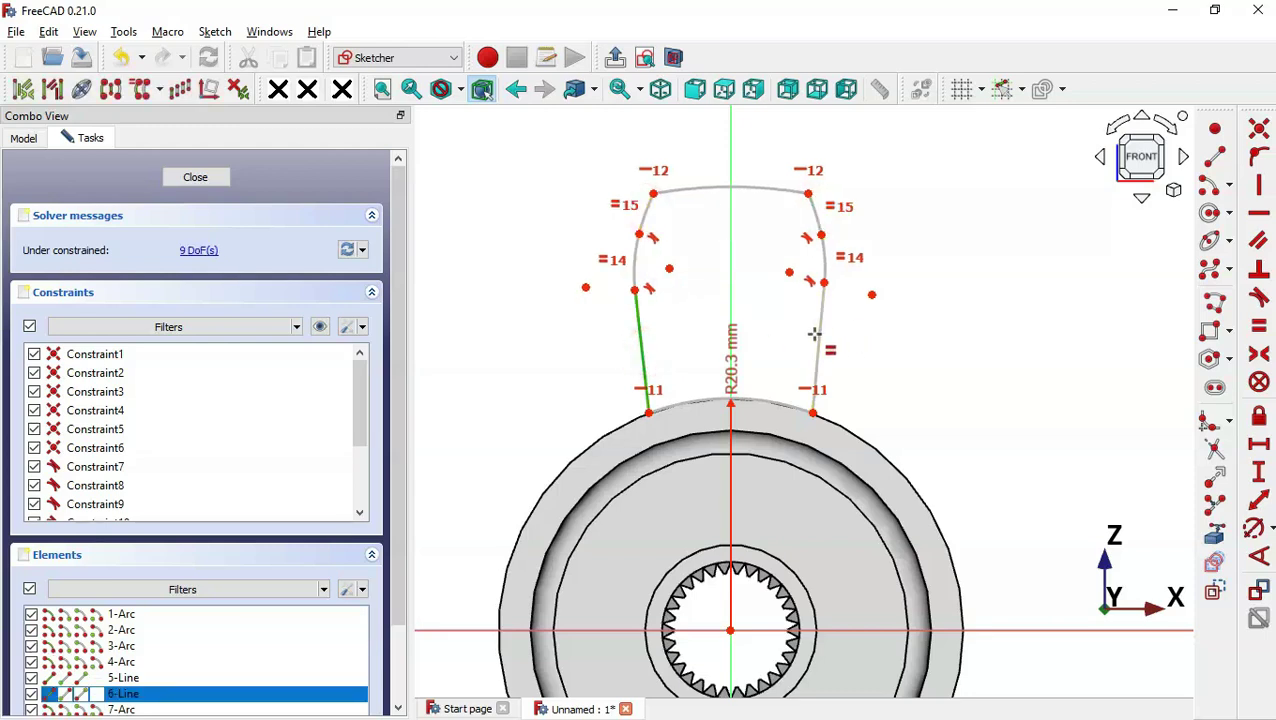
left_click(820, 341)
Consult the PDF drawing, then draw two origin-centred construction arcs across the tooth, joining the lower and upper ends of the fillet arcs.
key("alt+Tab")
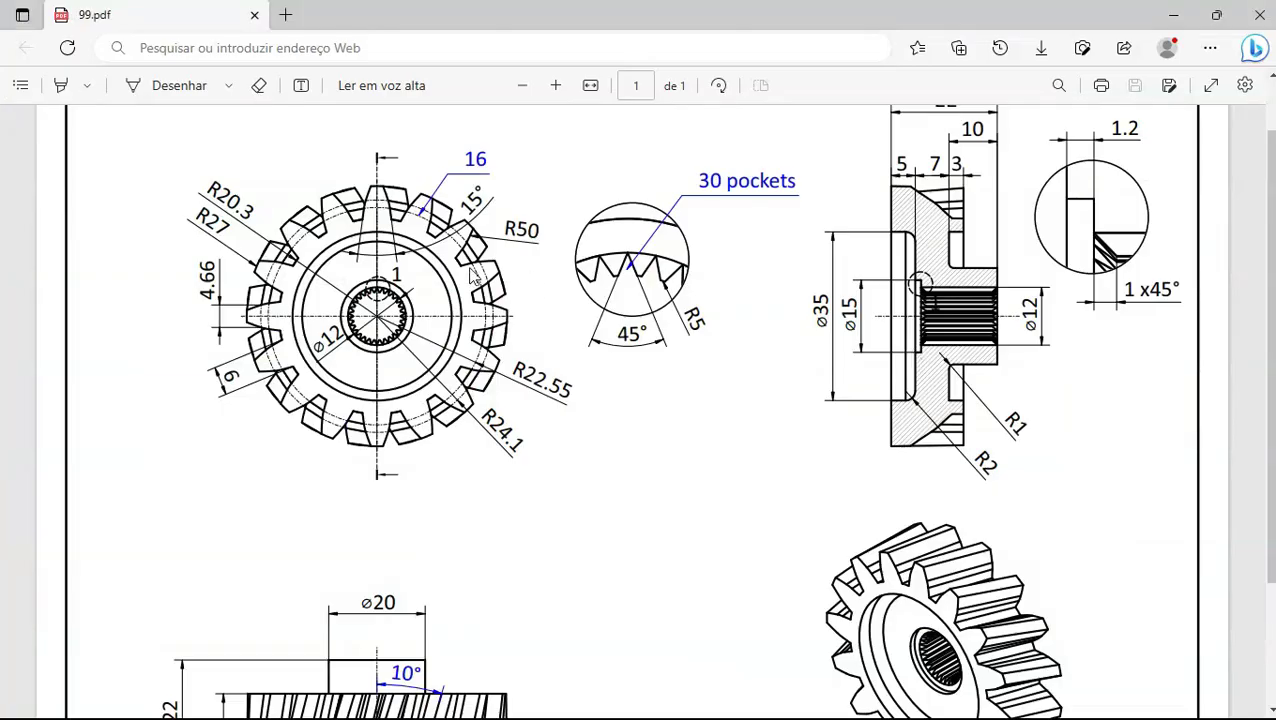
key("alt+Tab")
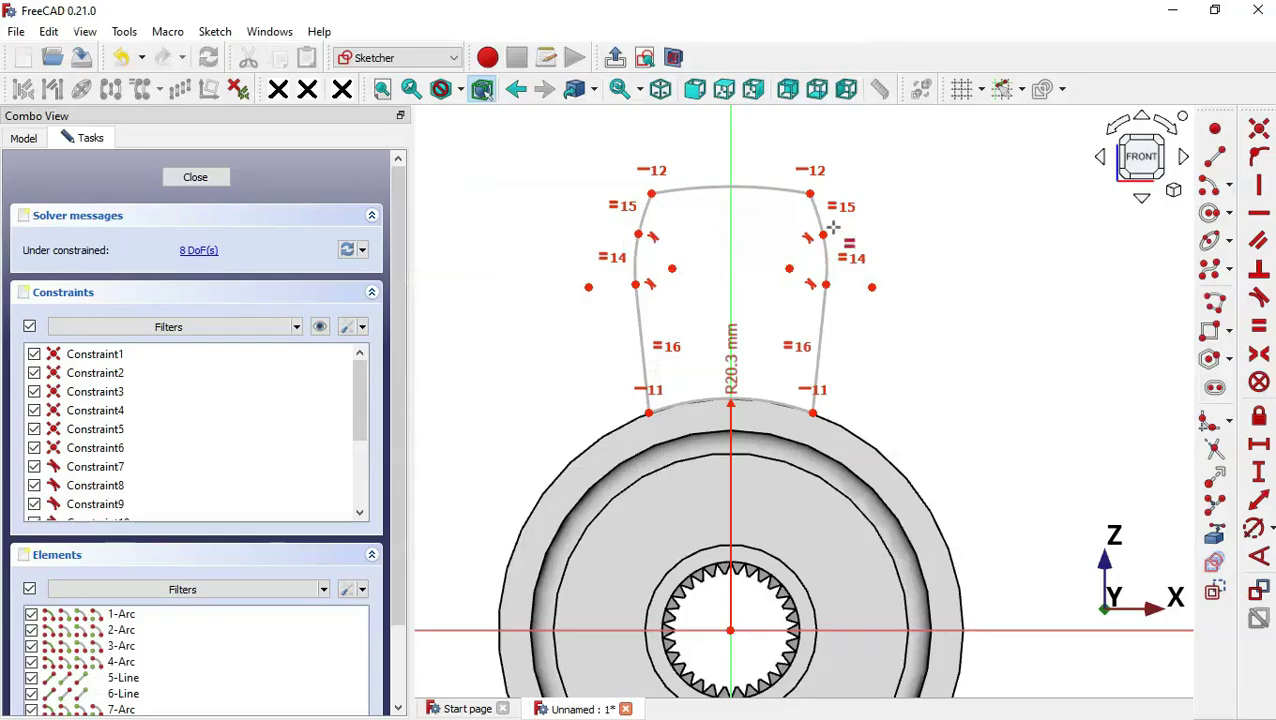
key("alt+Tab")
scroll(287, 229, "up", 3, "ctrl")
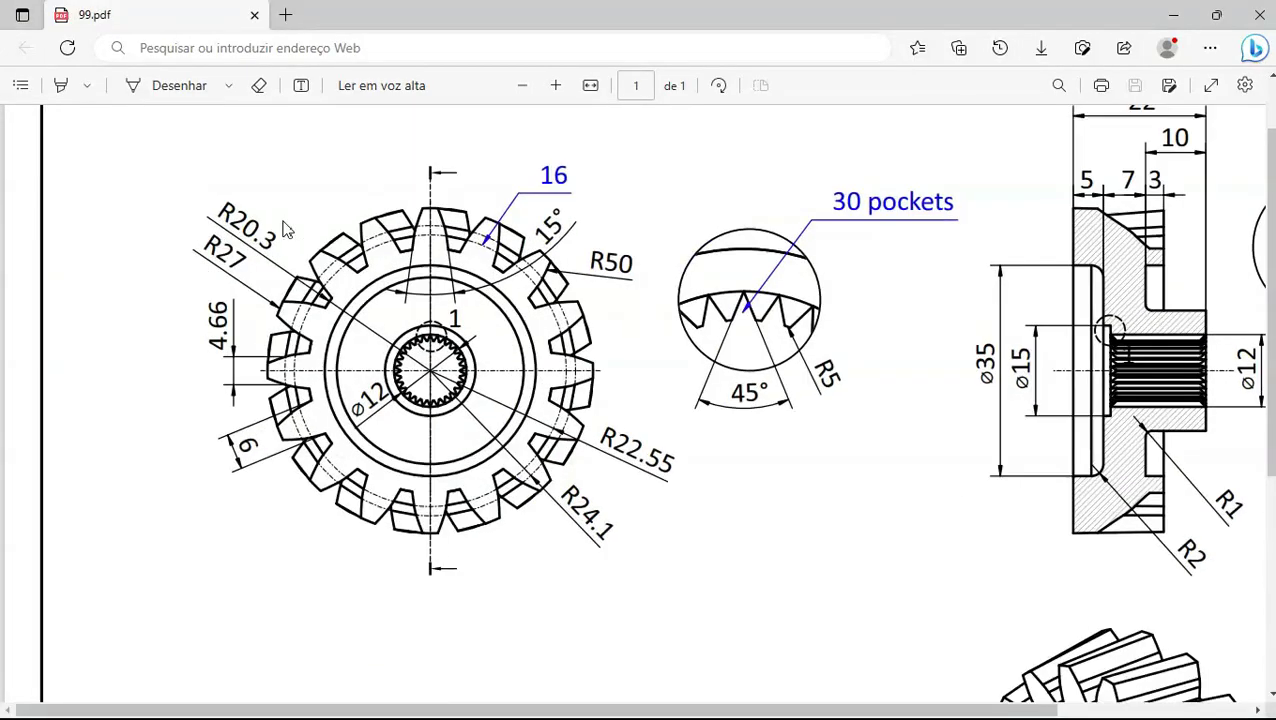
key("alt+Tab")
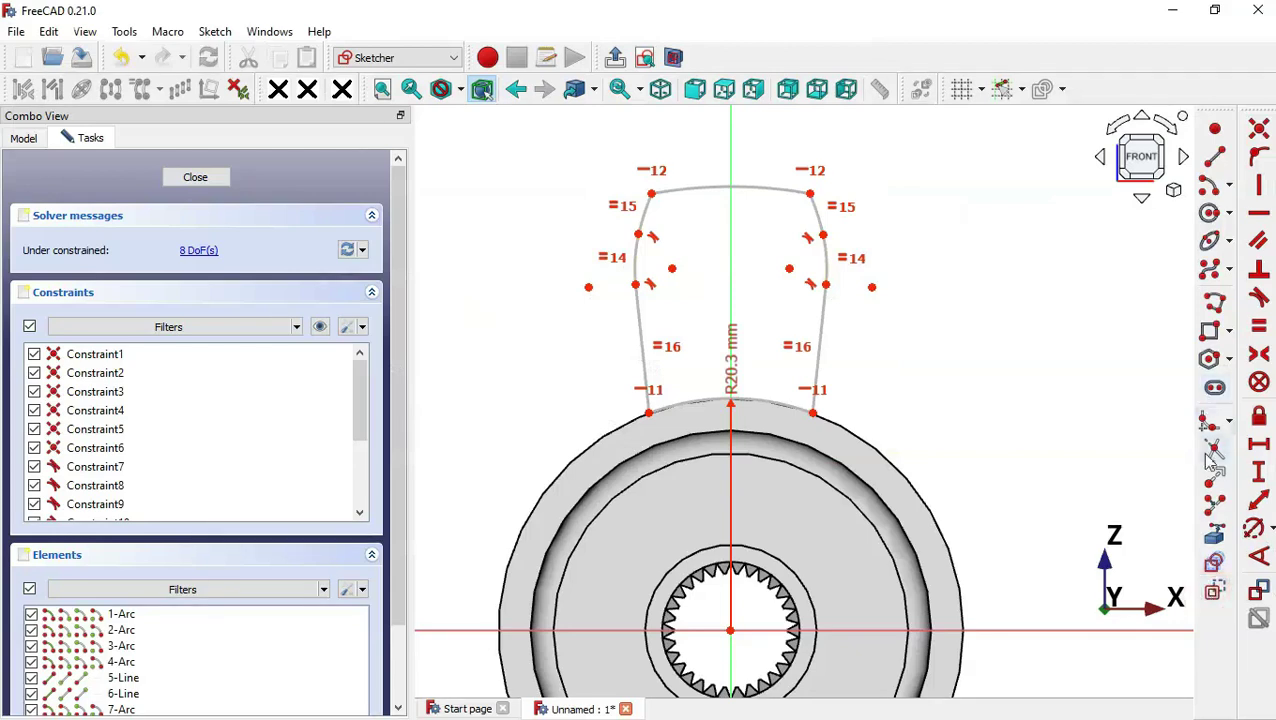
left_click(1214, 185)
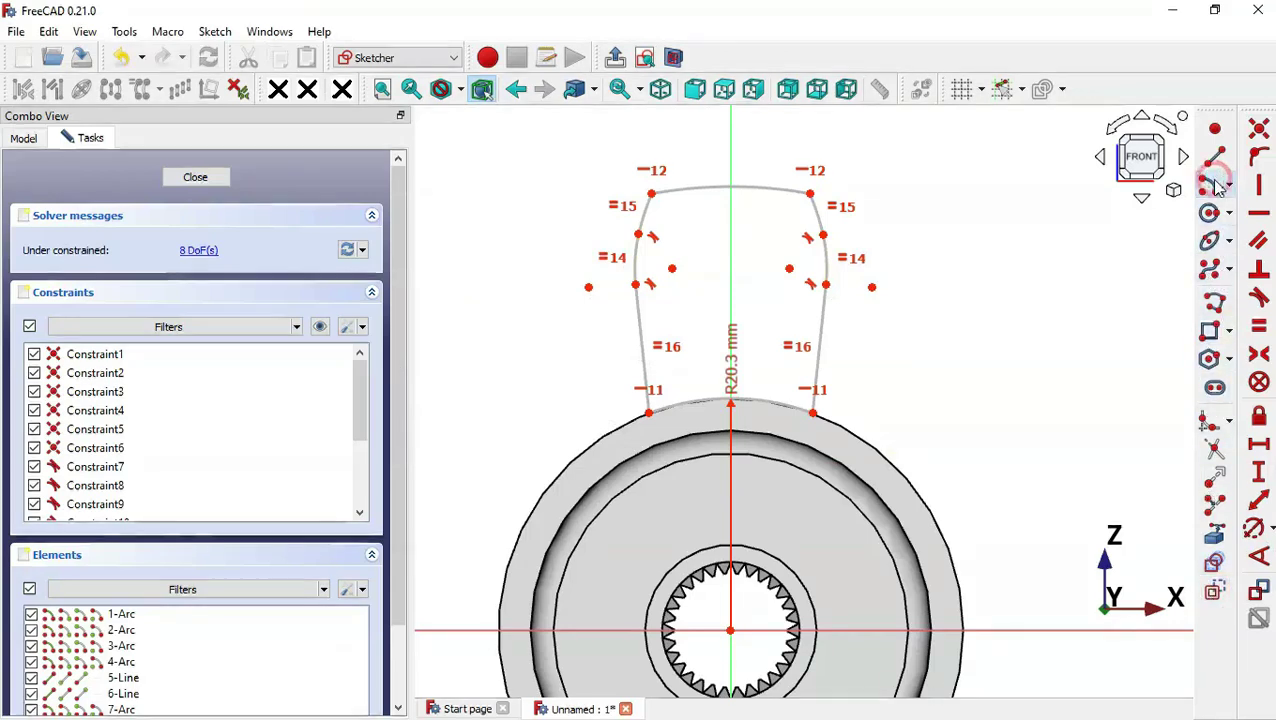
left_click(730, 630)
left_click(634, 284)
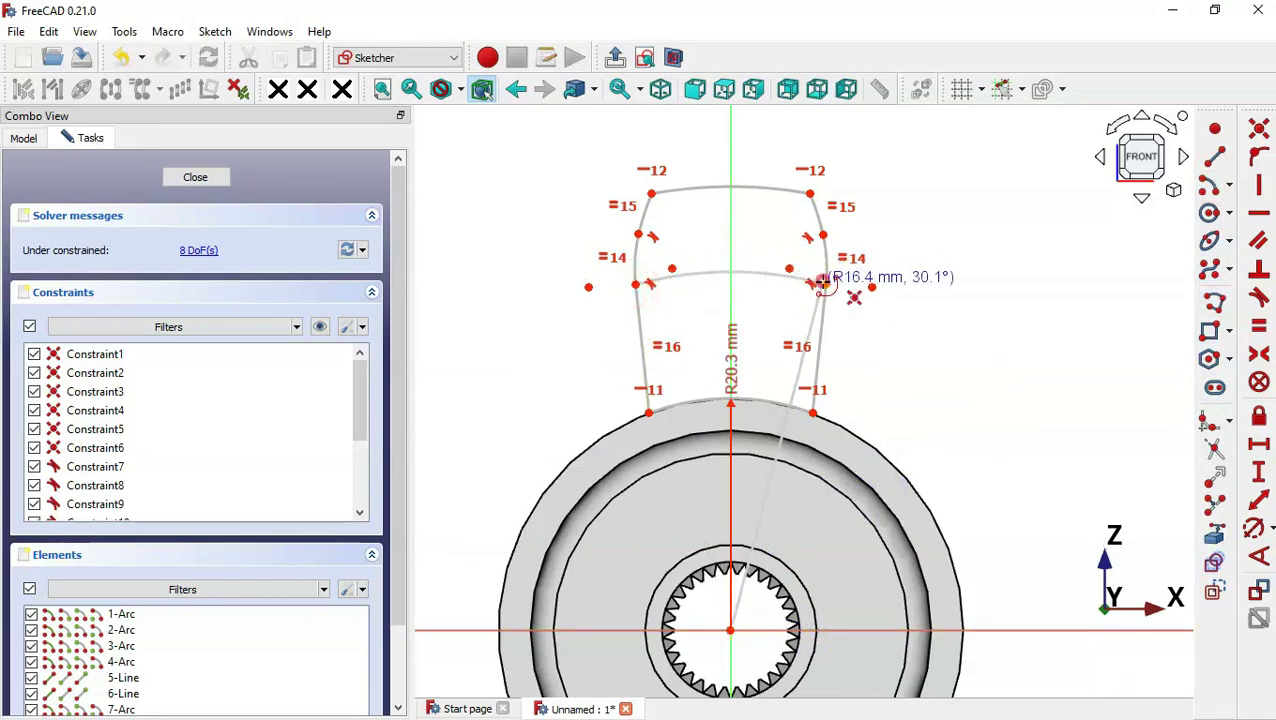
left_click(822, 284)
left_click(730, 630)
left_click(637, 233)
left_click(822, 234)
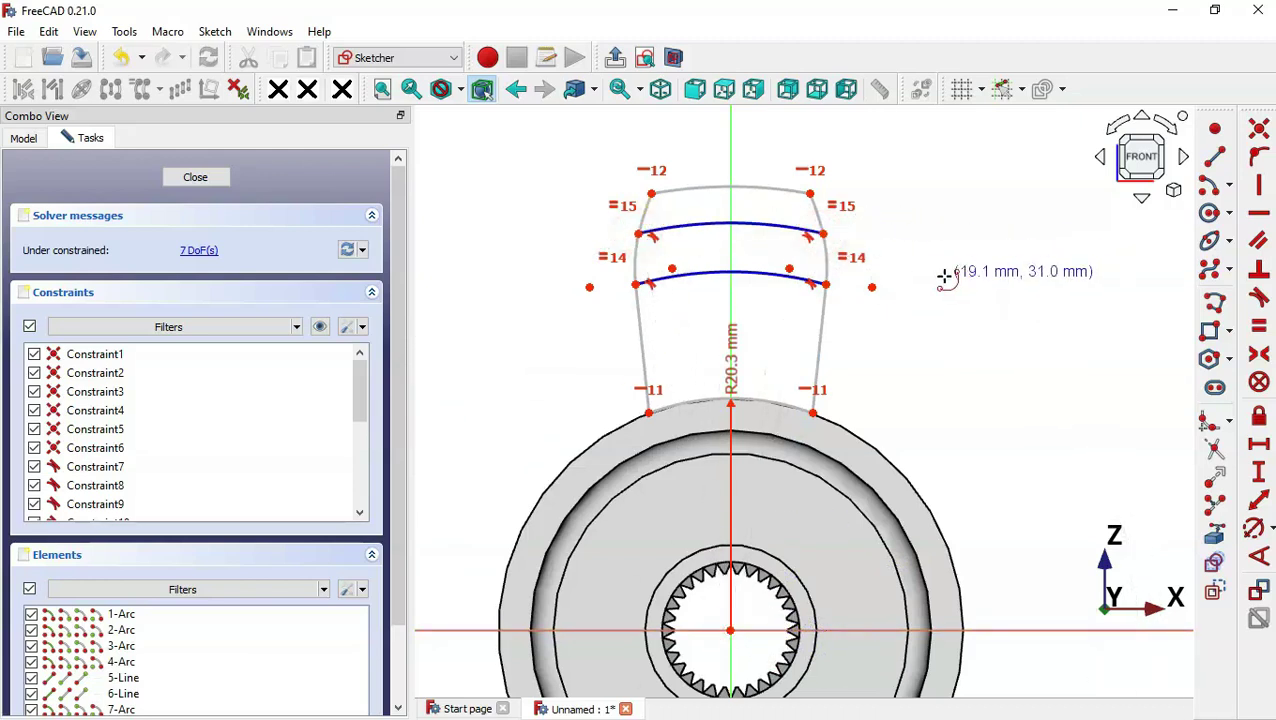
Check the drawing and constrain the lower construction arc's radius to 22.55 mm.
left_click(1255, 529)
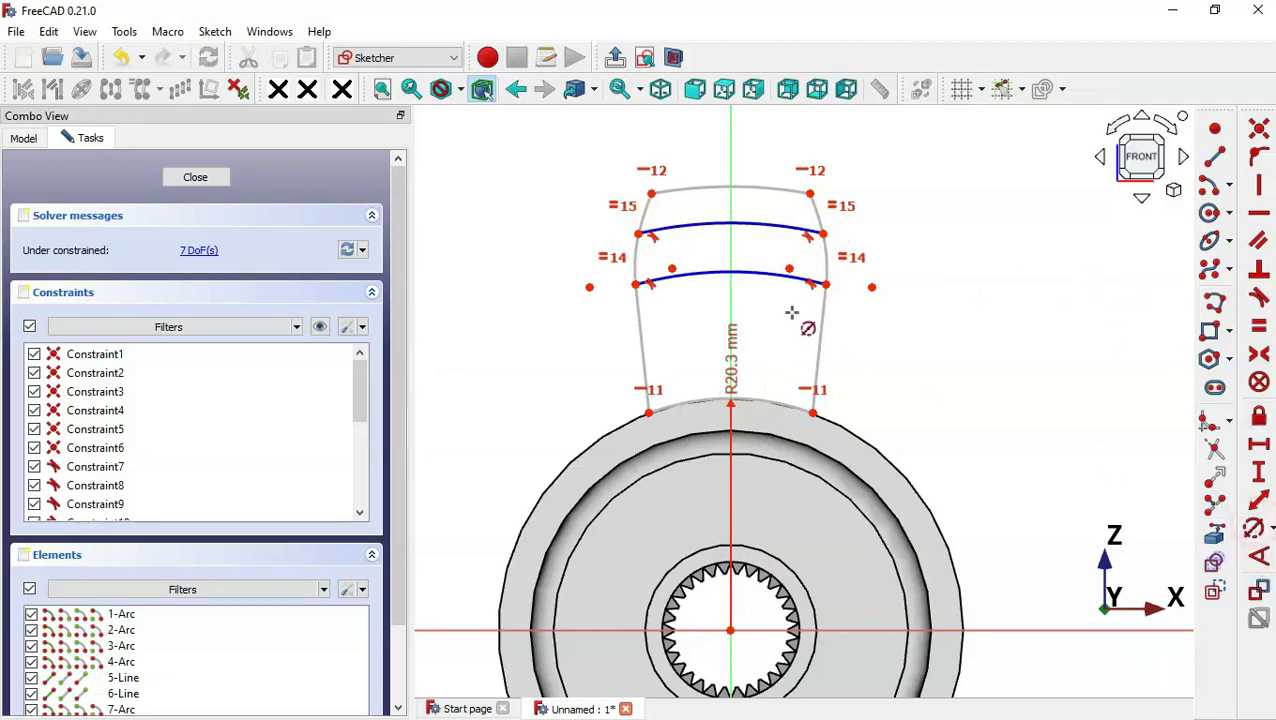
left_click(756, 273)
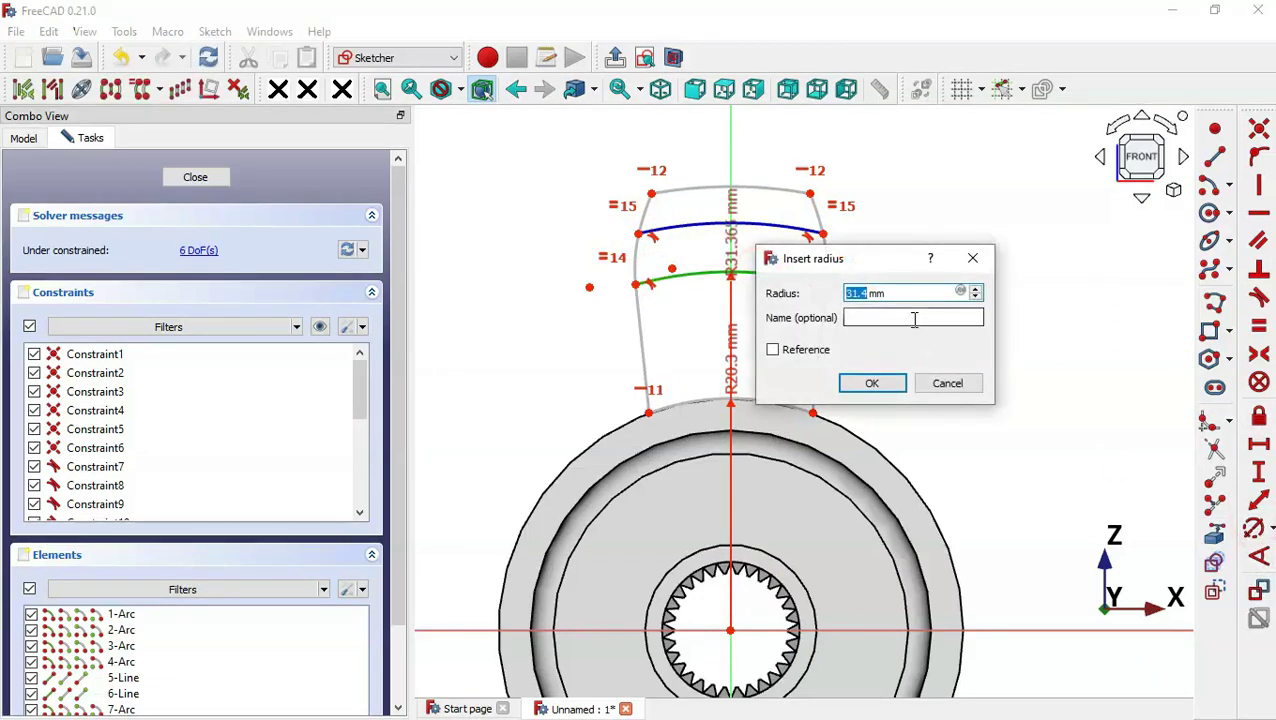
key("alt+Tab")
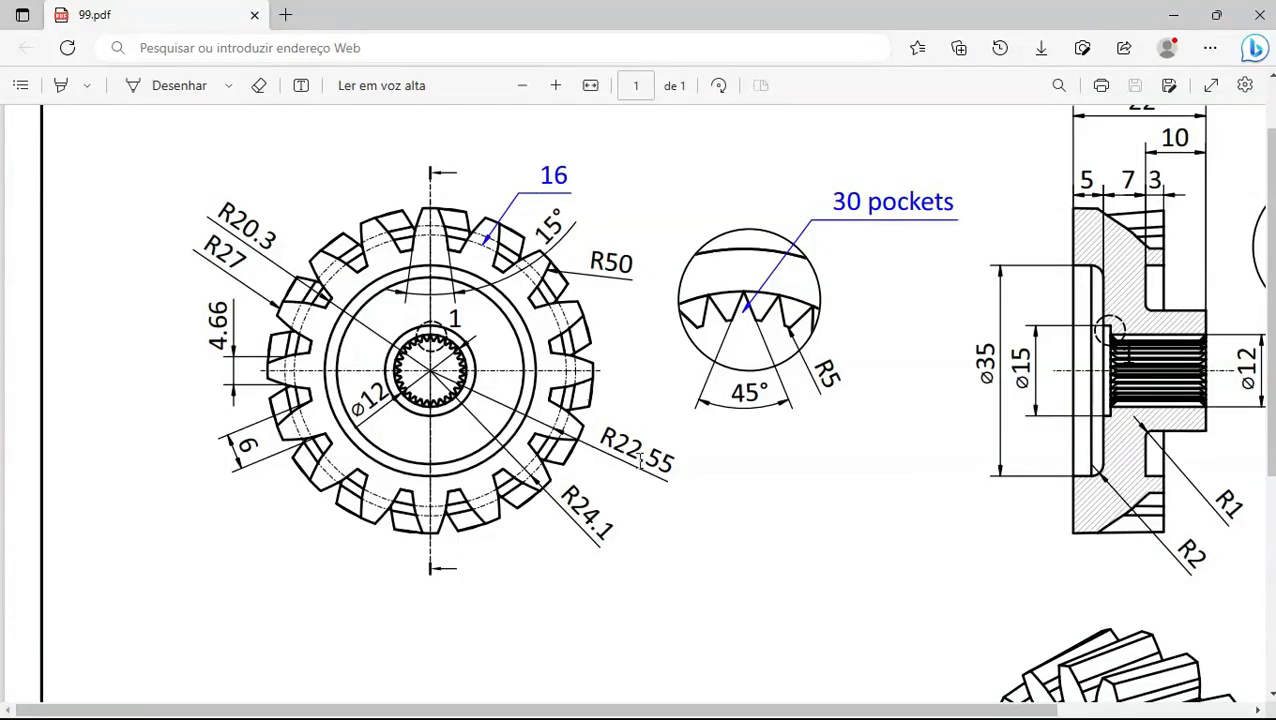
key("alt+Tab")
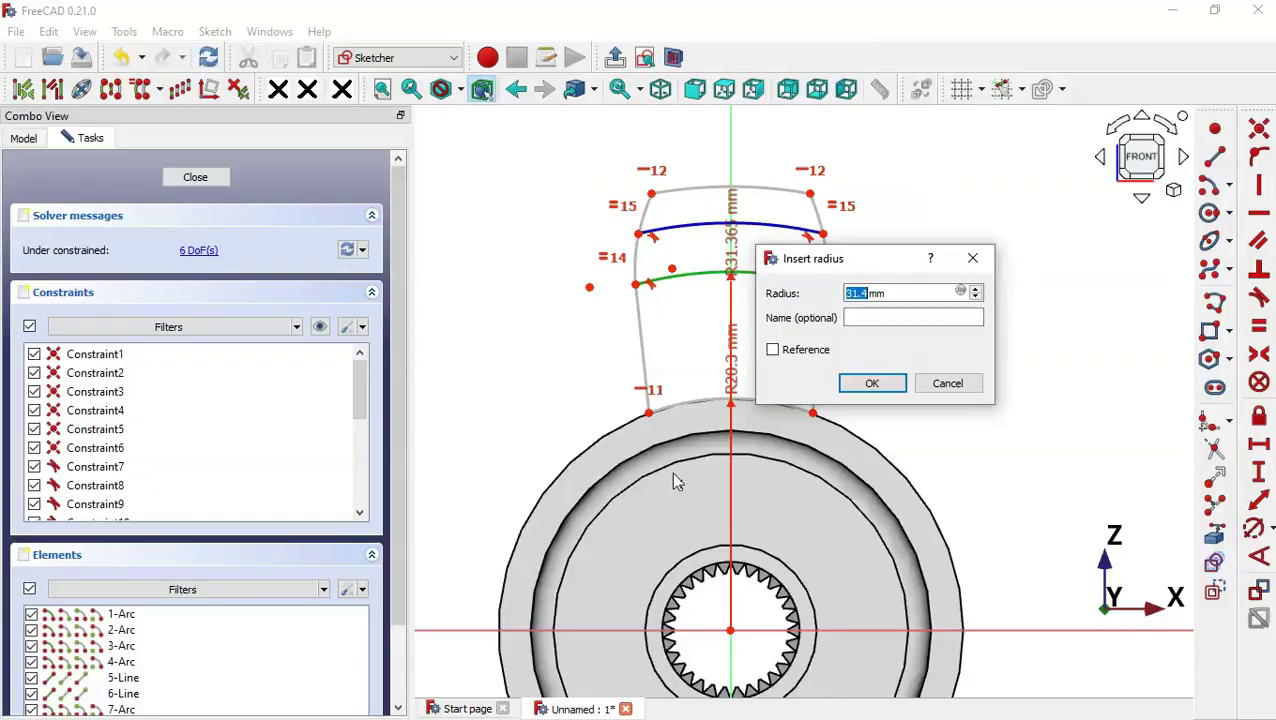
type("22")
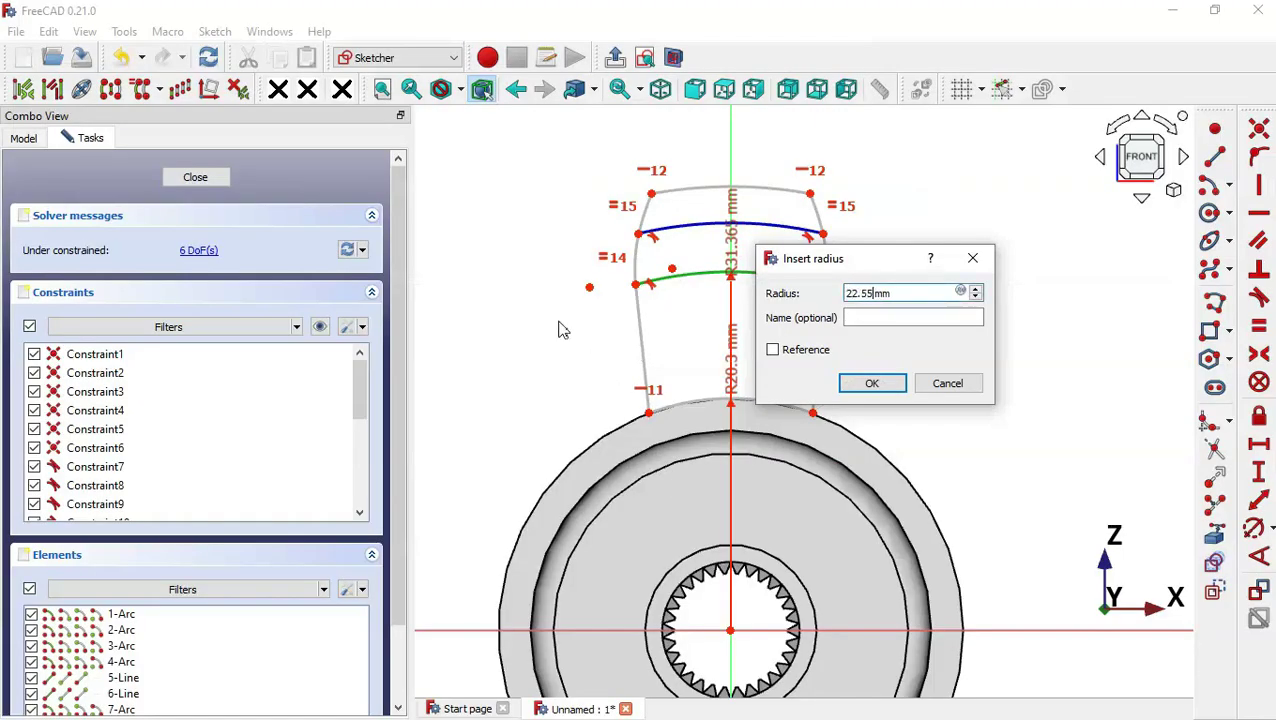
key("Return")
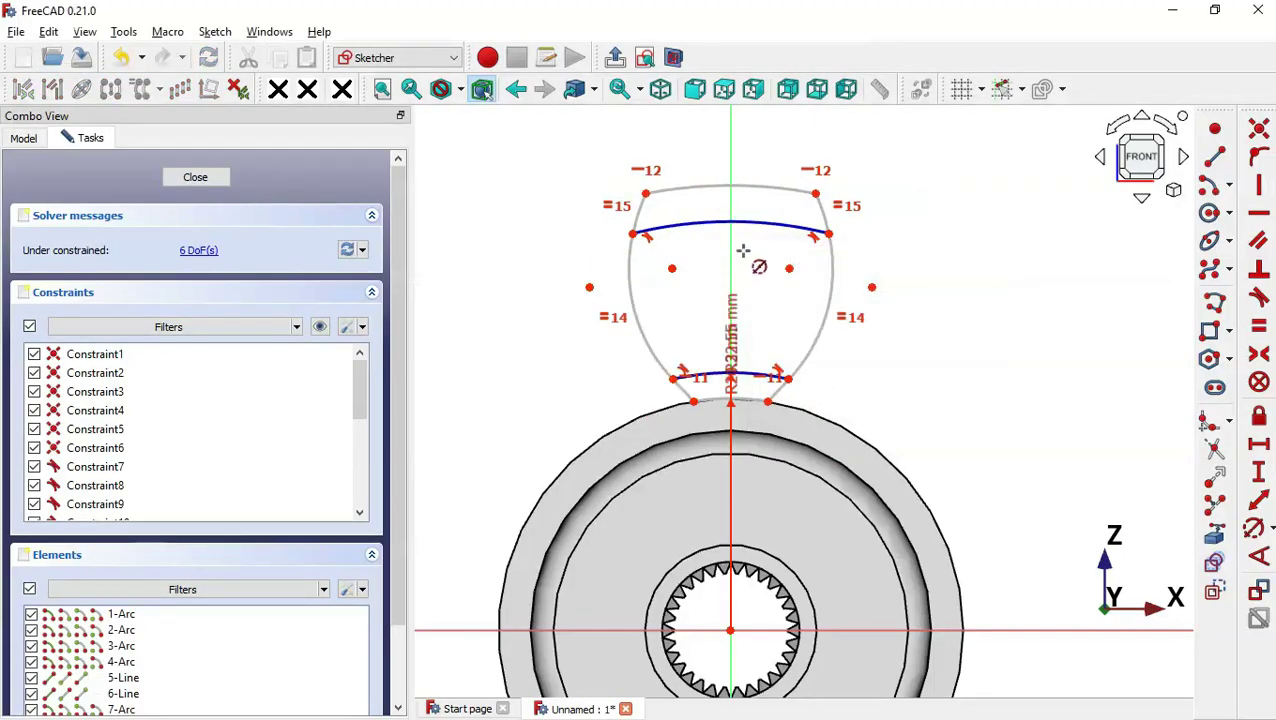
Check the drawing and constrain the upper construction arc's radius to 24.1 mm.
left_click(772, 223)
key("alt+Tab")
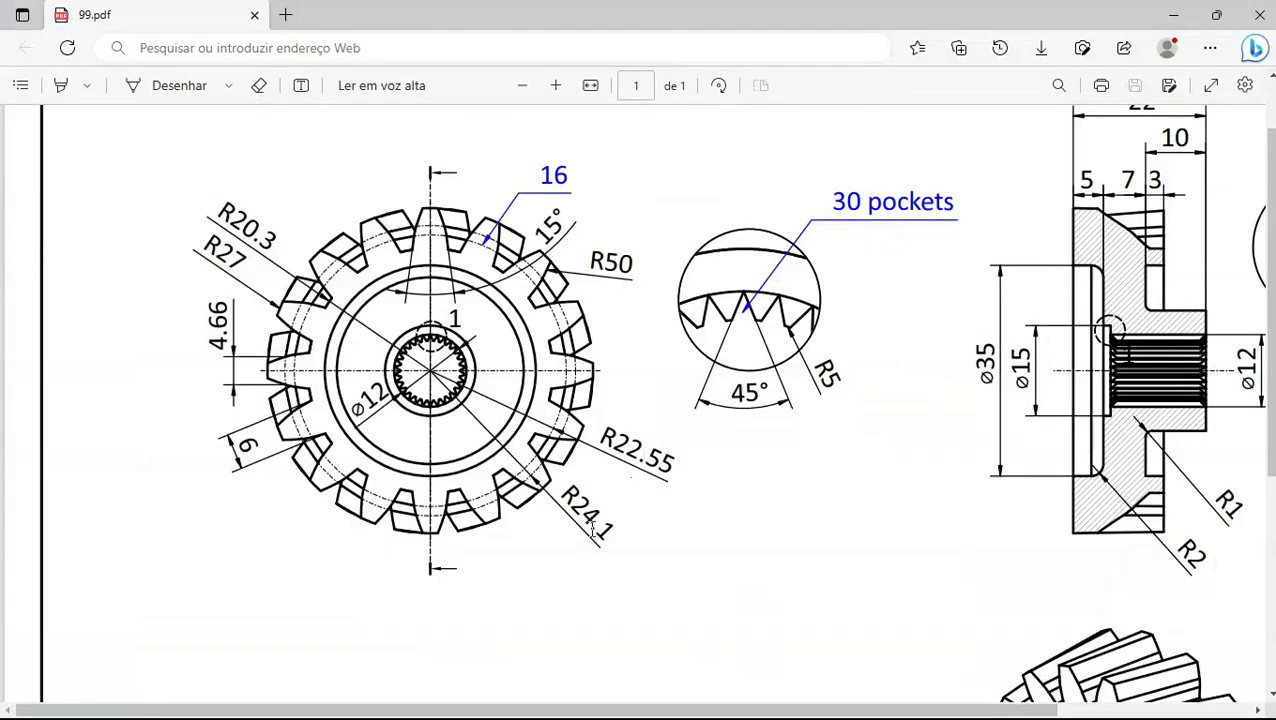
key("alt+Tab")
type("24.1")
key("Return")
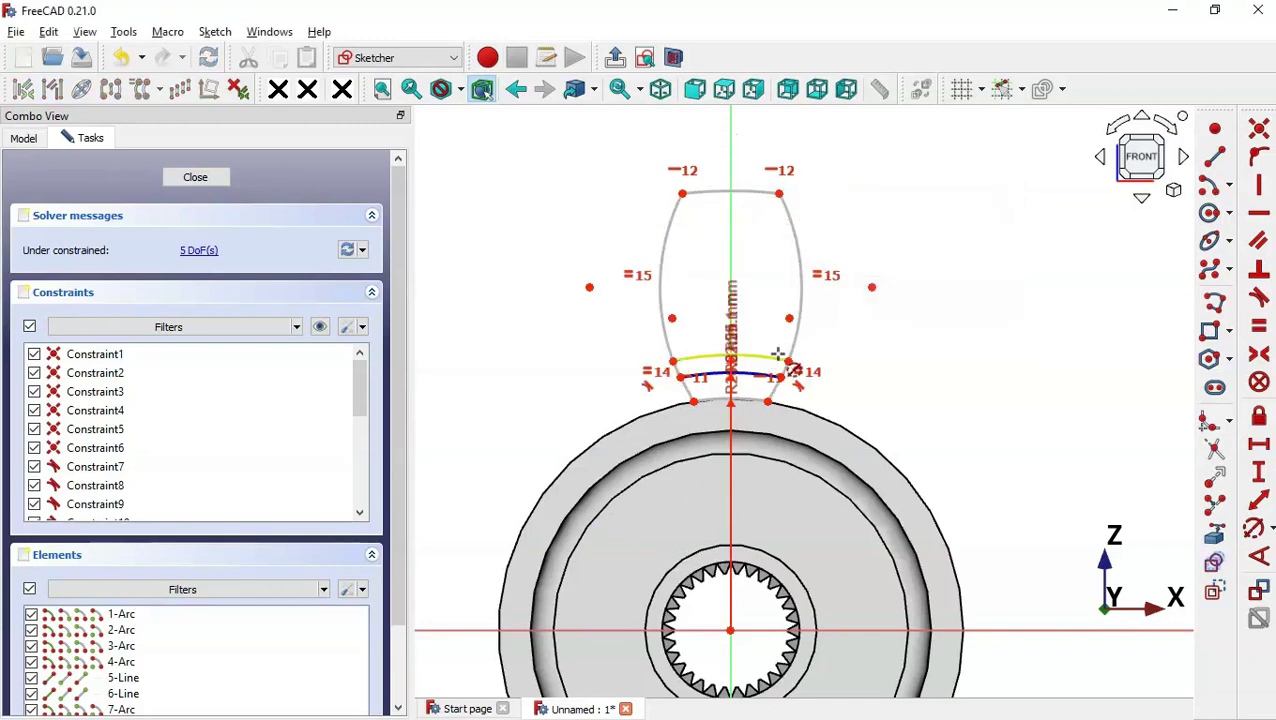
Check the outer radius in the drawing and constrain the tip arc's radius to 27 mm.
left_click(750, 190)
key("alt+Tab")
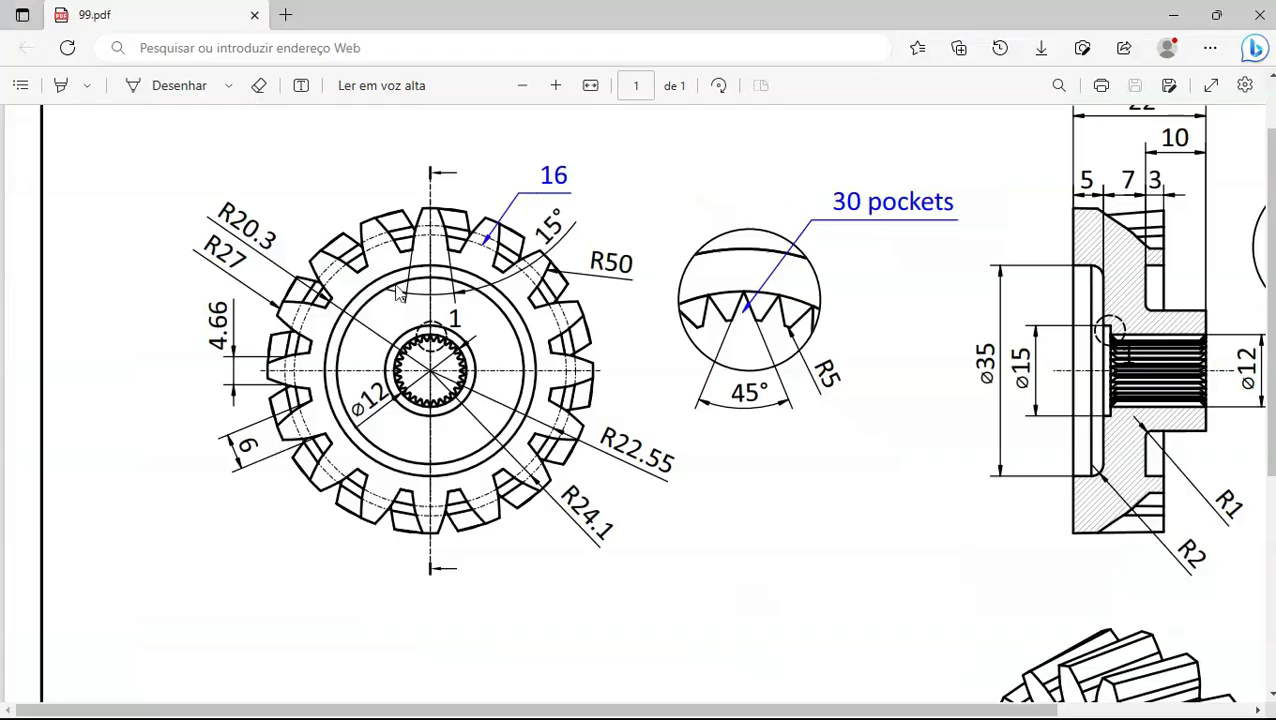
key("alt+Tab")
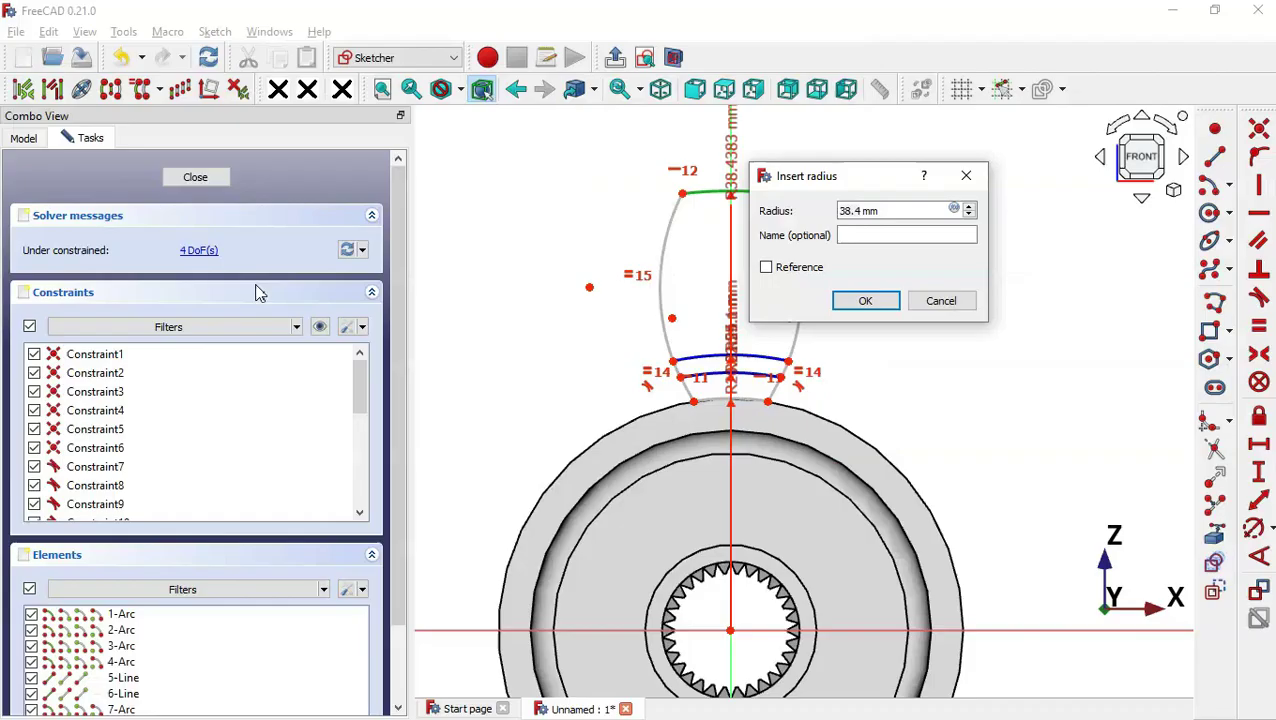
type("27")
key("Return")
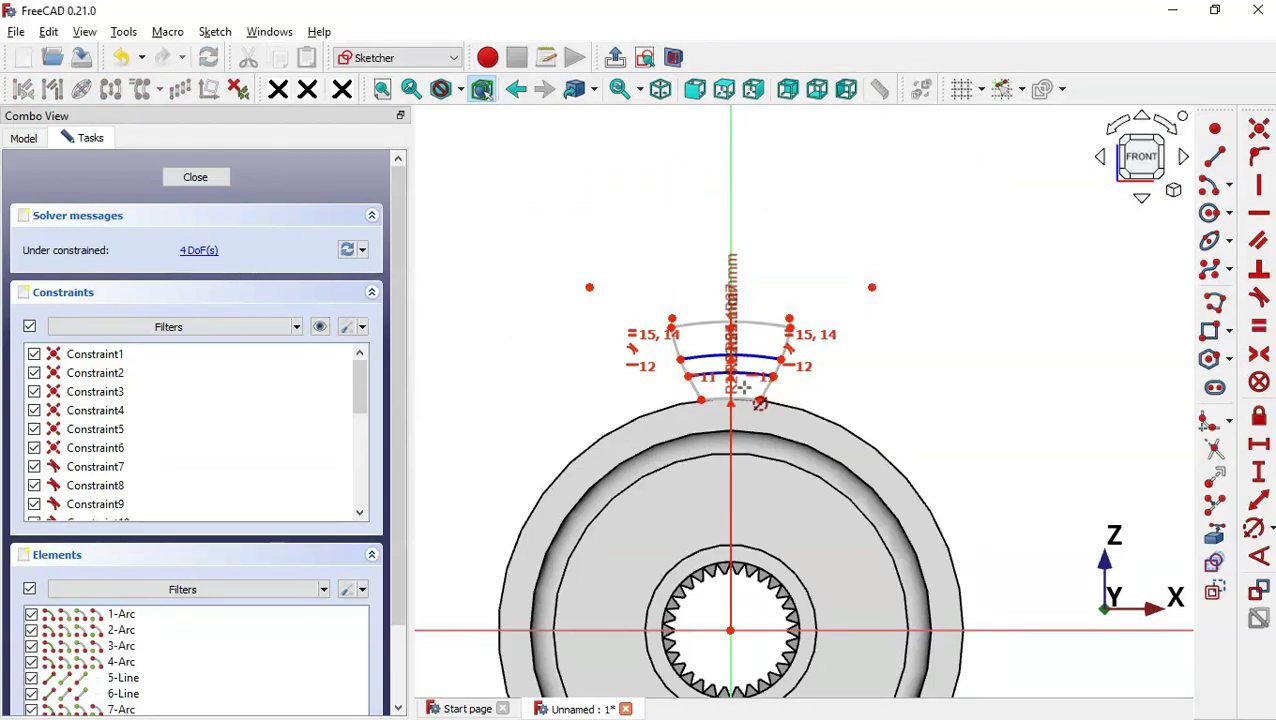
Hide the sketch constraints, pull the tip corner inward and pull the root corner outward to a root width of about 11.8 mm.
scroll(745, 385, "up", 5)
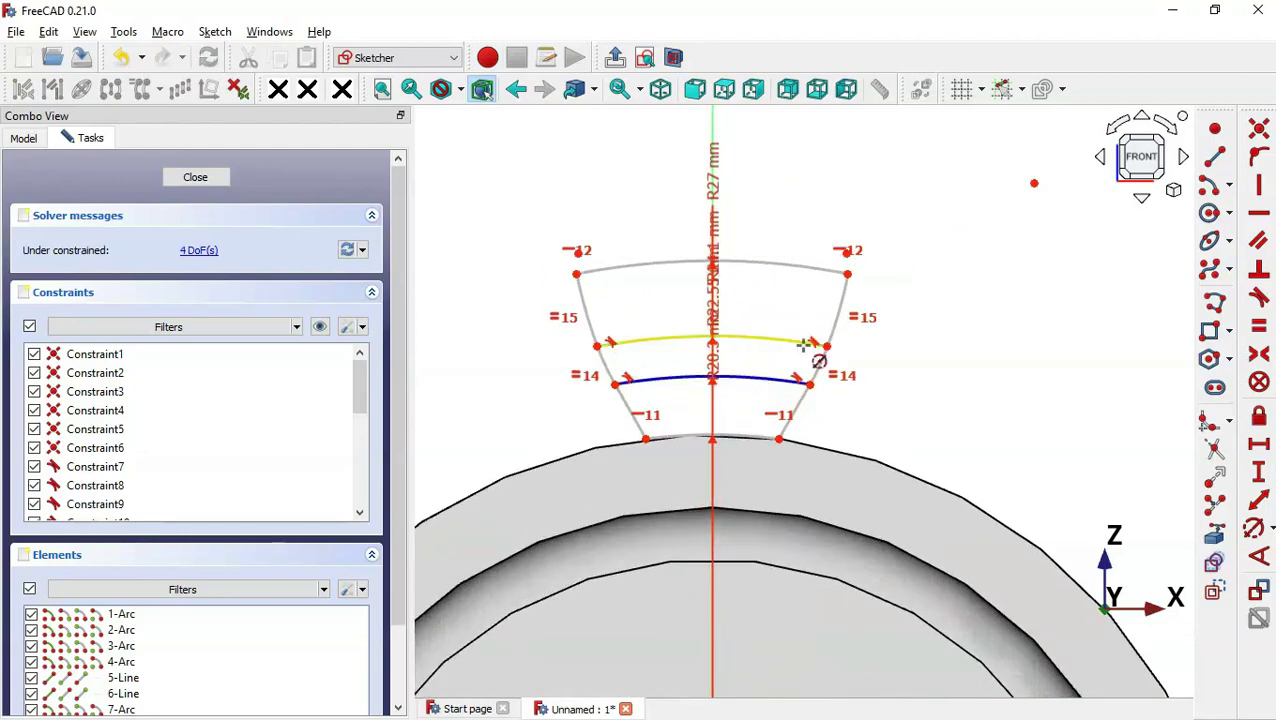
left_click(320, 330)
mouse_move(847, 274)
left_mouse_down()
mouse_move(783, 266)
mouse_move(828, 270)
left_mouse_up()
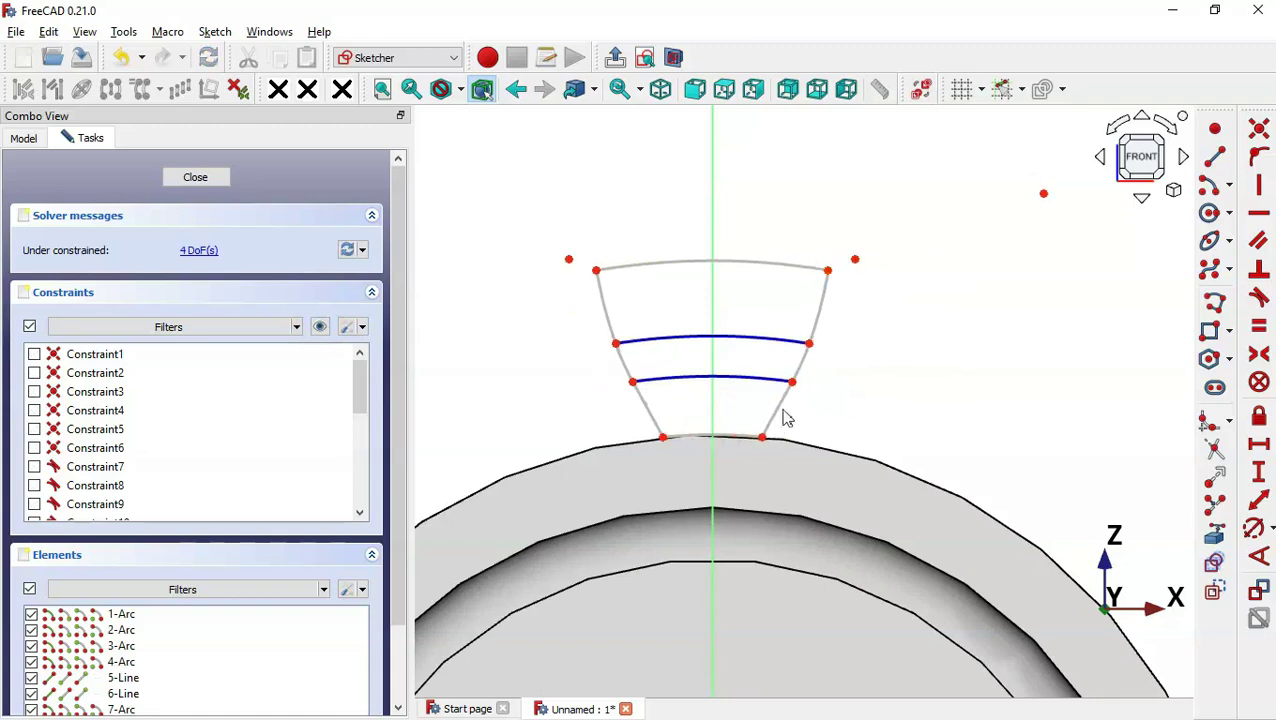
left_click_drag(763, 441, 846, 464)
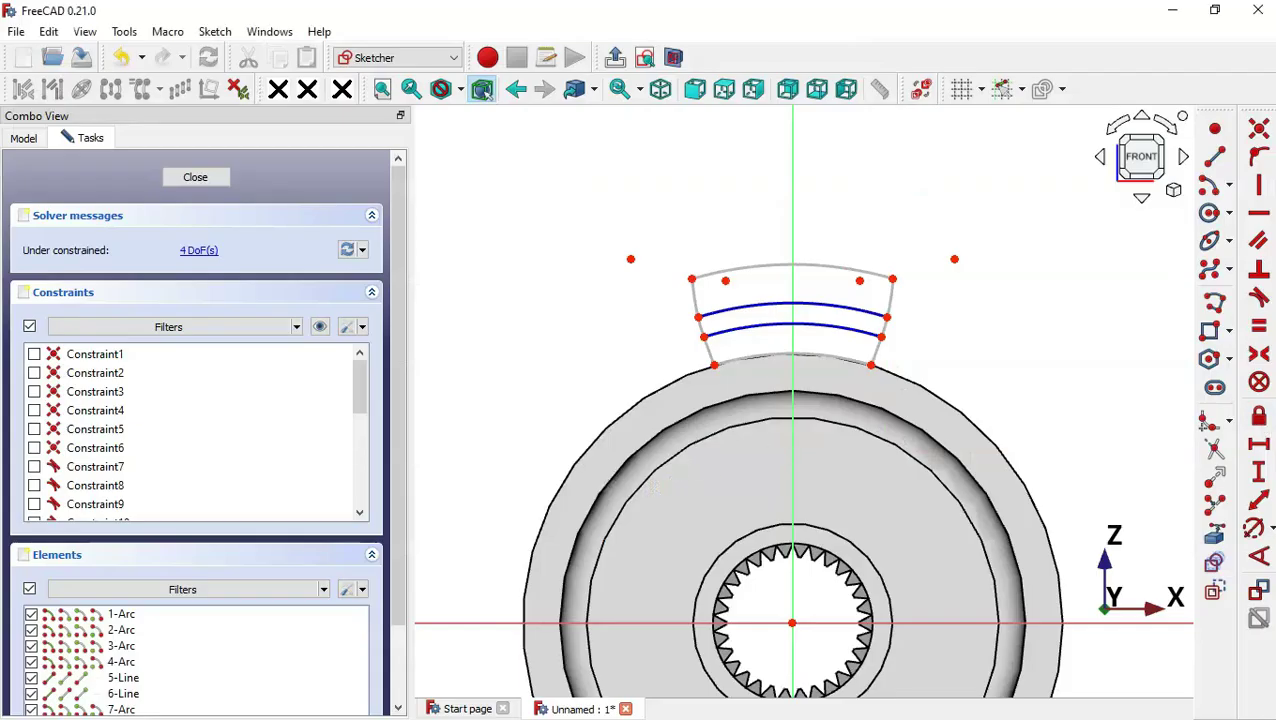
Constrain the horizontal distance between the root arc's two endpoints to 6 mm.
left_click(1261, 446)
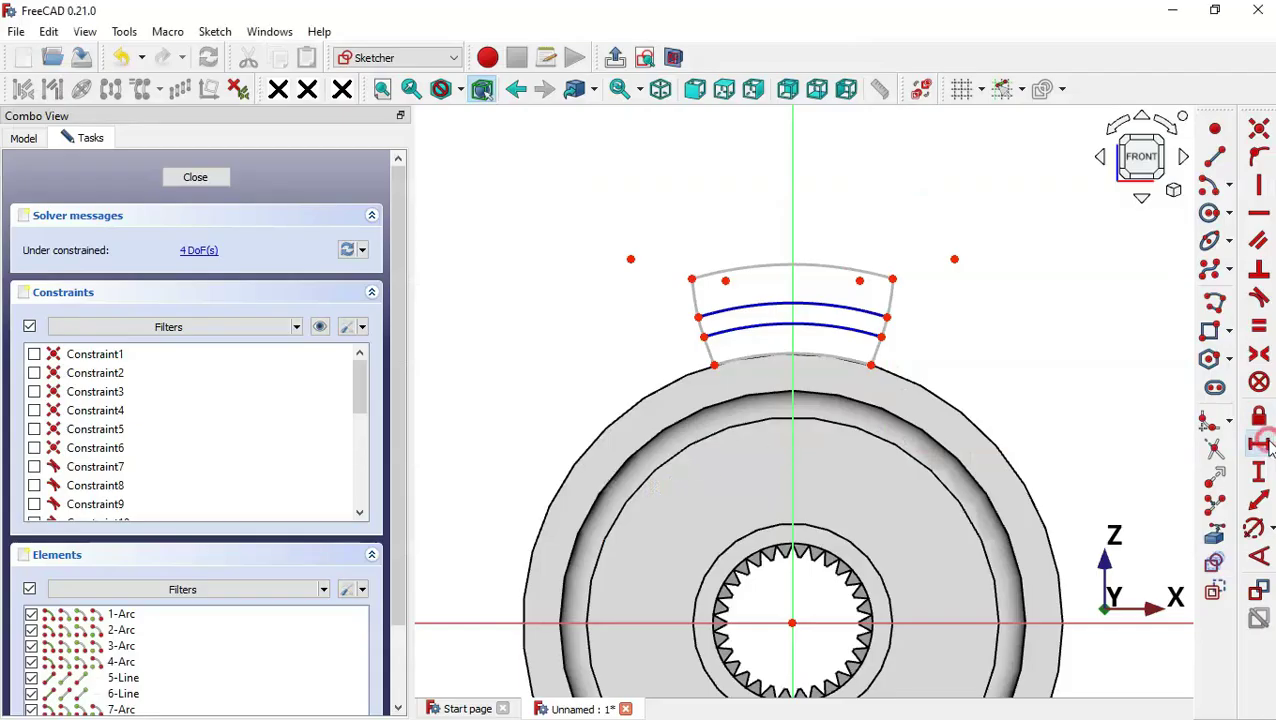
left_click(716, 366)
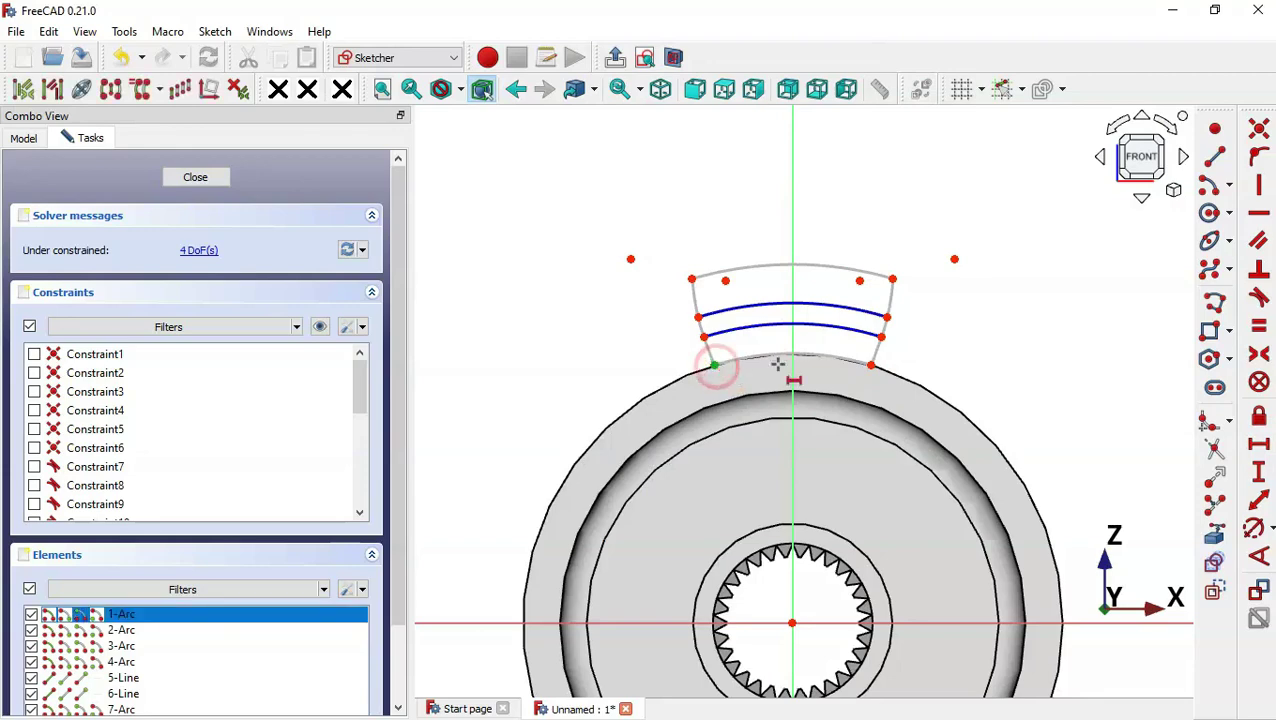
left_click(871, 366)
type("6")
key("Return")
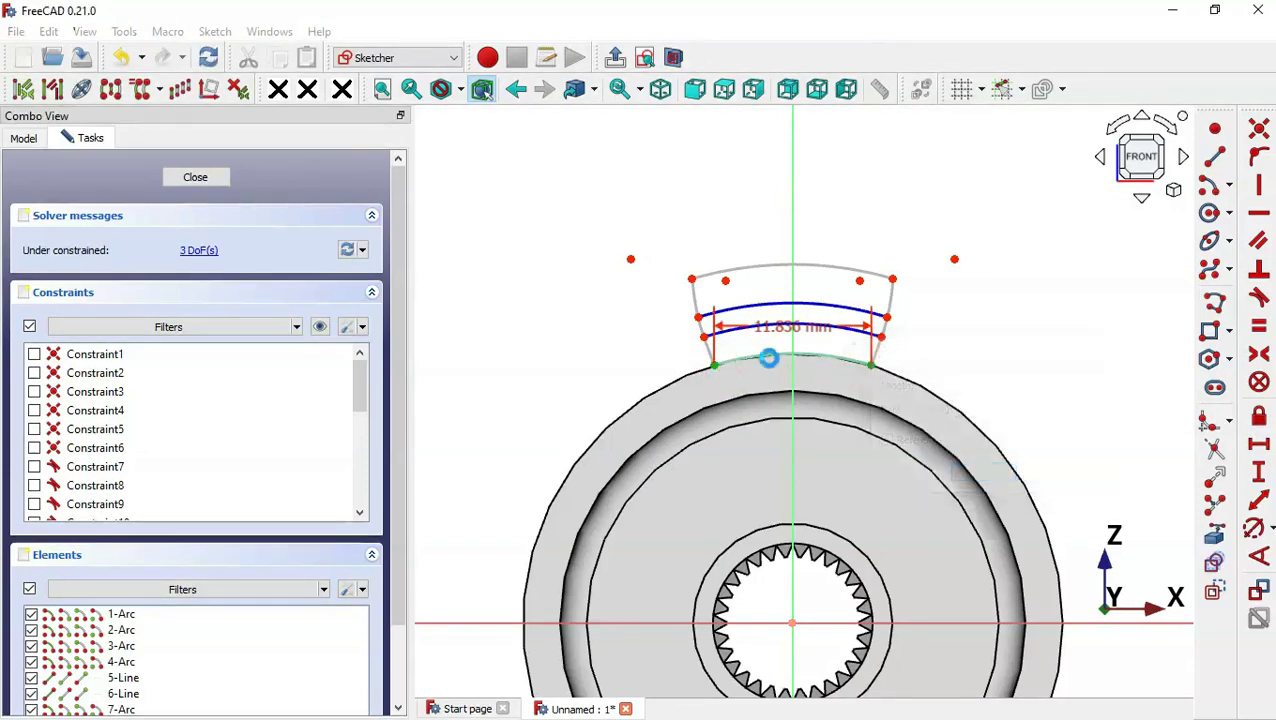
Check the tooth width in the drawing and constrain the horizontal distance between the upper construction arc's endpoints to 4.66 mm.
key("alt+Tab")
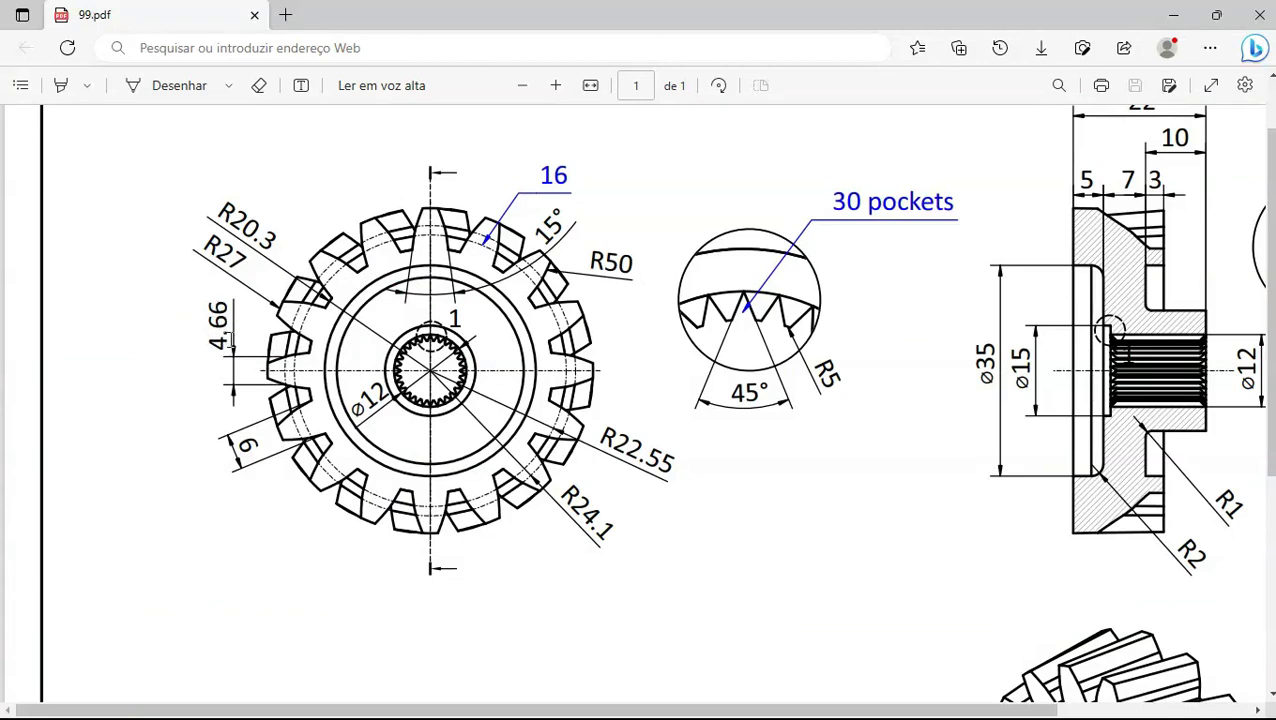
key("alt+Tab")
key("alt+Tab")
key("alt+Tab")
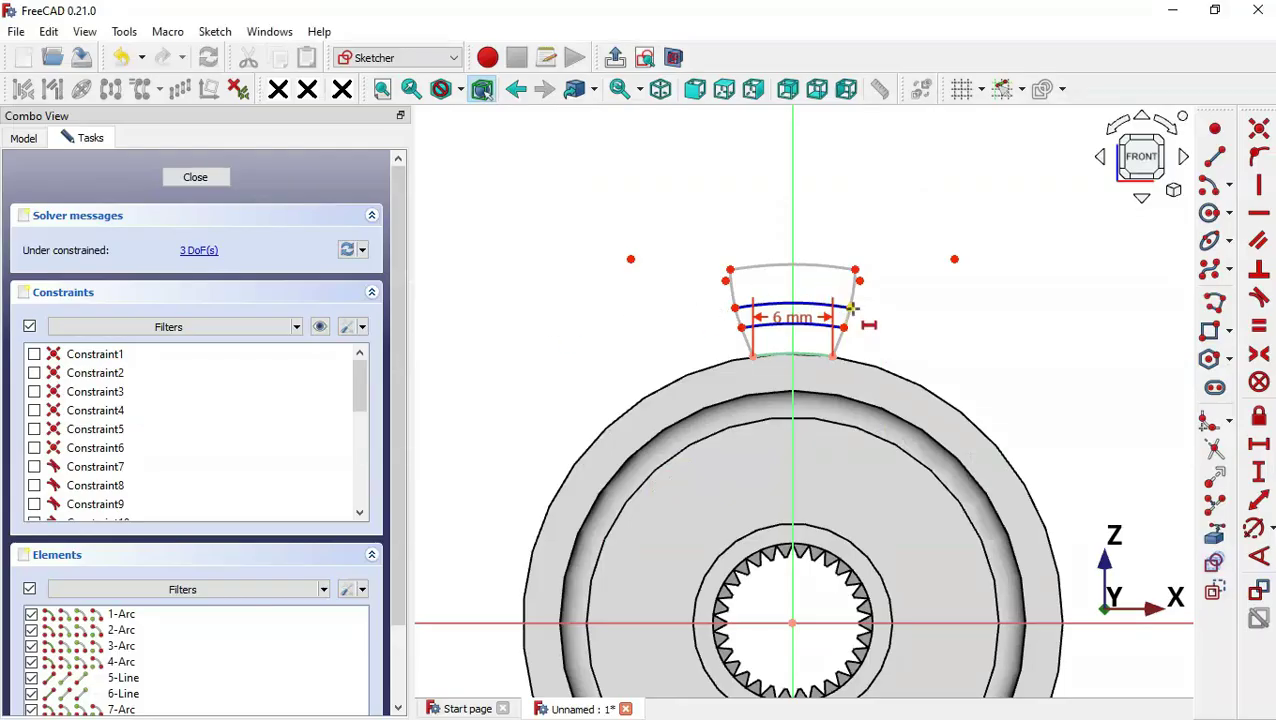
left_click(850, 308)
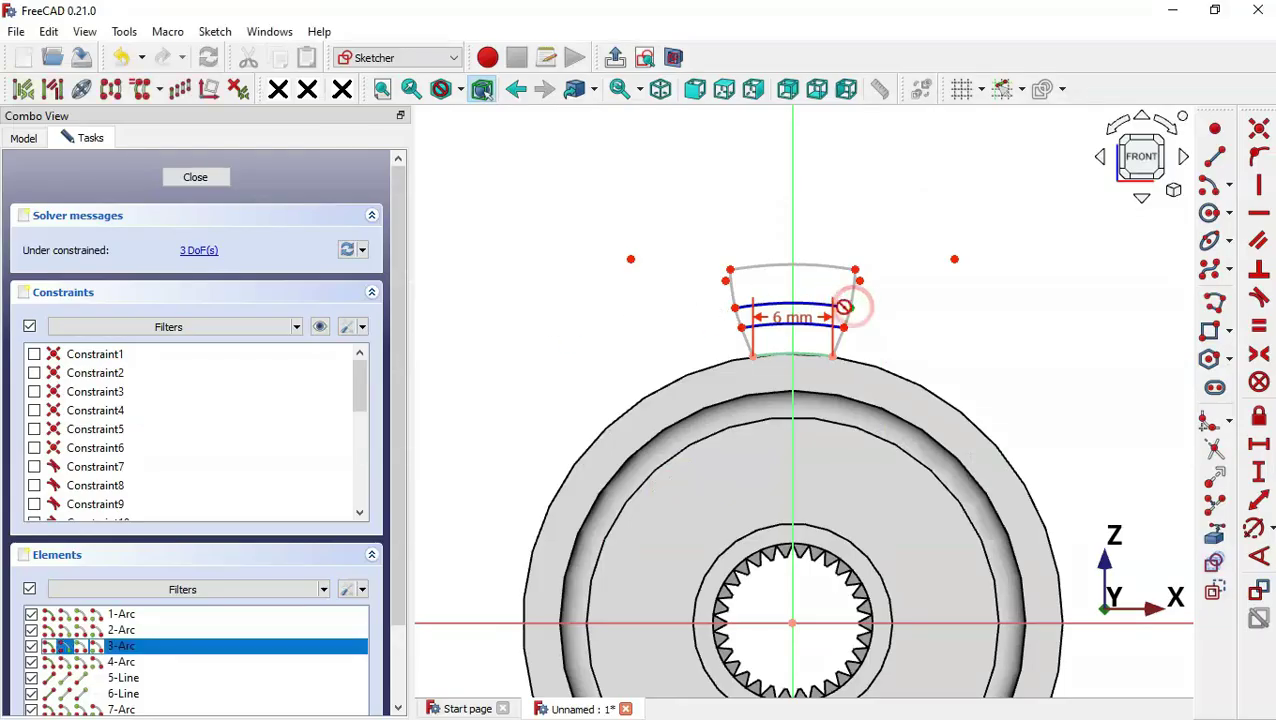
left_click(735, 309)
key("l")
type("4.6")
key("Return")
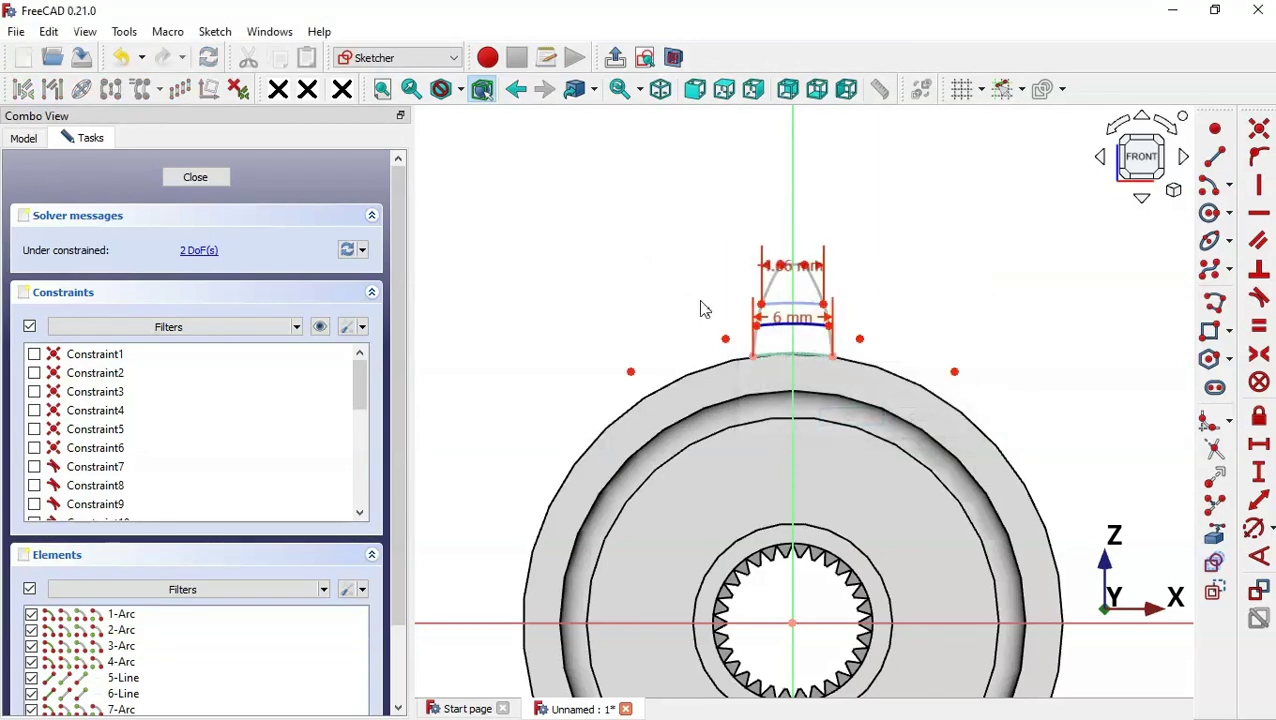
Check the flank angle in the drawing and constrain the angle between the two straight flank lines to 15°.
key("l")
scroll(994, 276, "up", 2)
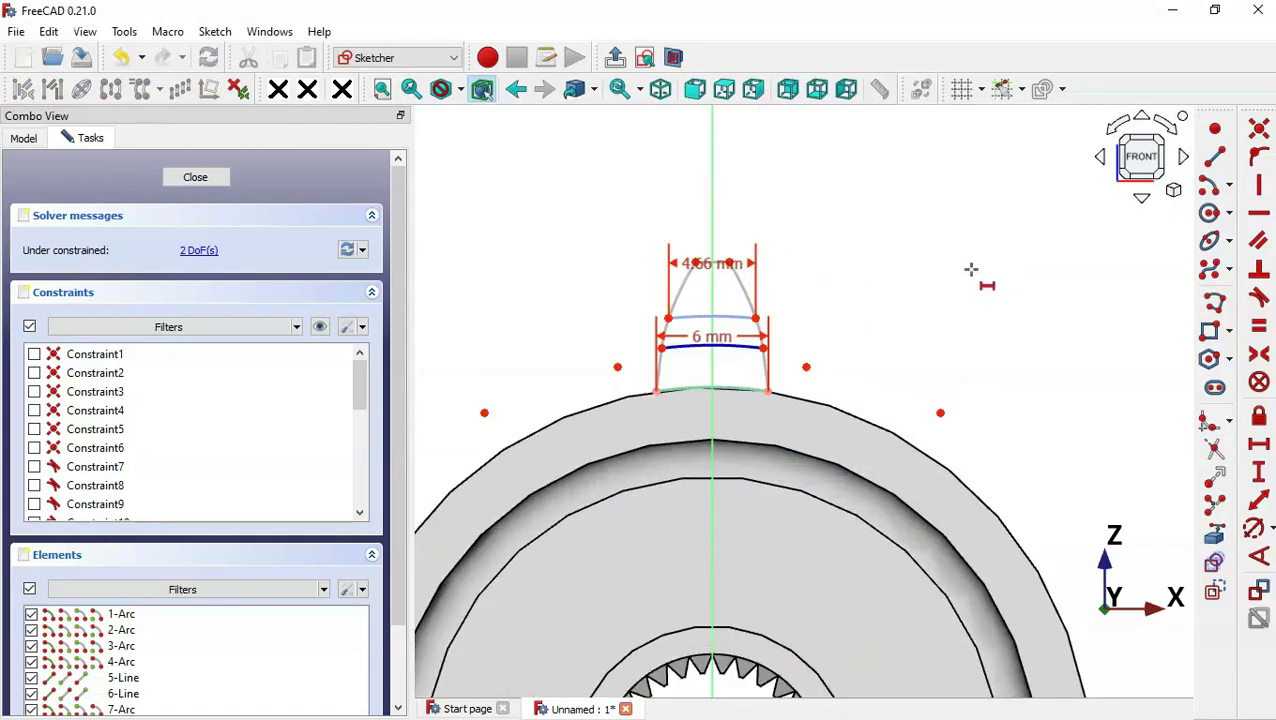
left_click(1264, 563)
left_click(764, 374)
left_click(659, 369)
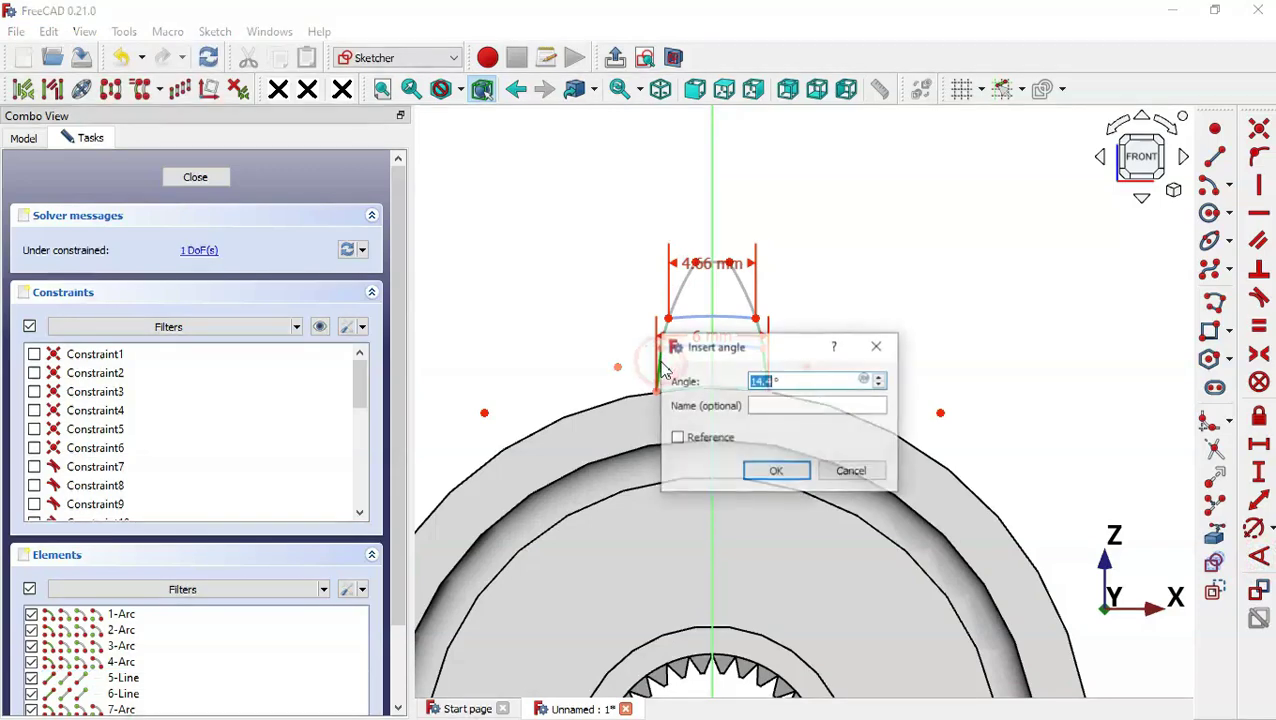
key("alt+Tab")
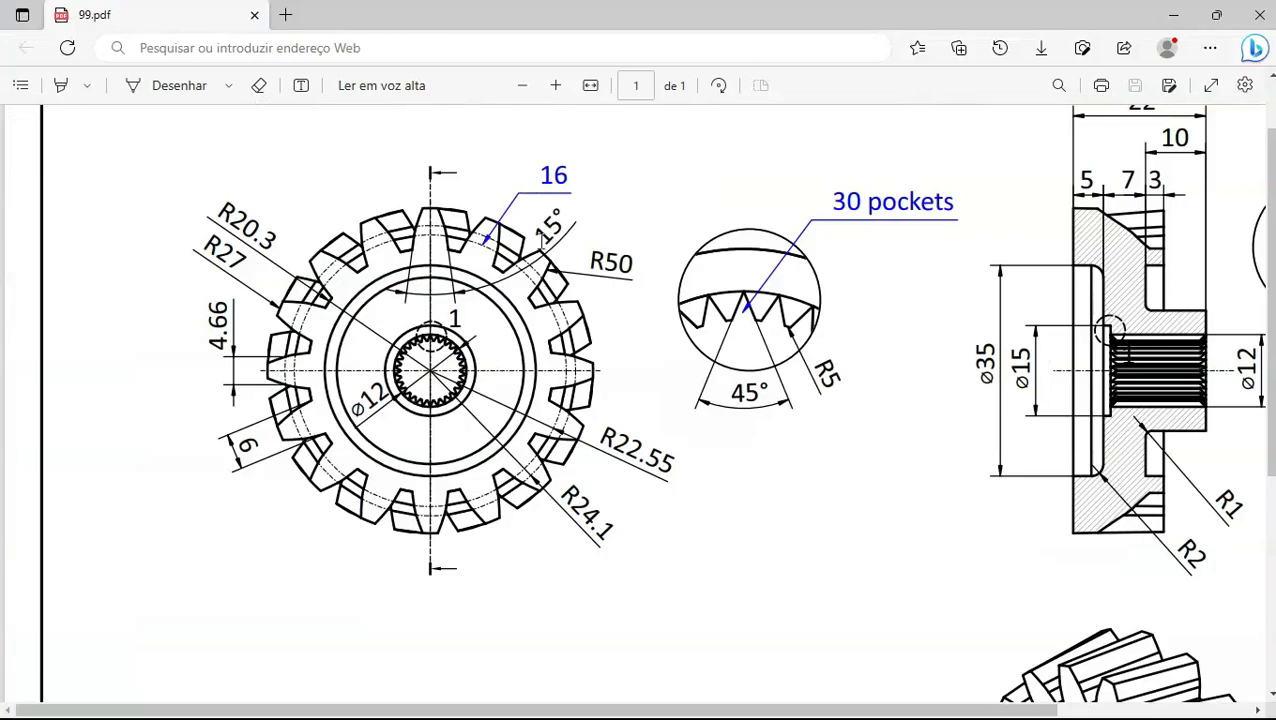
key("alt+Tab")
type("15")
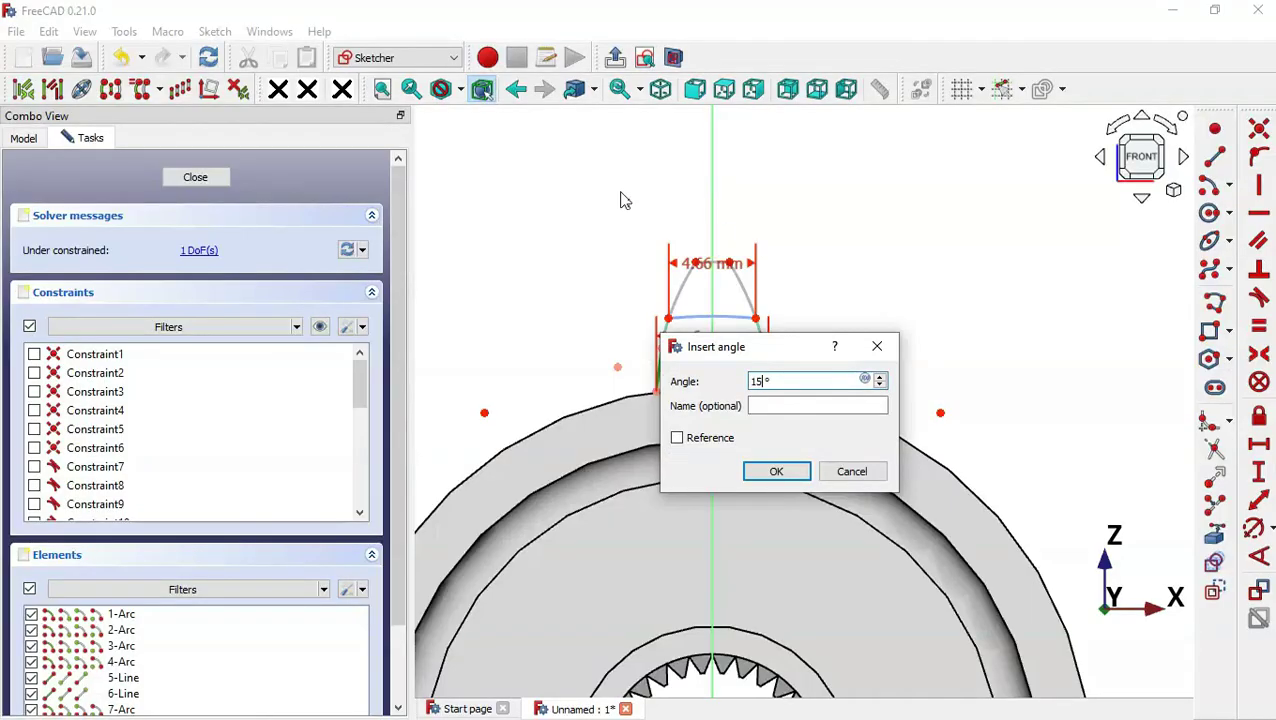
key("Return")
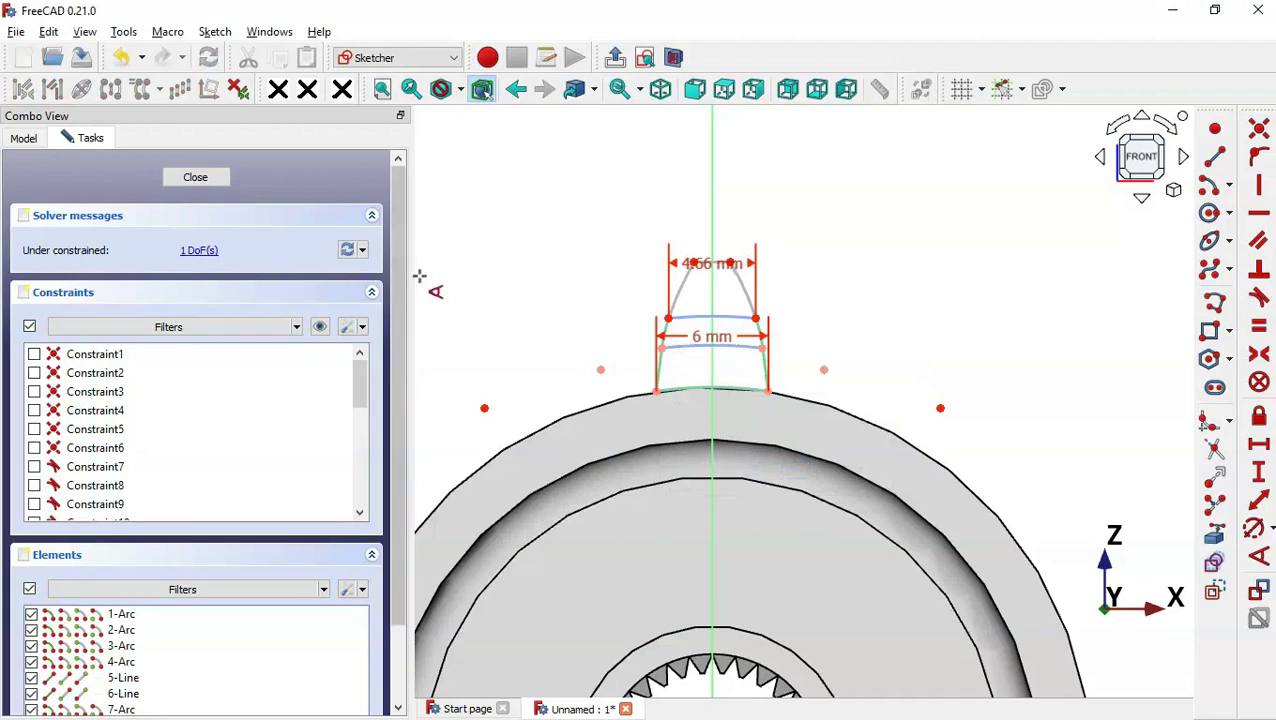
Check the flank radius in the drawing, constrain the upper flank arc's radius to 50 mm and finish the tooth sketch.
left_click(1254, 534)
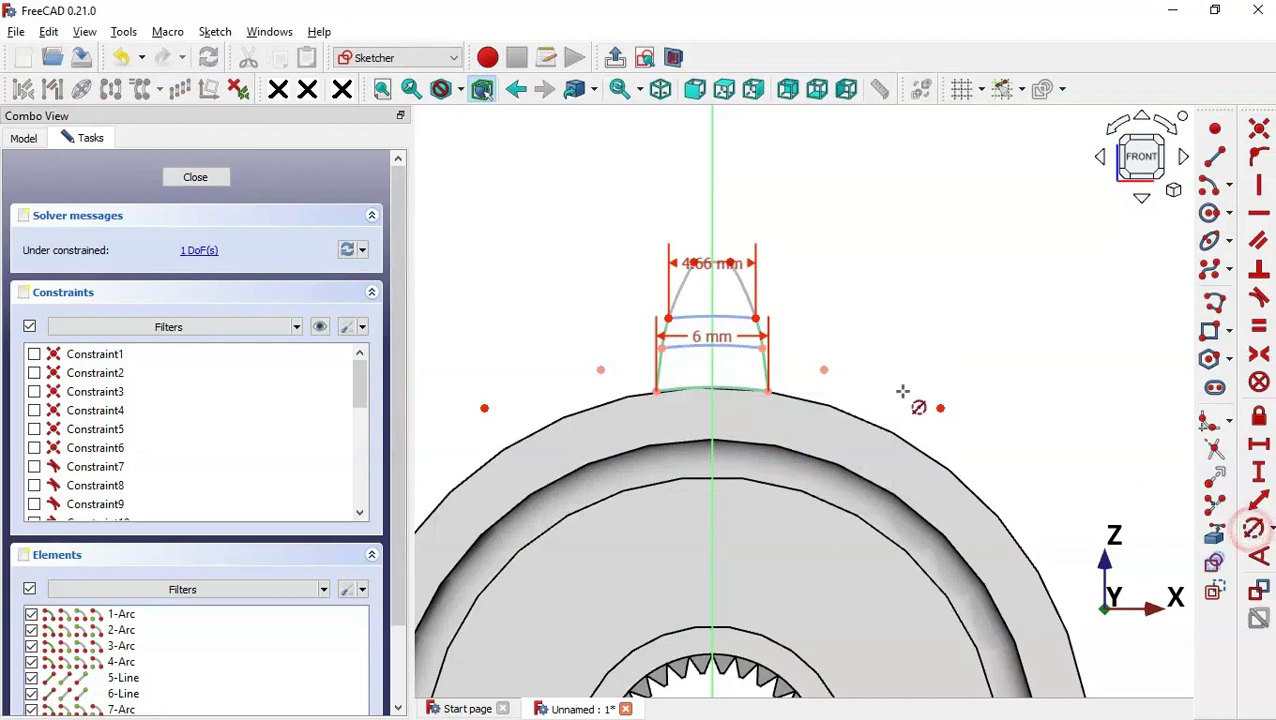
left_click(745, 284)
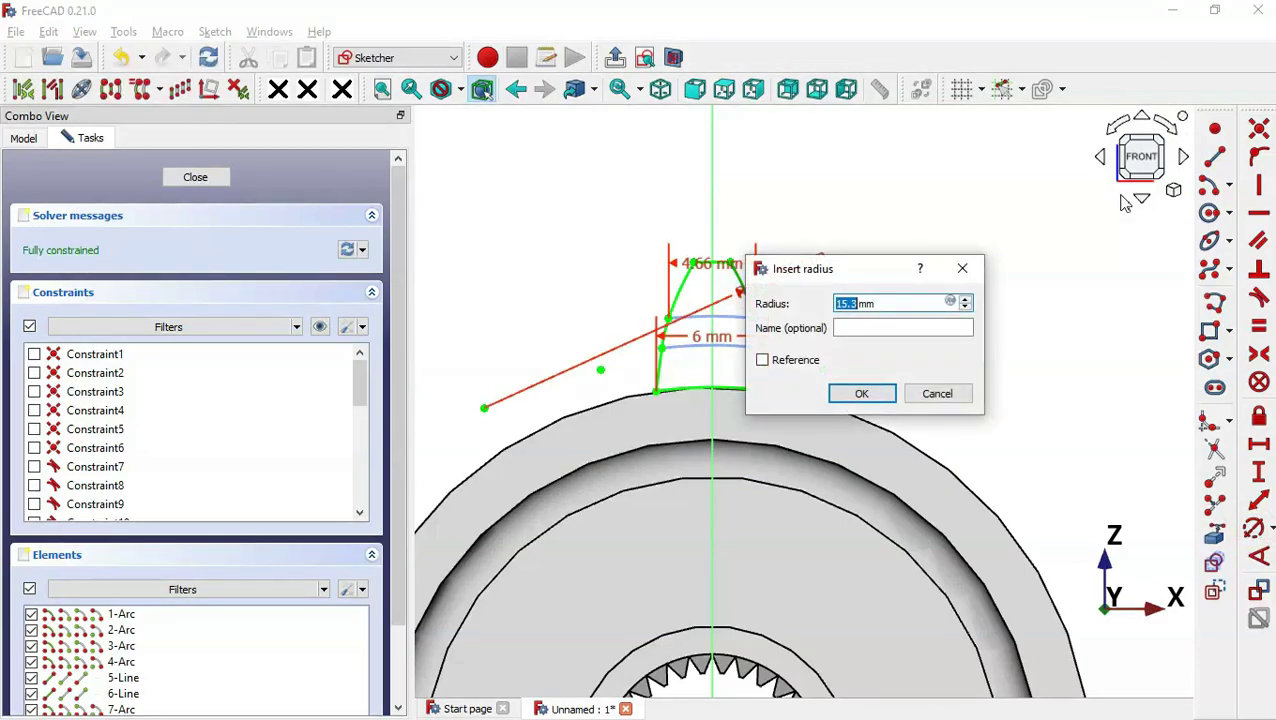
key("alt+Tab")
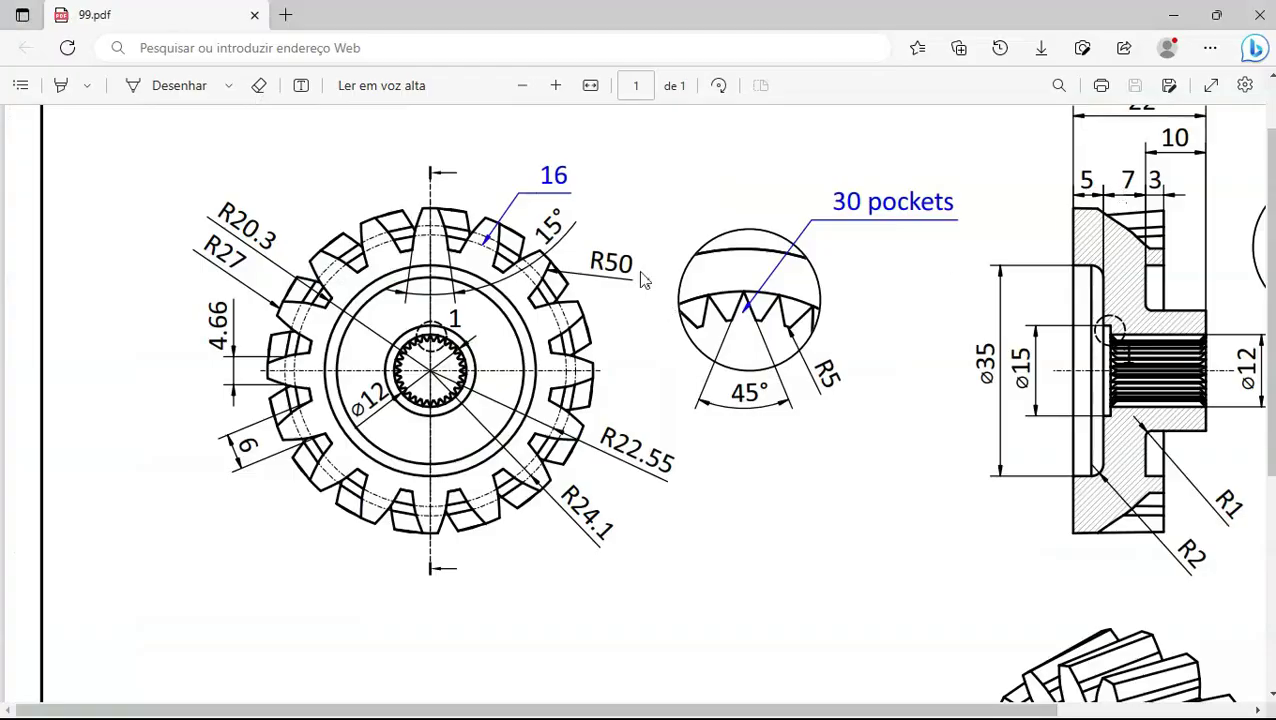
key("alt+Tab")
type("50")
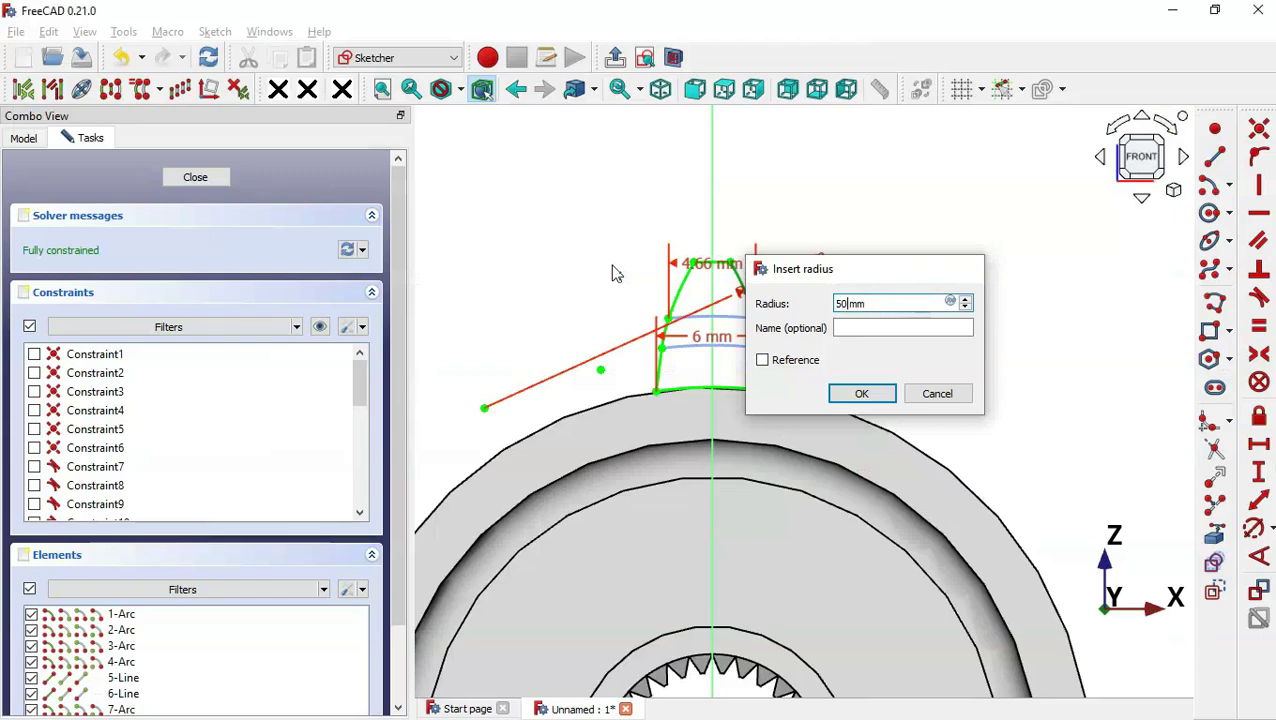
key("Return")
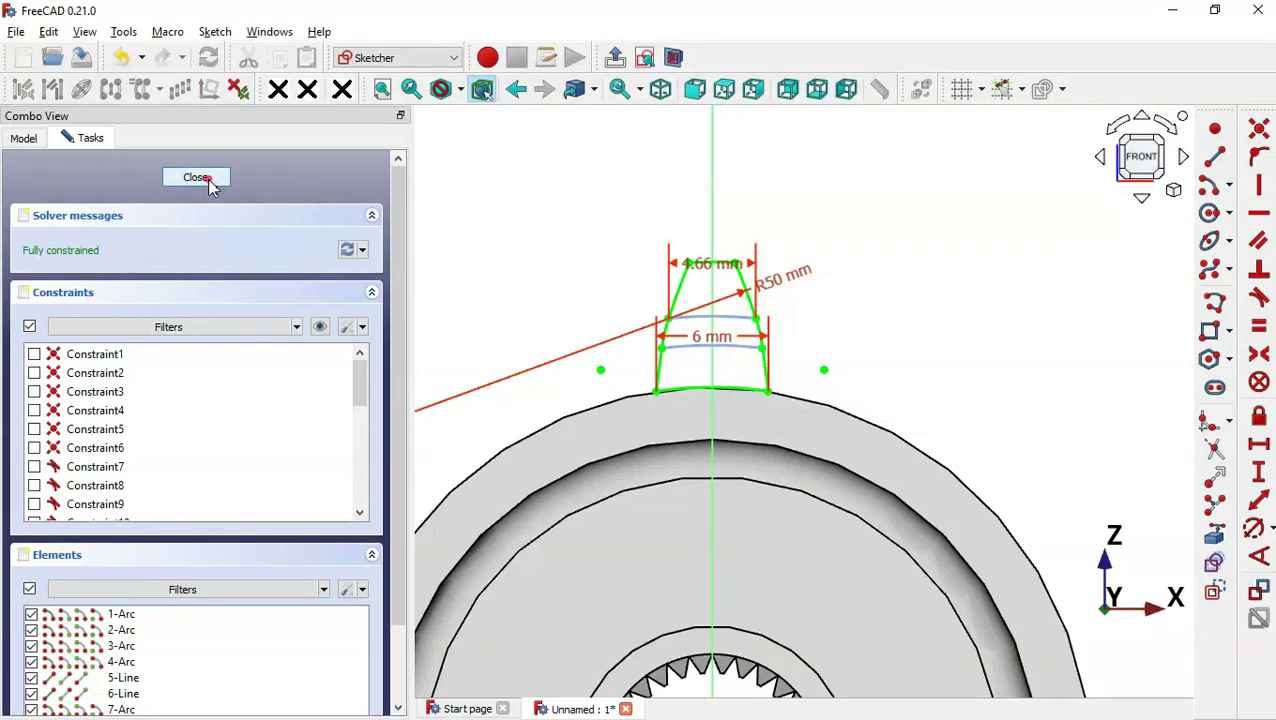
left_click(207, 178)
left_click(503, 284)
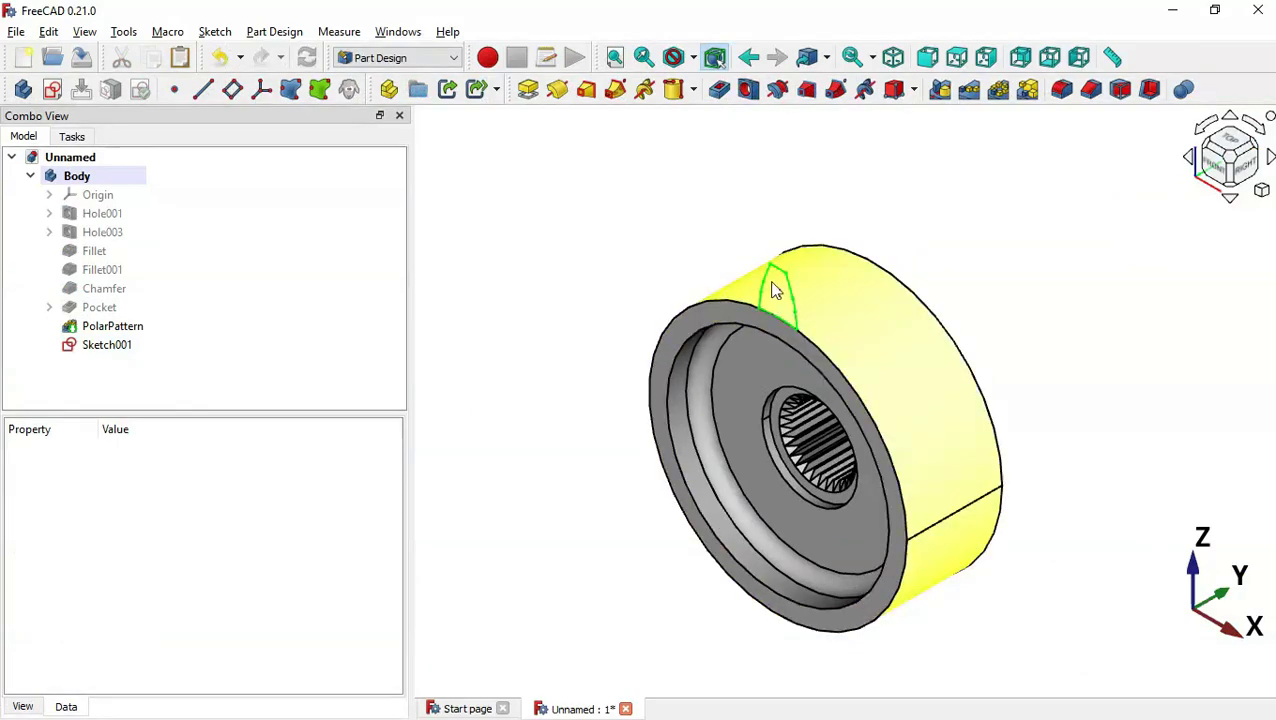
Check the helix angle in the drawing's side view and copy only the tooth sketch Sketch001, without its dependencies.
key("alt+Tab")
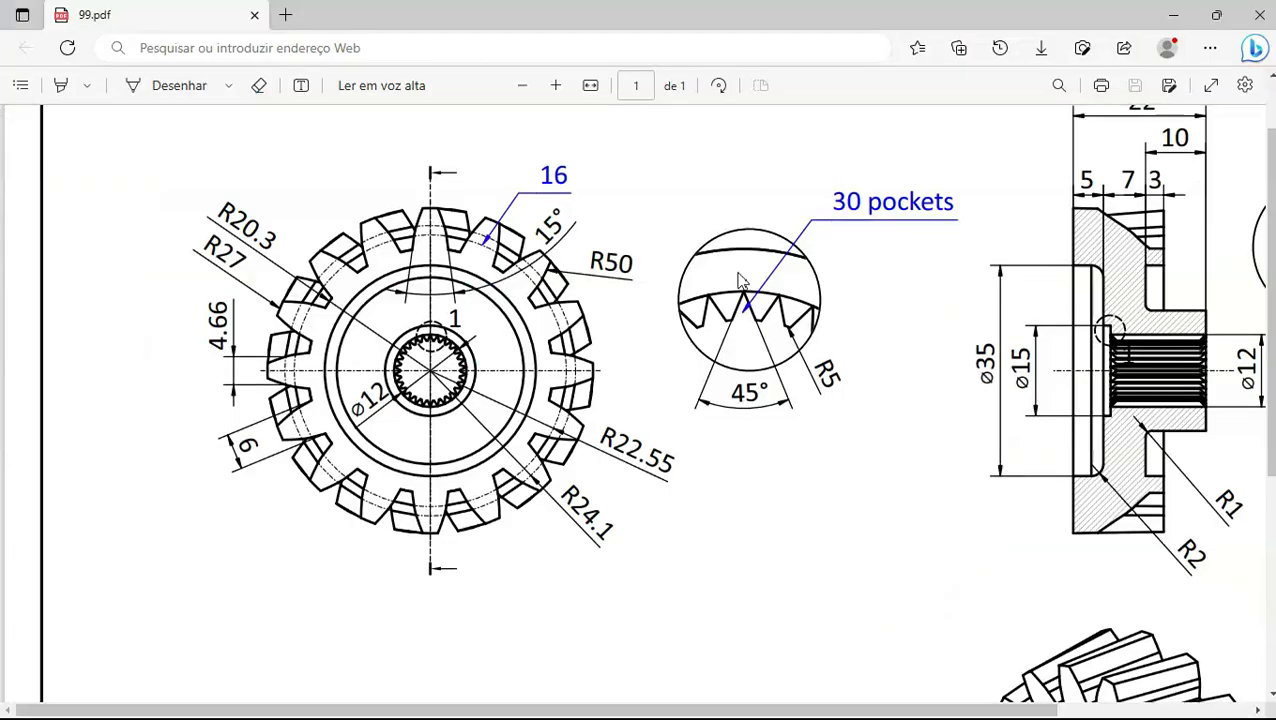
scroll(591, 316, "down", 5)
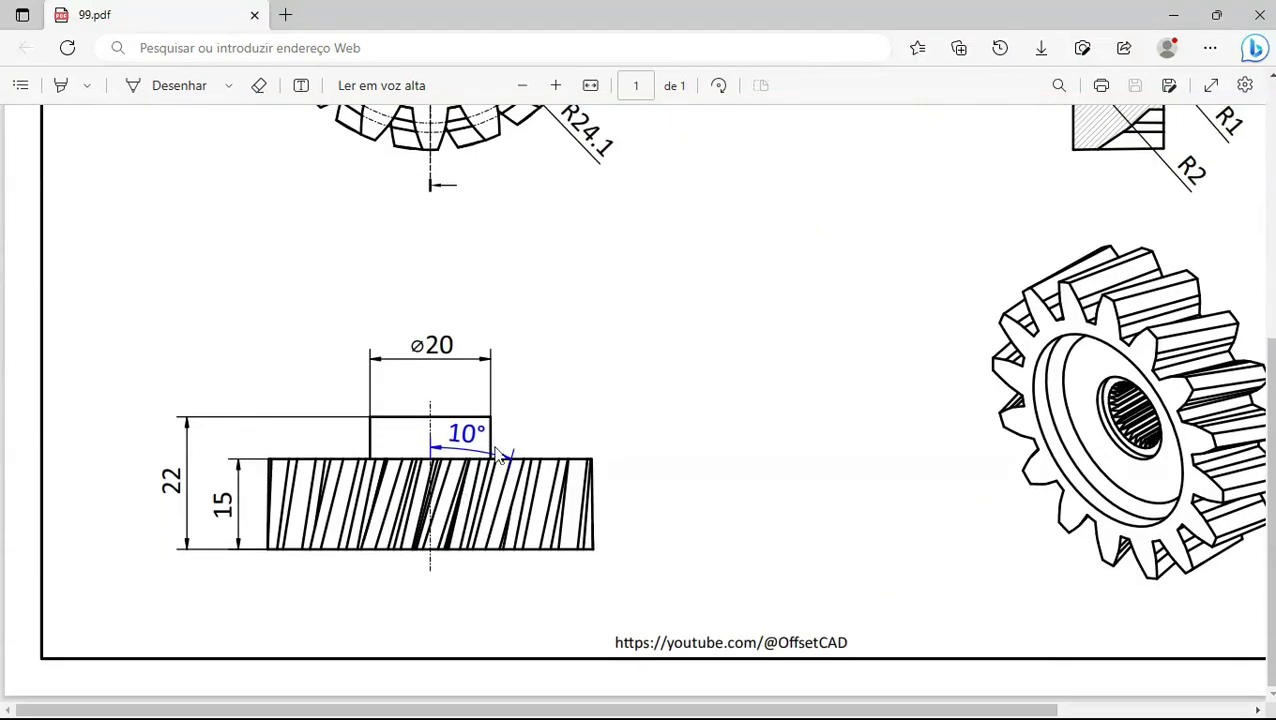
key("alt+Tab")
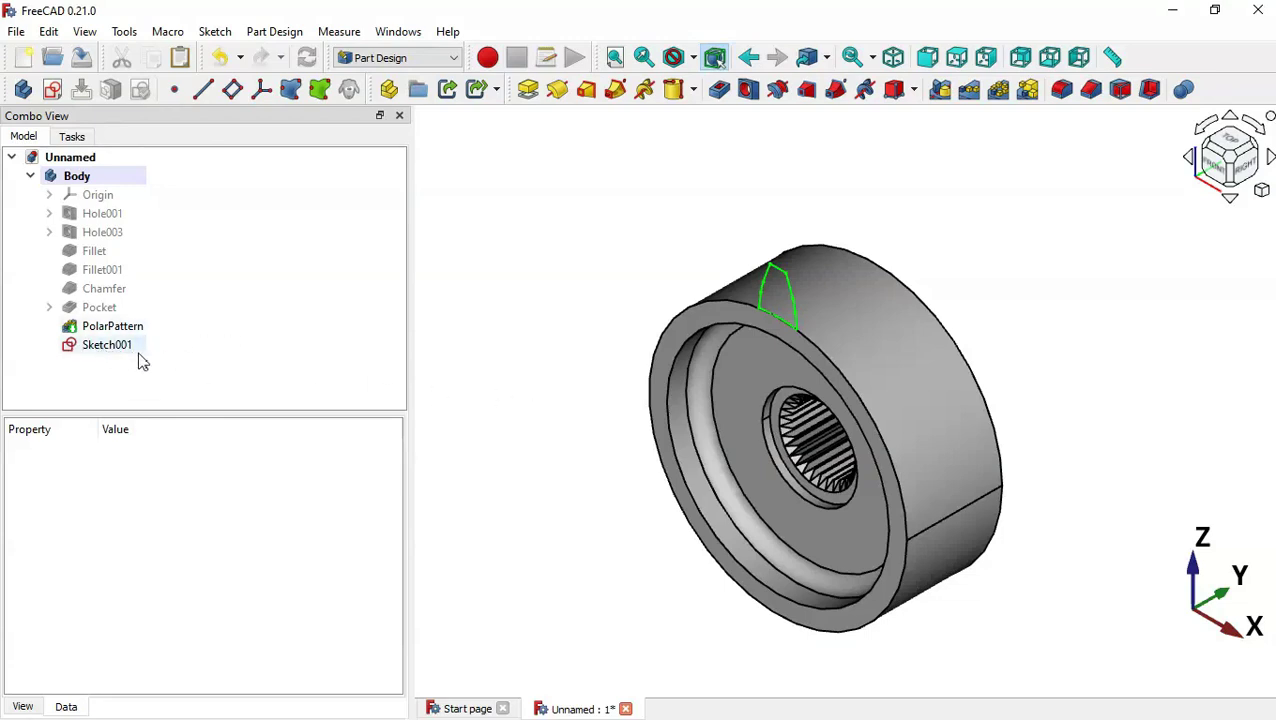
left_click(248, 362)
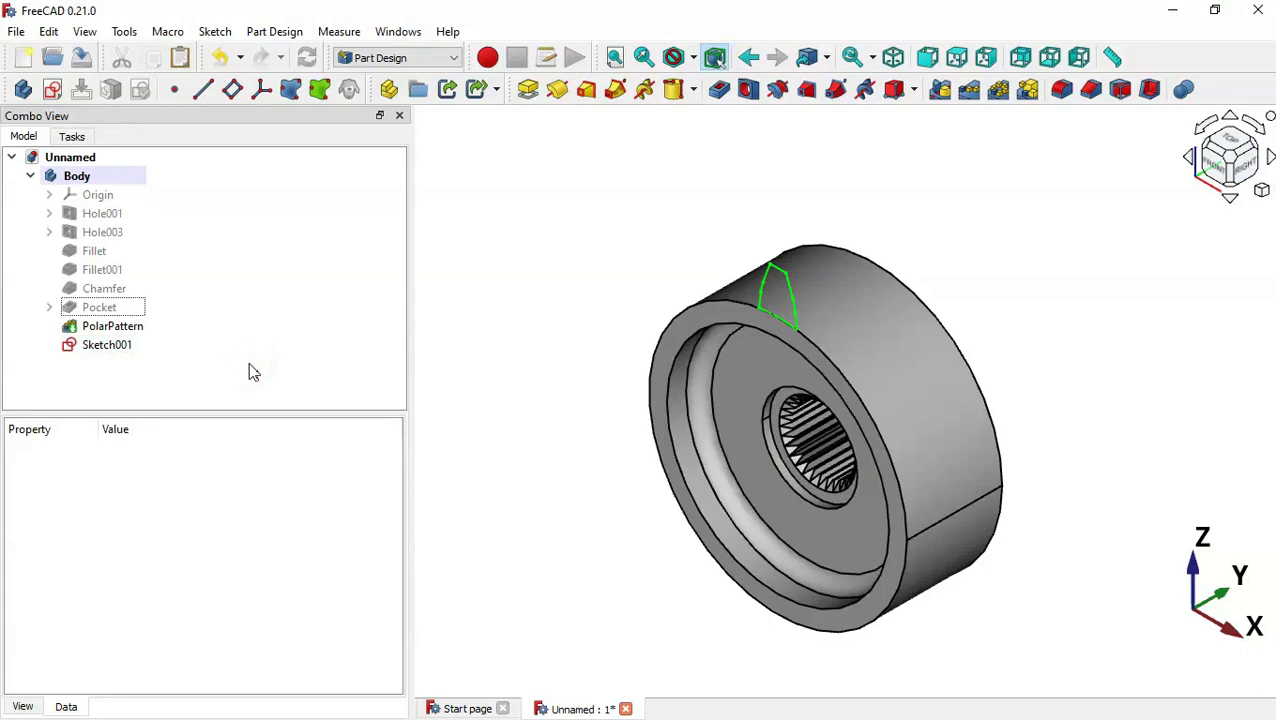
left_click(97, 346)
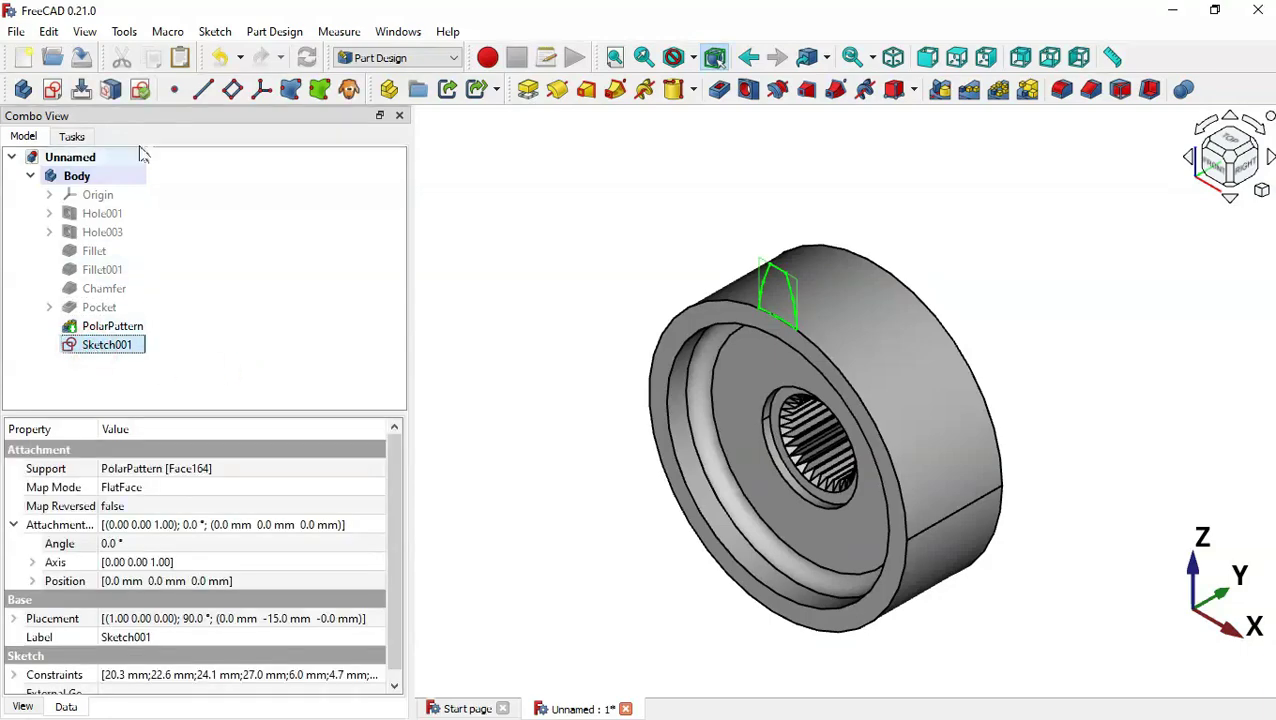
left_click(152, 57)
left_click(307, 233)
left_click(307, 250)
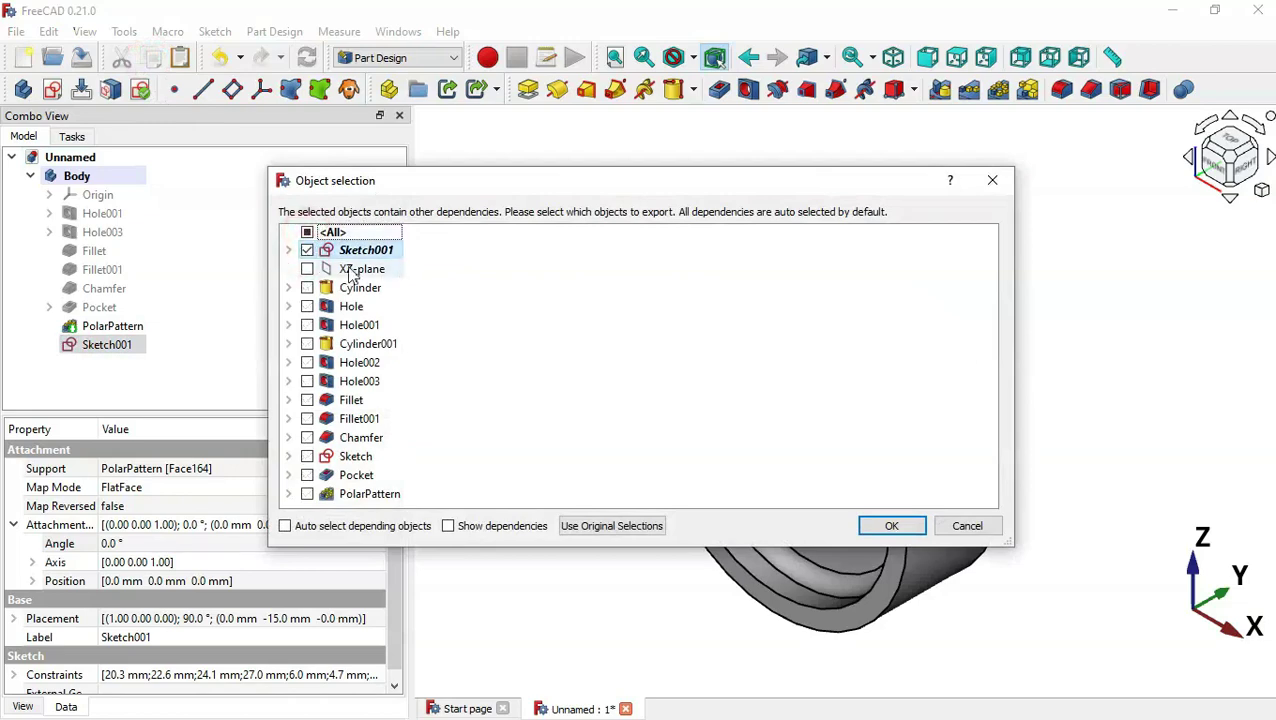
key("Return")
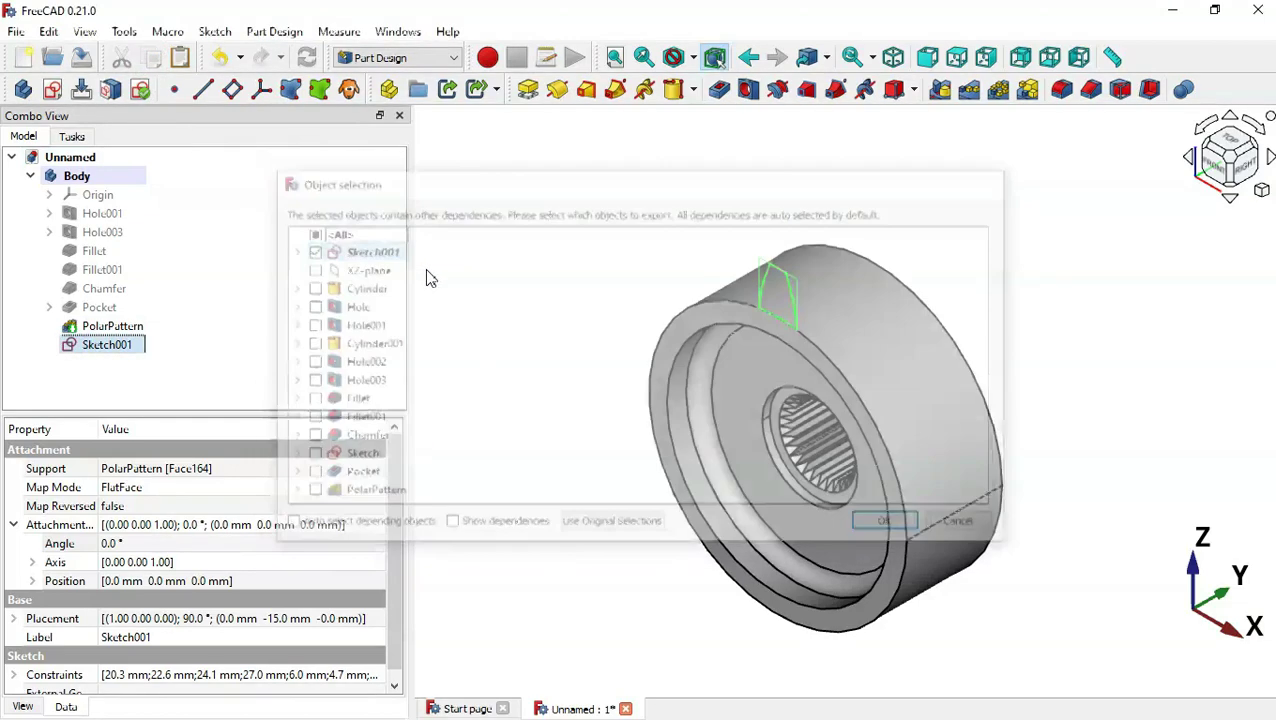
Paste a duplicate of the tooth sketch and move it into the Body.
left_click(234, 367)
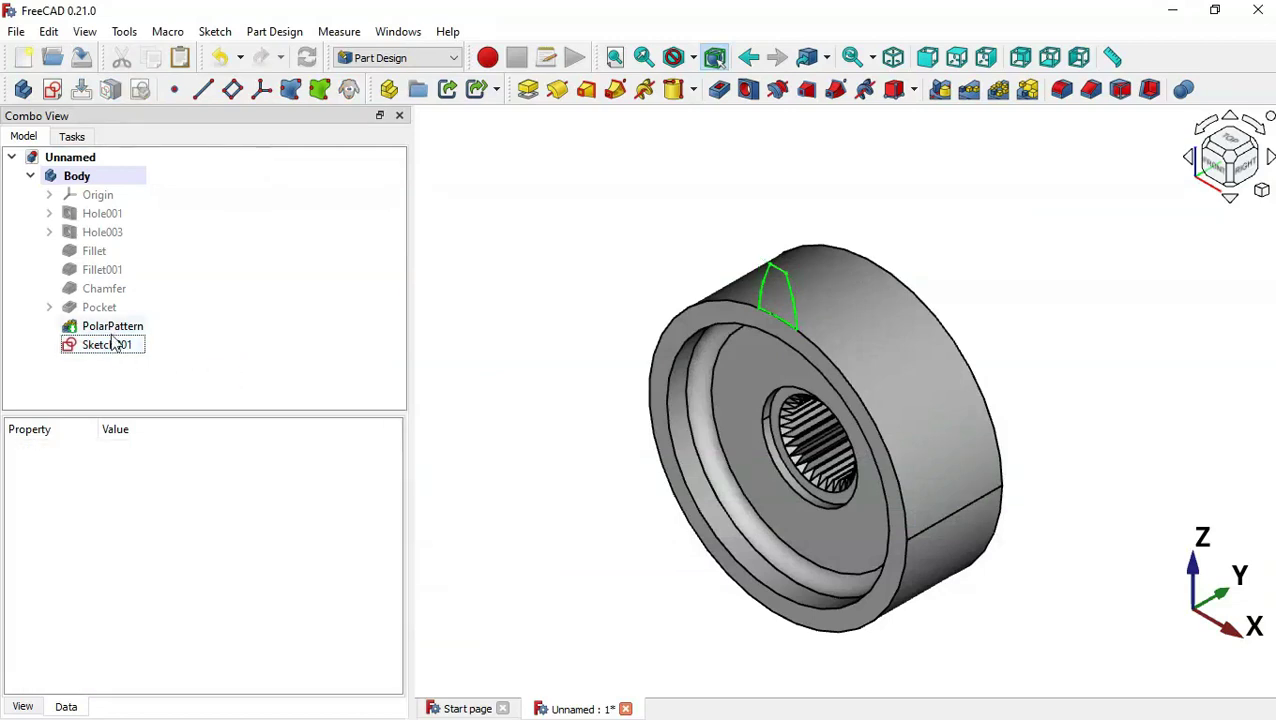
left_click(180, 57)
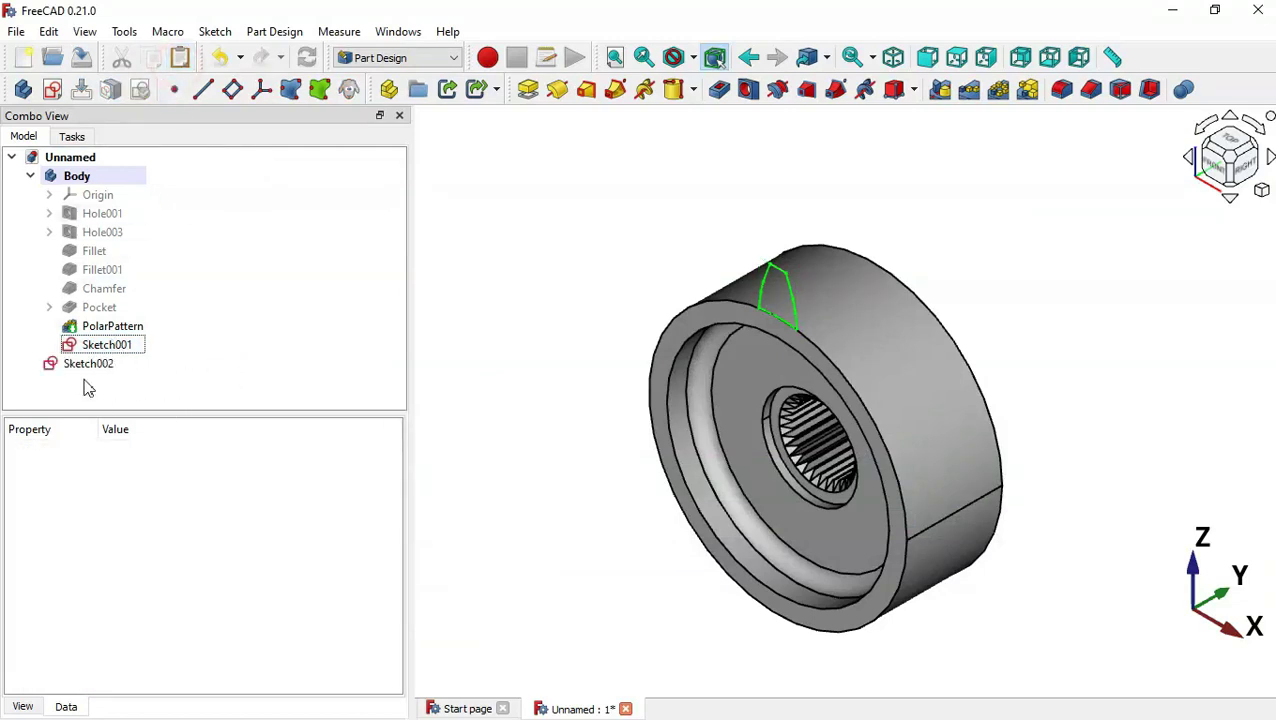
left_click(122, 369)
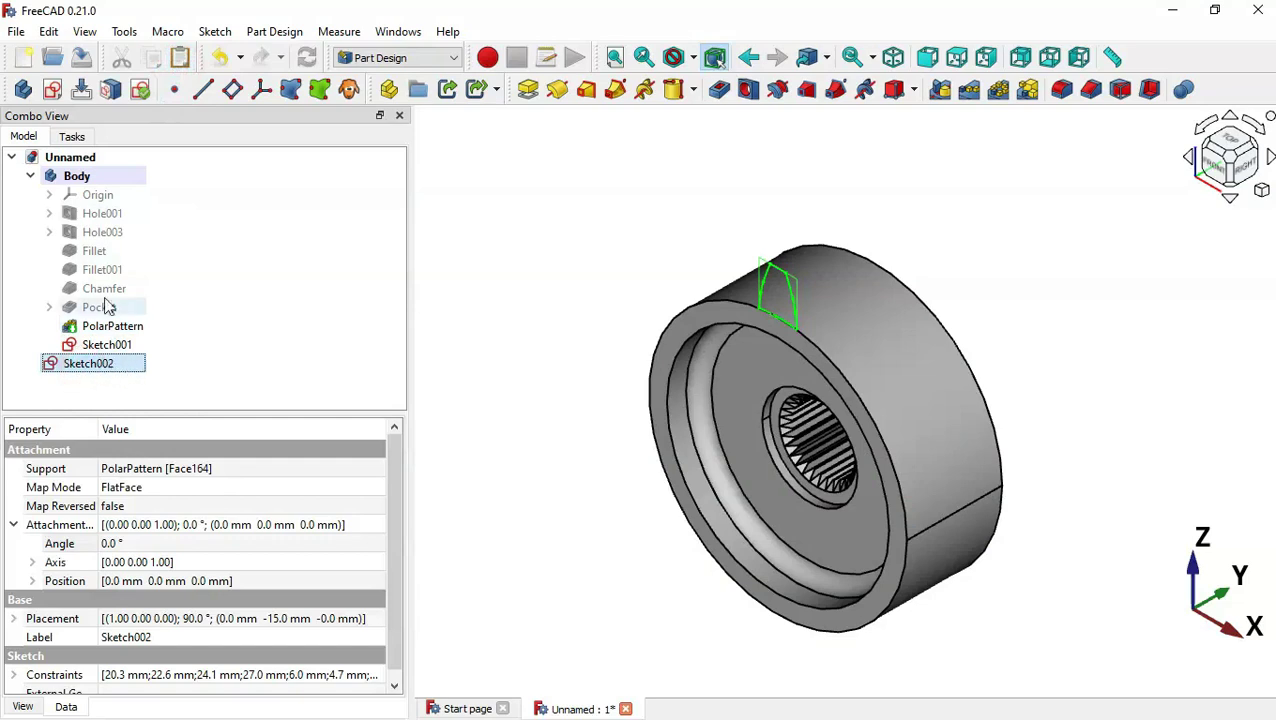
left_click_drag(75, 370, 128, 180)
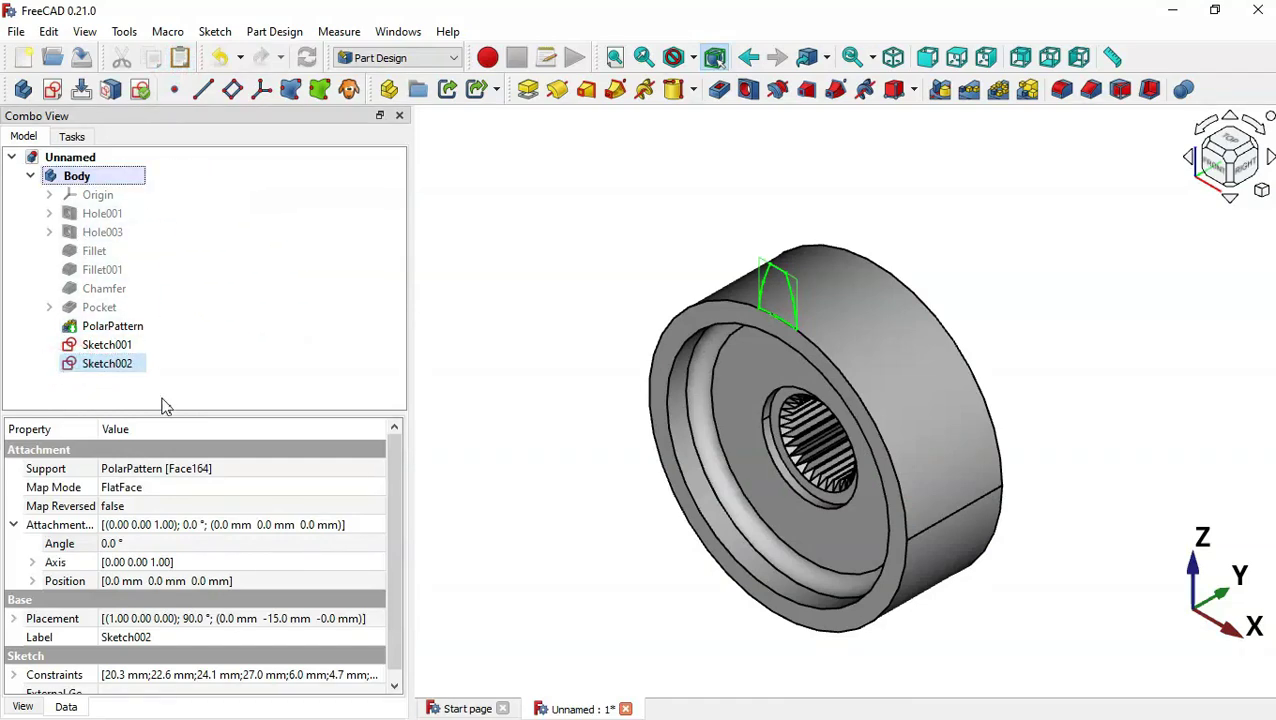
Check the toothed width in the drawing and set the duplicated tooth sketch's attachment offset position z to -15 mm.
left_click(110, 364)
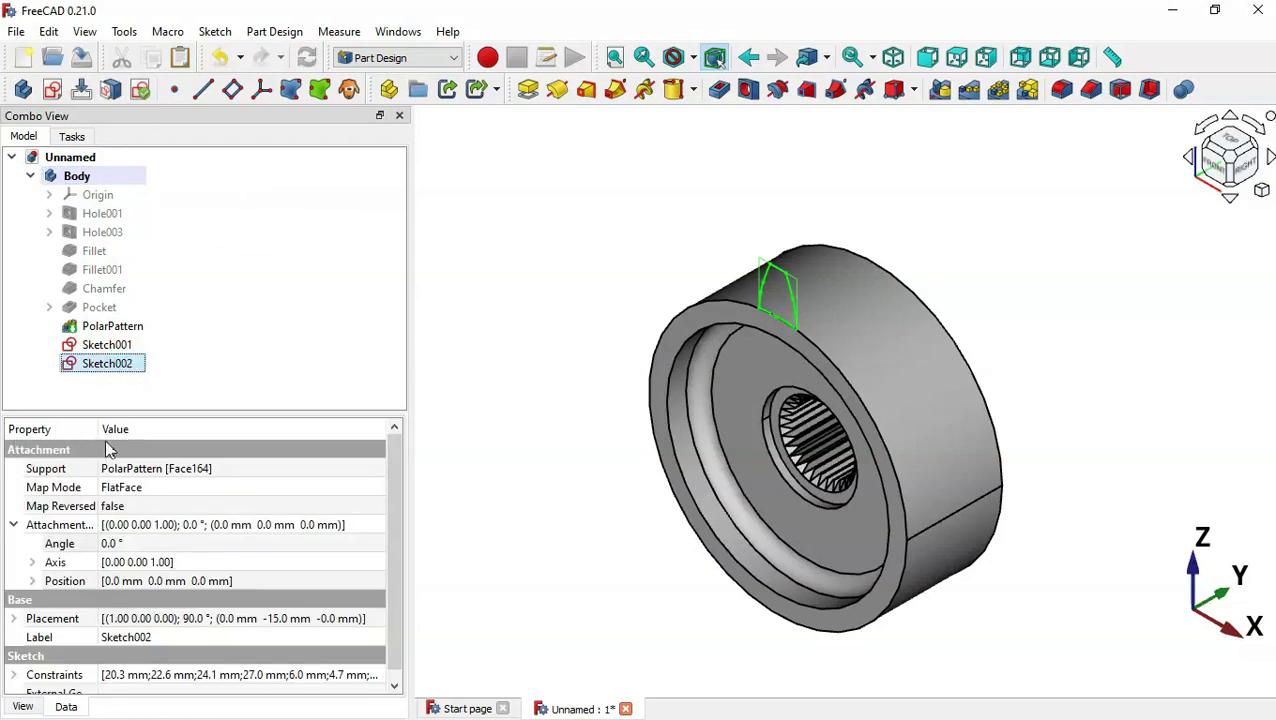
left_click(14, 525)
left_click(14, 525)
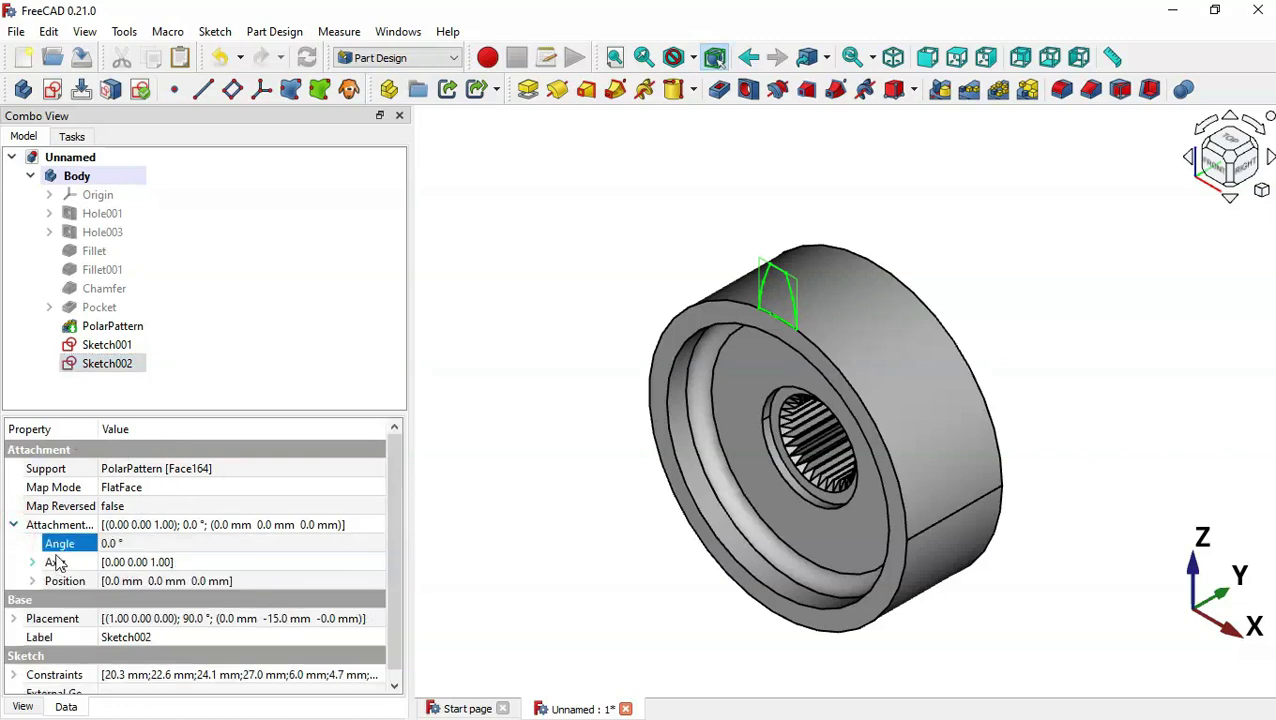
left_click(34, 581)
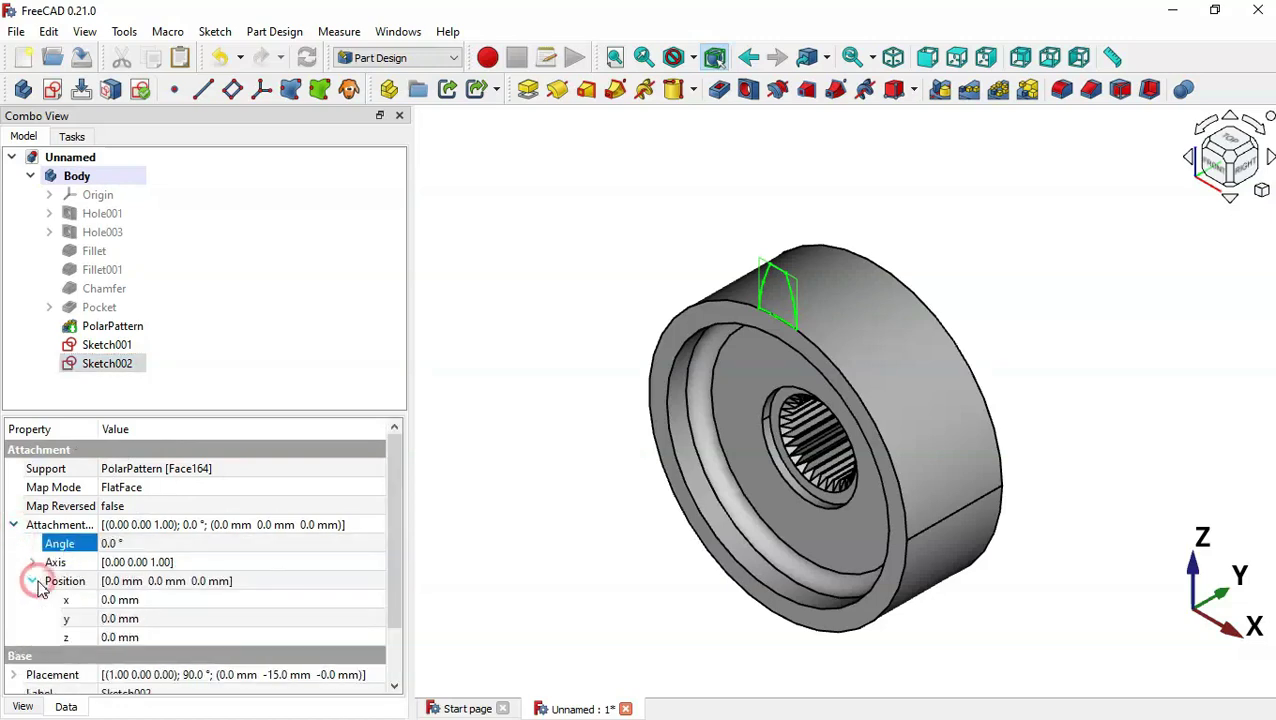
left_click_drag(393, 522, 410, 617)
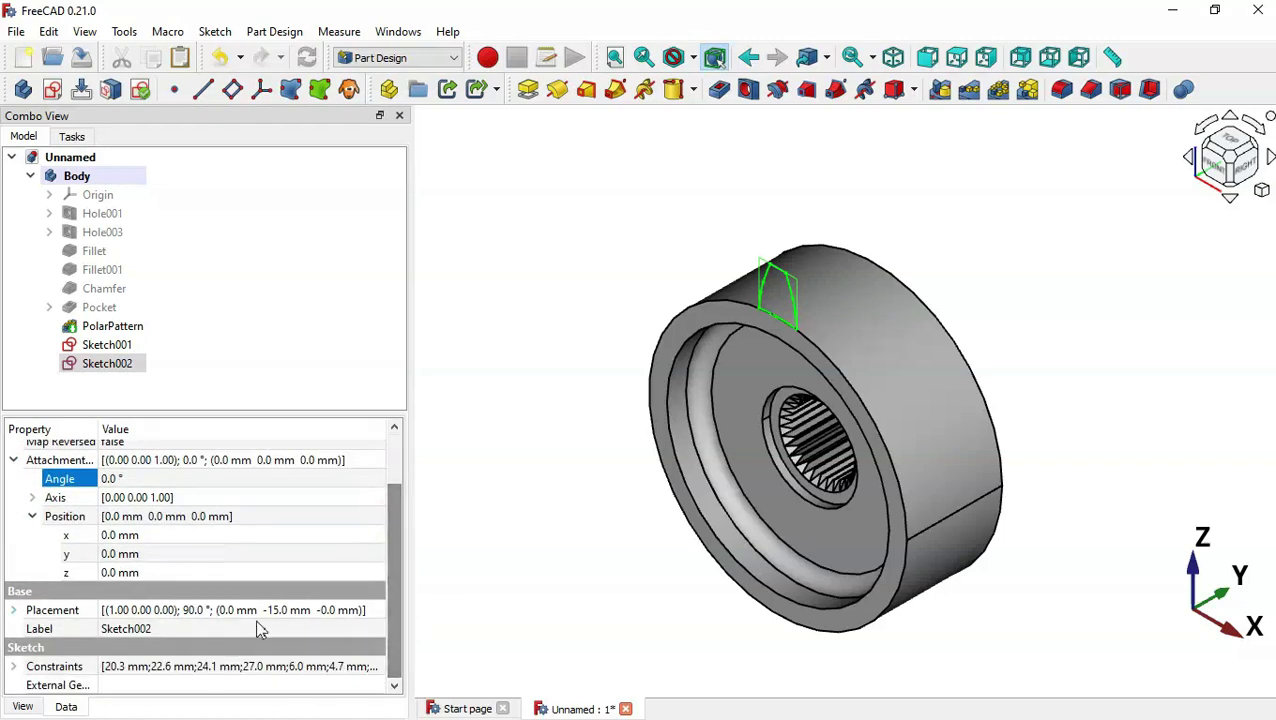
left_click(242, 574)
scroll(242, 572, "down", 1)
scroll(242, 572, "down", 2)
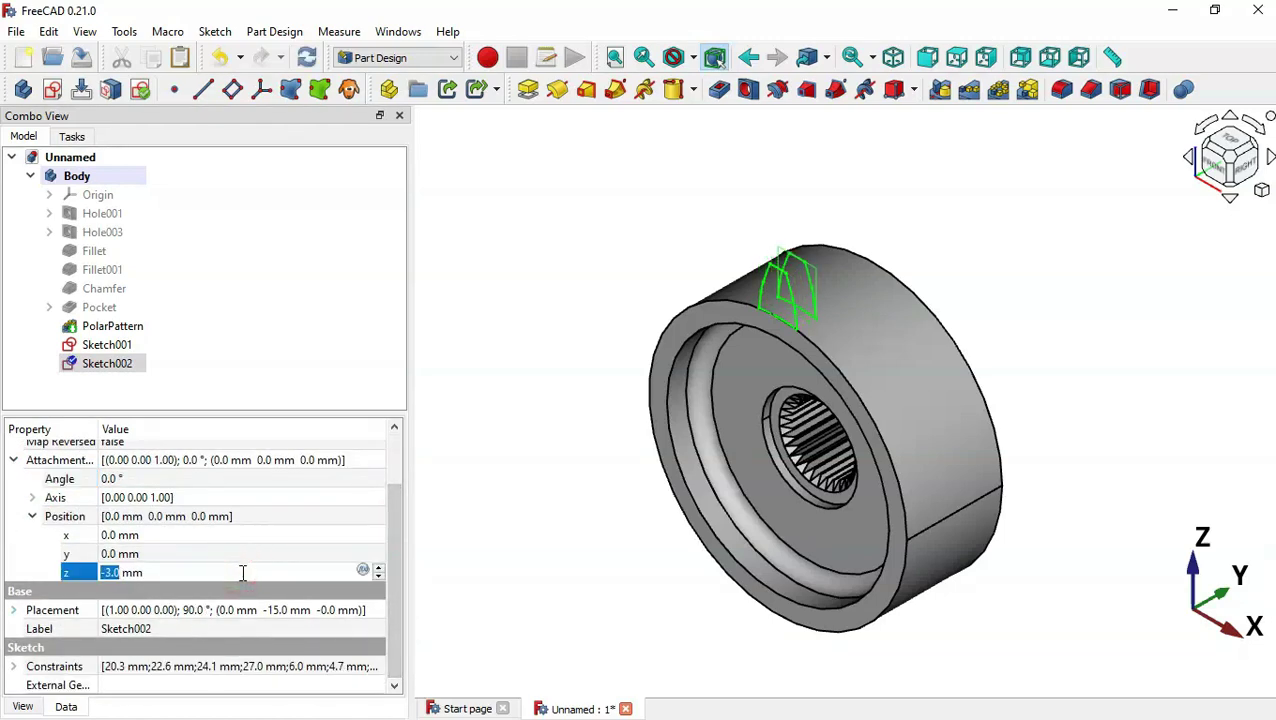
key("alt+Tab")
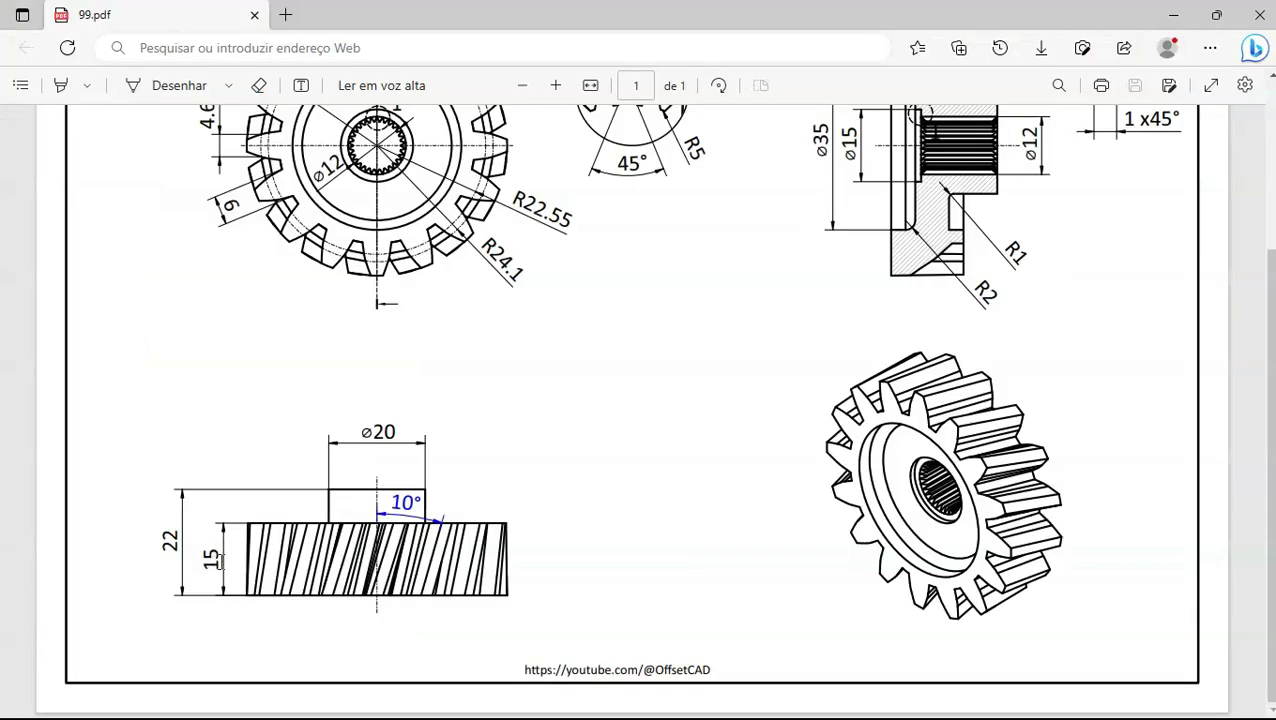
key("alt+Tab")
left_click(170, 572)
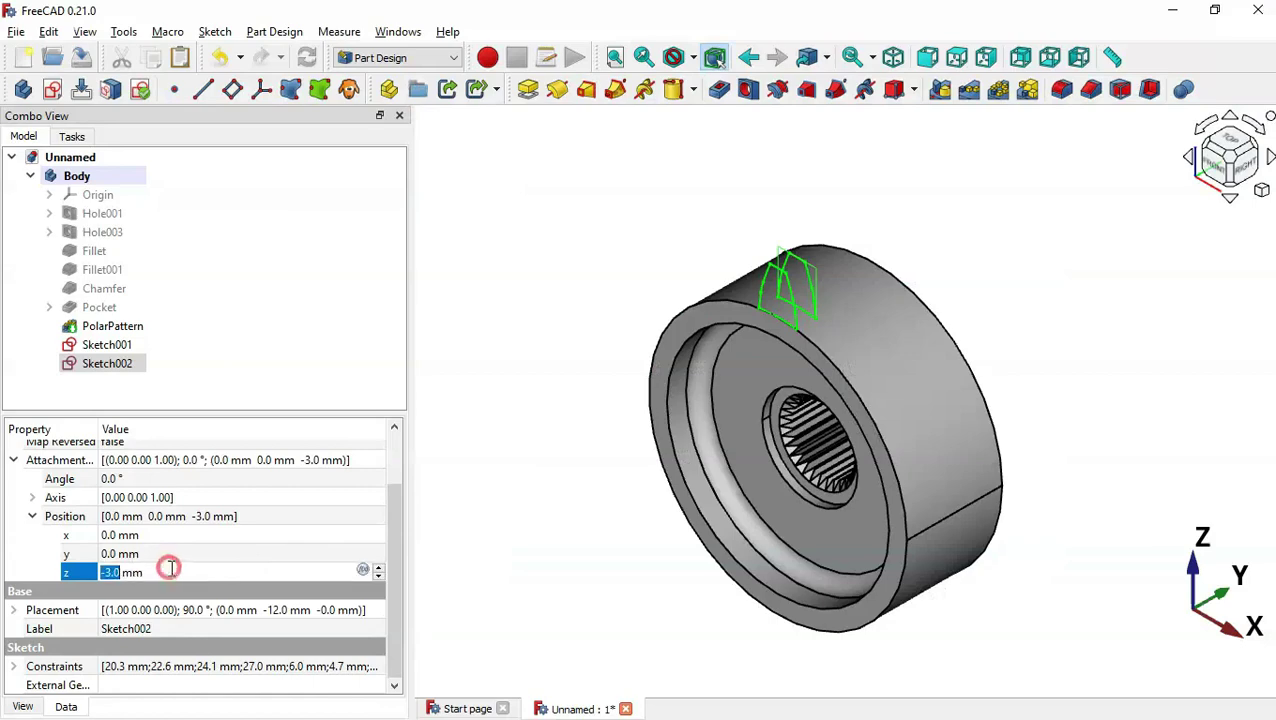
type("-15")
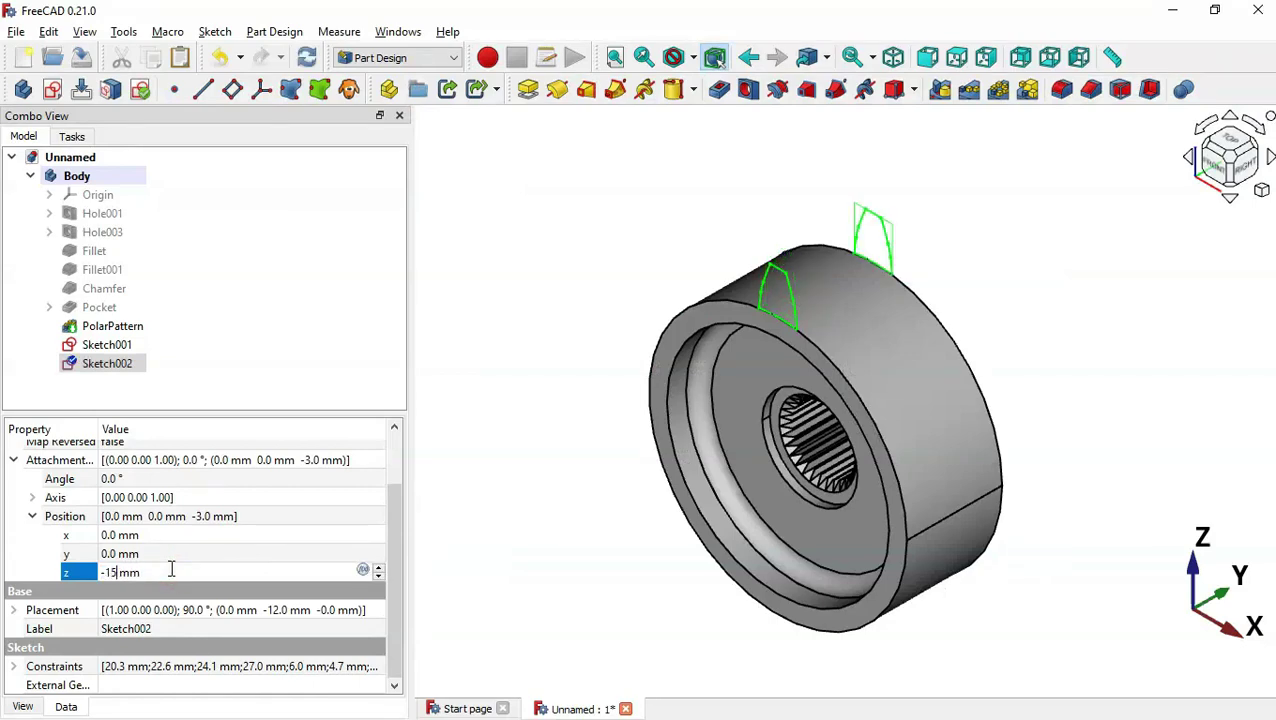
Set the duplicated tooth sketch's attachment offset angle to 10°, following the helix angle in the drawing.
left_click_drag(394, 564, 396, 527)
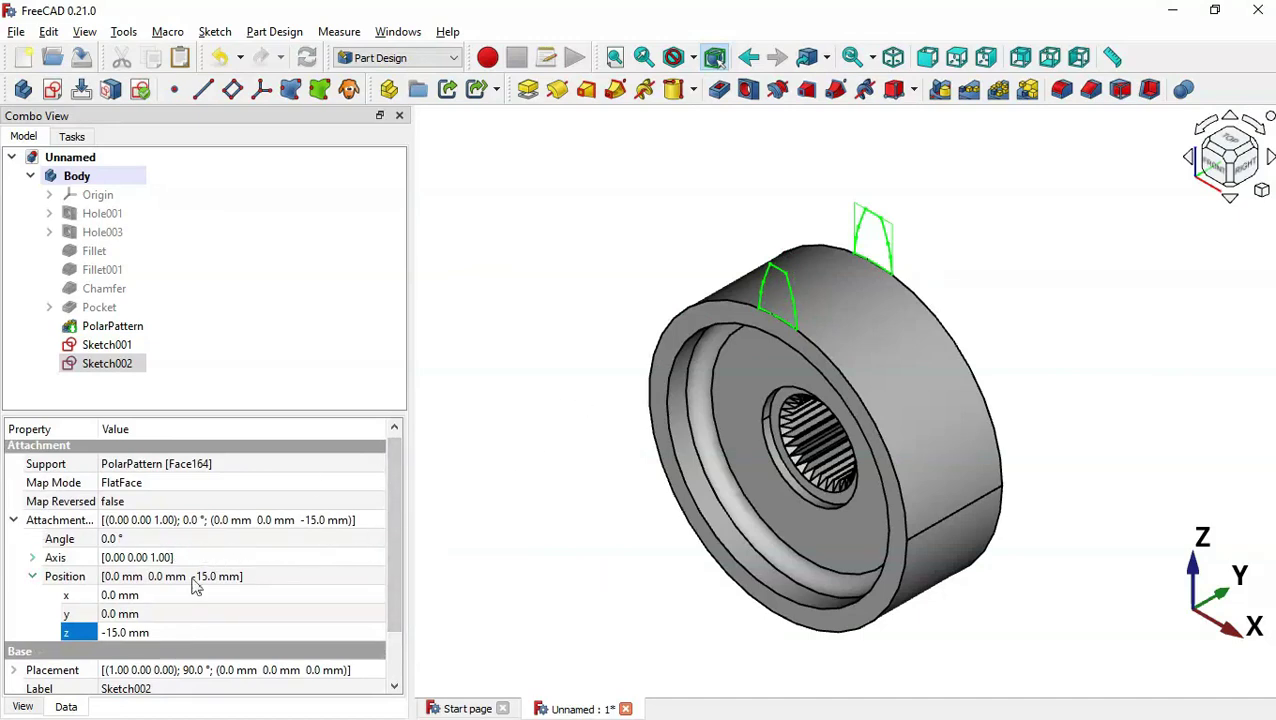
left_click(146, 544)
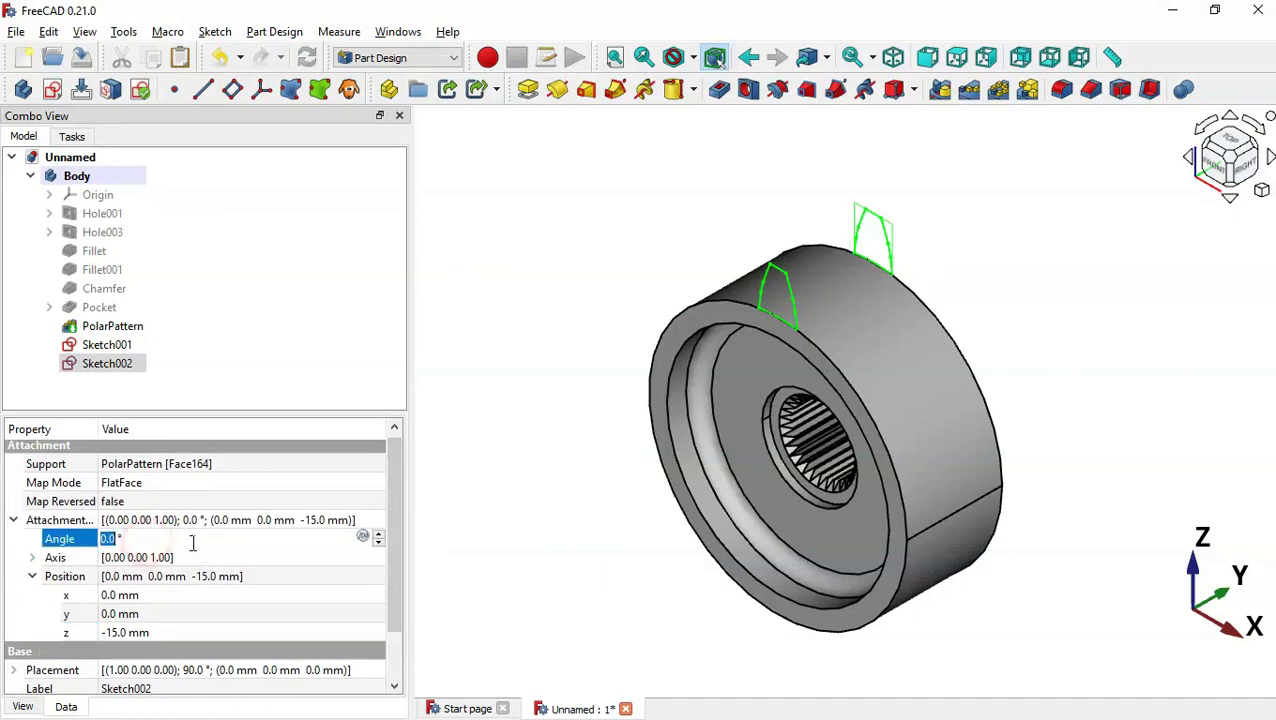
key("alt+Tab")
key("alt+Tab")
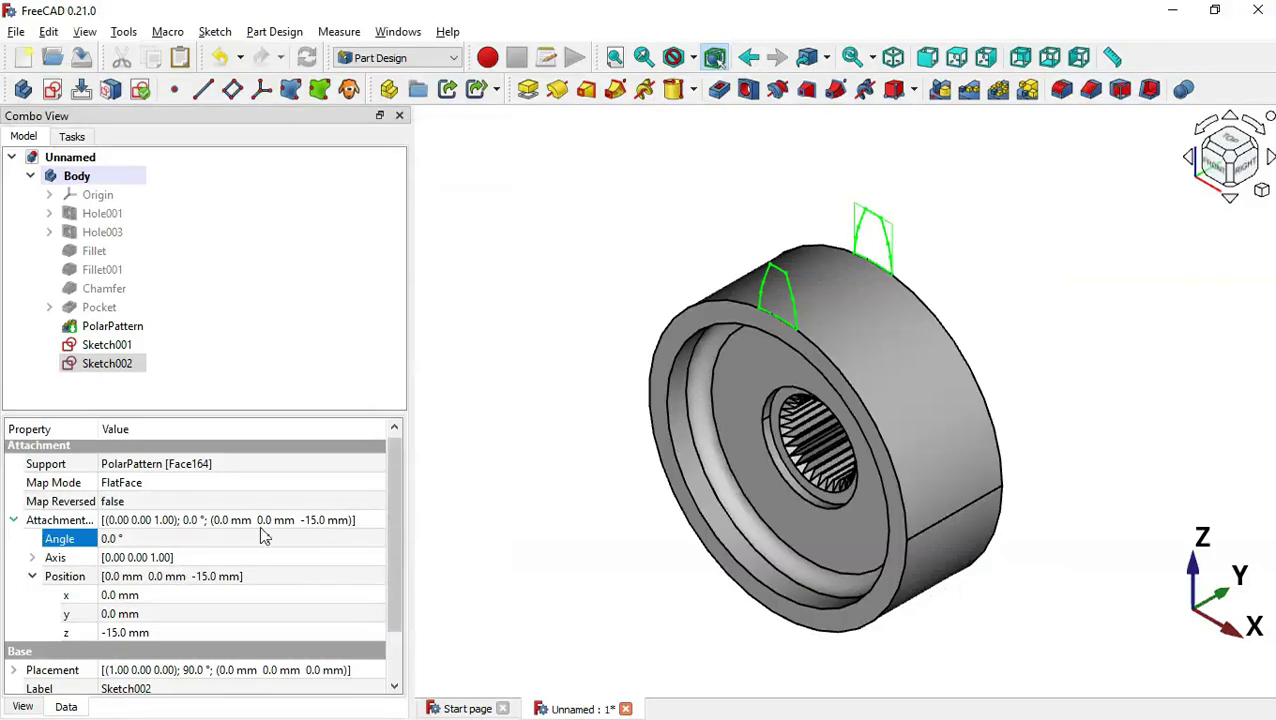
left_click(166, 540)
type("10")
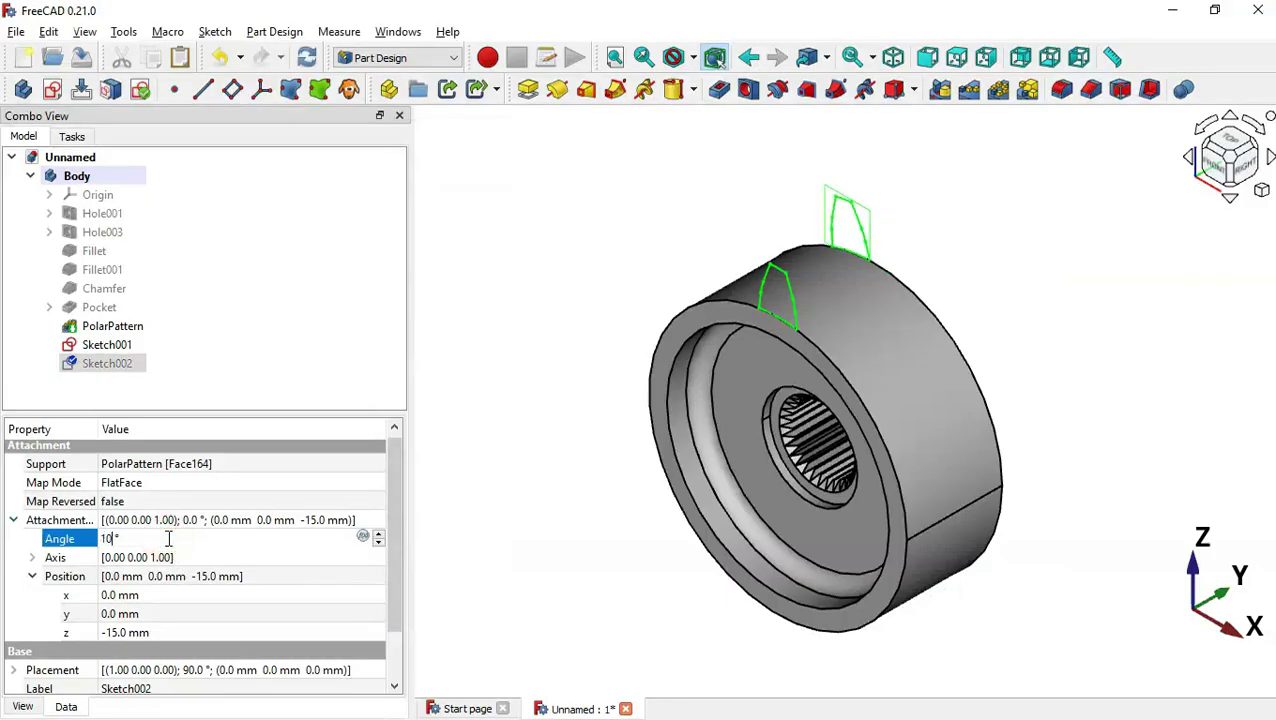
left_click_drag(1014, 251, 947, 360)
Check the tooth slant direction in the drawing and set the duplicated tooth sketch's attachment offset angle to -10°.
key("alt+Tab")
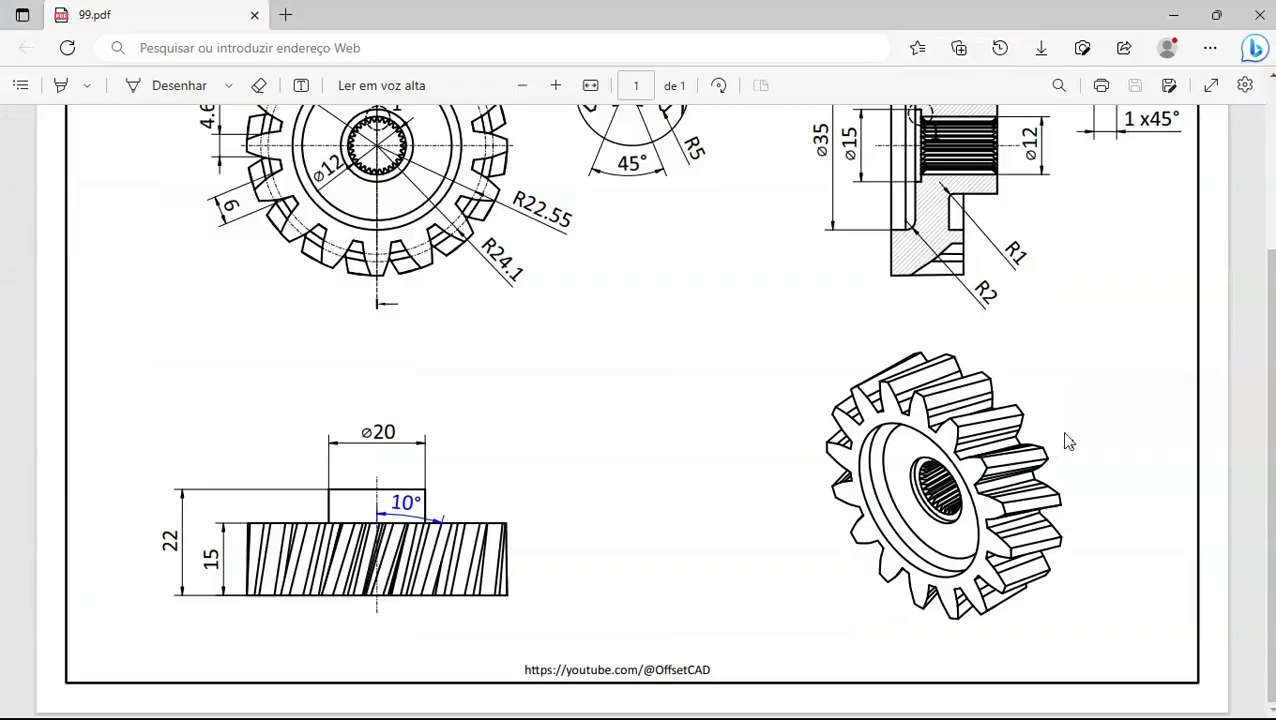
scroll(1268, 397, "up", 1)
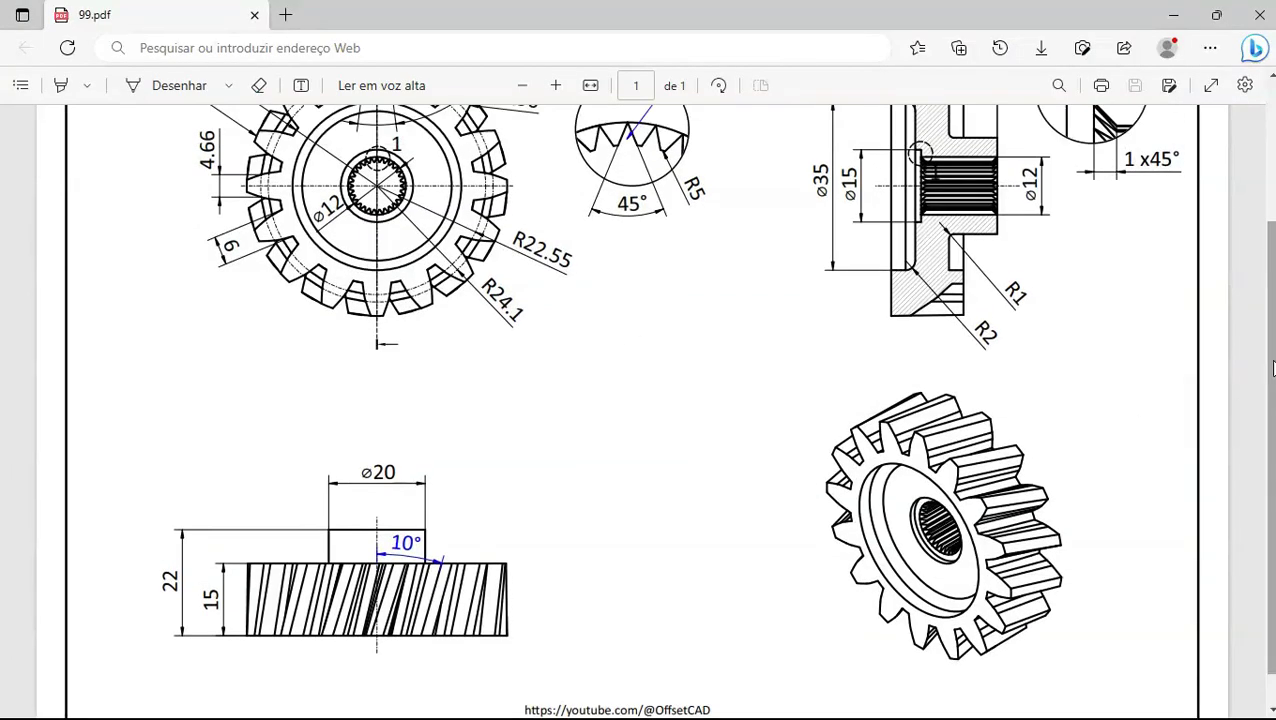
key("alt+Tab")
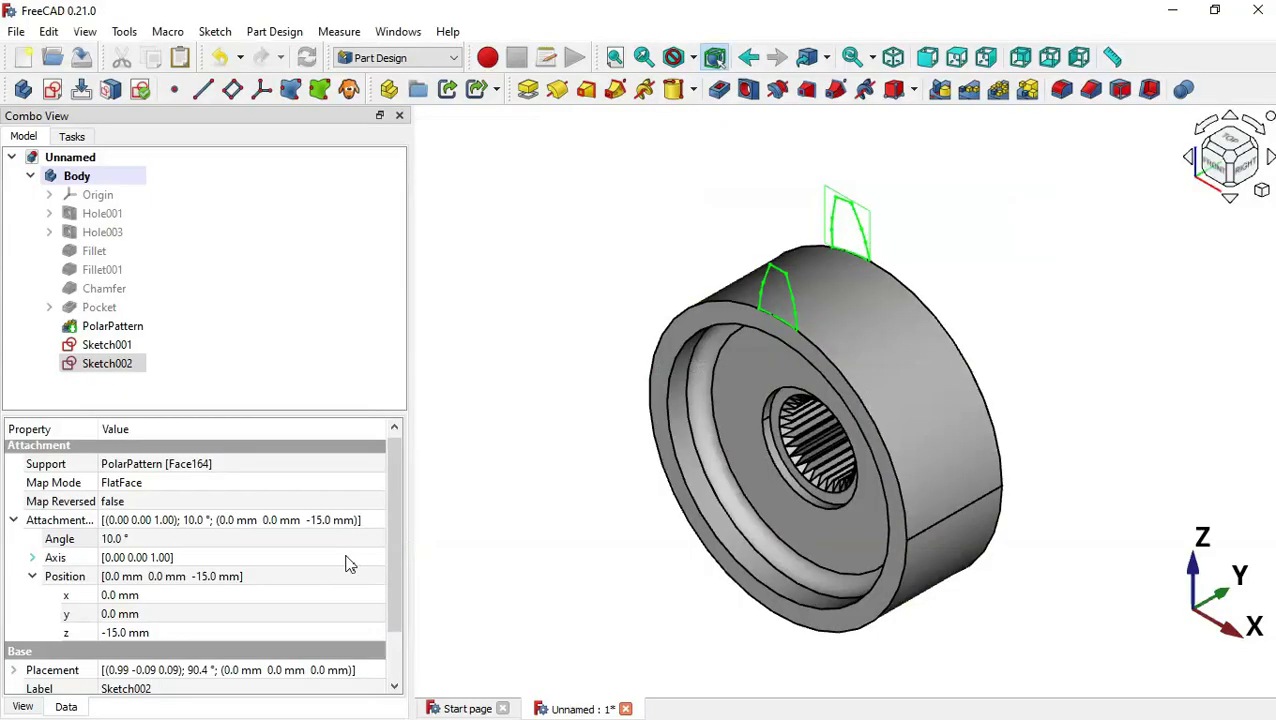
left_click(205, 540)
type("-10")
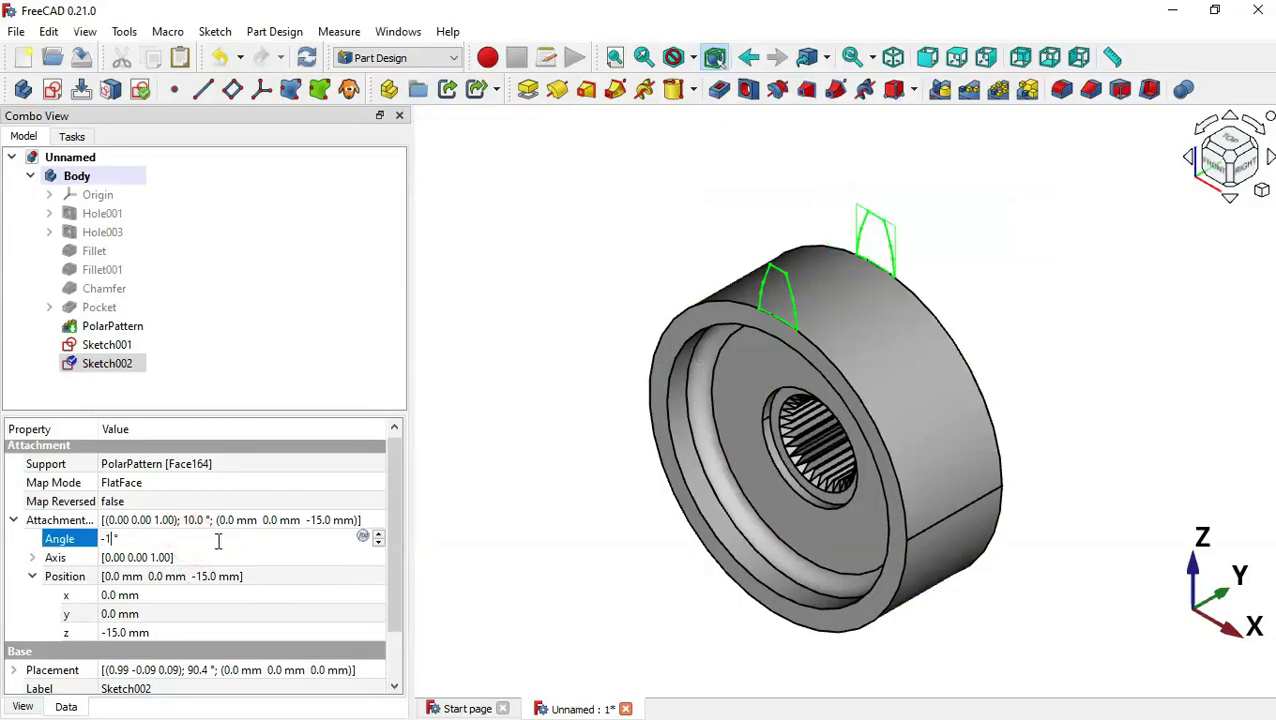
left_click(603, 481)
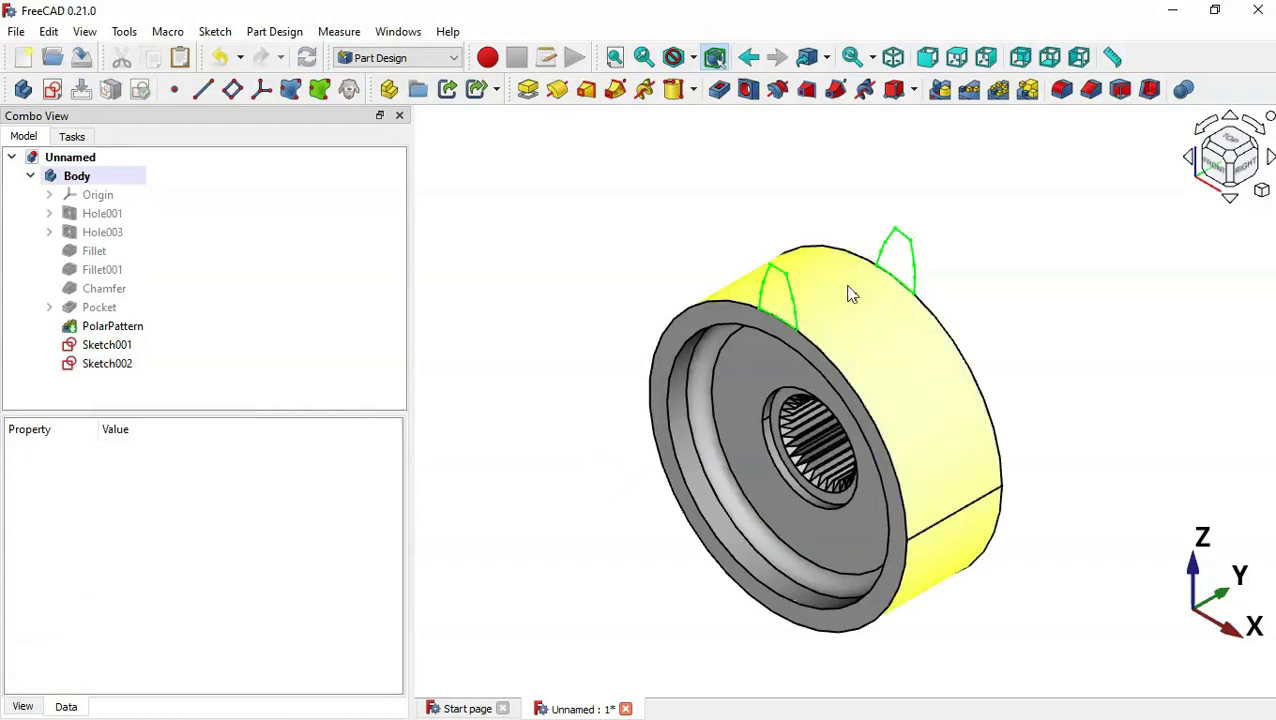
left_click(650, 284)
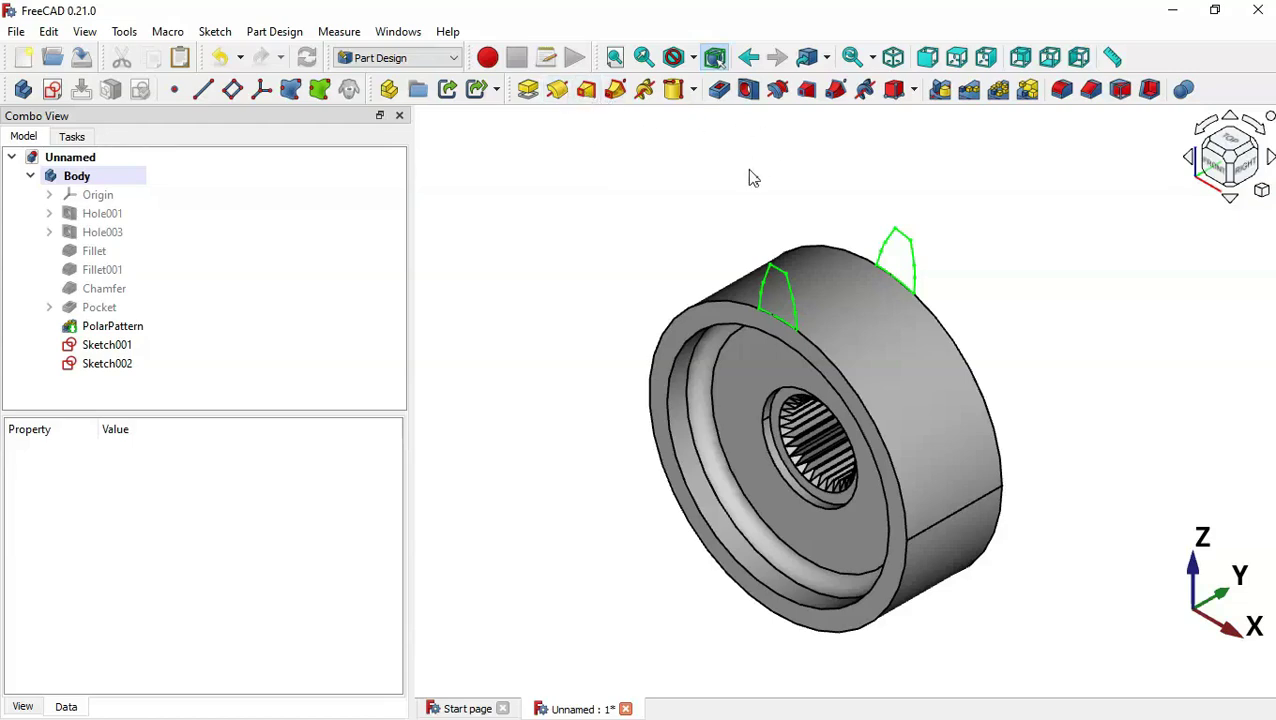
Create an additive loft from Sketch001 to Sketch002 to form one slanted tooth across the gear rim.
left_click(130, 345)
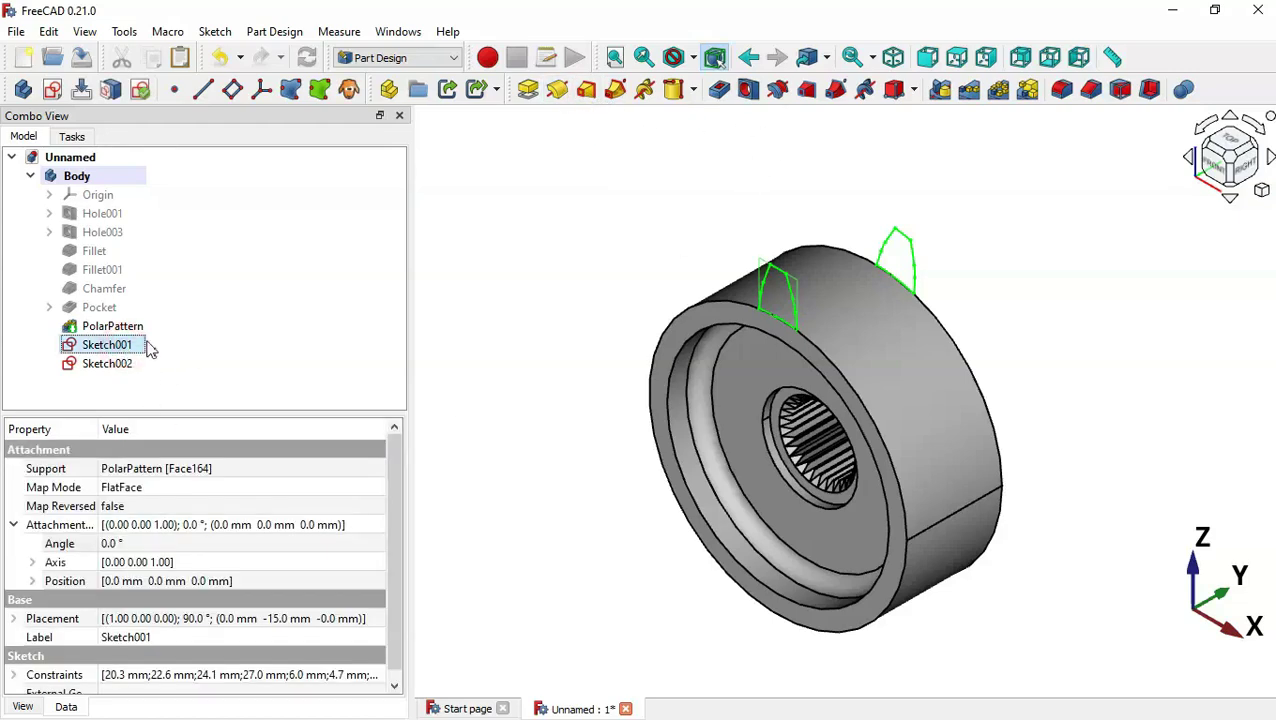
left_click(589, 95)
left_click(68, 347)
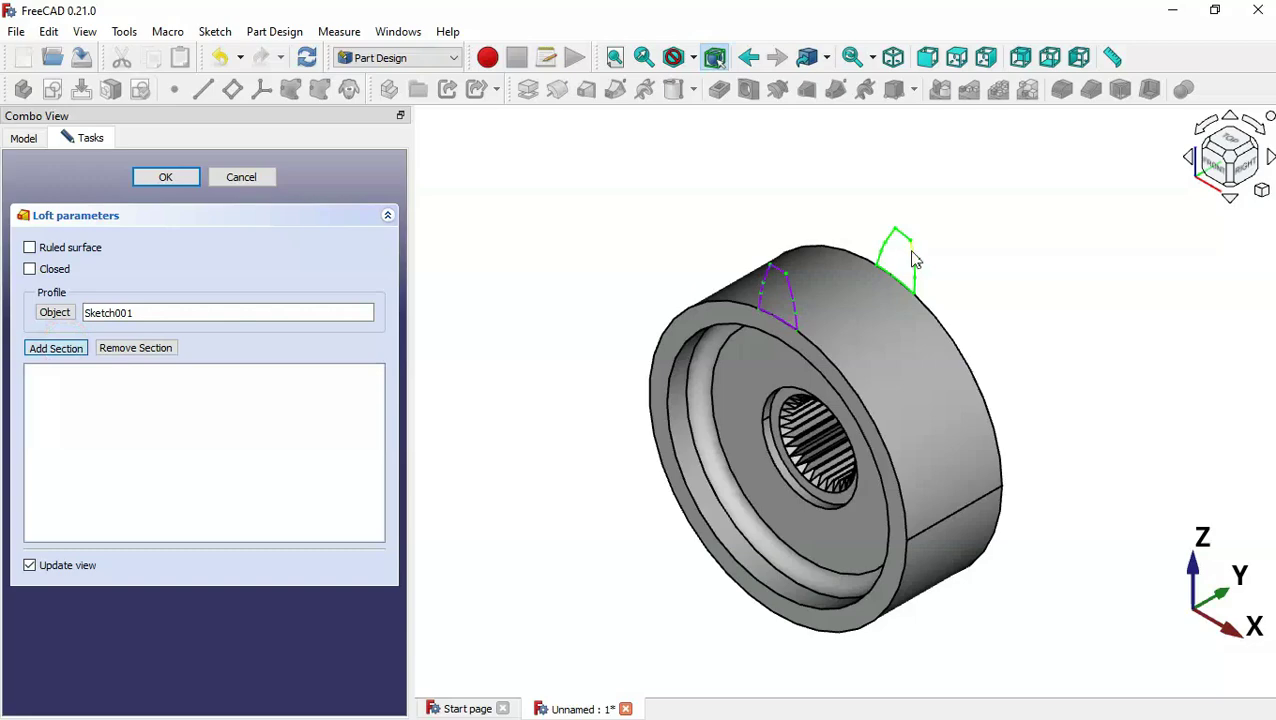
left_click(910, 252)
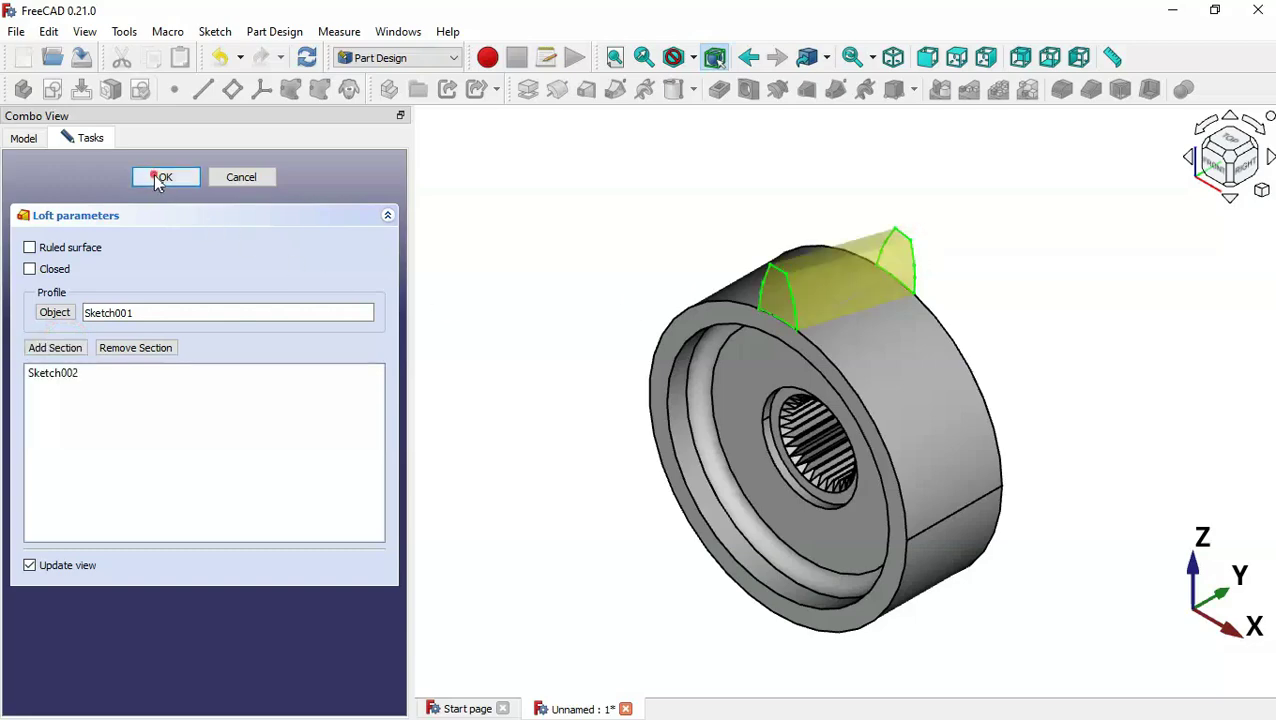
left_click(160, 179)
middle_click_drag(1005, 271, 997, 347)
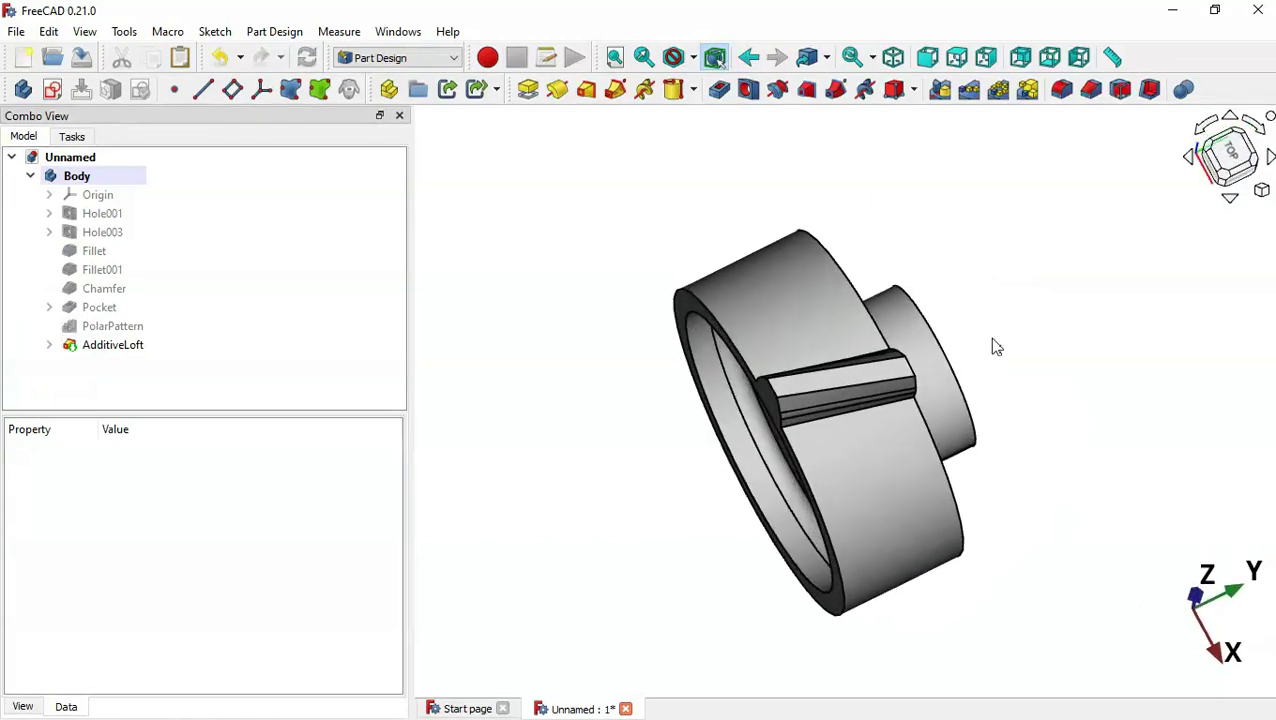
key("0")
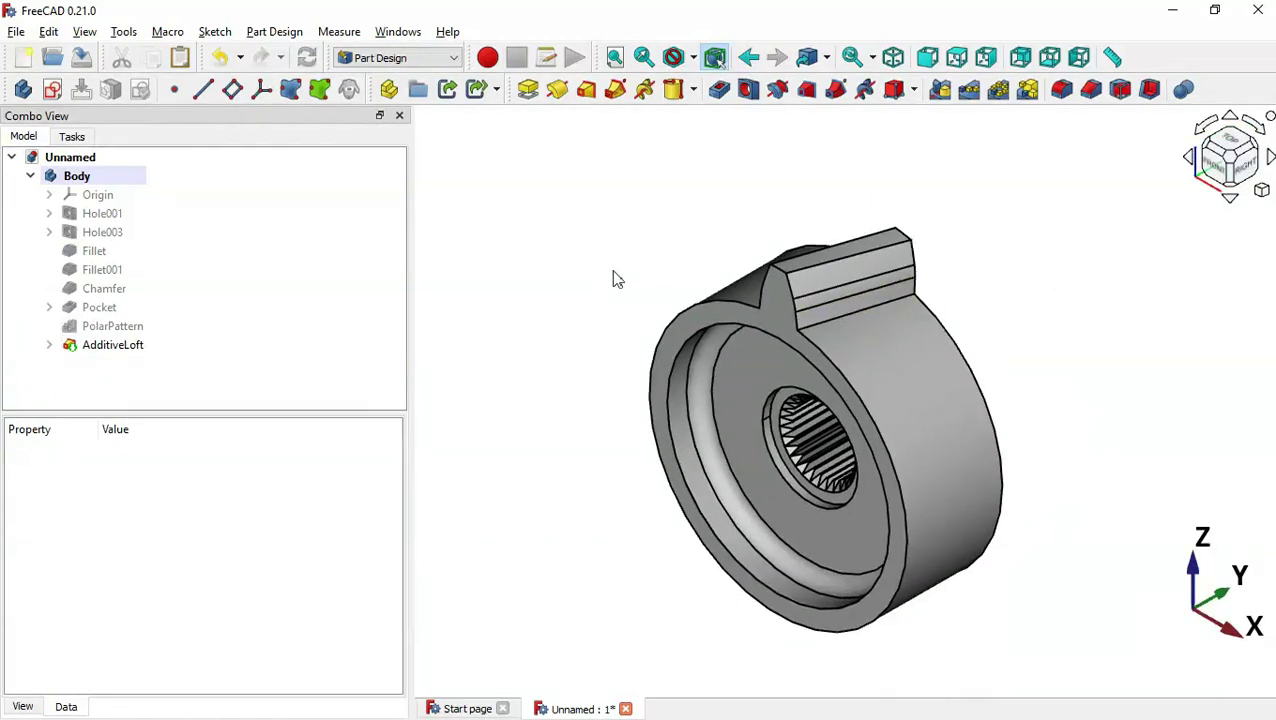
Check the tooth count in the drawing and polar-pattern the lofted tooth with 16 occurrences over 360° around the normal sketch axis.
key("alt+Tab")
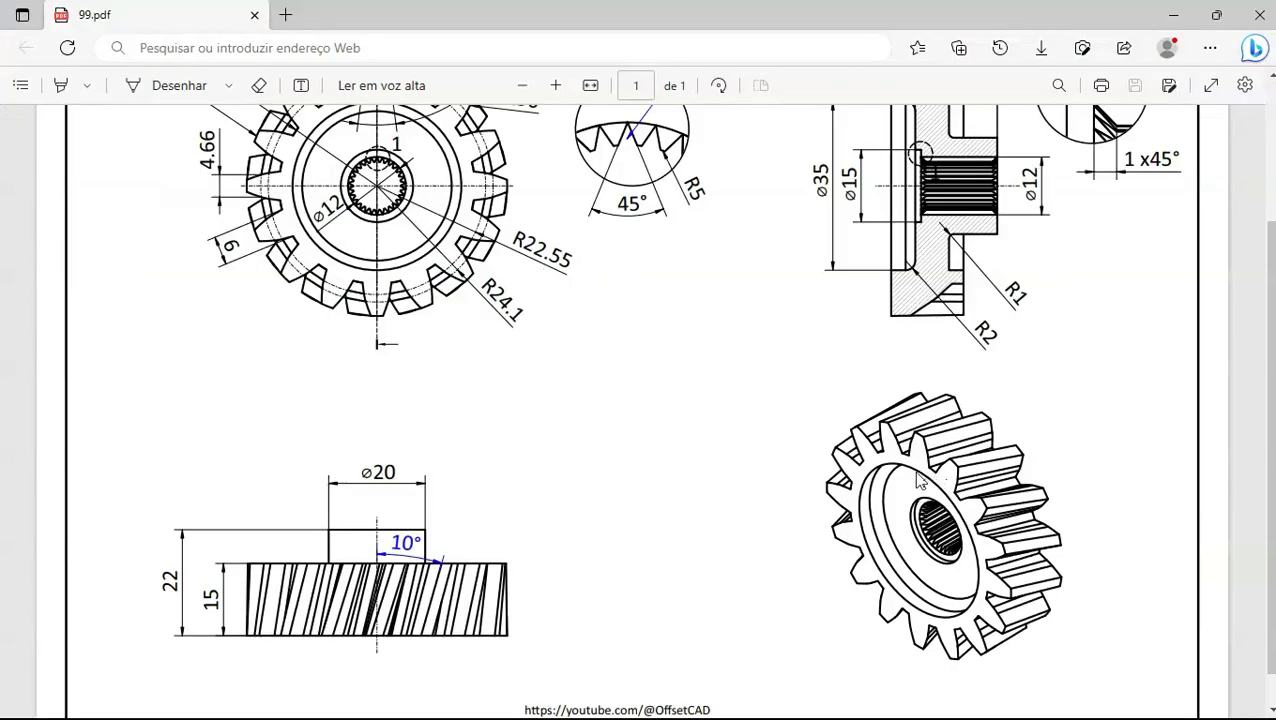
scroll(919, 480, "up", 3)
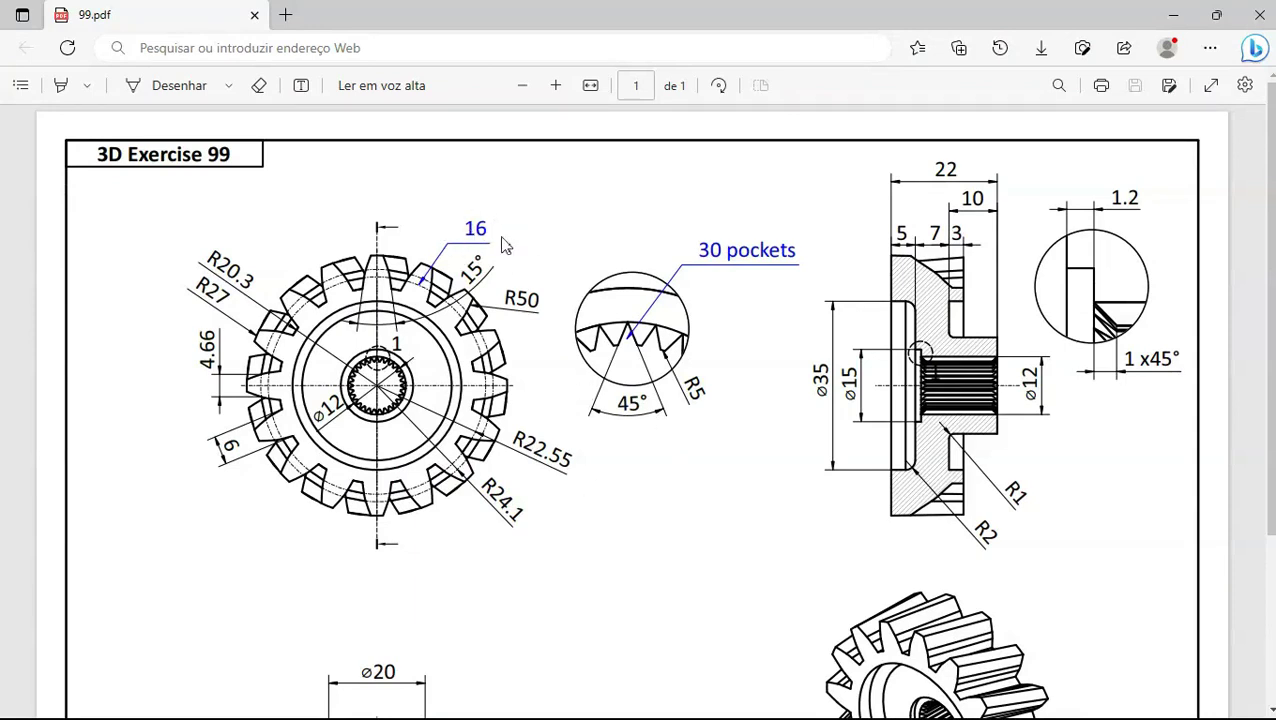
key("alt+Tab")
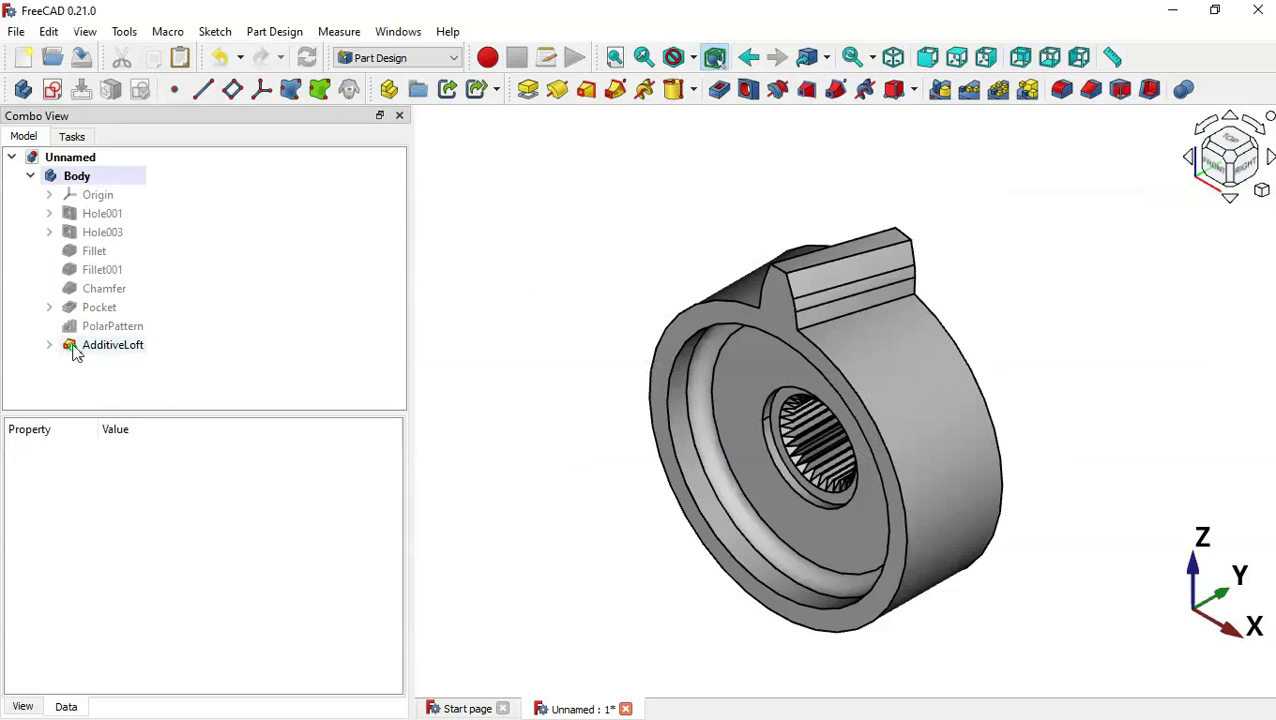
left_click(115, 350)
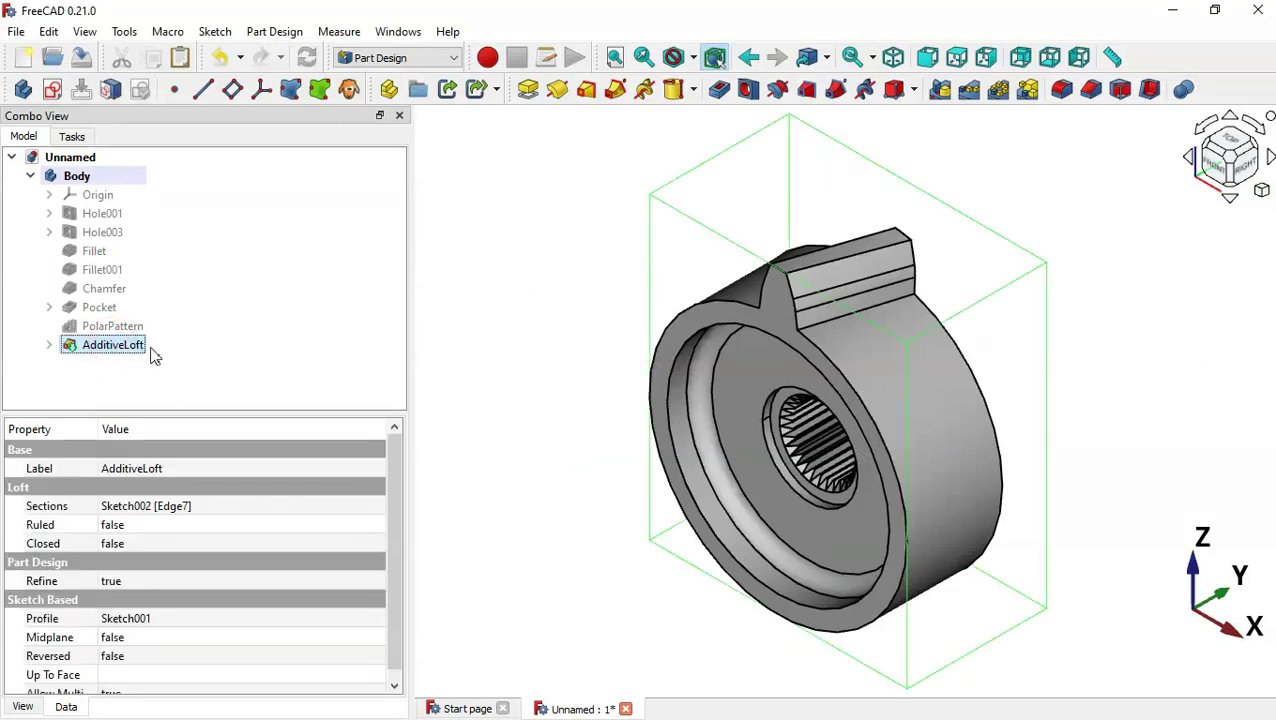
left_click(1002, 90)
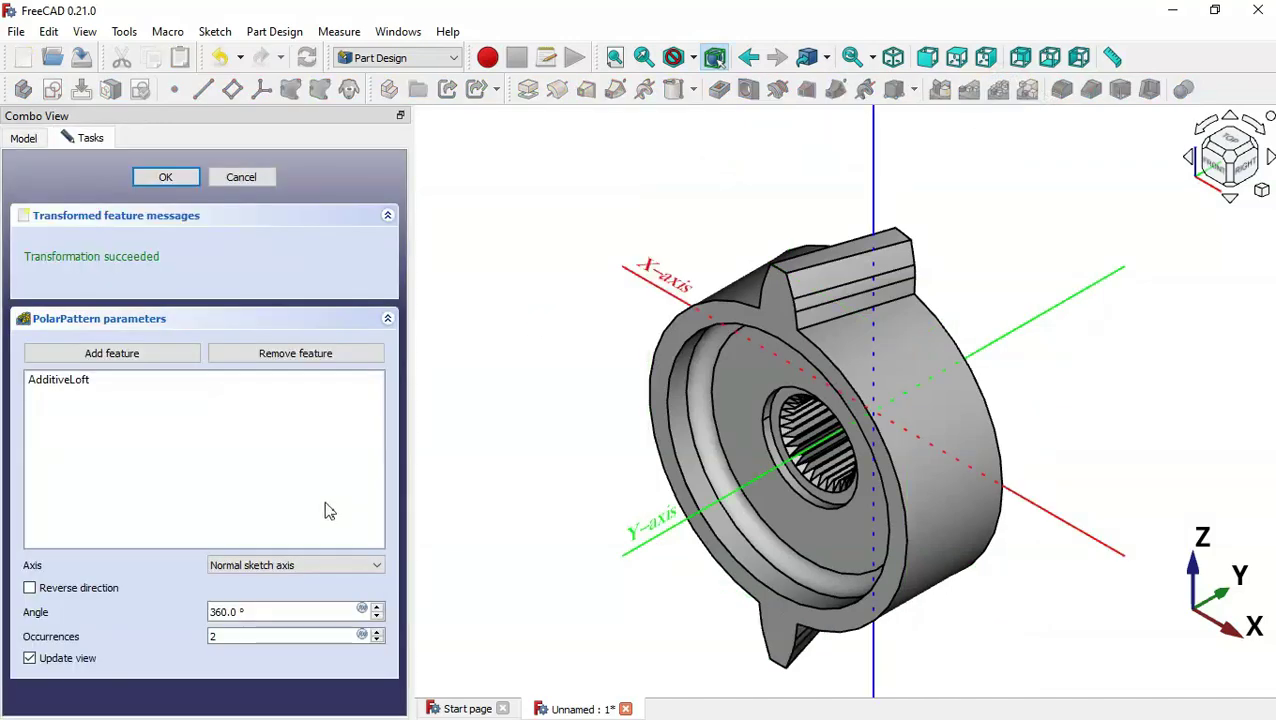
left_click_drag(270, 636, 214, 640)
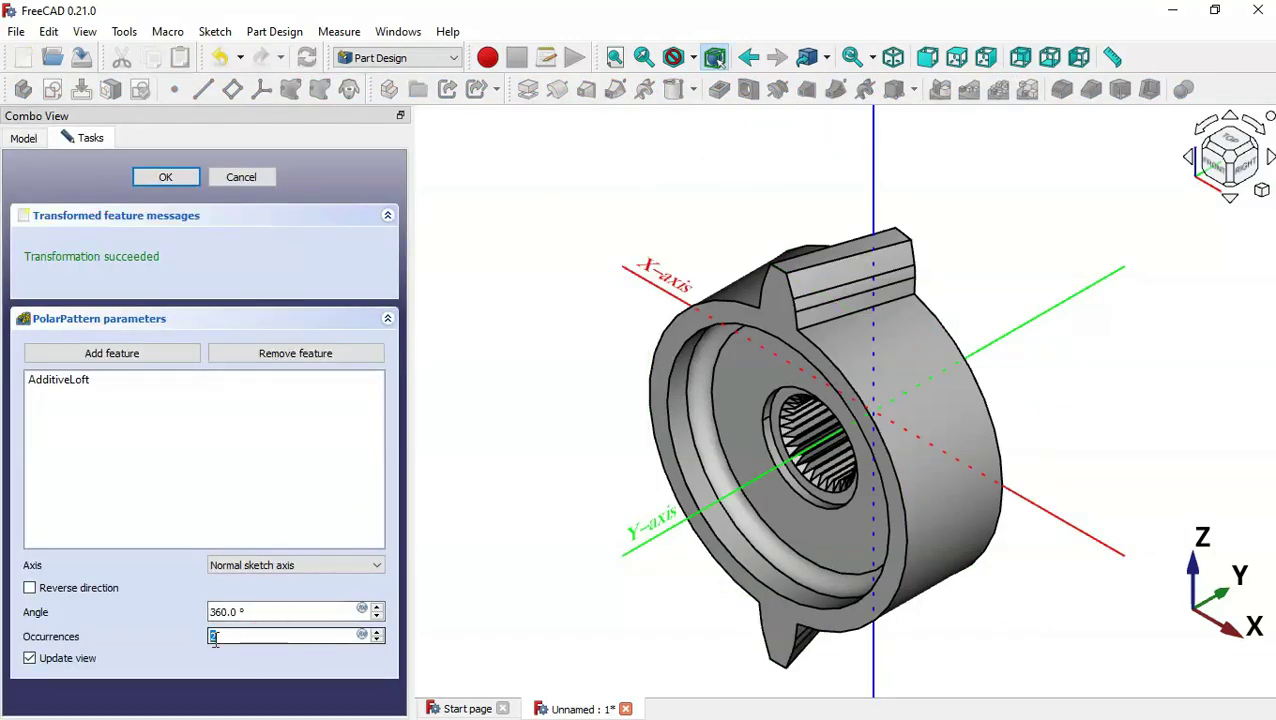
type("16")
left_click_drag(490, 530, 975, 432)
left_click(168, 177)
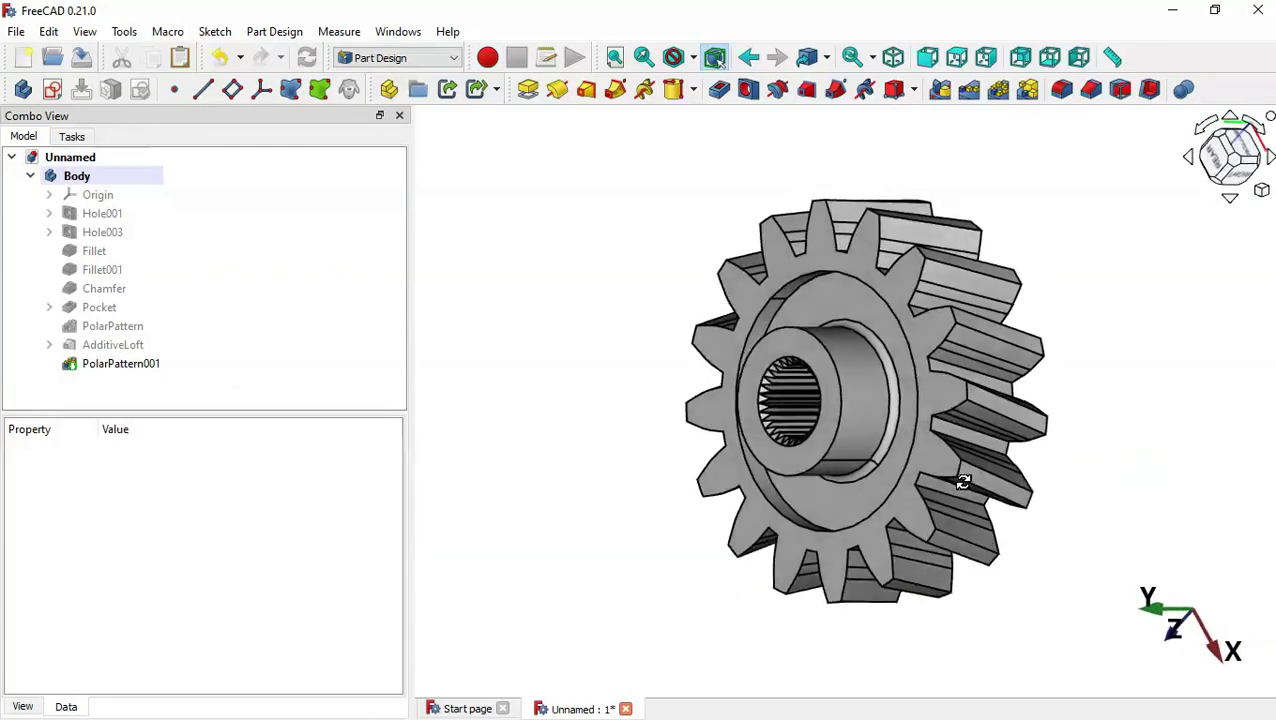
mouse_move(1174, 428)
left_mouse_down()
mouse_move(985, 427)
mouse_move(1152, 452)
left_mouse_up()
left_click_drag(599, 445, 647, 490)
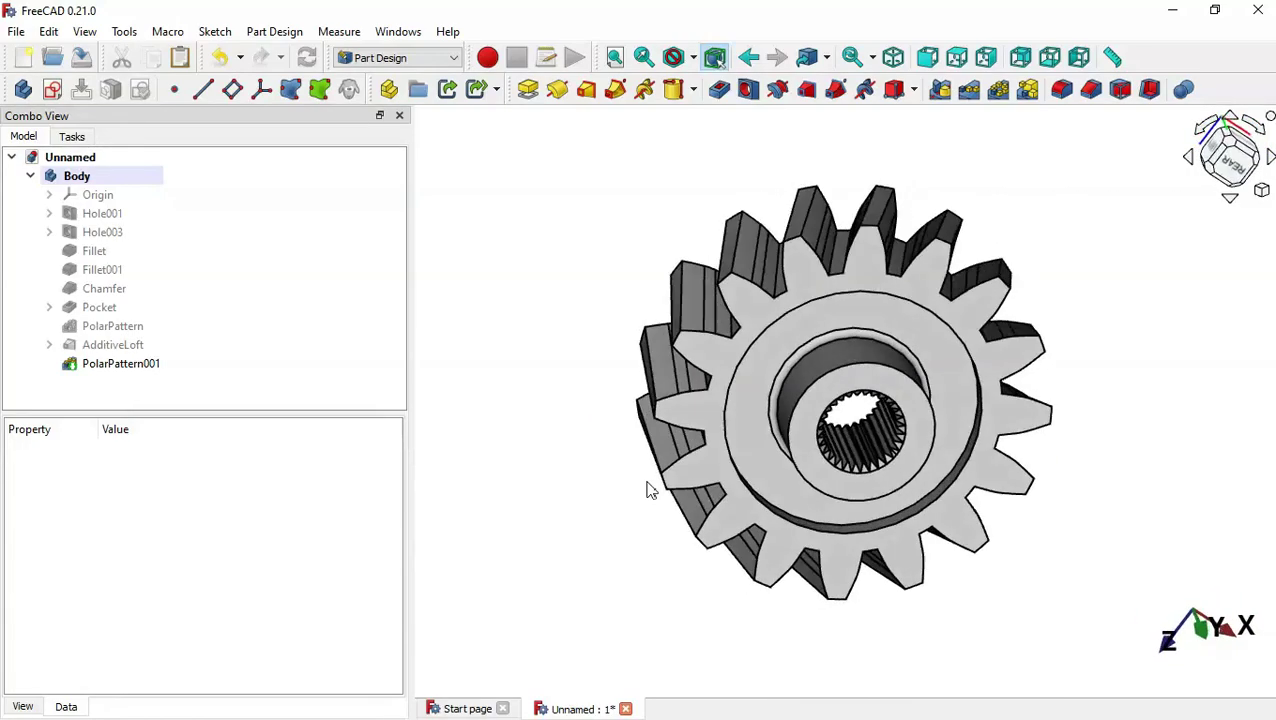
left_click(641, 540)
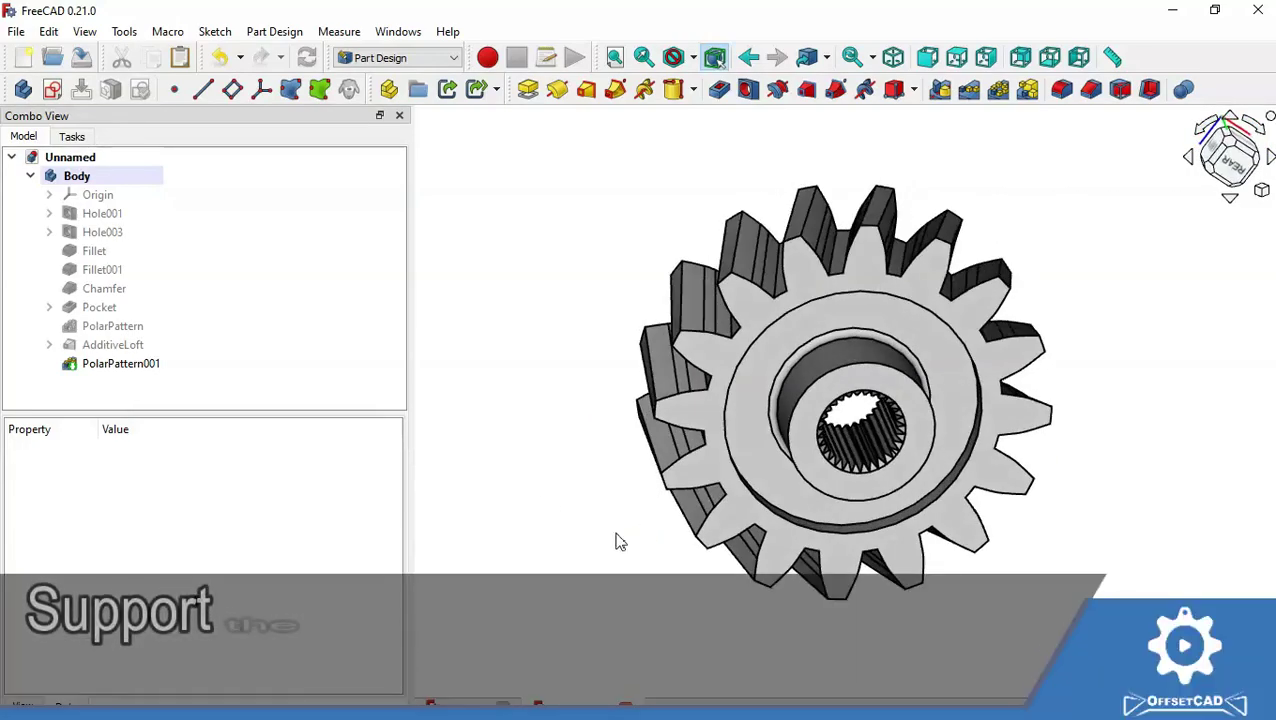
left_click_drag(540, 503, 872, 512)
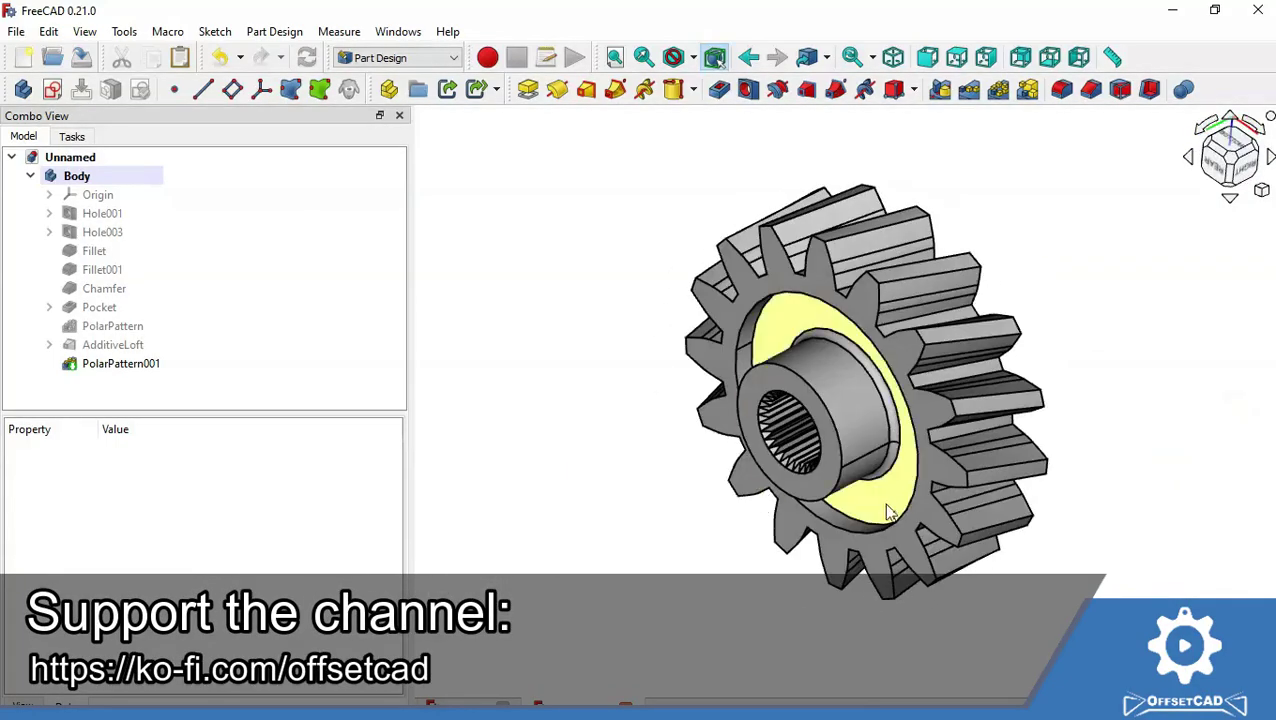
left_click_drag(592, 533, 595, 538)
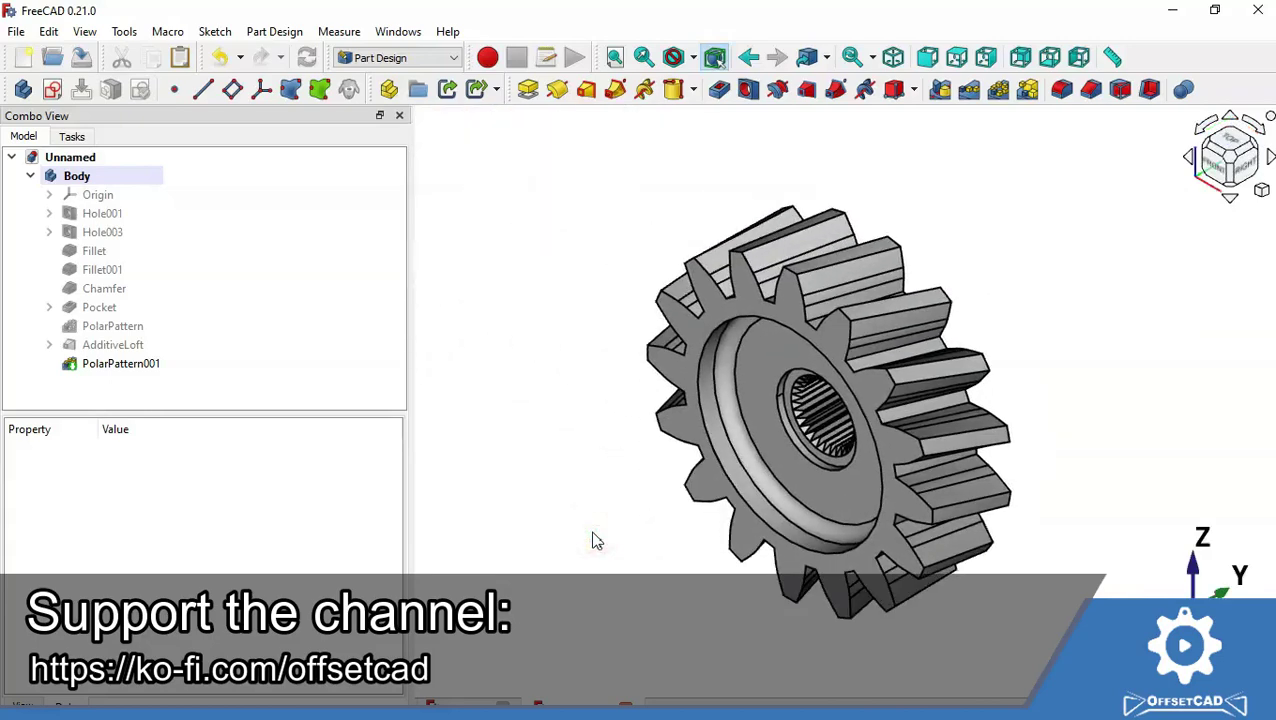